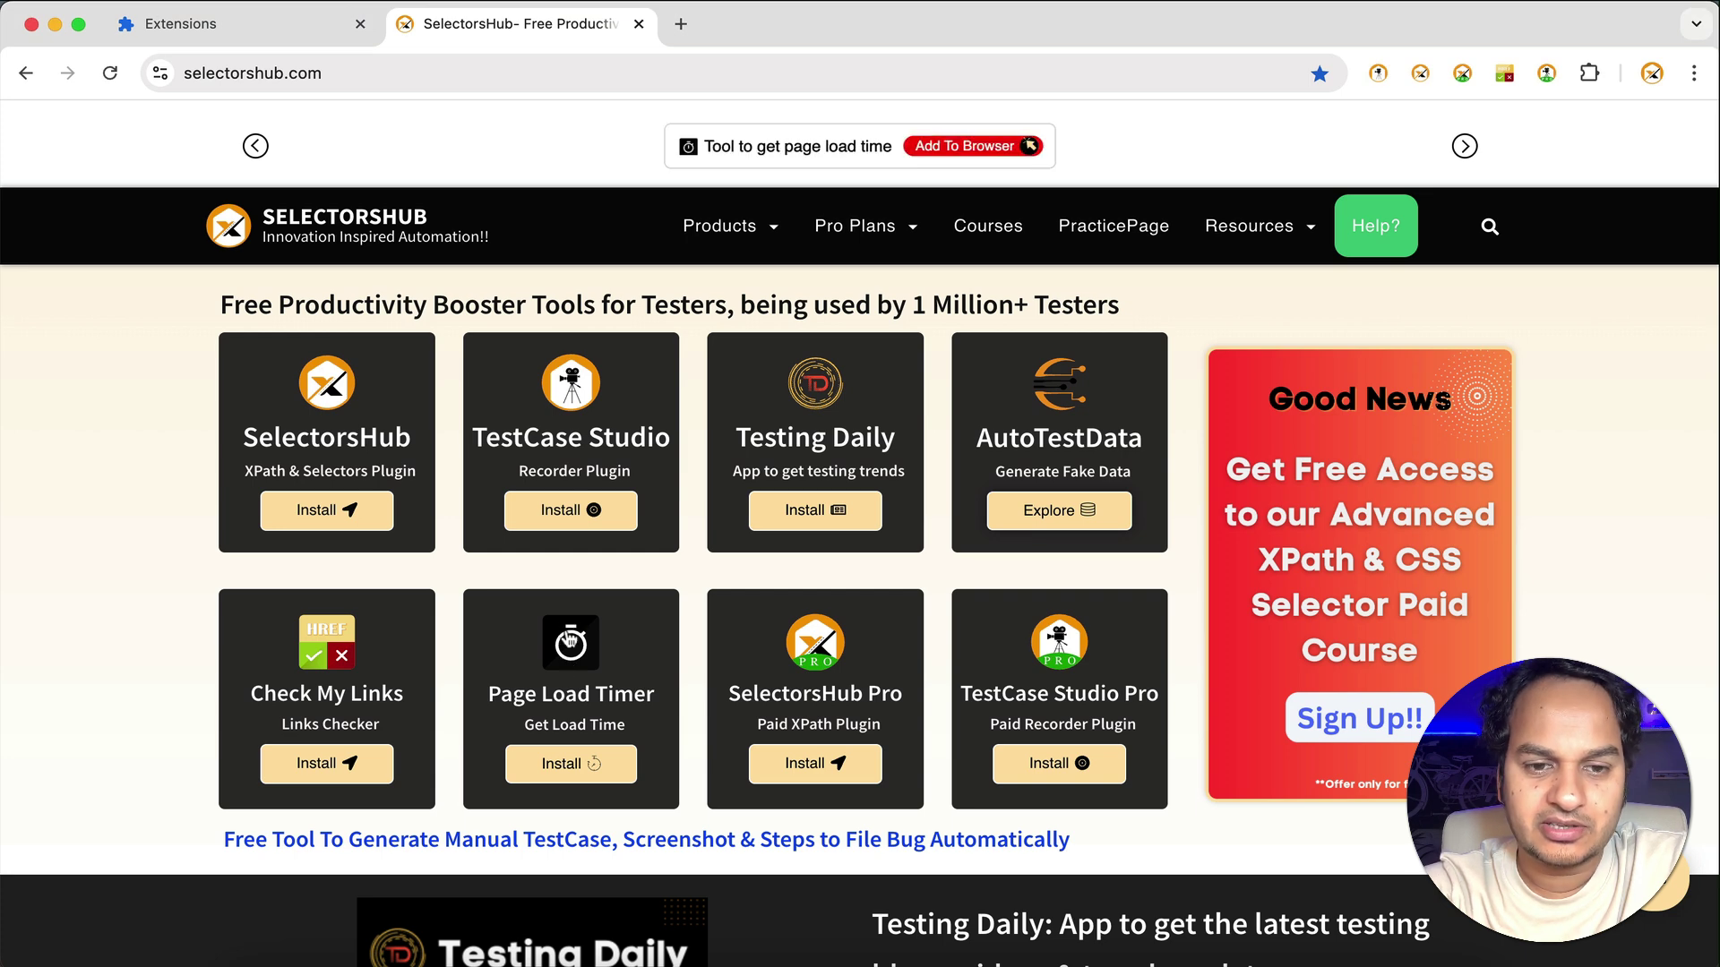
Open the Page Load Timer page on SelectorsHub and install the extension from the Chrome Web Store.
left_click(566, 627)
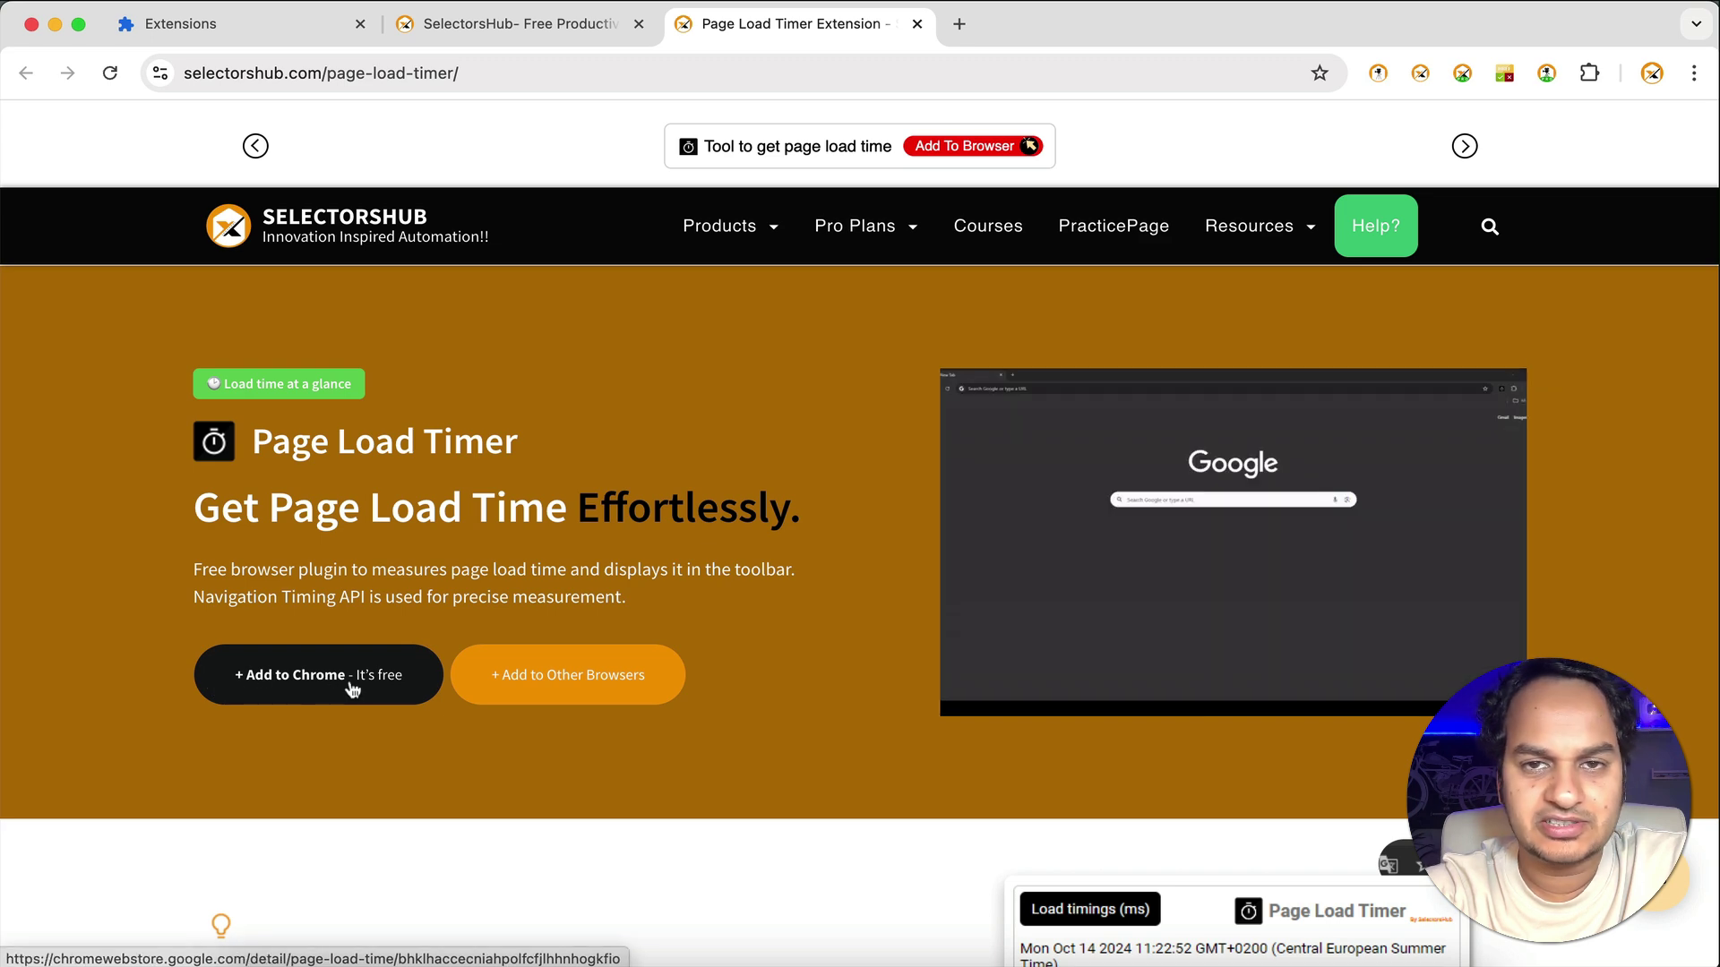
left_click(546, 686)
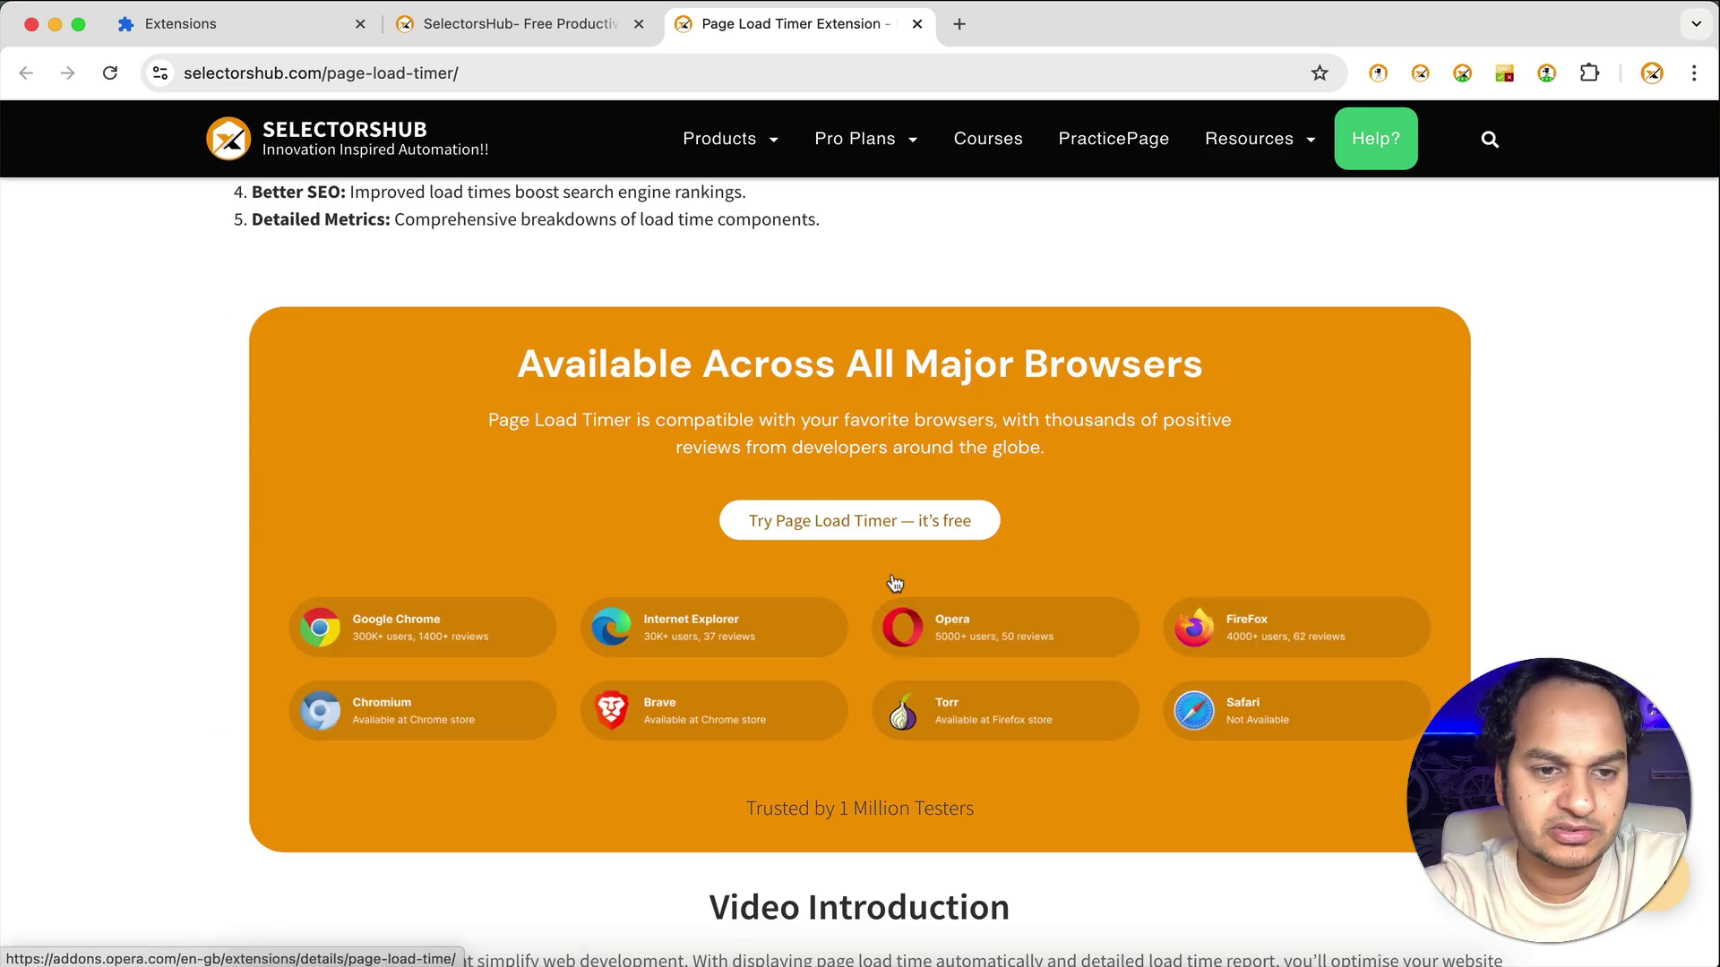
left_click(484, 618)
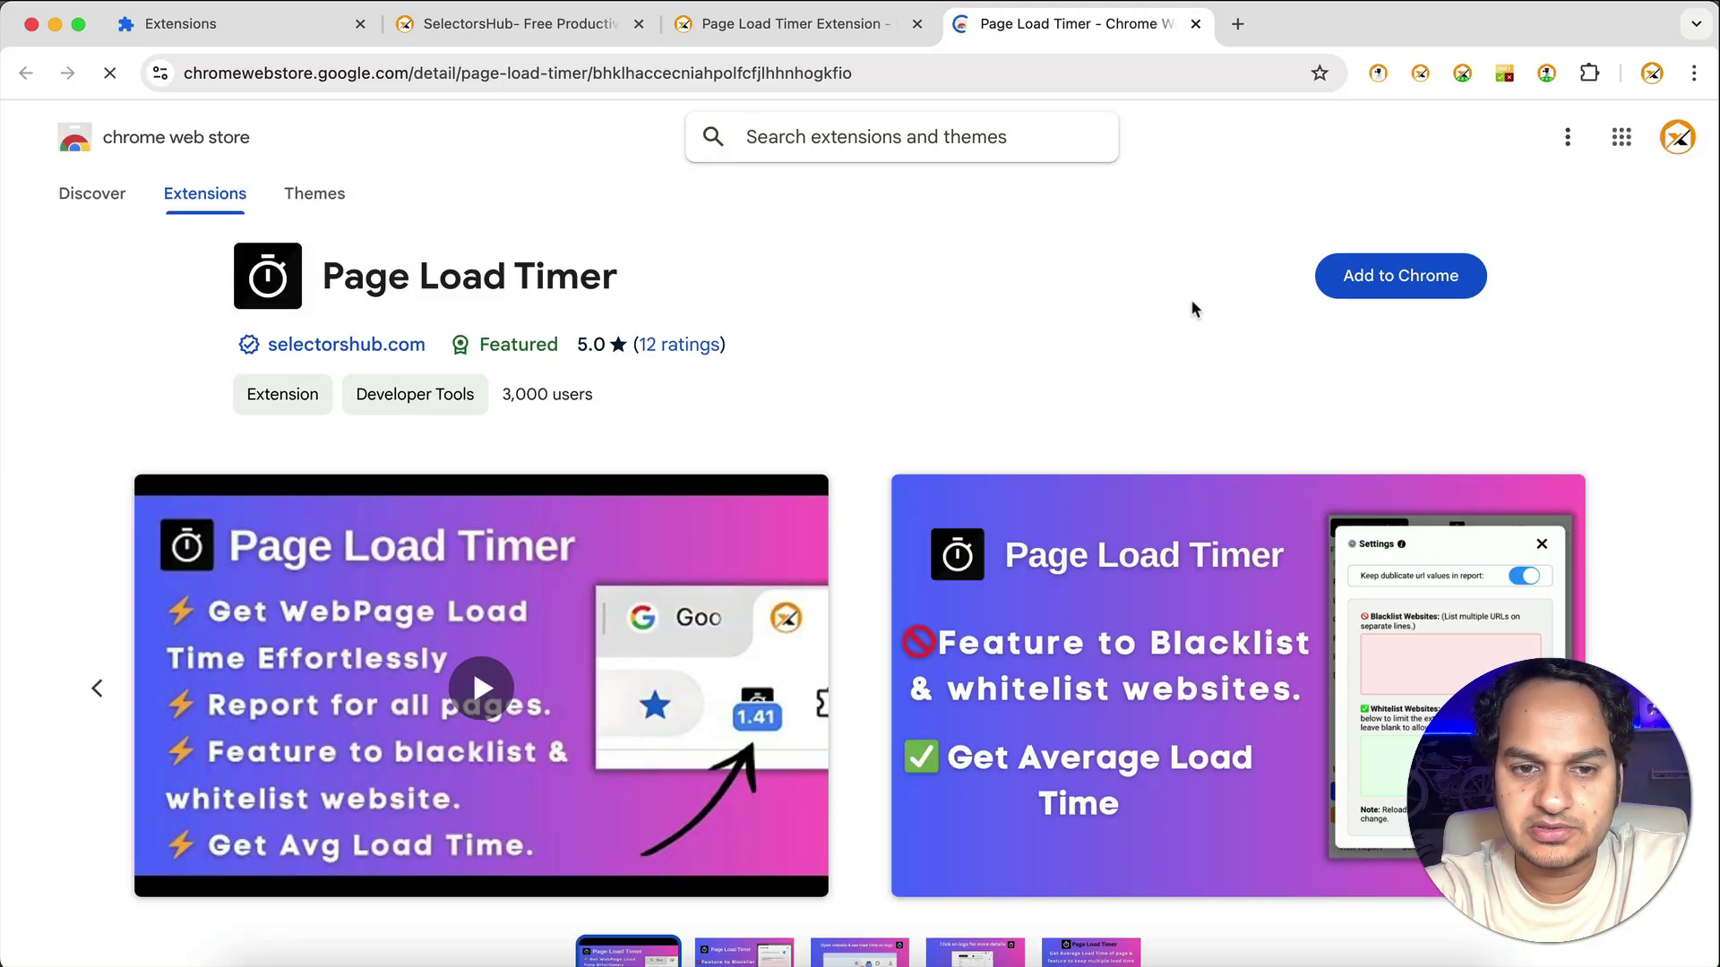
left_click(1398, 279)
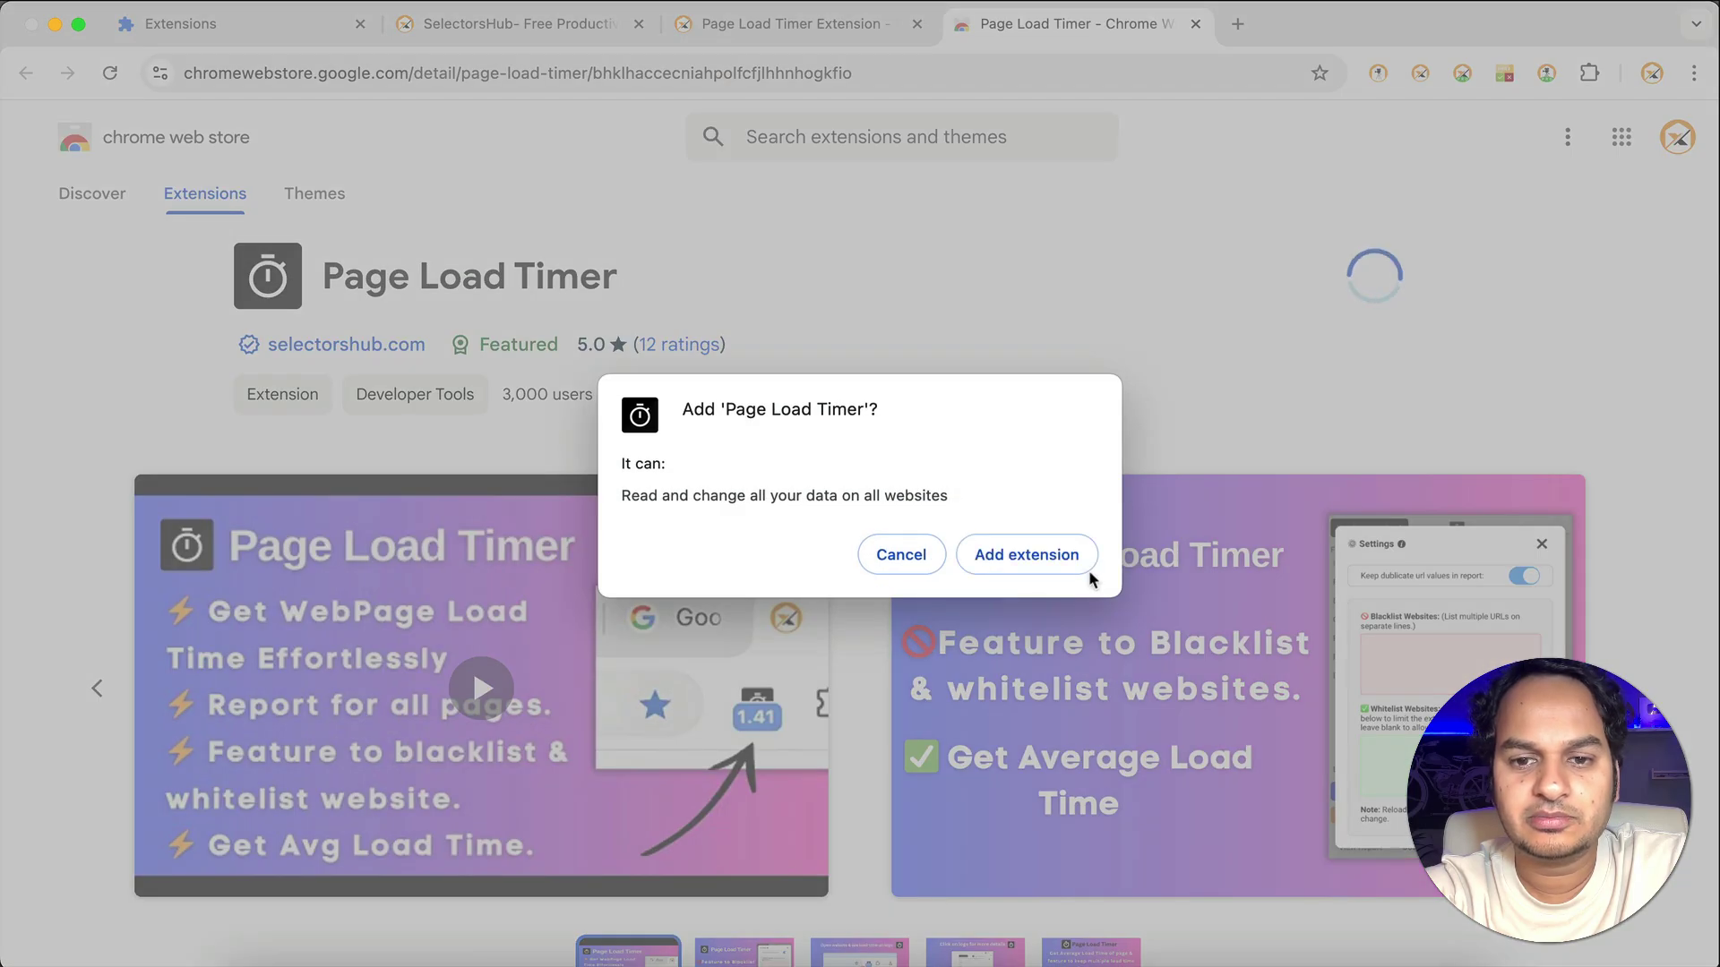
left_click(1027, 558)
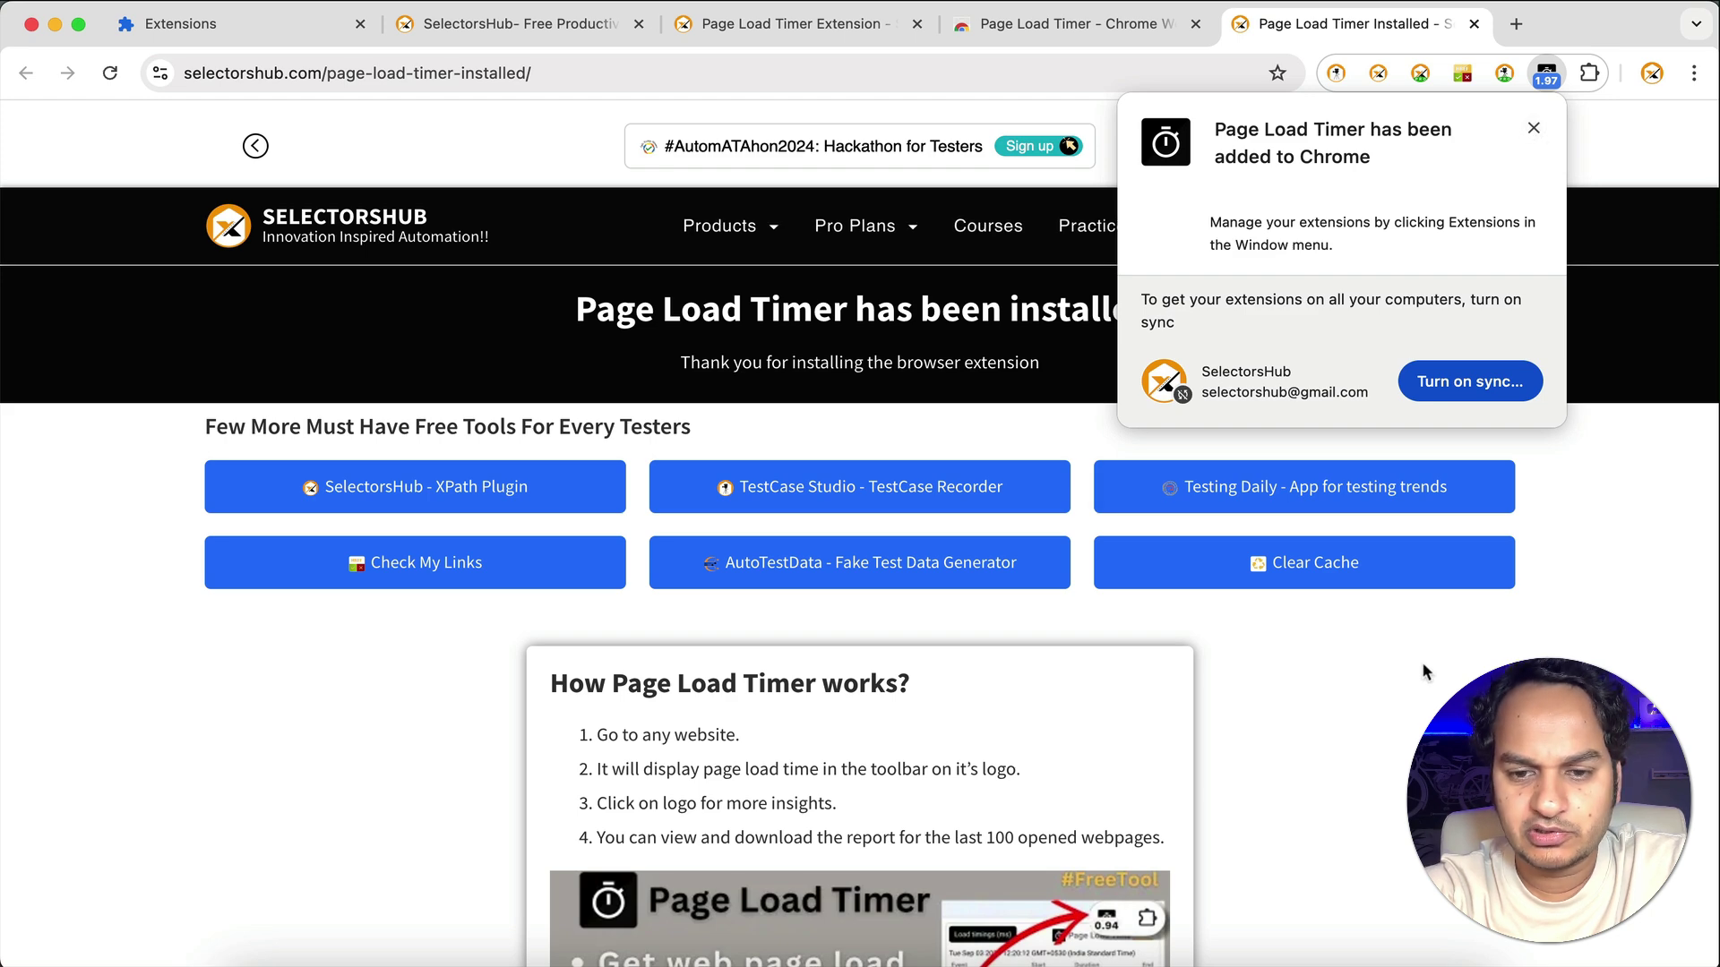
Look through the usage instructions, intro video and FAQs on the Page Load Timer post-installation page.
scroll(1422, 663, "down", 3)
scroll(1424, 668, "down", 8)
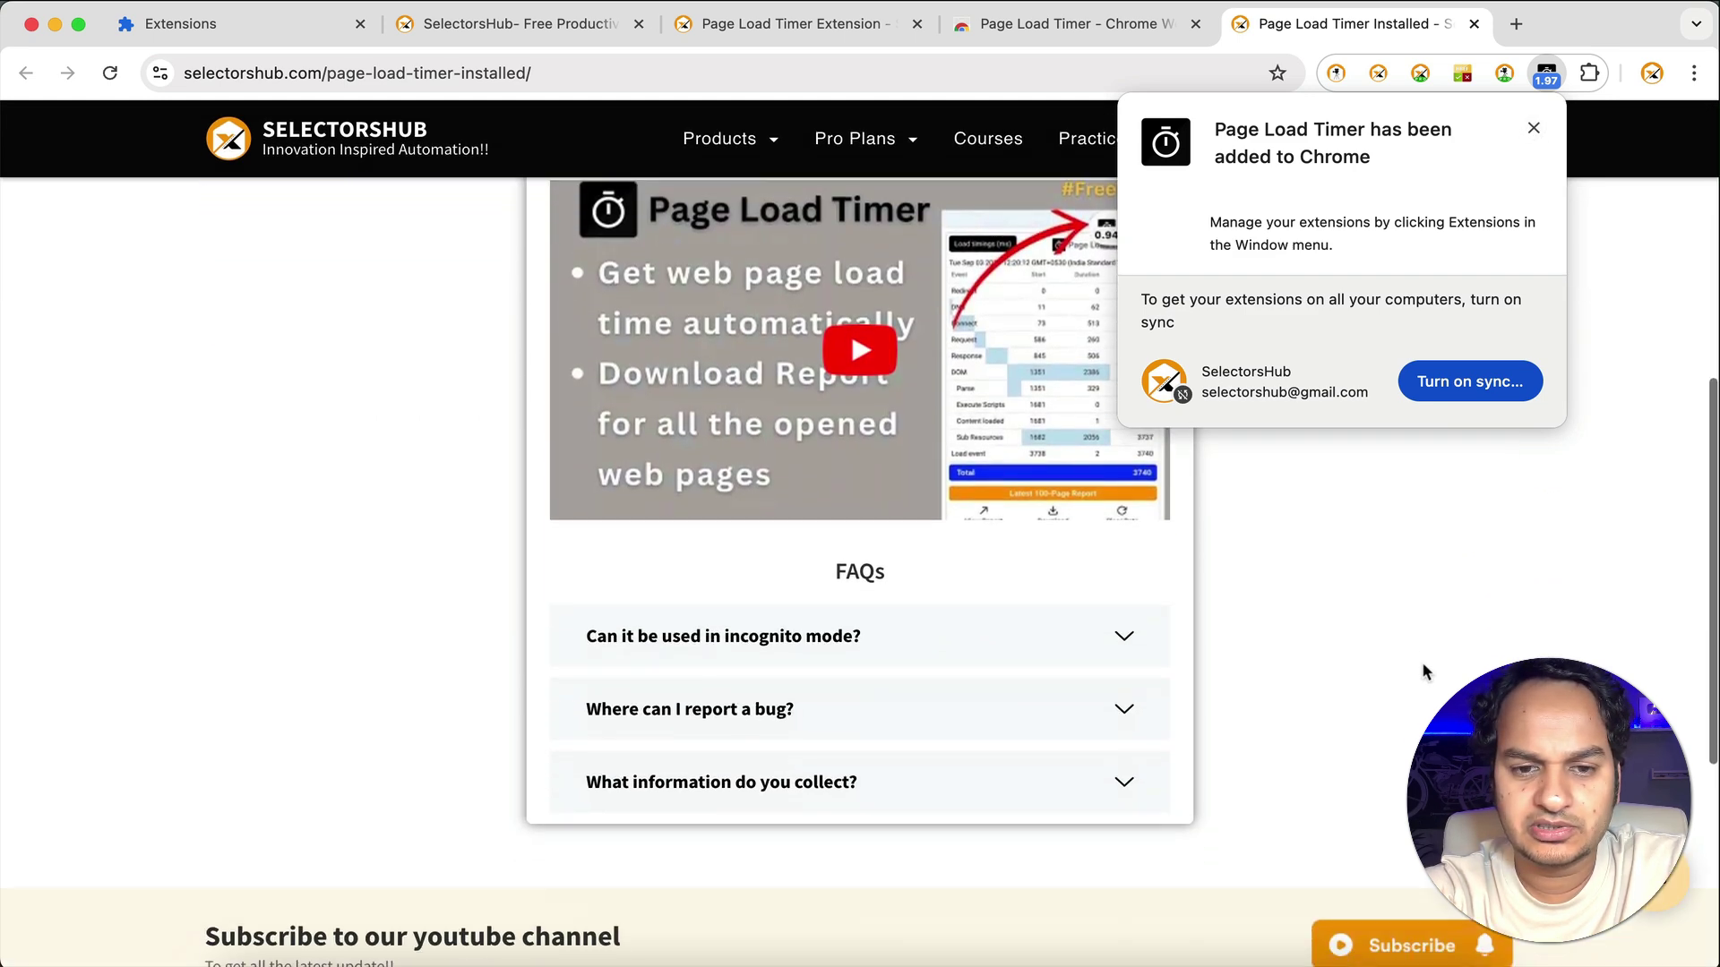
scroll(922, 836, "up", 5)
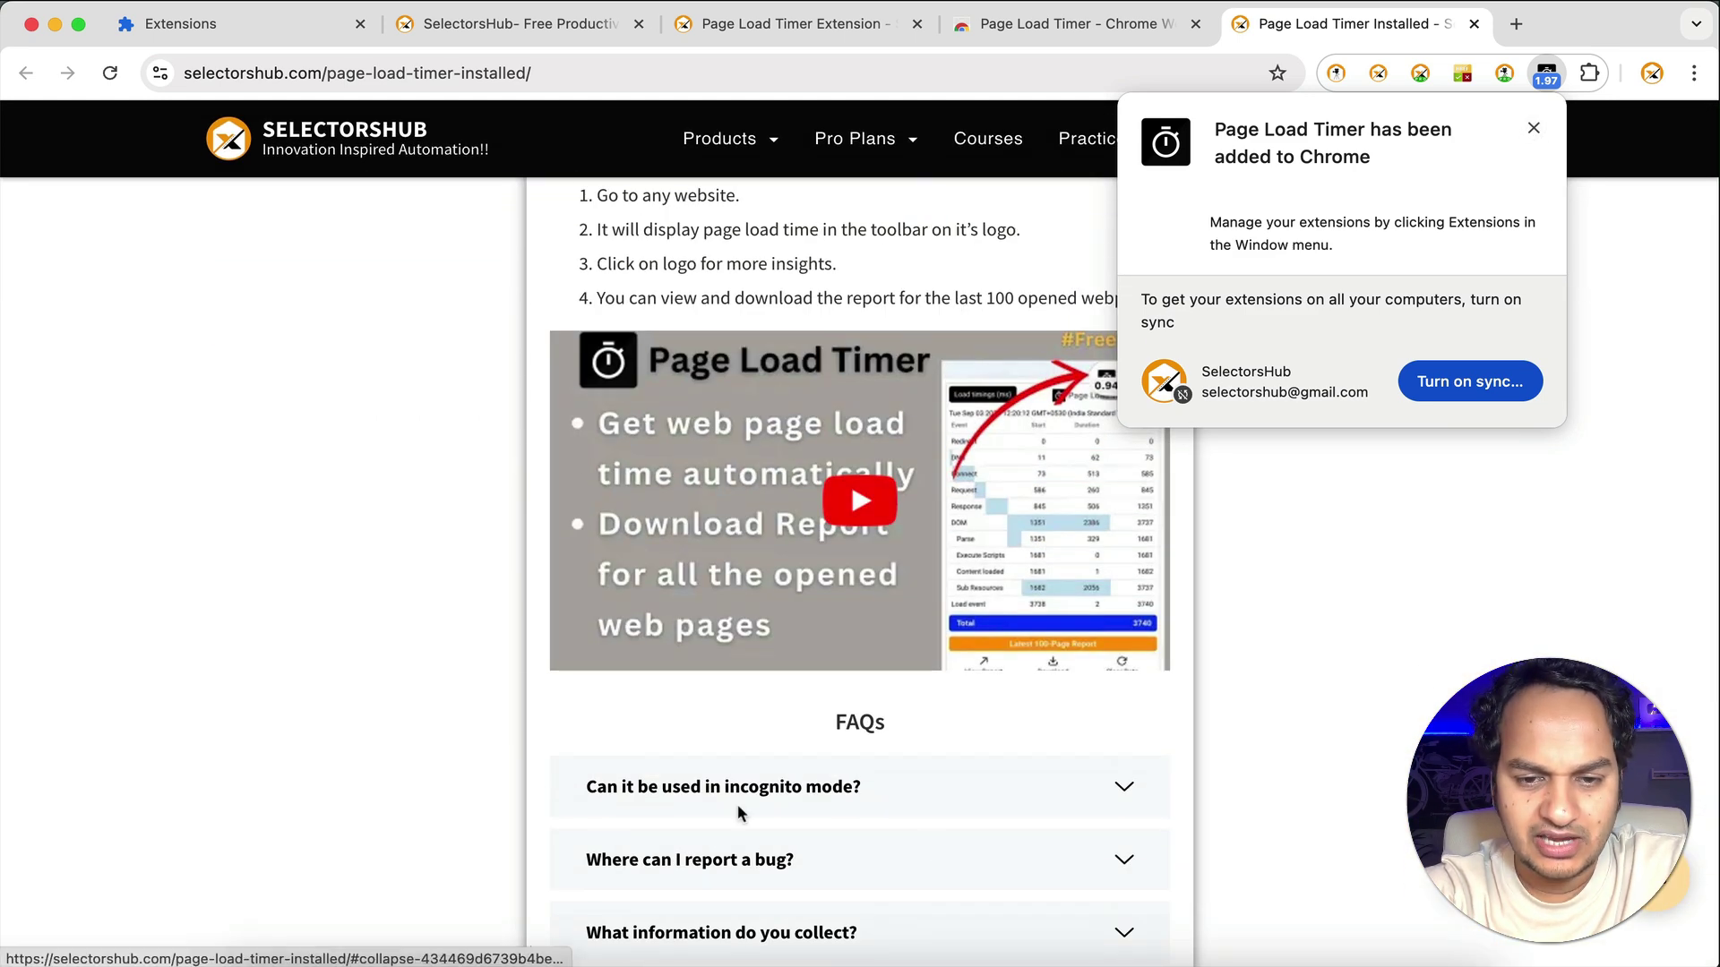
scroll(1200, 716, "up", 6)
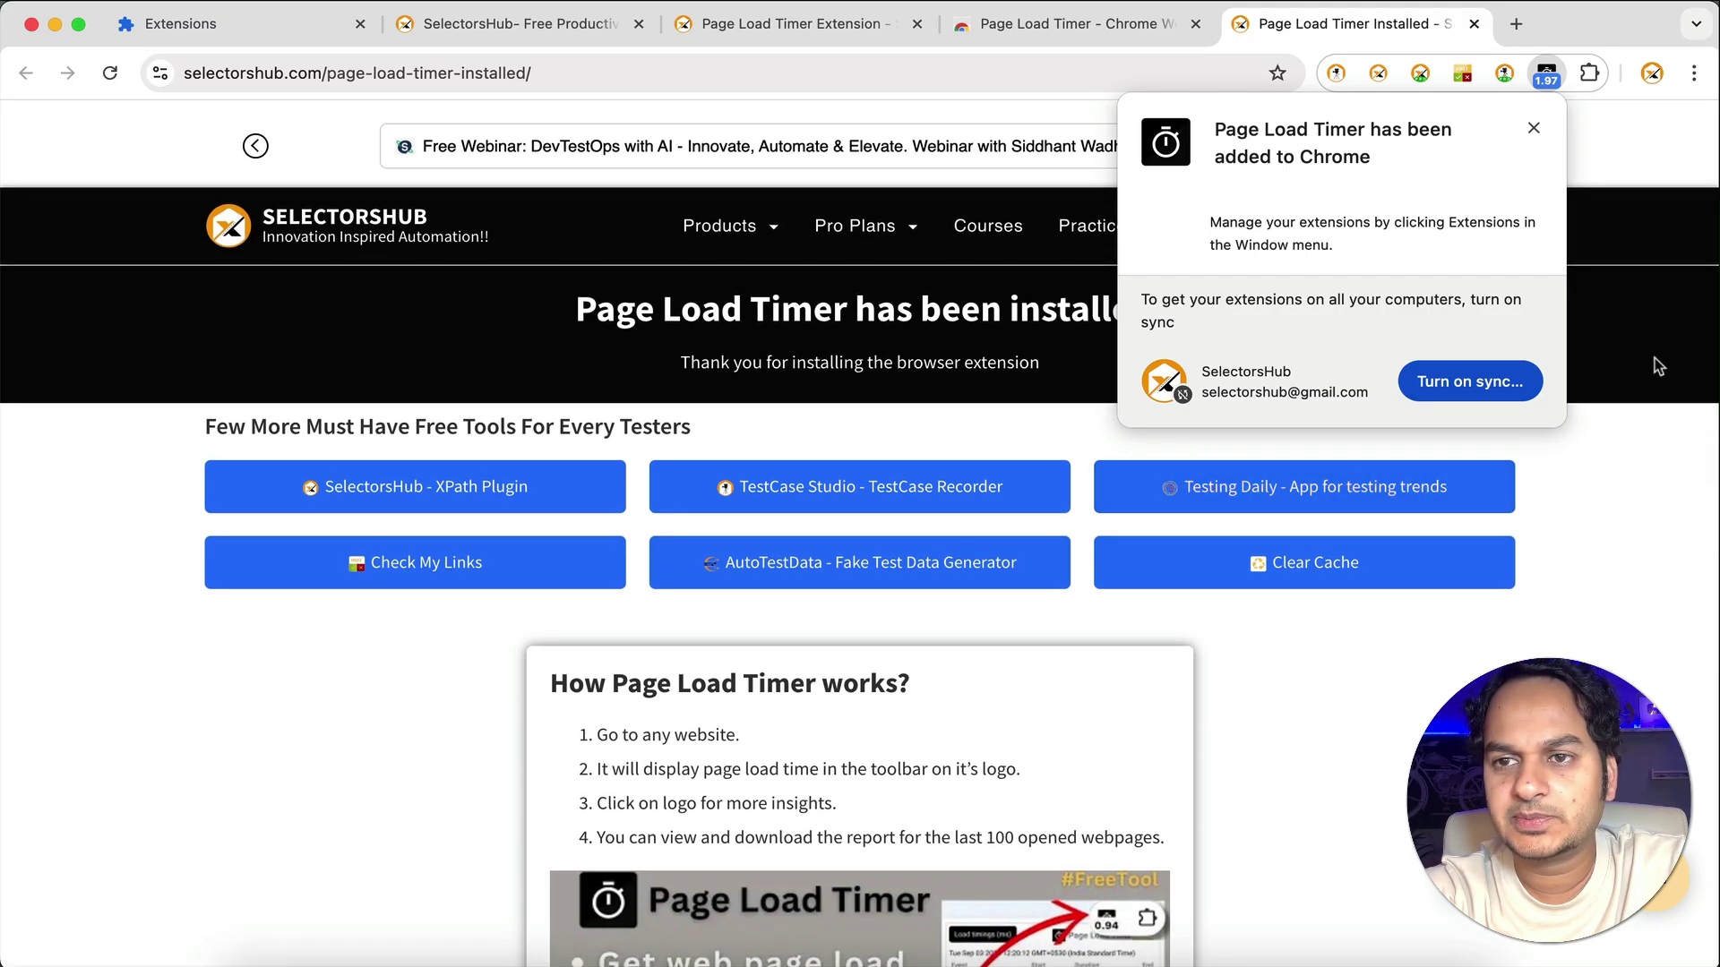
Dismiss the installation notice and pin the Page Load Timer extension to the browser toolbar.
left_click(1533, 124)
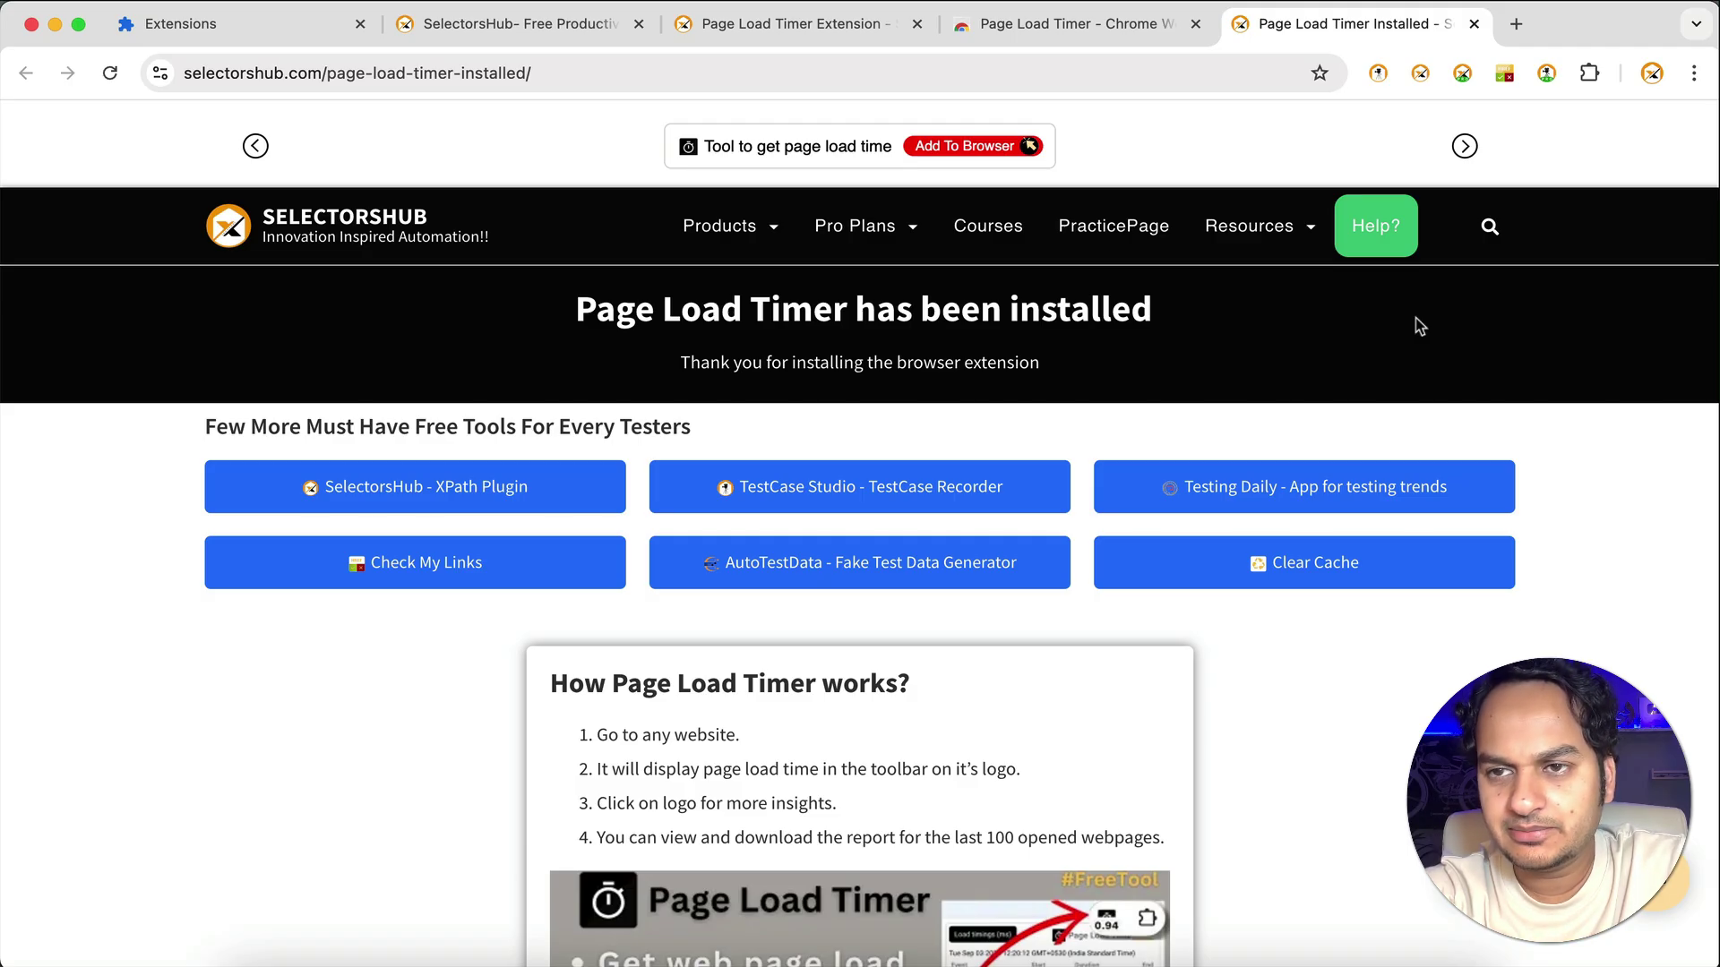
left_click(1591, 73)
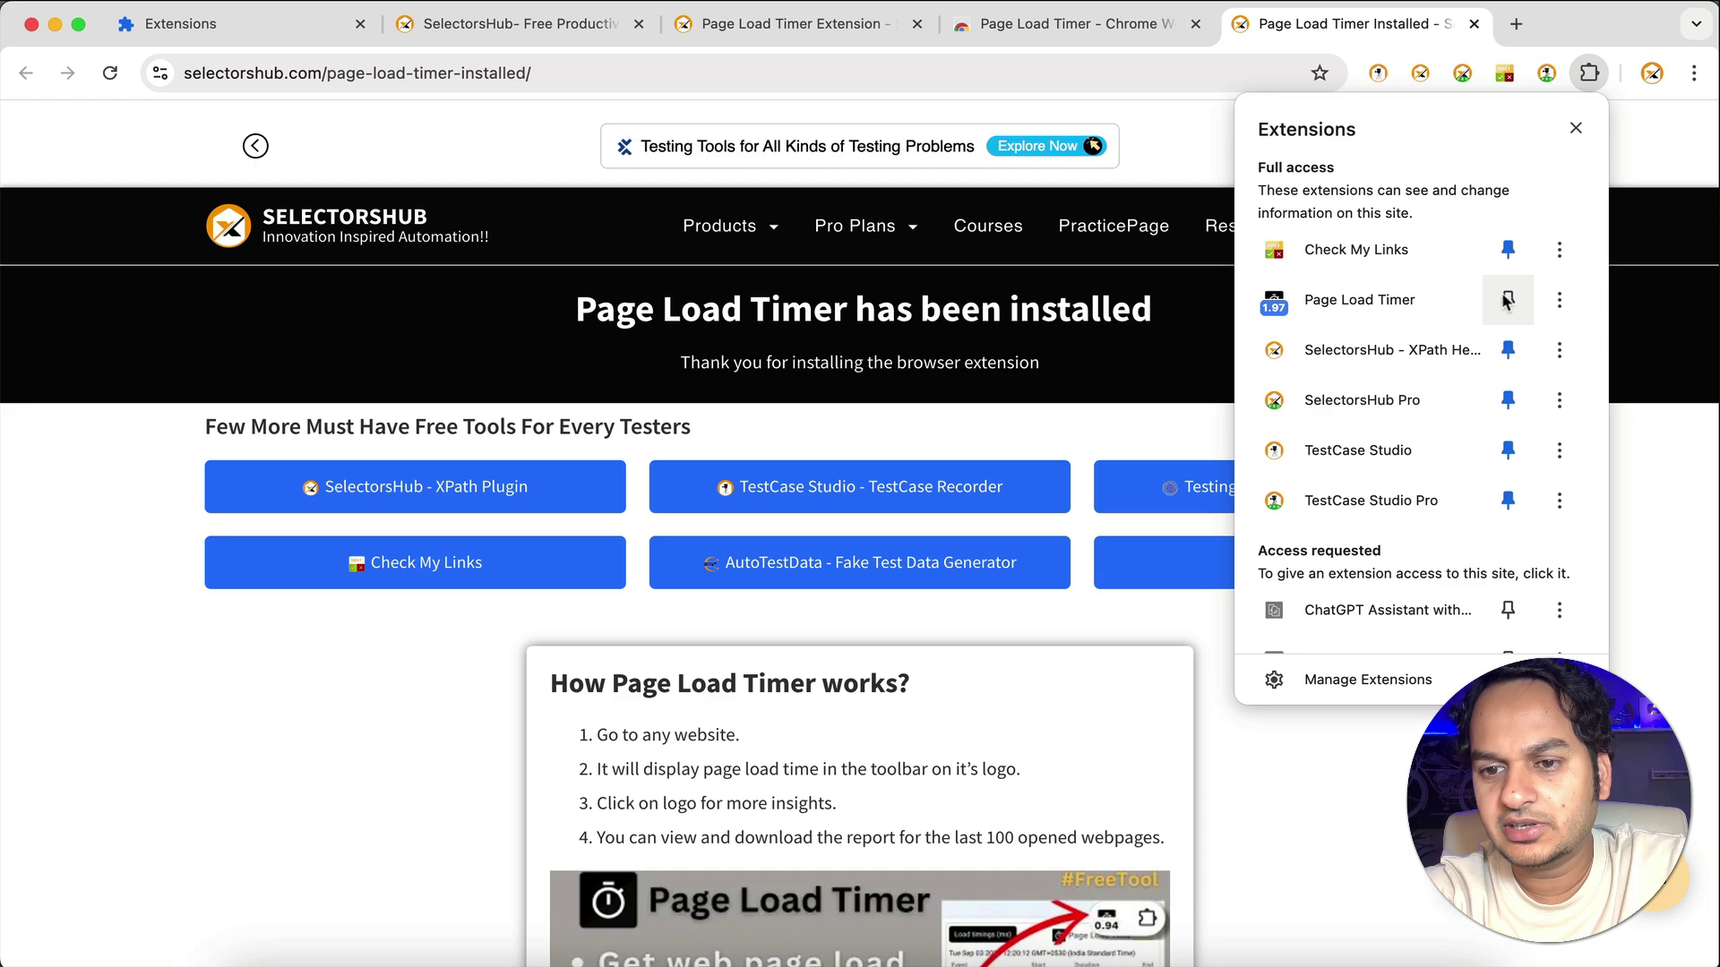
left_click(1508, 301)
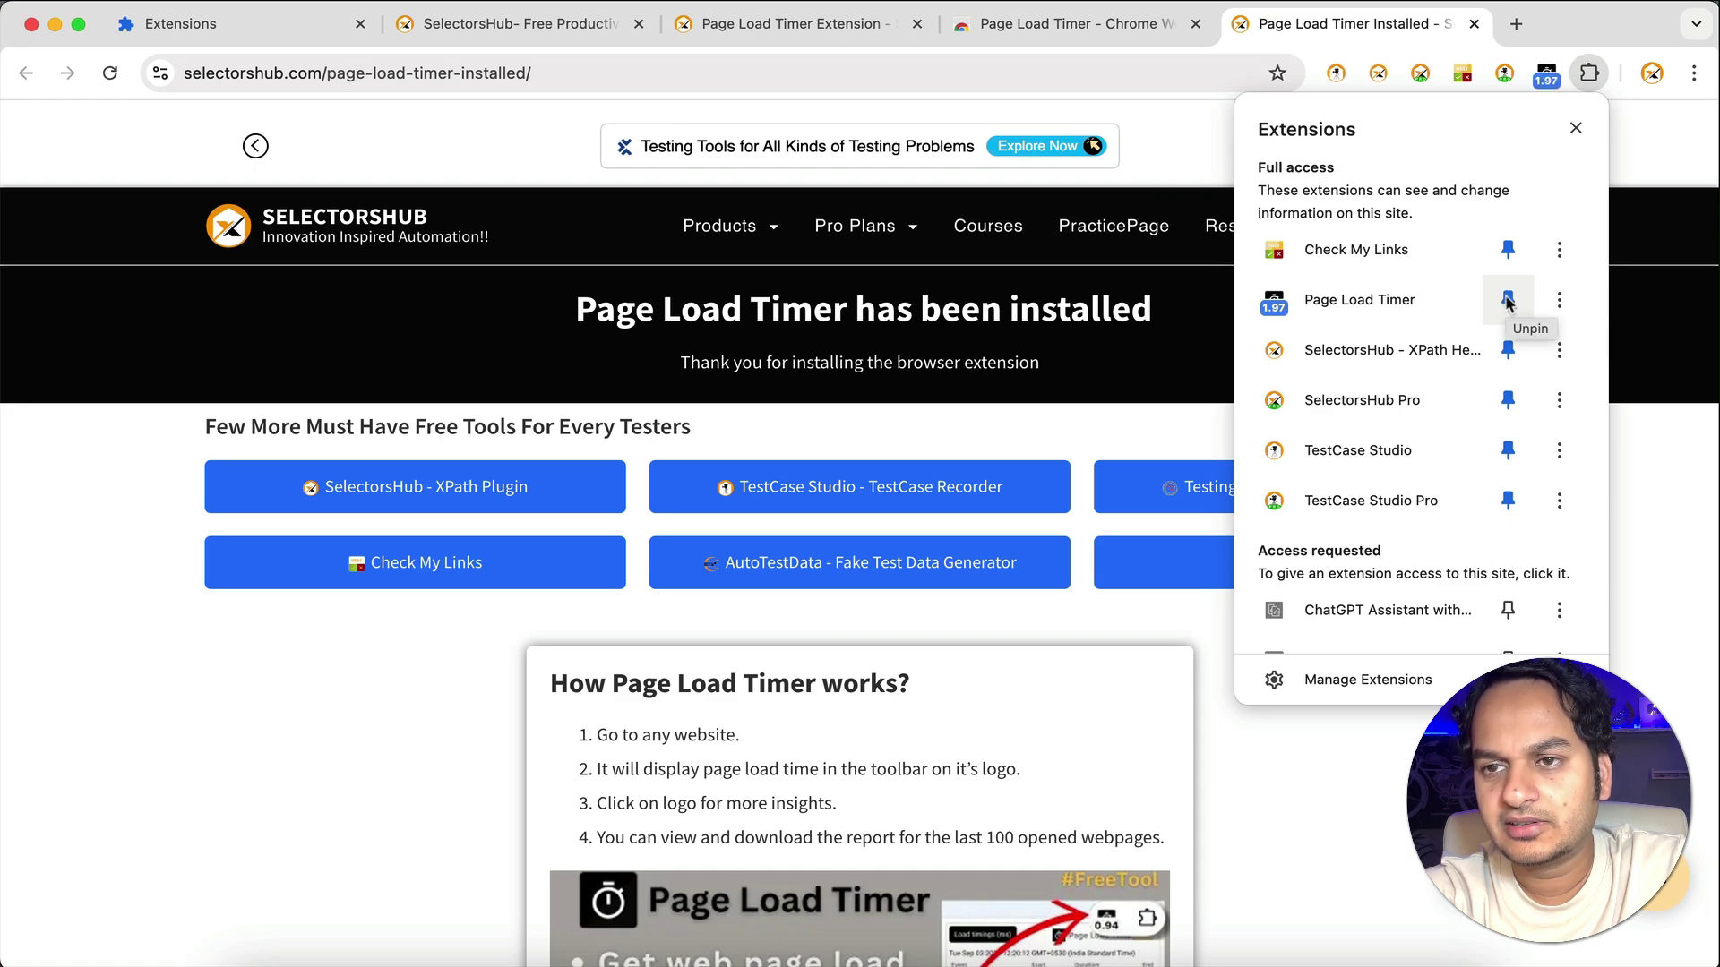
left_click(1636, 148)
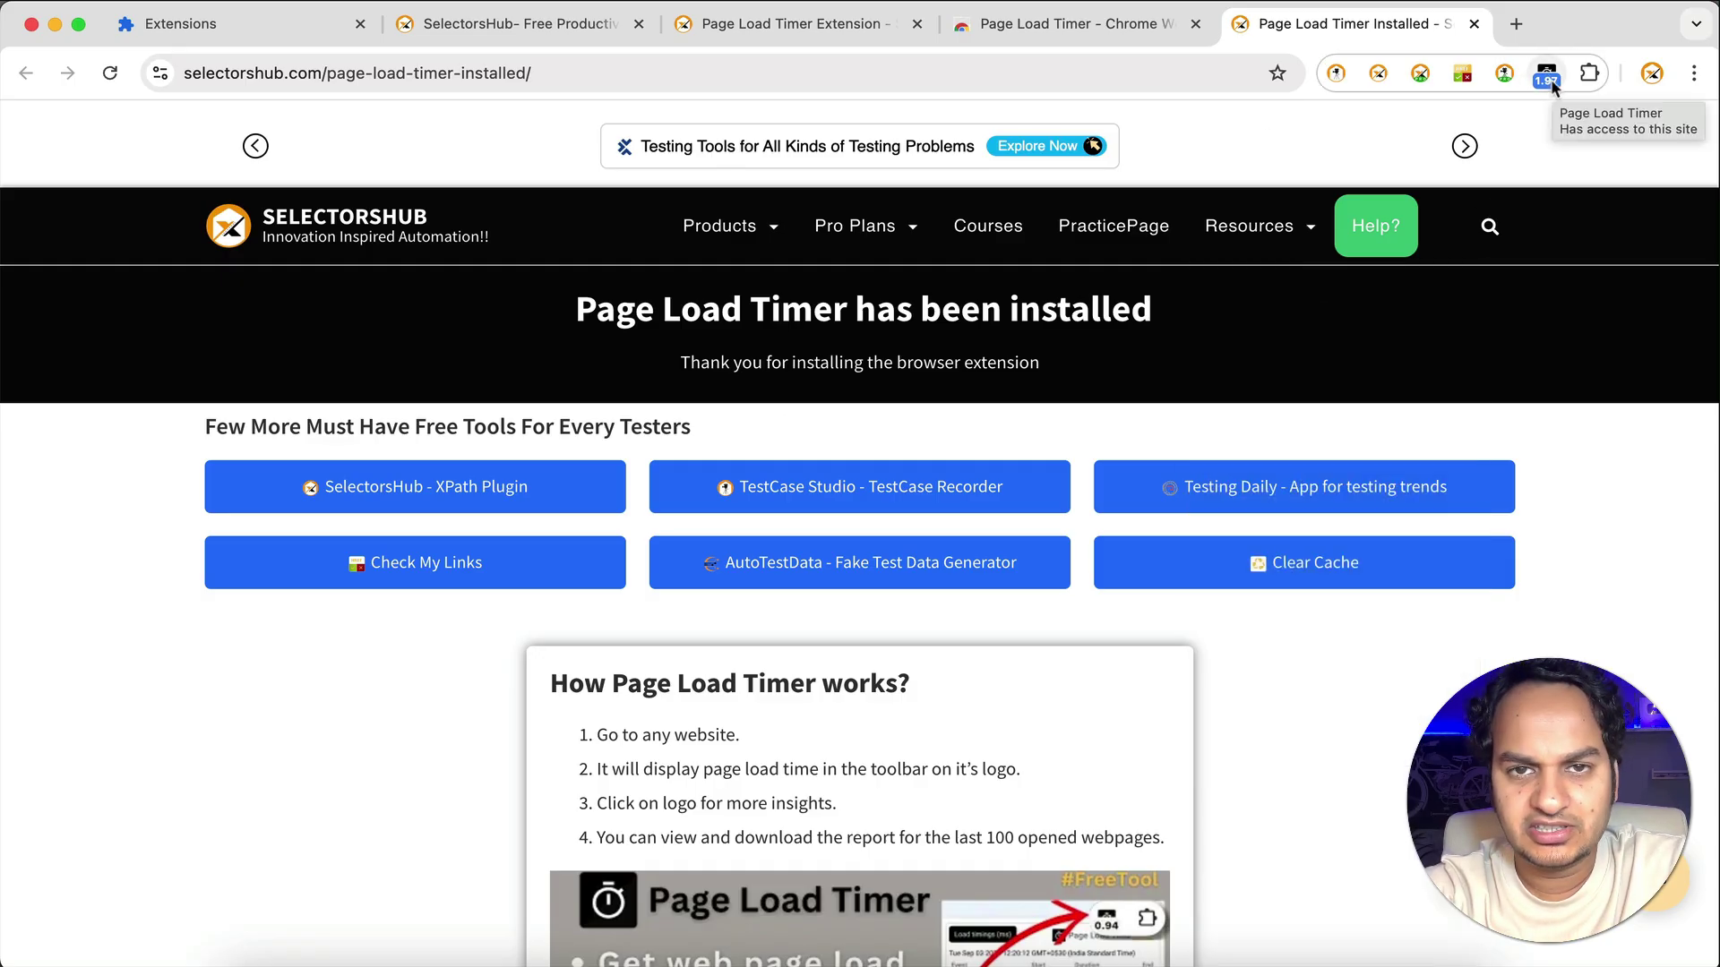
Load flipkart.com in a new tab and open the Page Load Timer report from its load timings.
left_click(1514, 24)
type("flipkart.com")
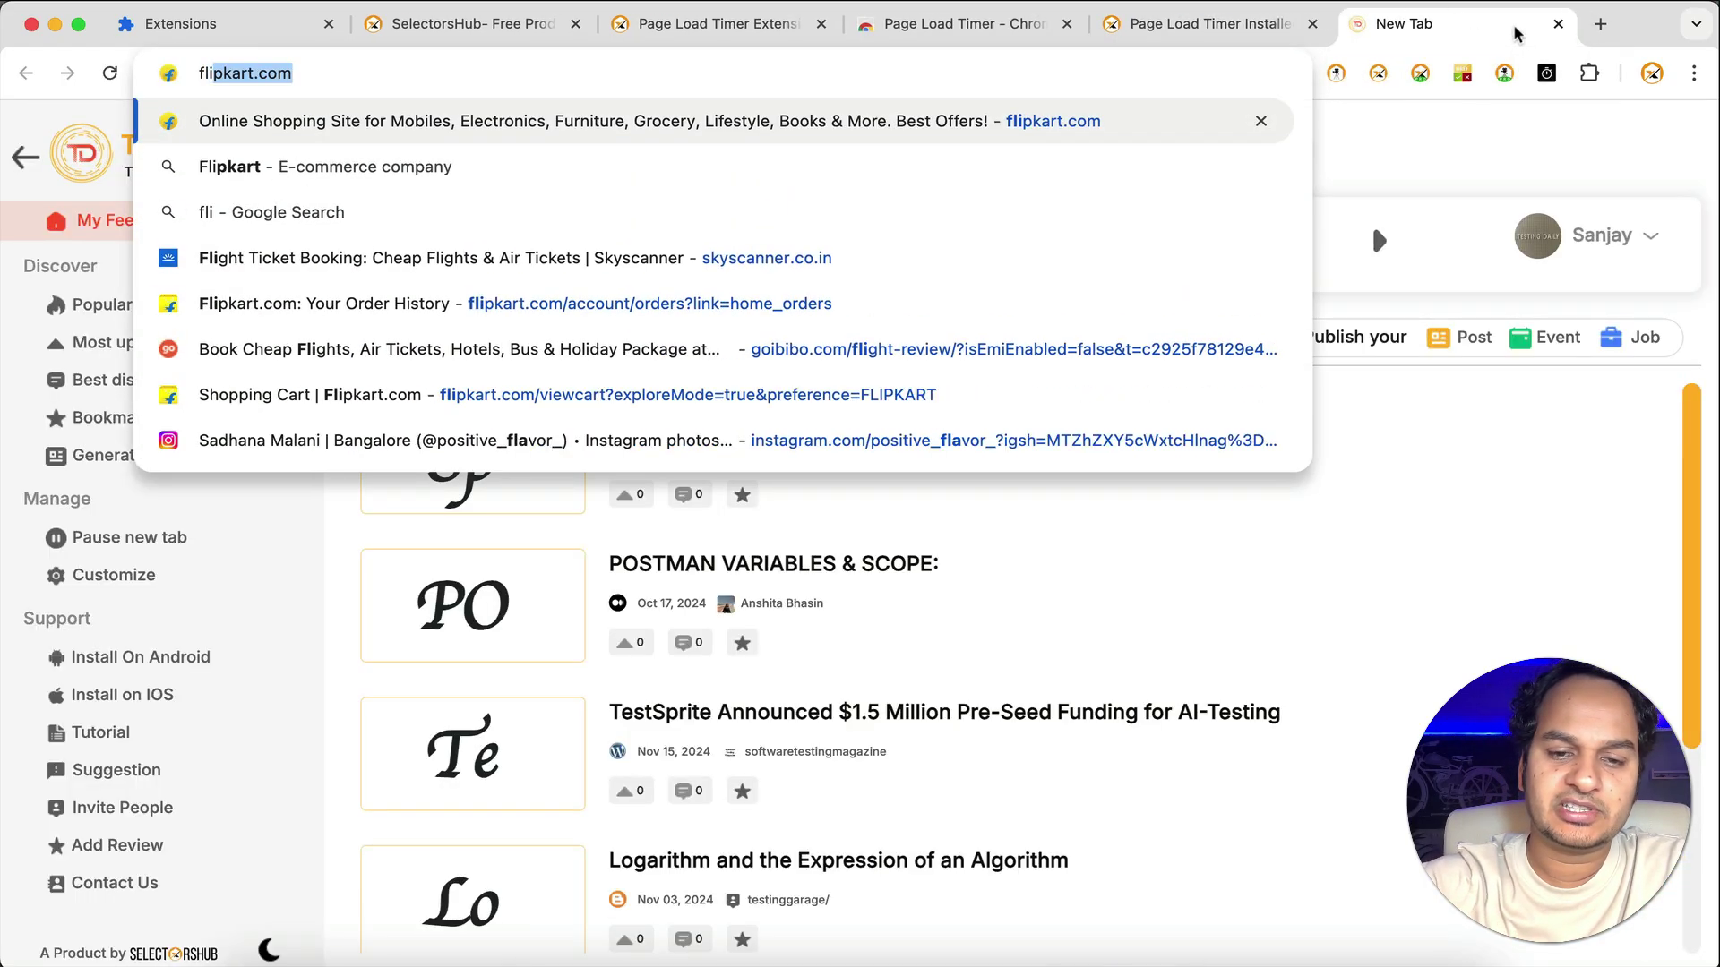
key("Return")
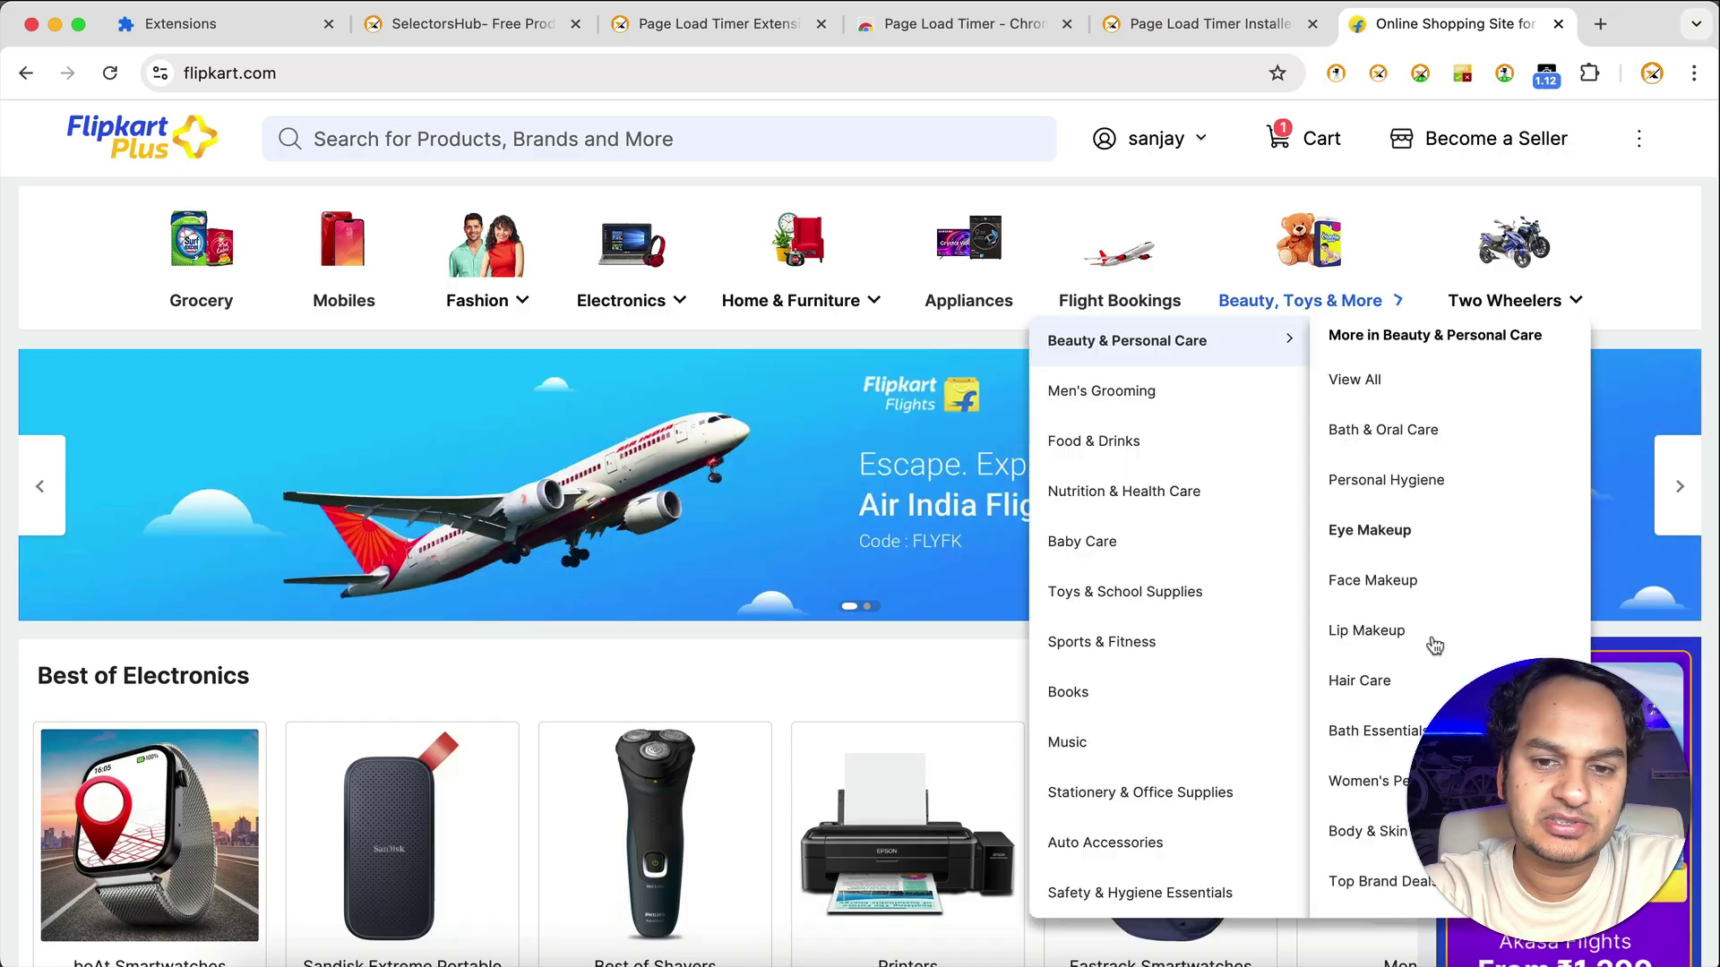
left_click(1545, 75)
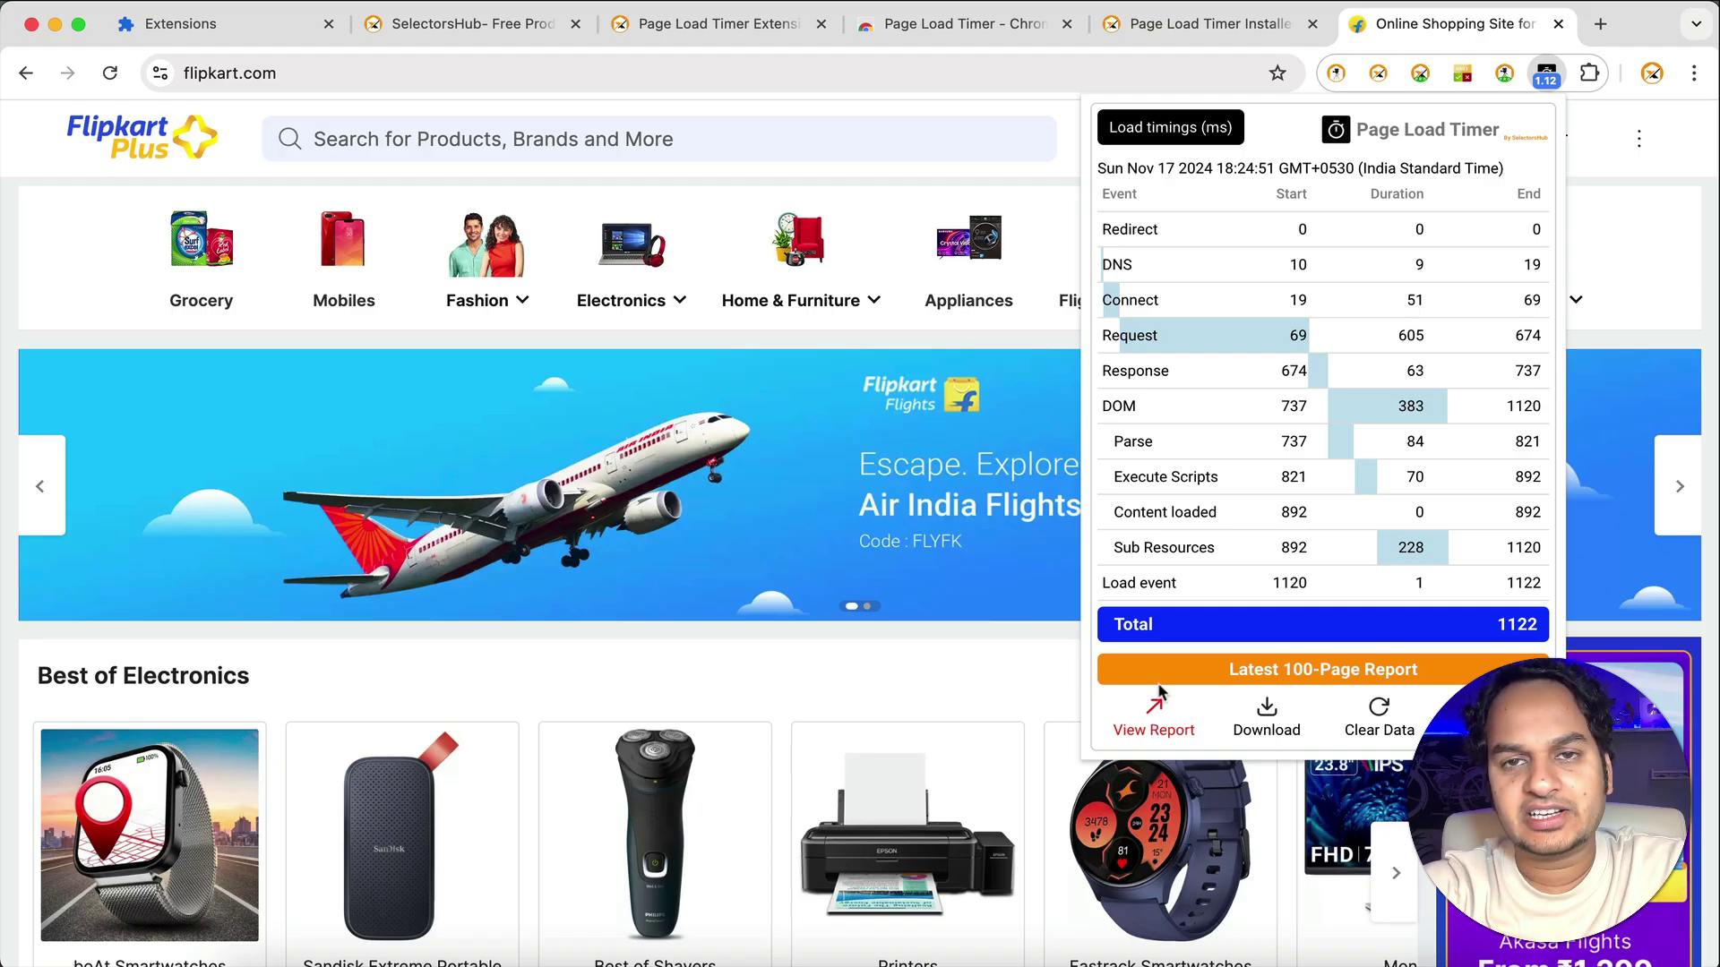
left_click(1155, 730)
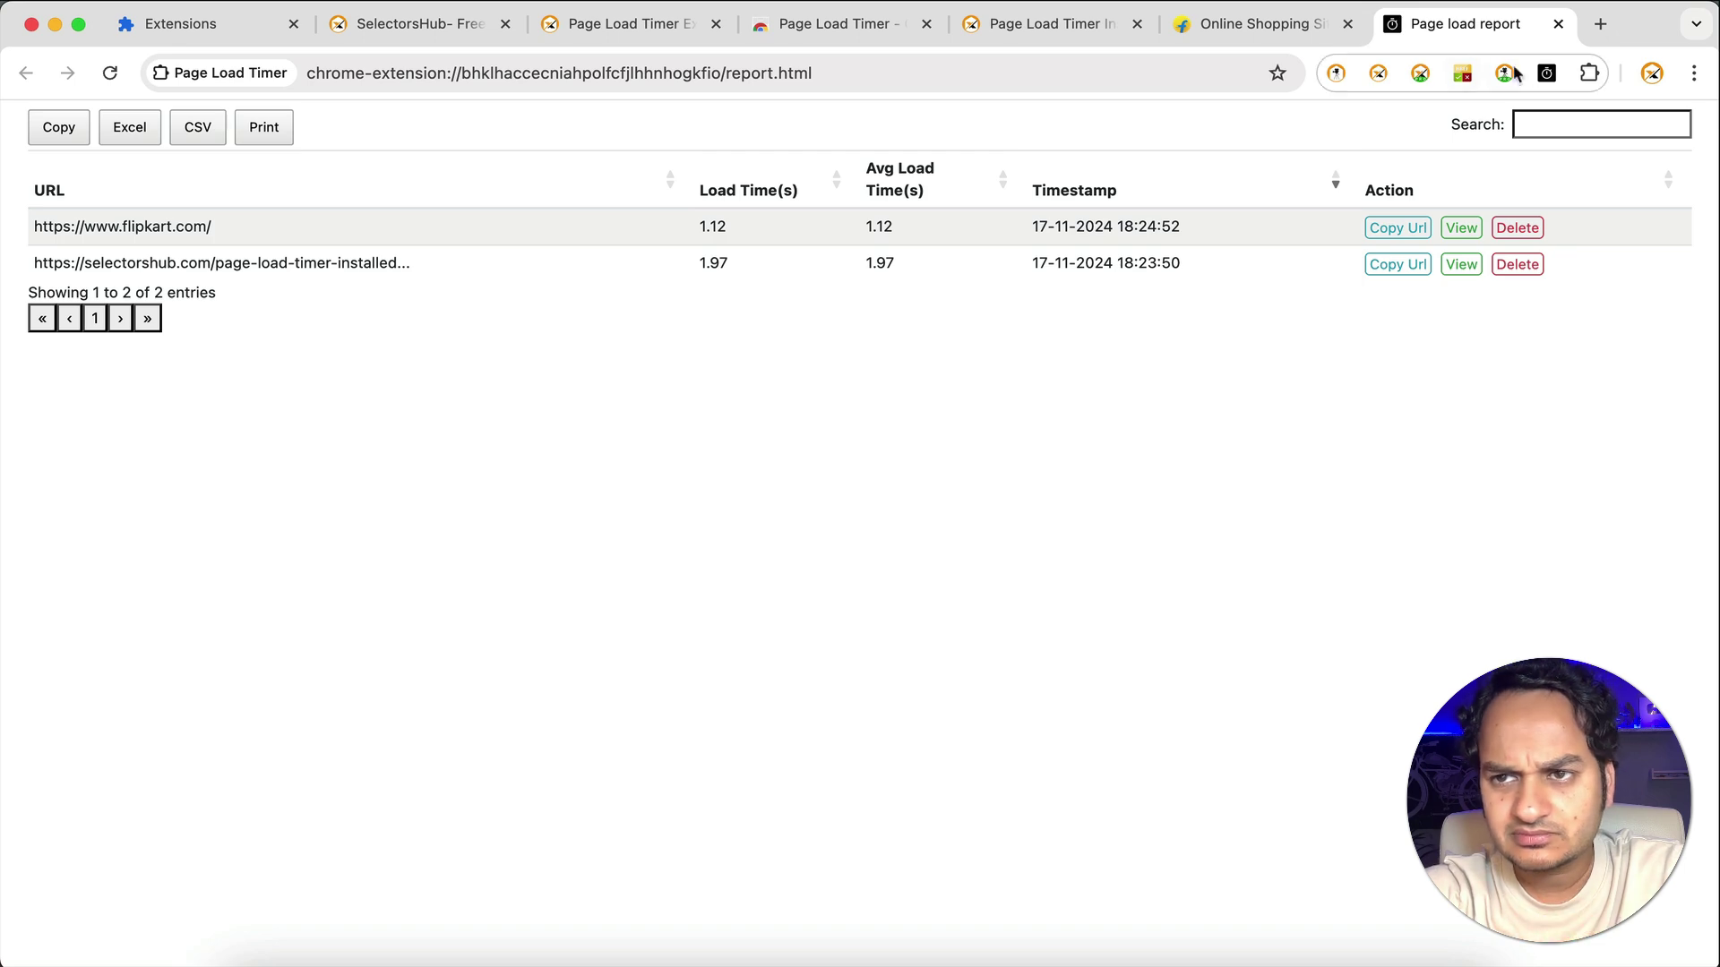
Load selectorshub.com, google.com and amazon.in in separate new tabs so that each page's load time is recorded.
left_click(1601, 24)
type("selectorshub.com")
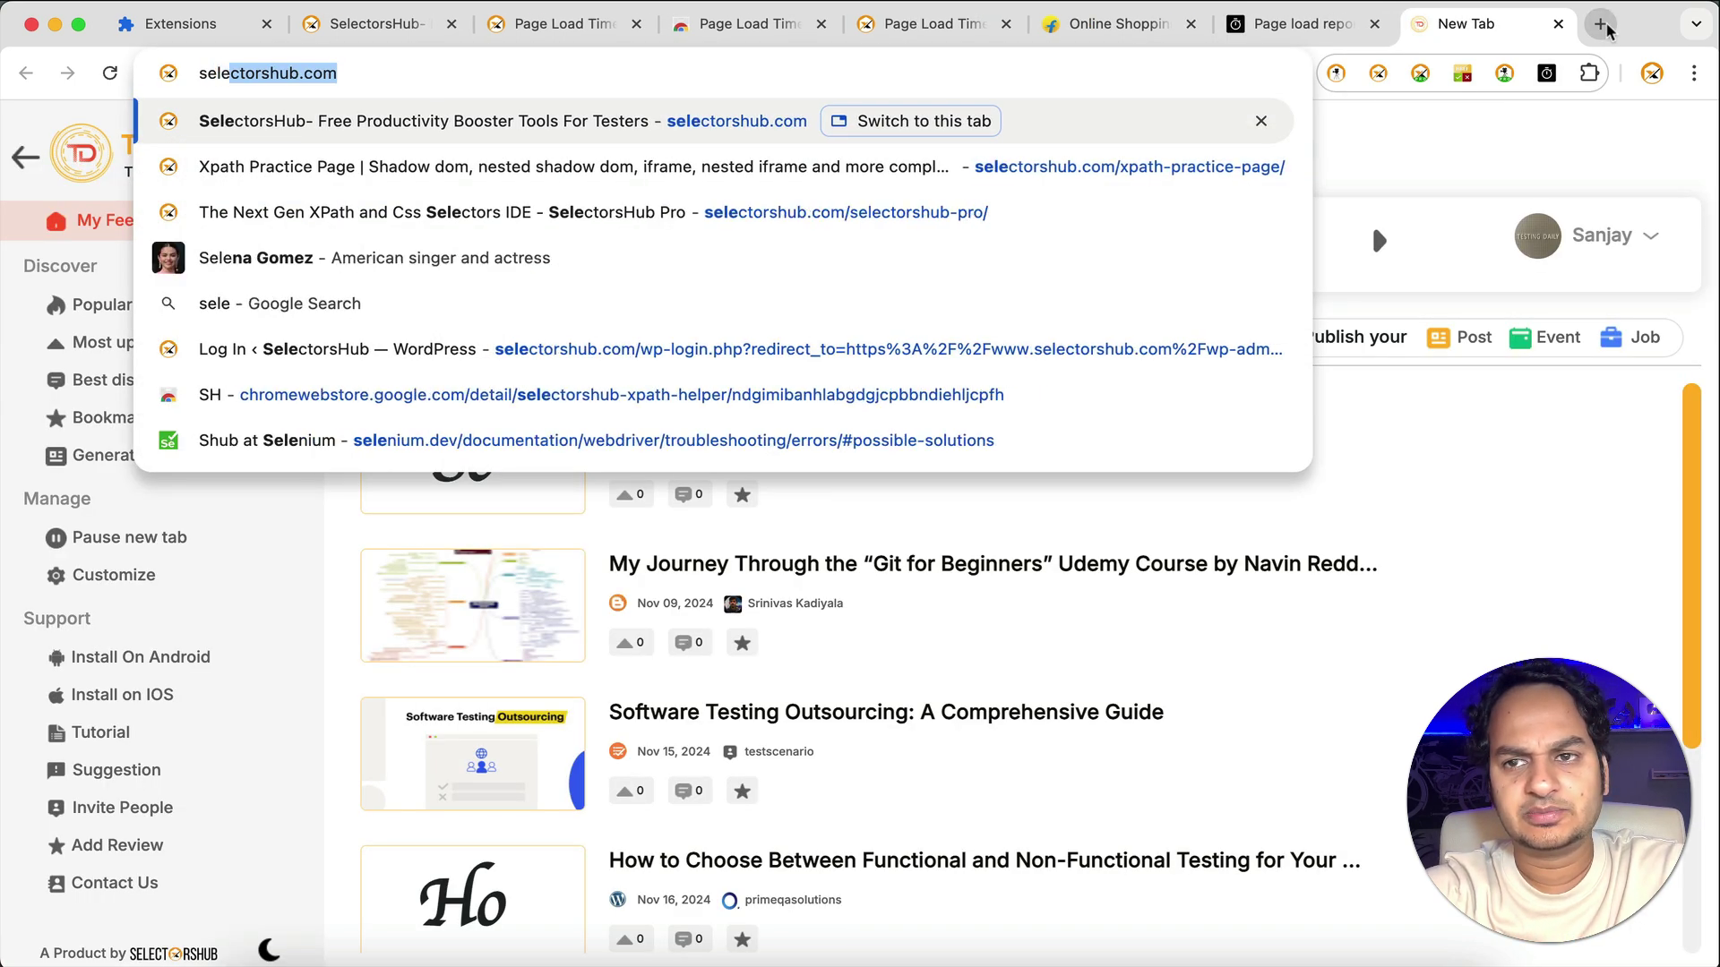
key("Return")
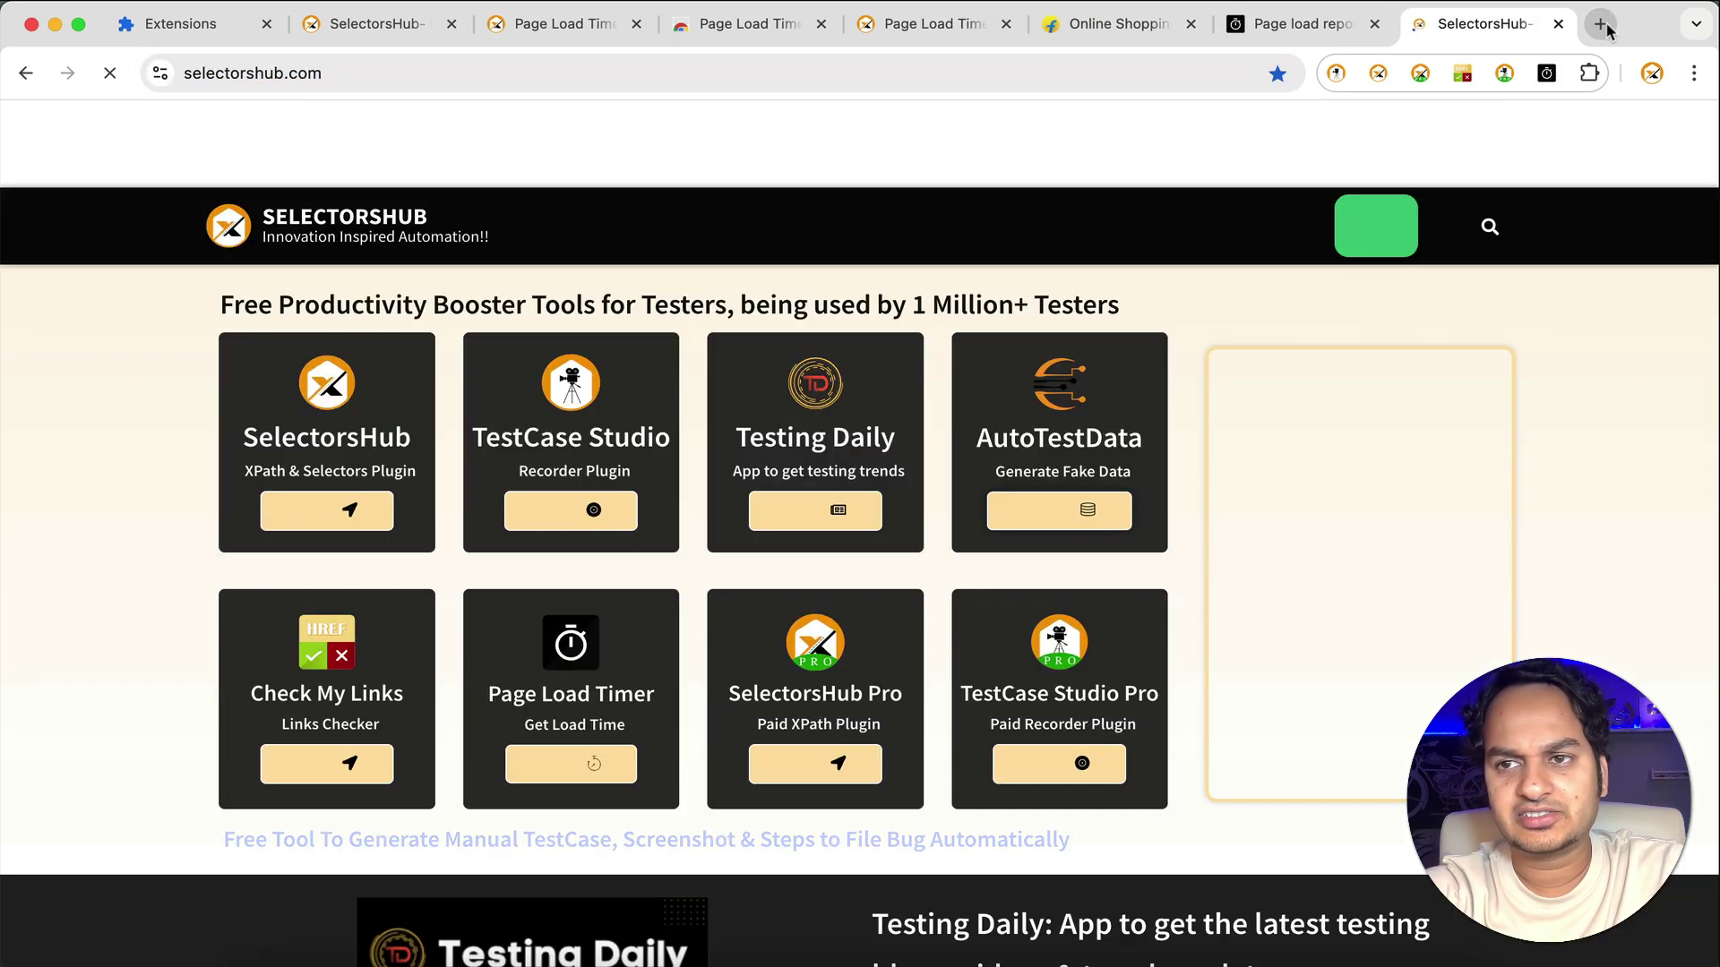
left_click(1601, 24)
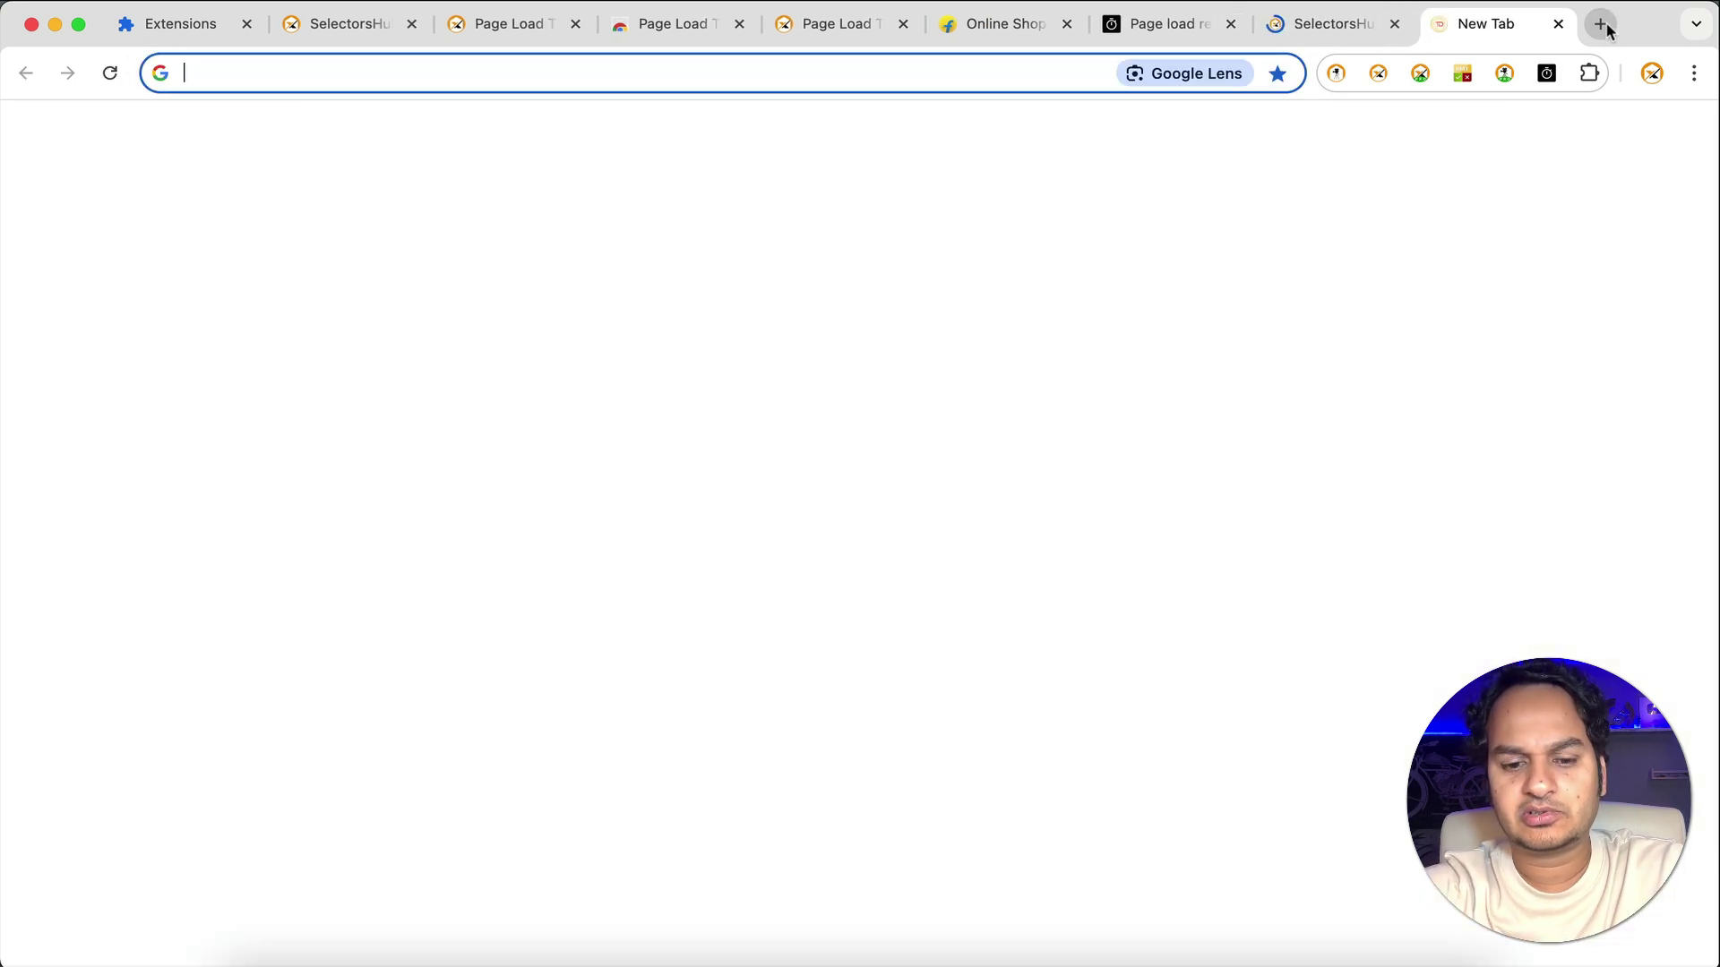
type("google.com")
key("Return")
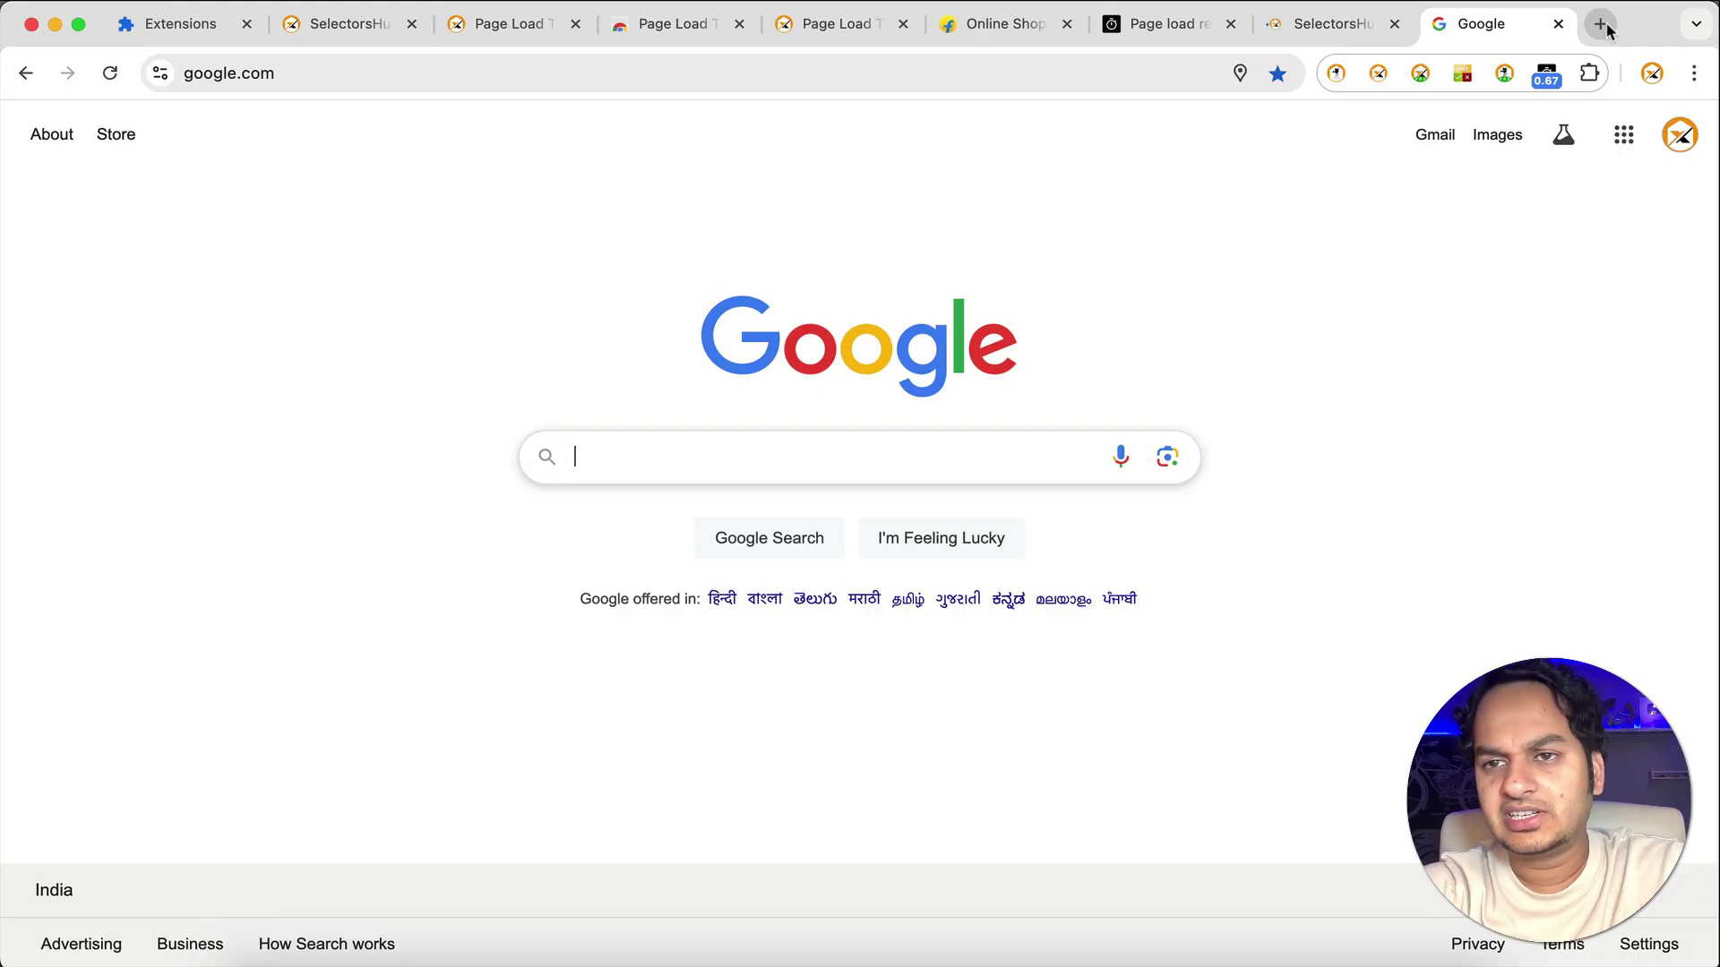
left_click(1600, 24)
type("amazon.in")
key("Return")
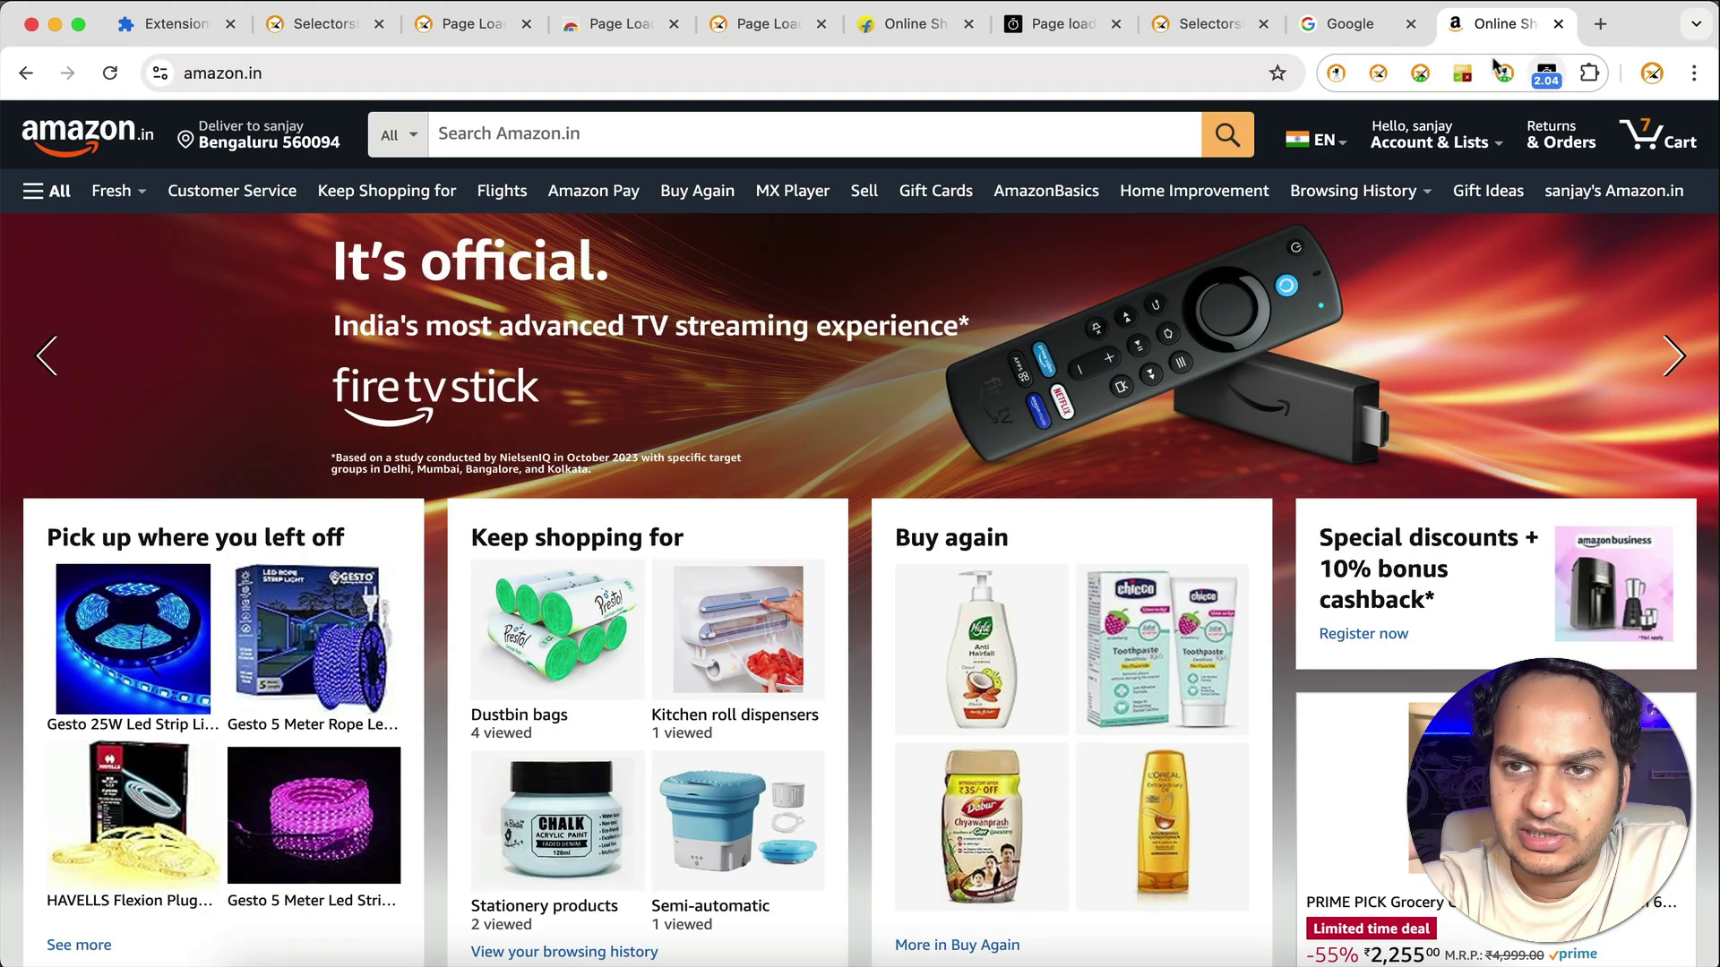
Return to the newly loaded selectorshub.com tab, check its load timings and view the full page load report.
left_click(1353, 24)
key("ctrl+shift+Tab")
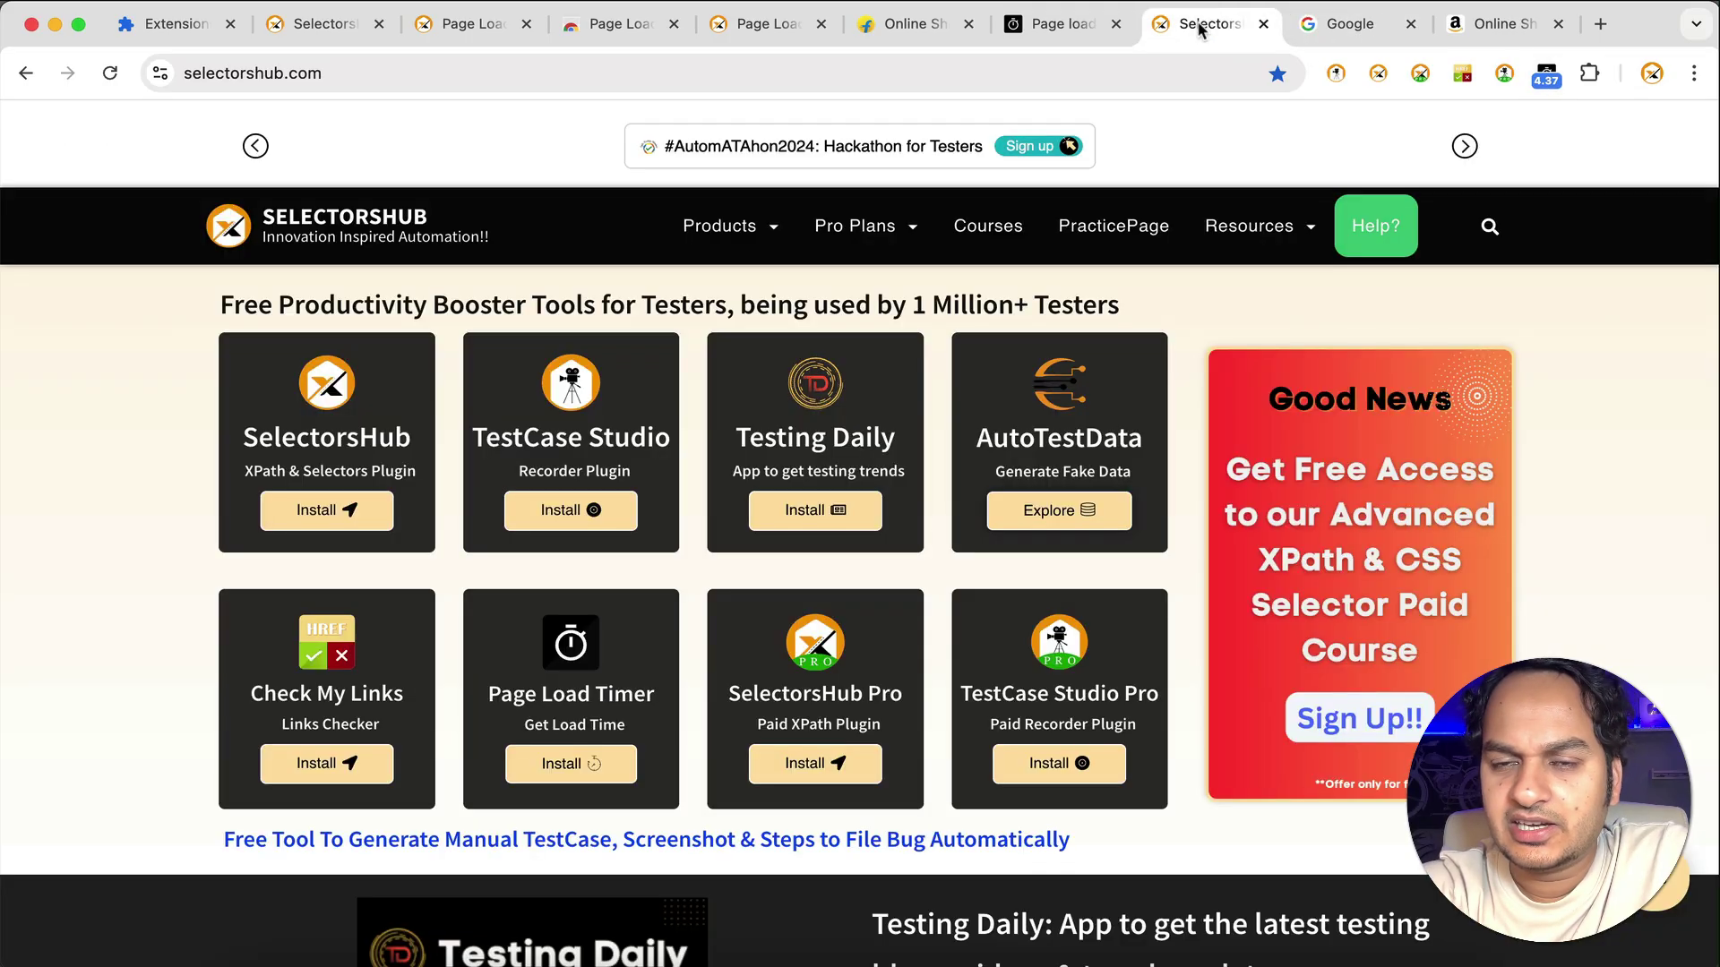
left_click(1544, 79)
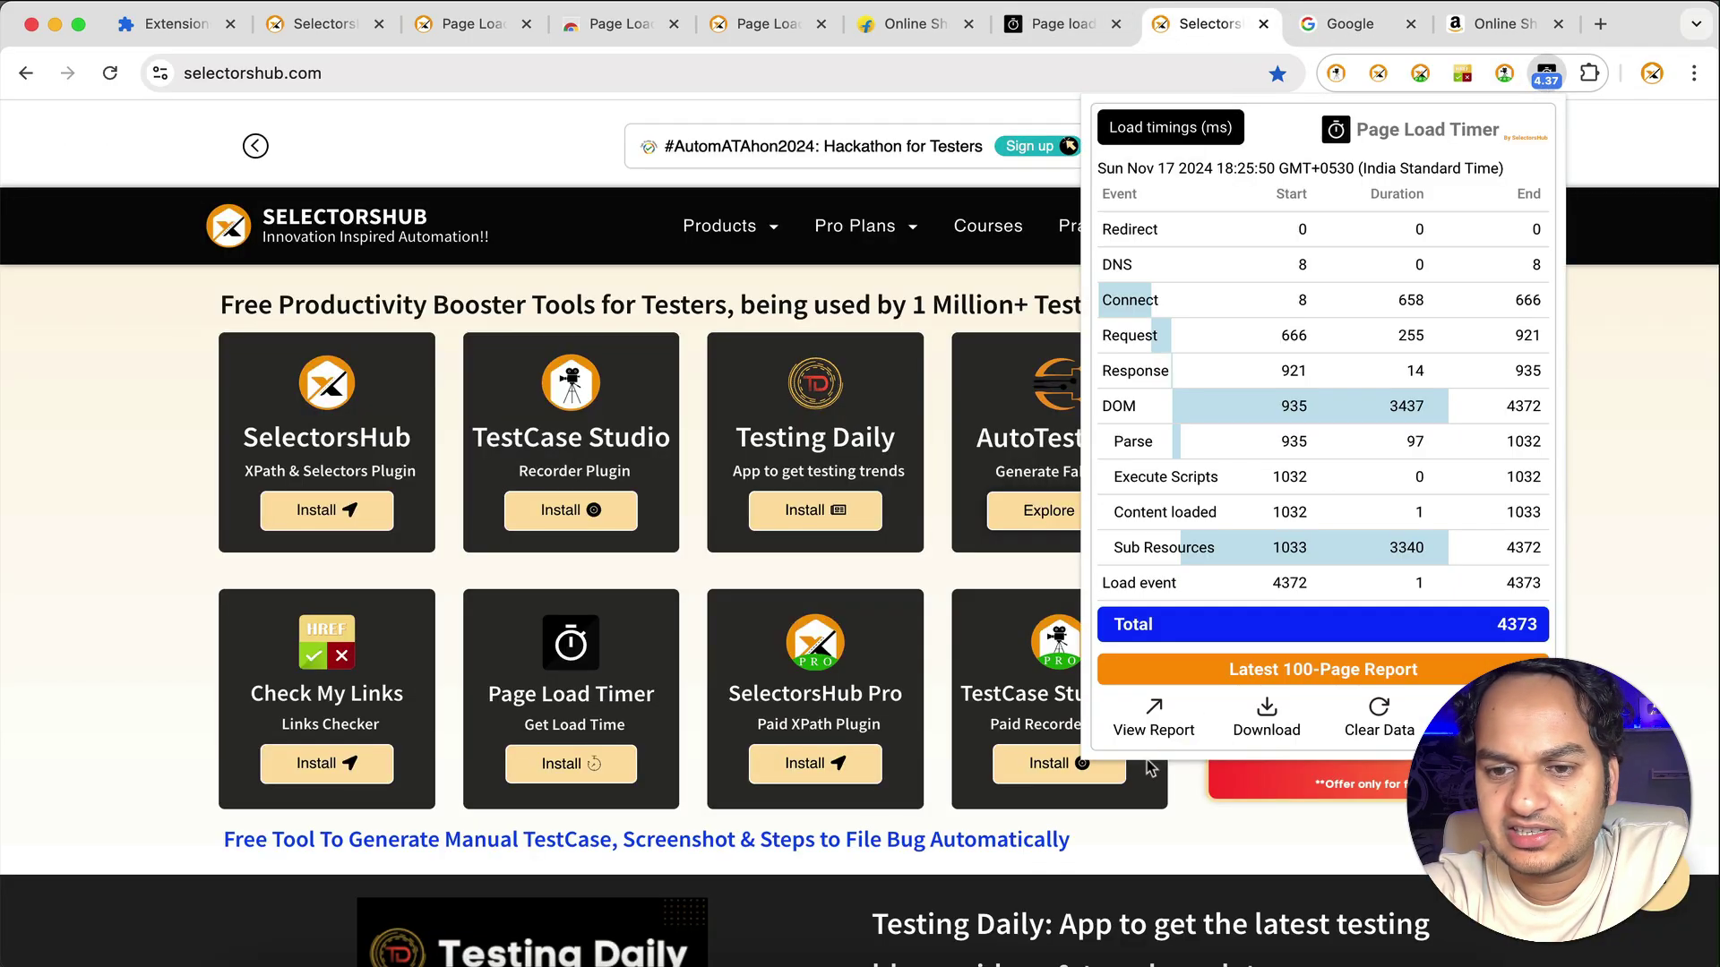
left_click(1153, 717)
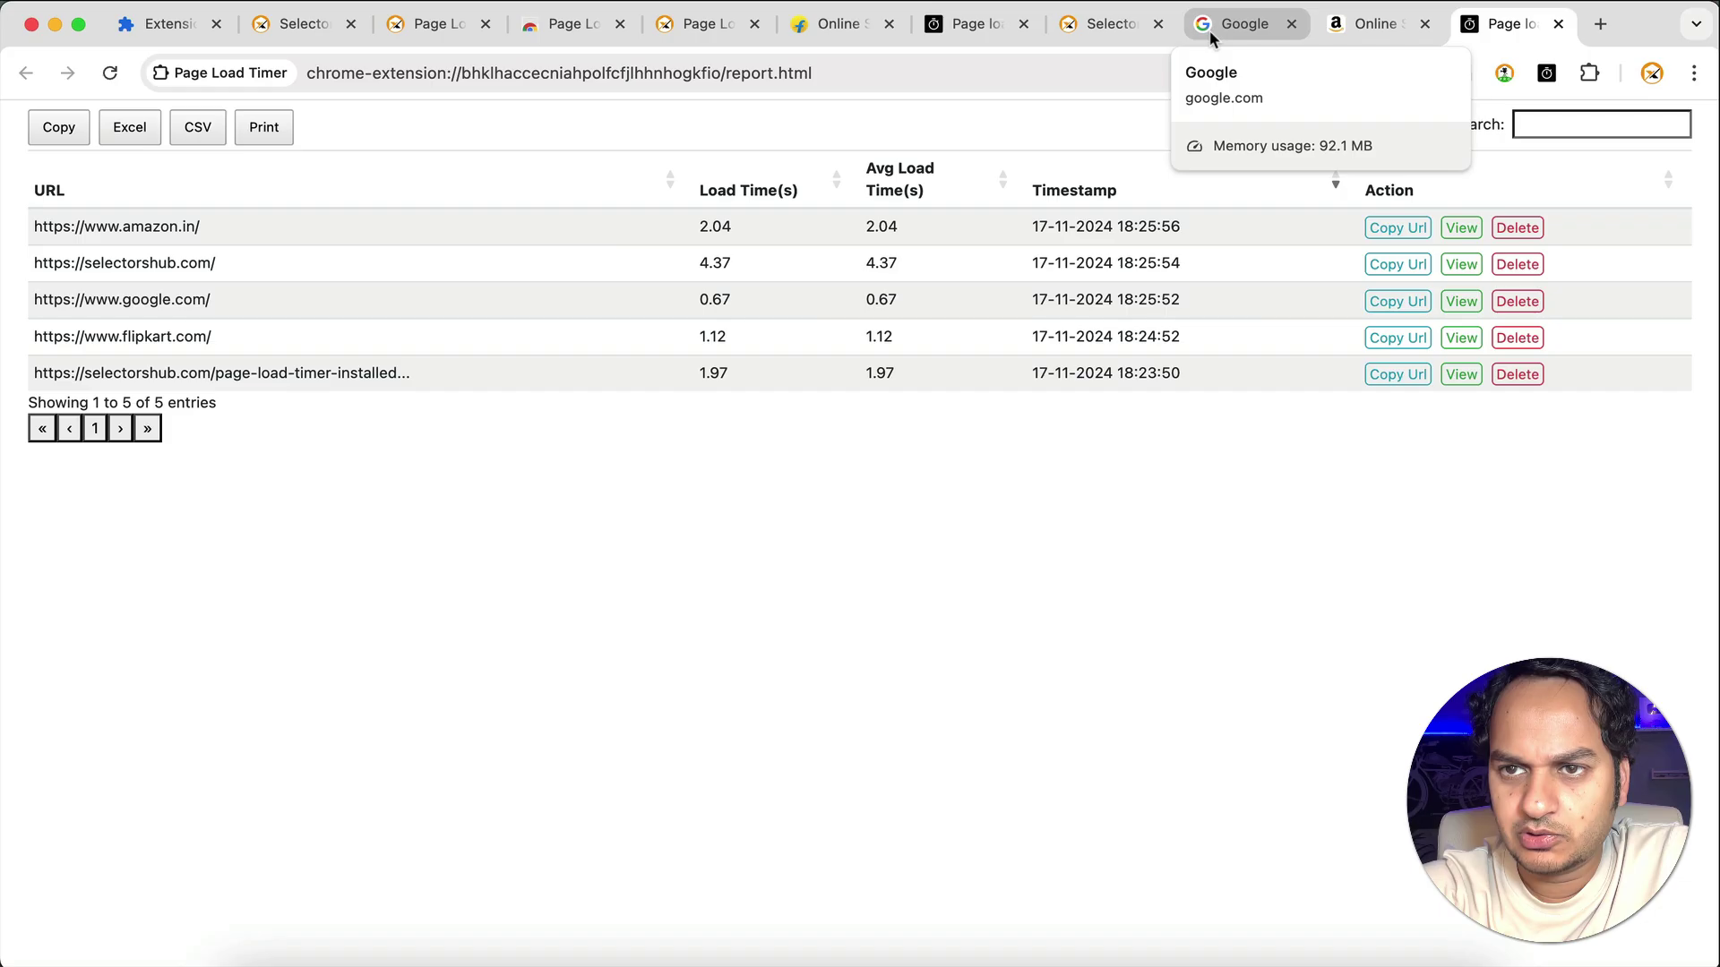
Check the detailed load timings of the amazon.in tab and load amazon.in again in another new tab.
left_click(1376, 32)
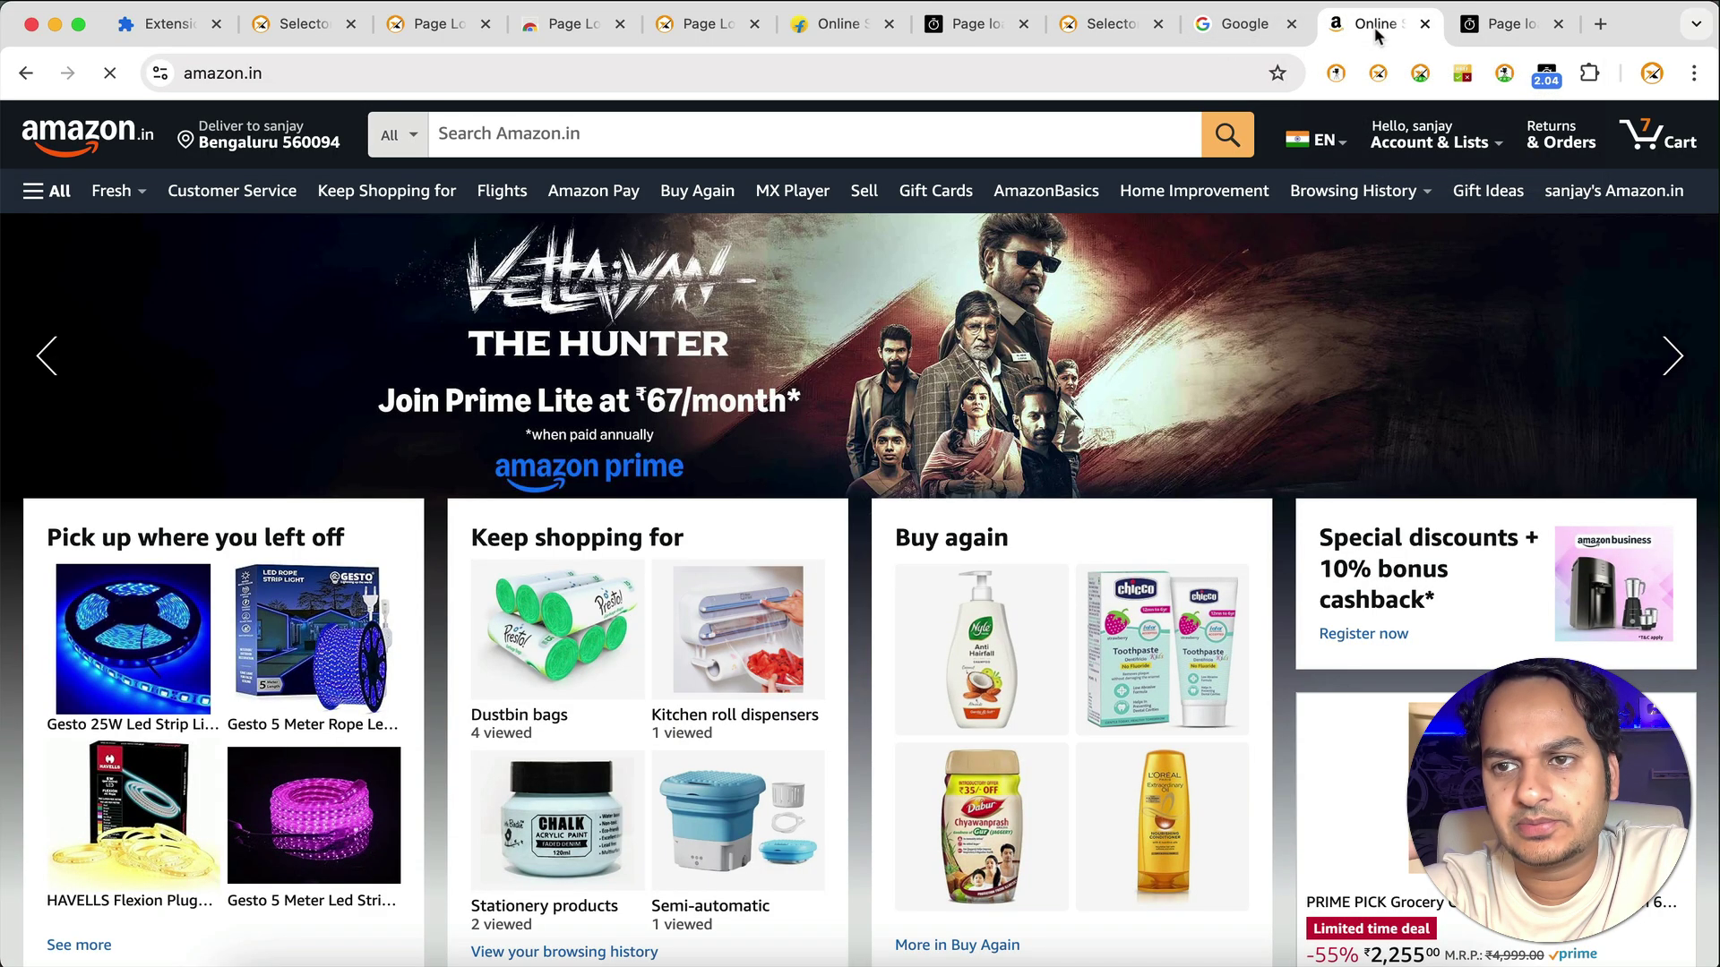
left_click(1546, 73)
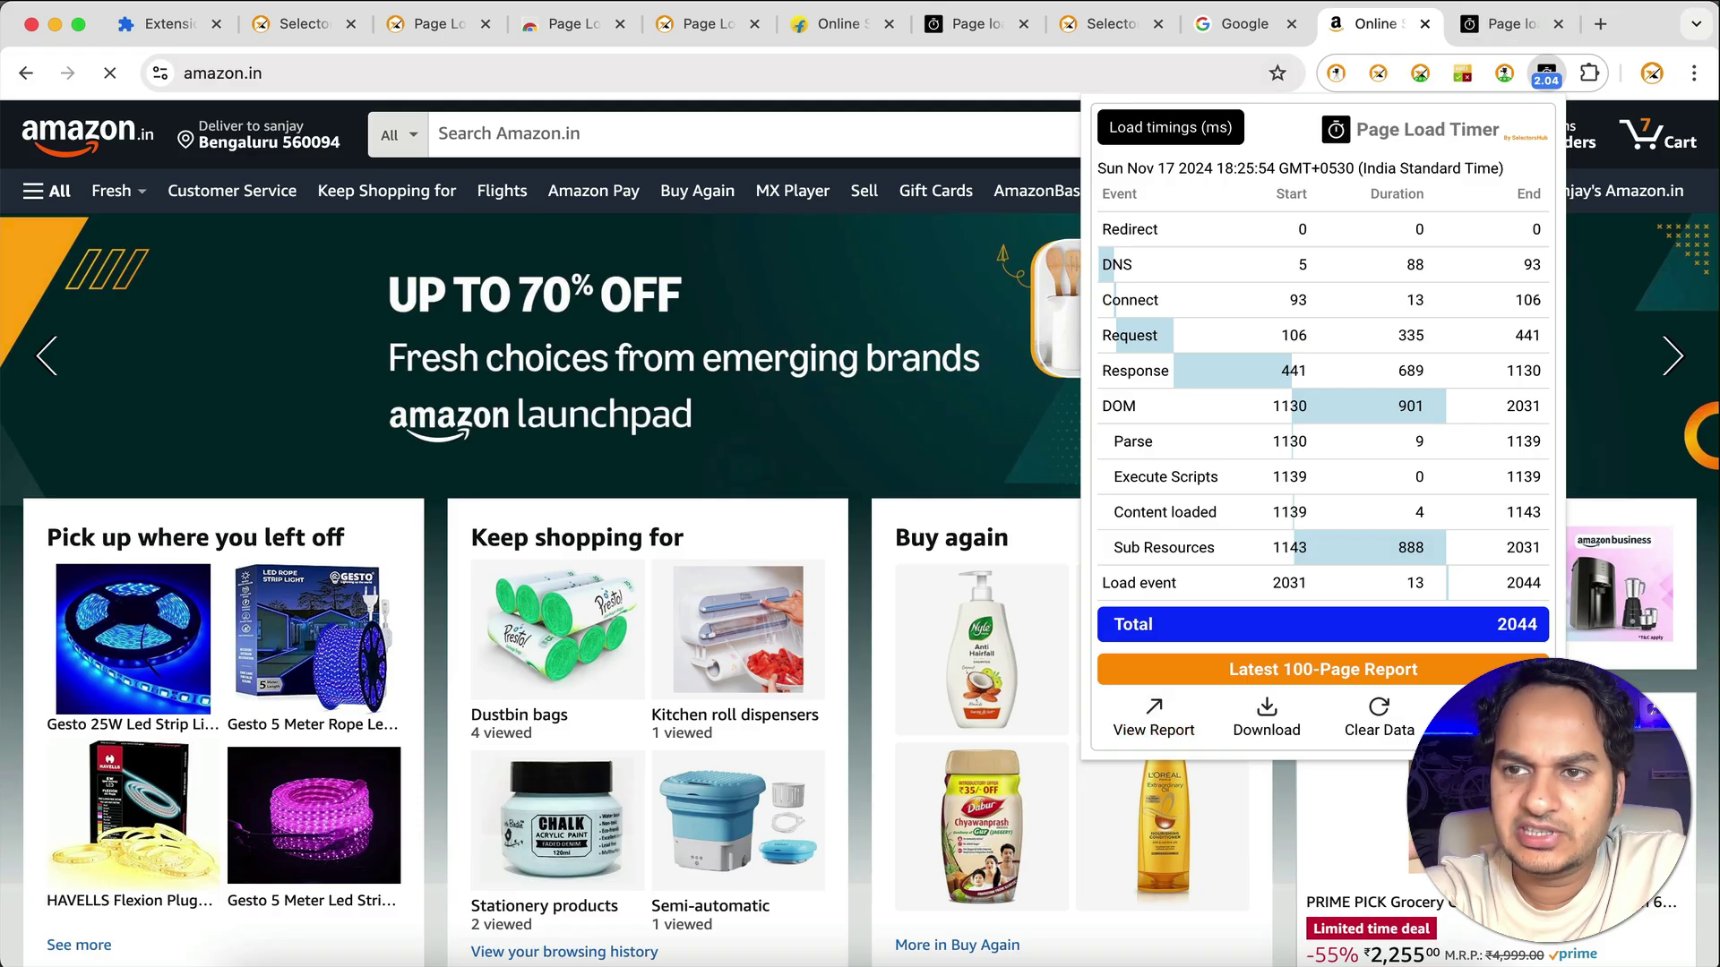
left_click(1601, 24)
type("ama")
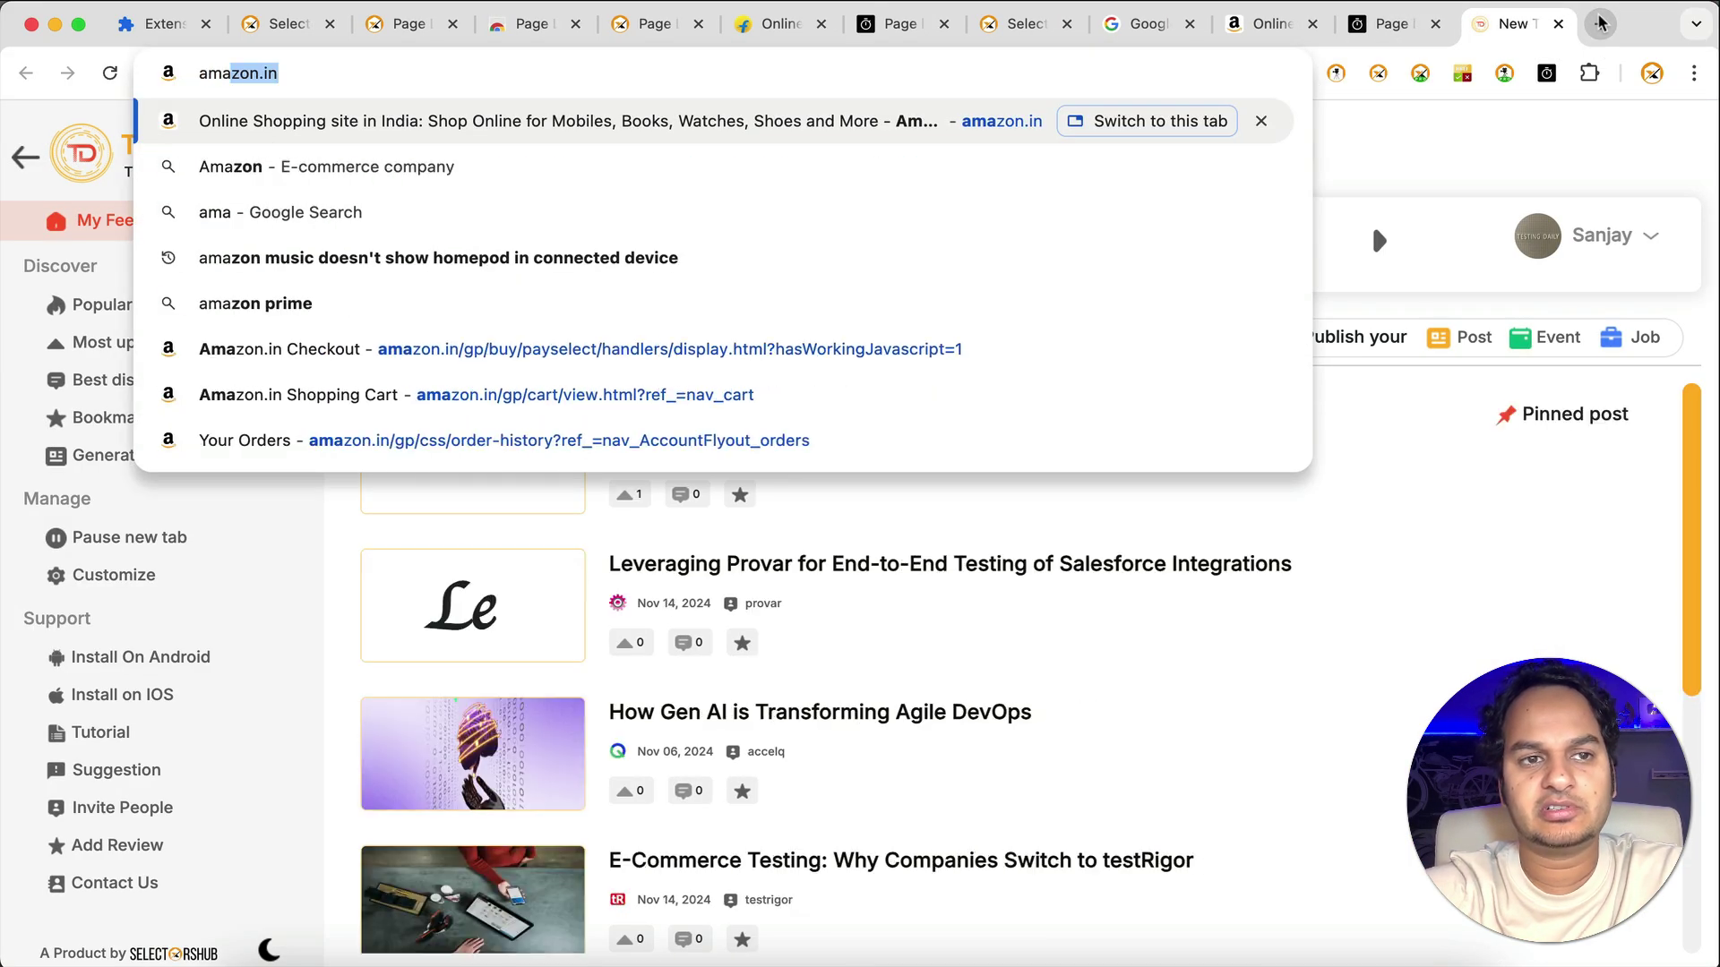
key("Return")
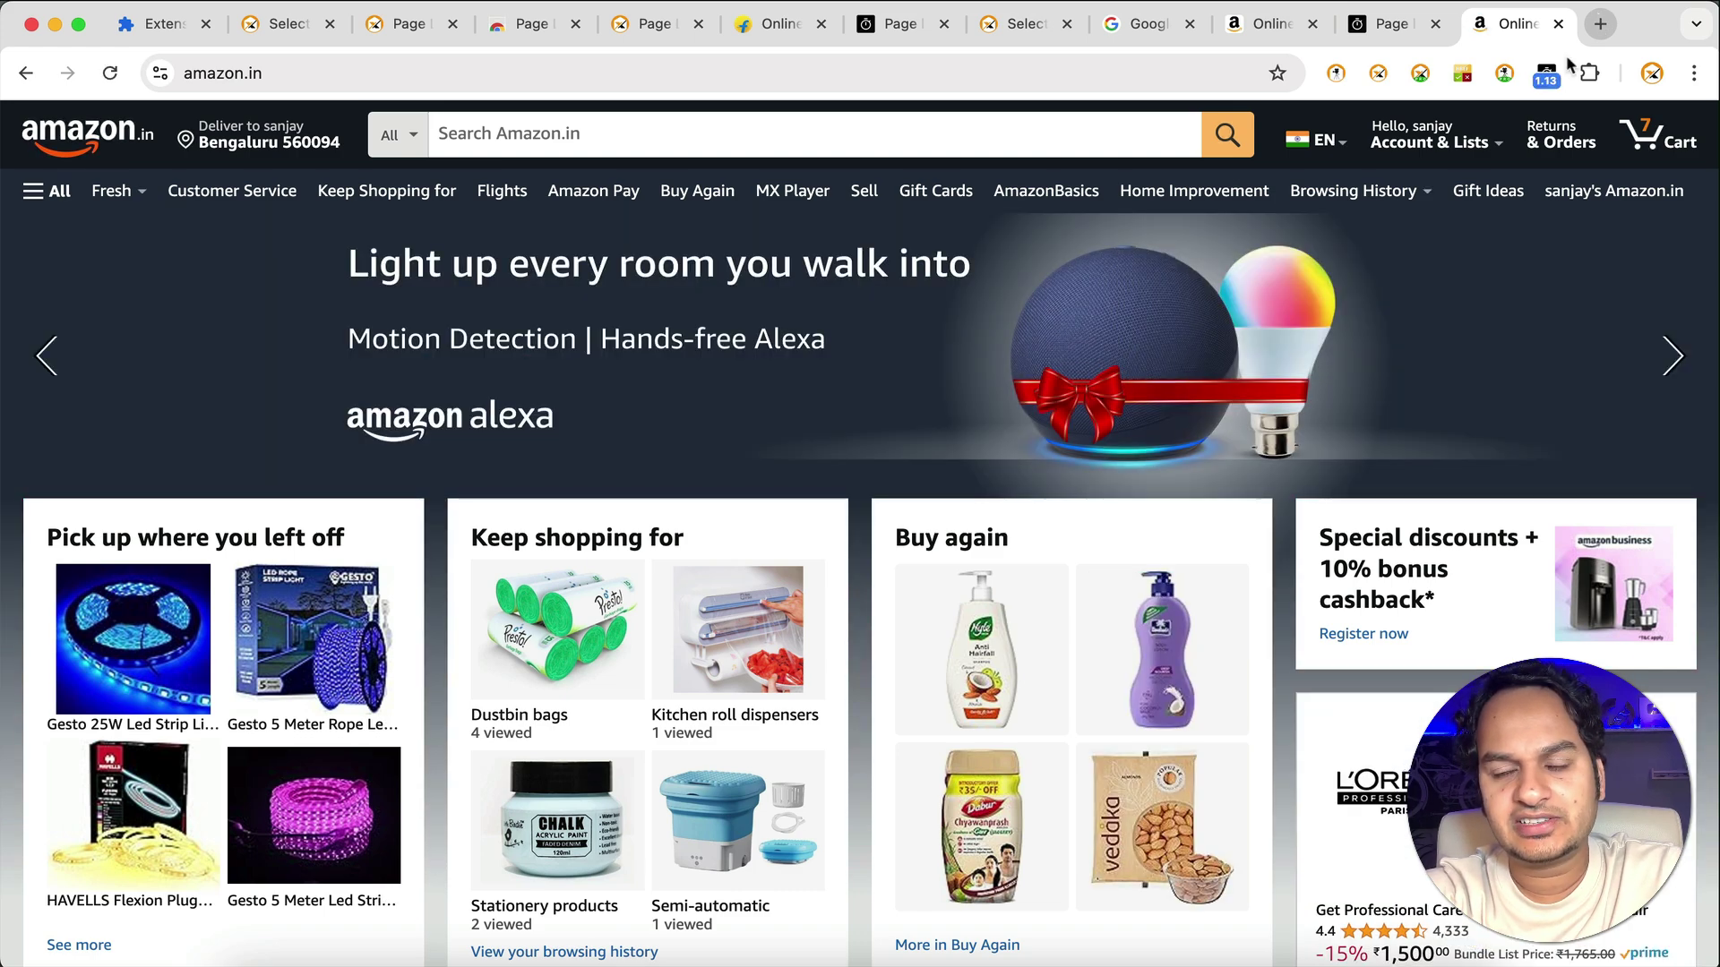
Compare the load times of the two amazon.in tabs and view the updated page load report.
left_click(1549, 83)
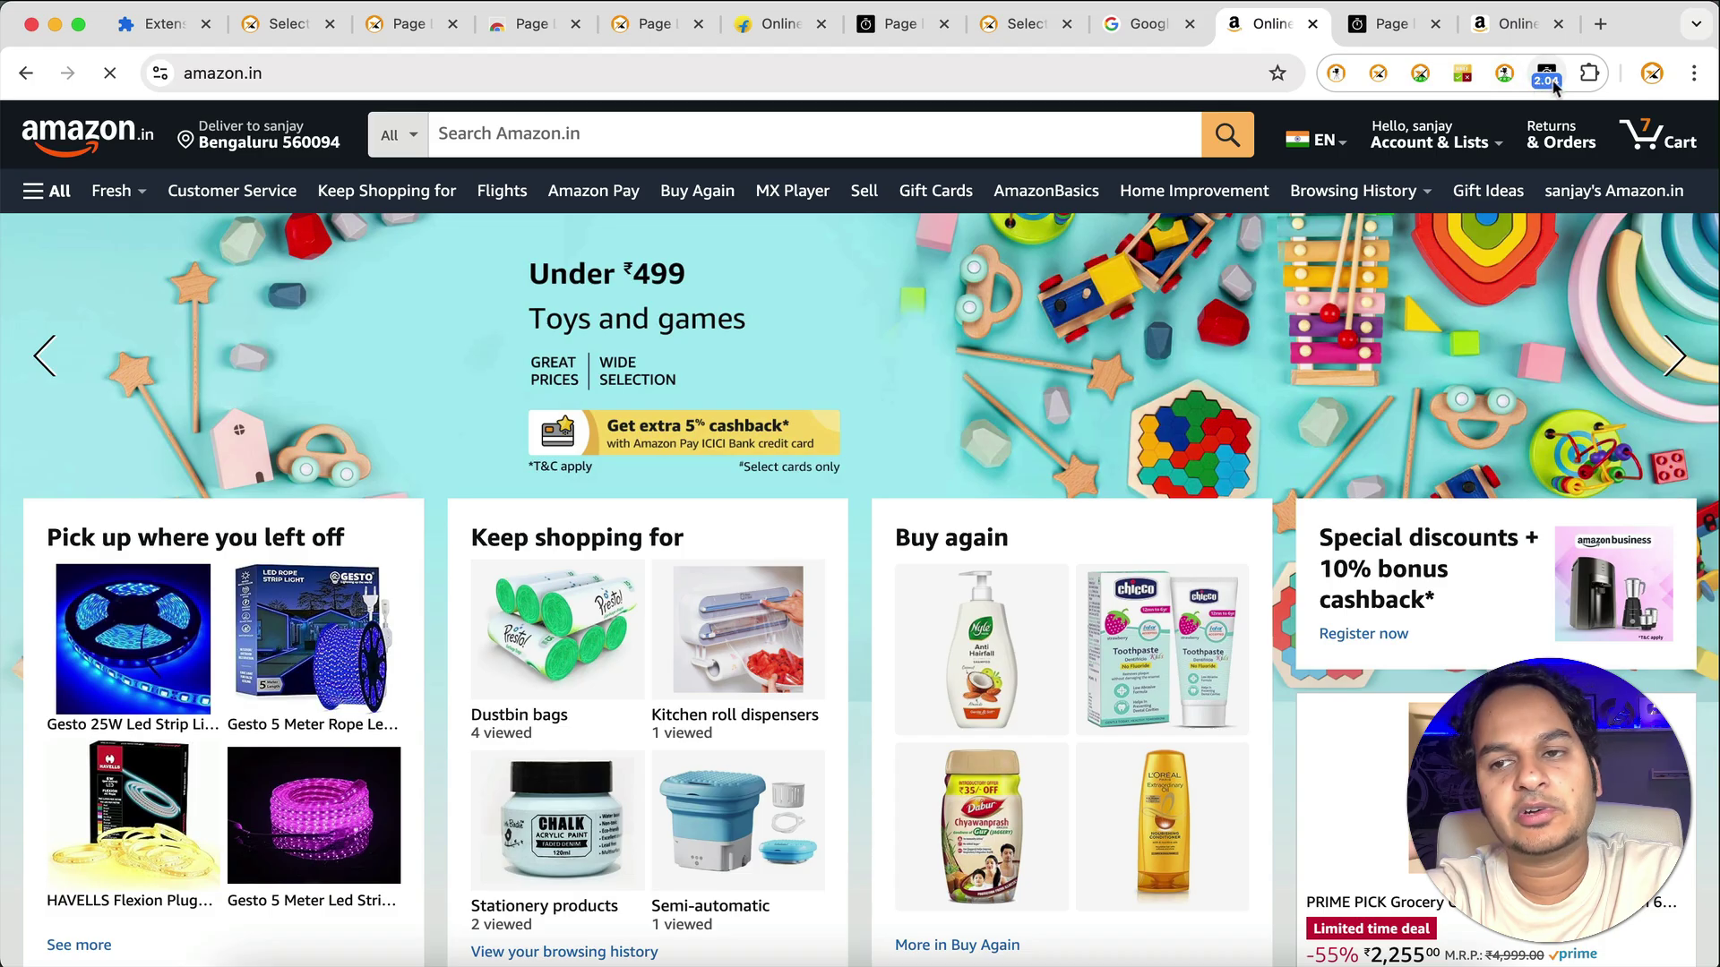
left_click(1520, 33)
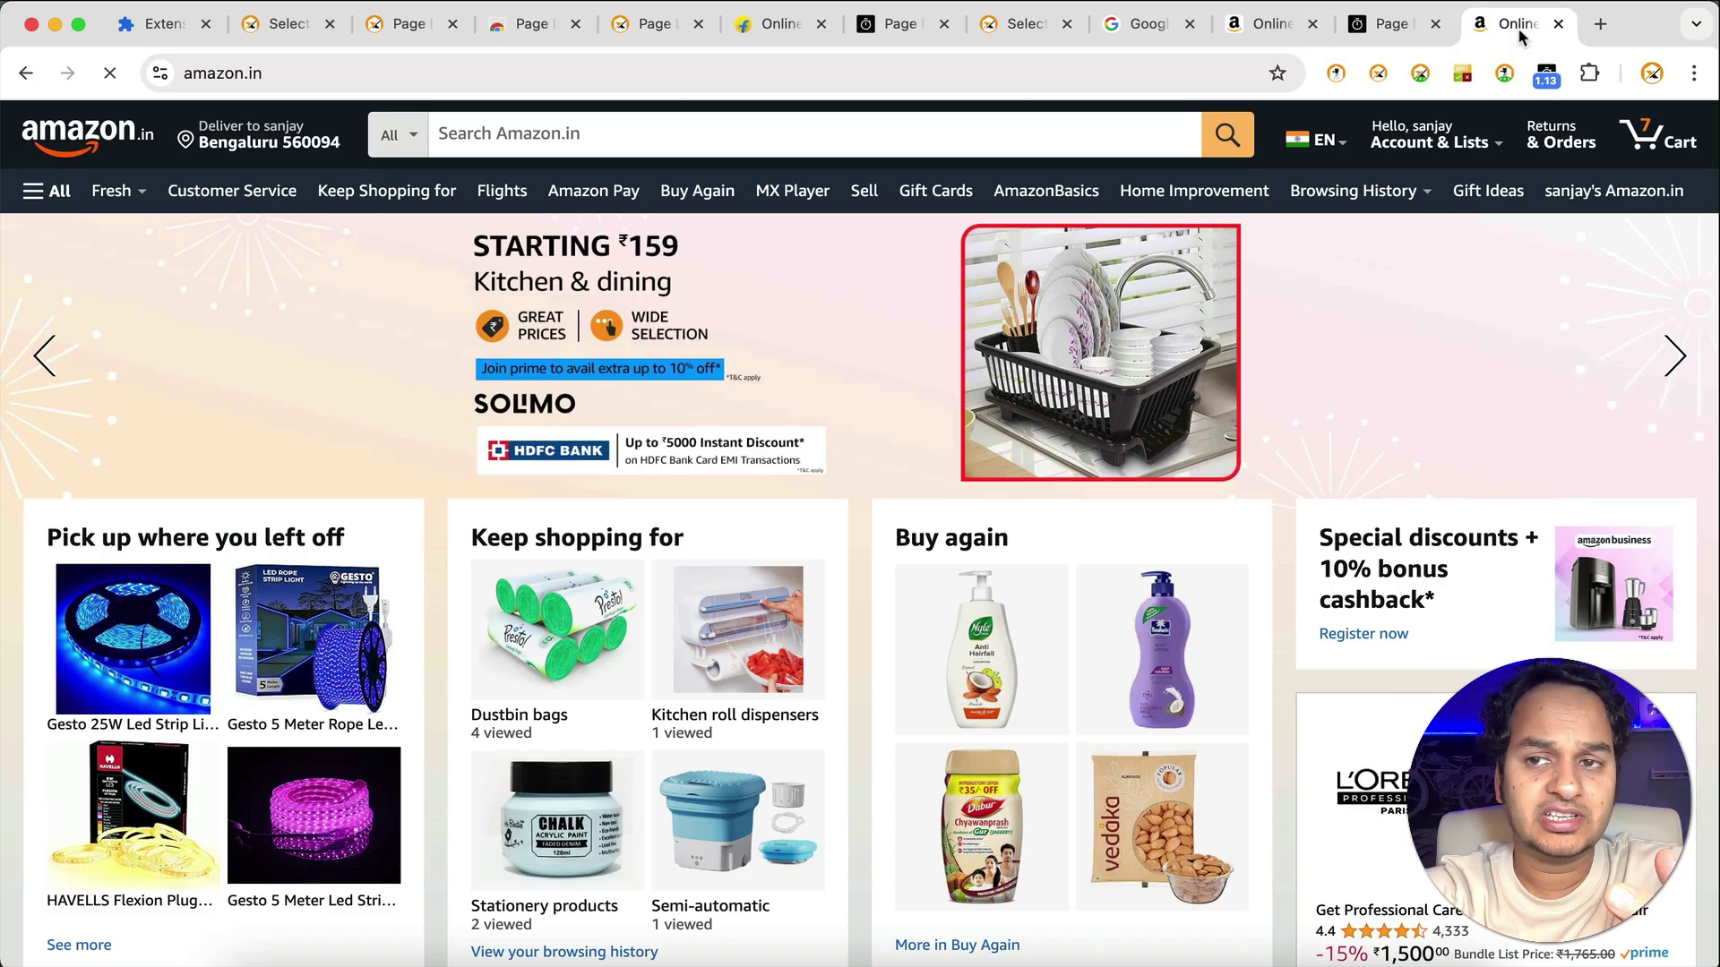
left_click(1549, 76)
left_click(1156, 719)
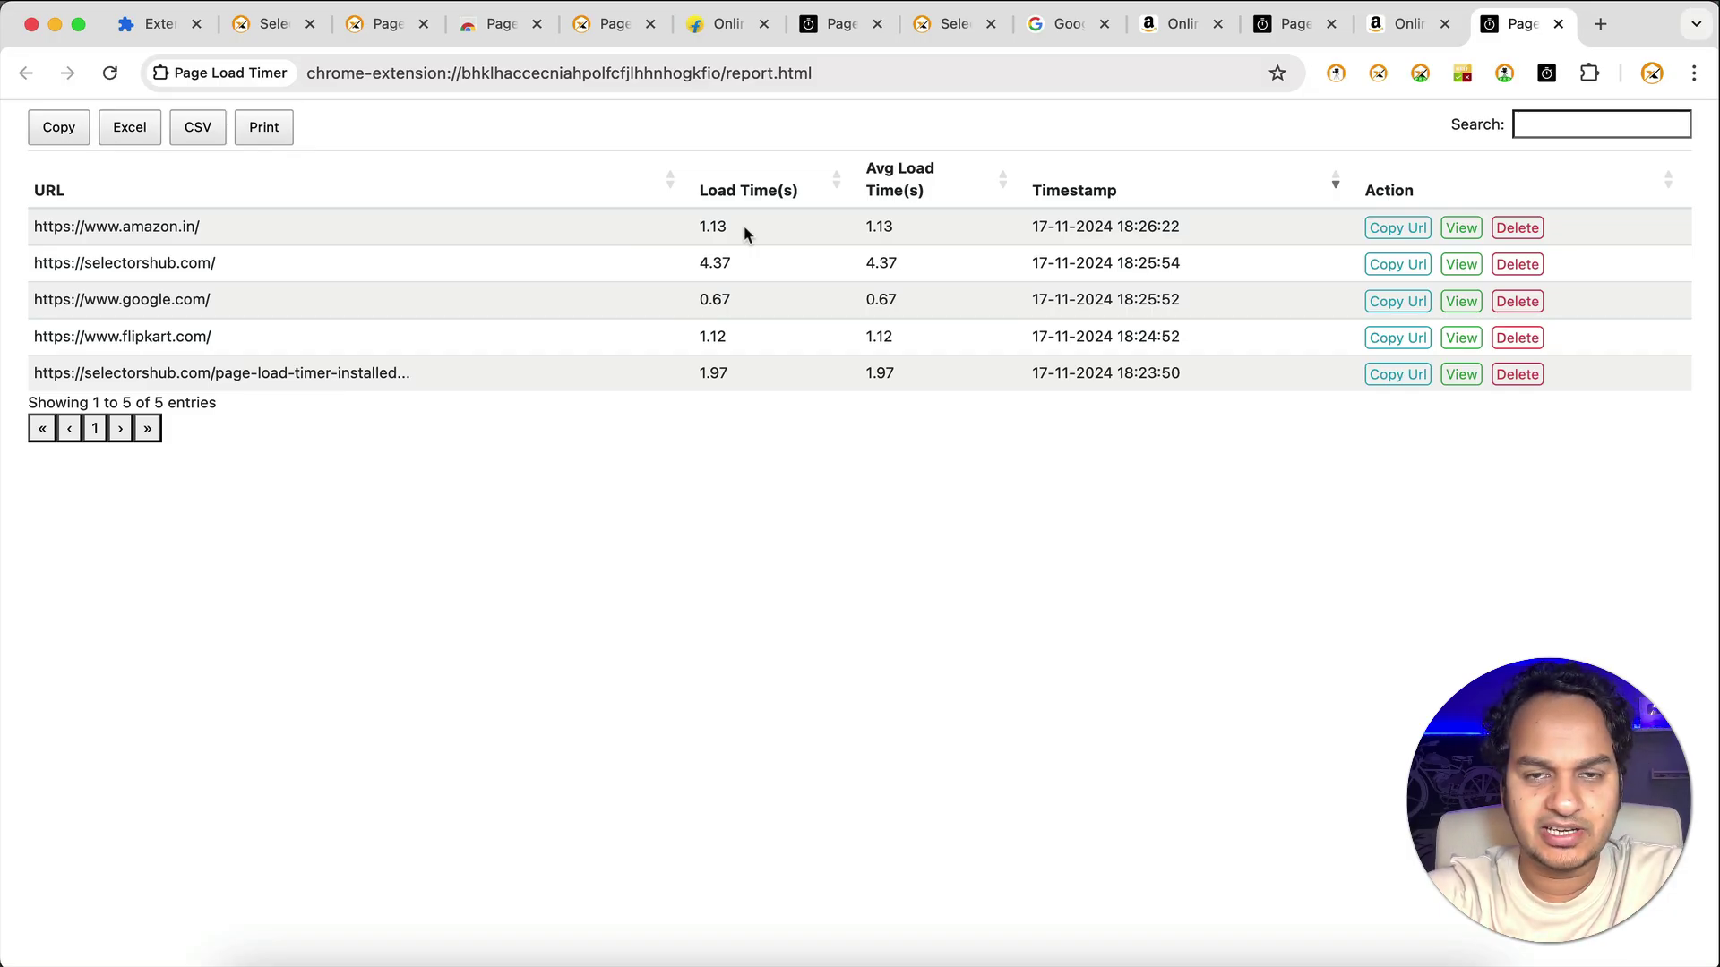
From the first amazon.in tab, enable "Keep dublicate url values in report" in the Page Load Timer settings.
left_click(1175, 24)
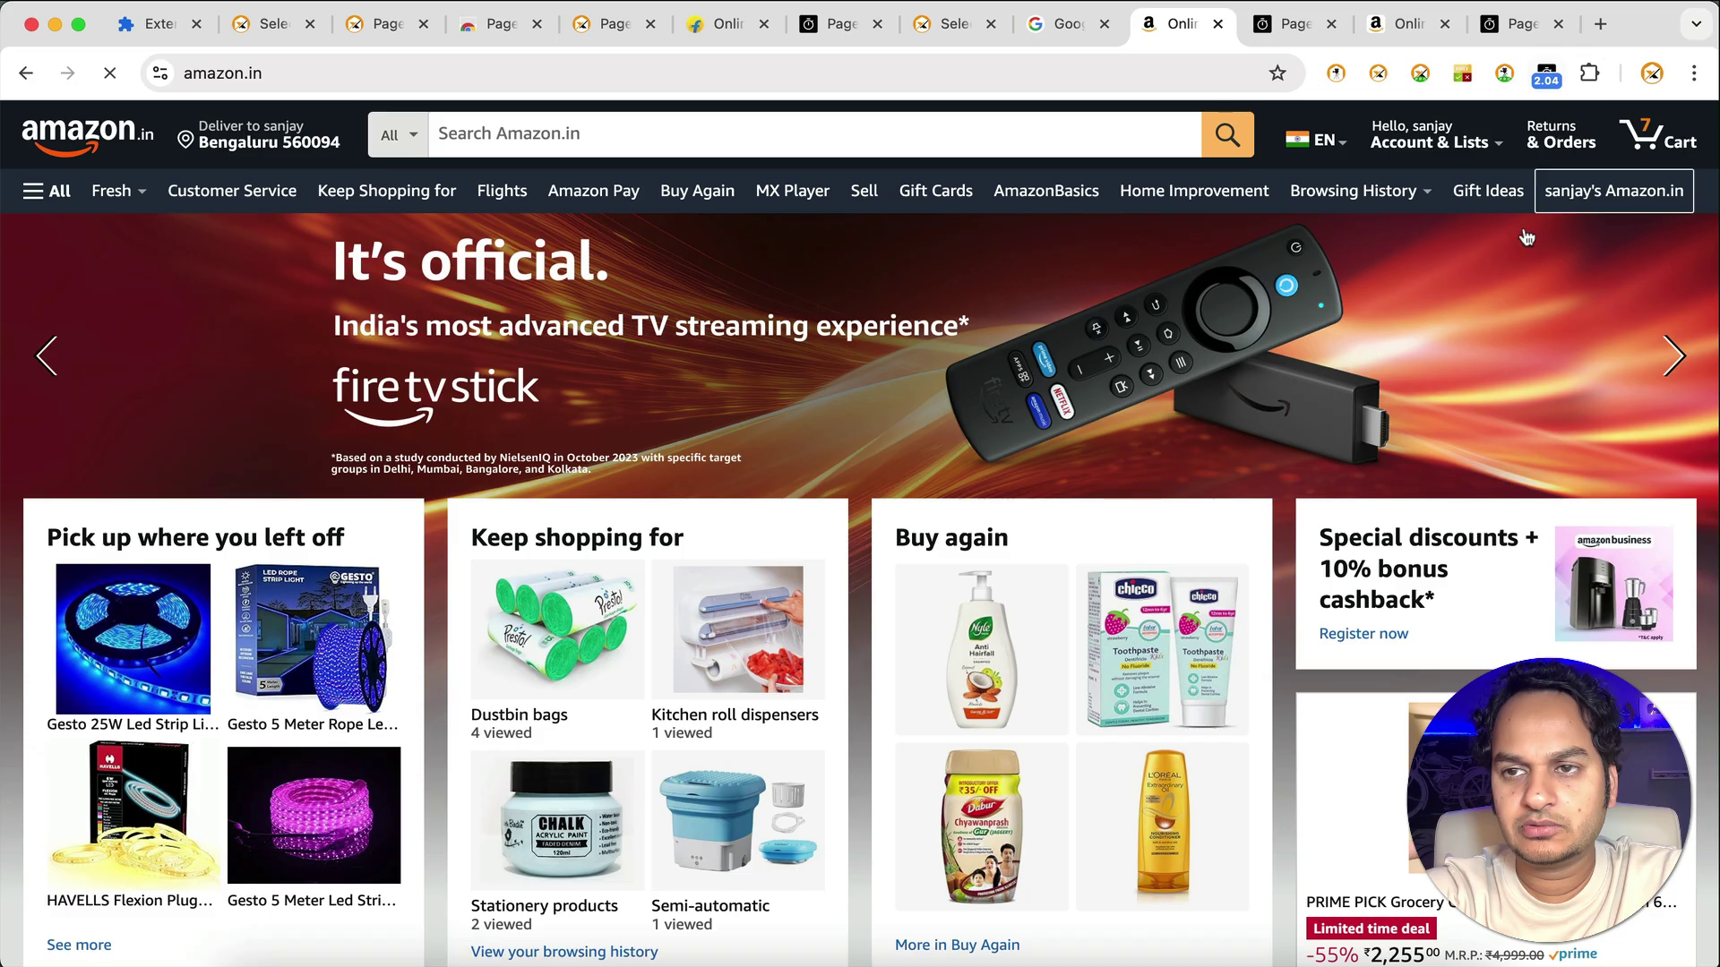
left_click(1547, 79)
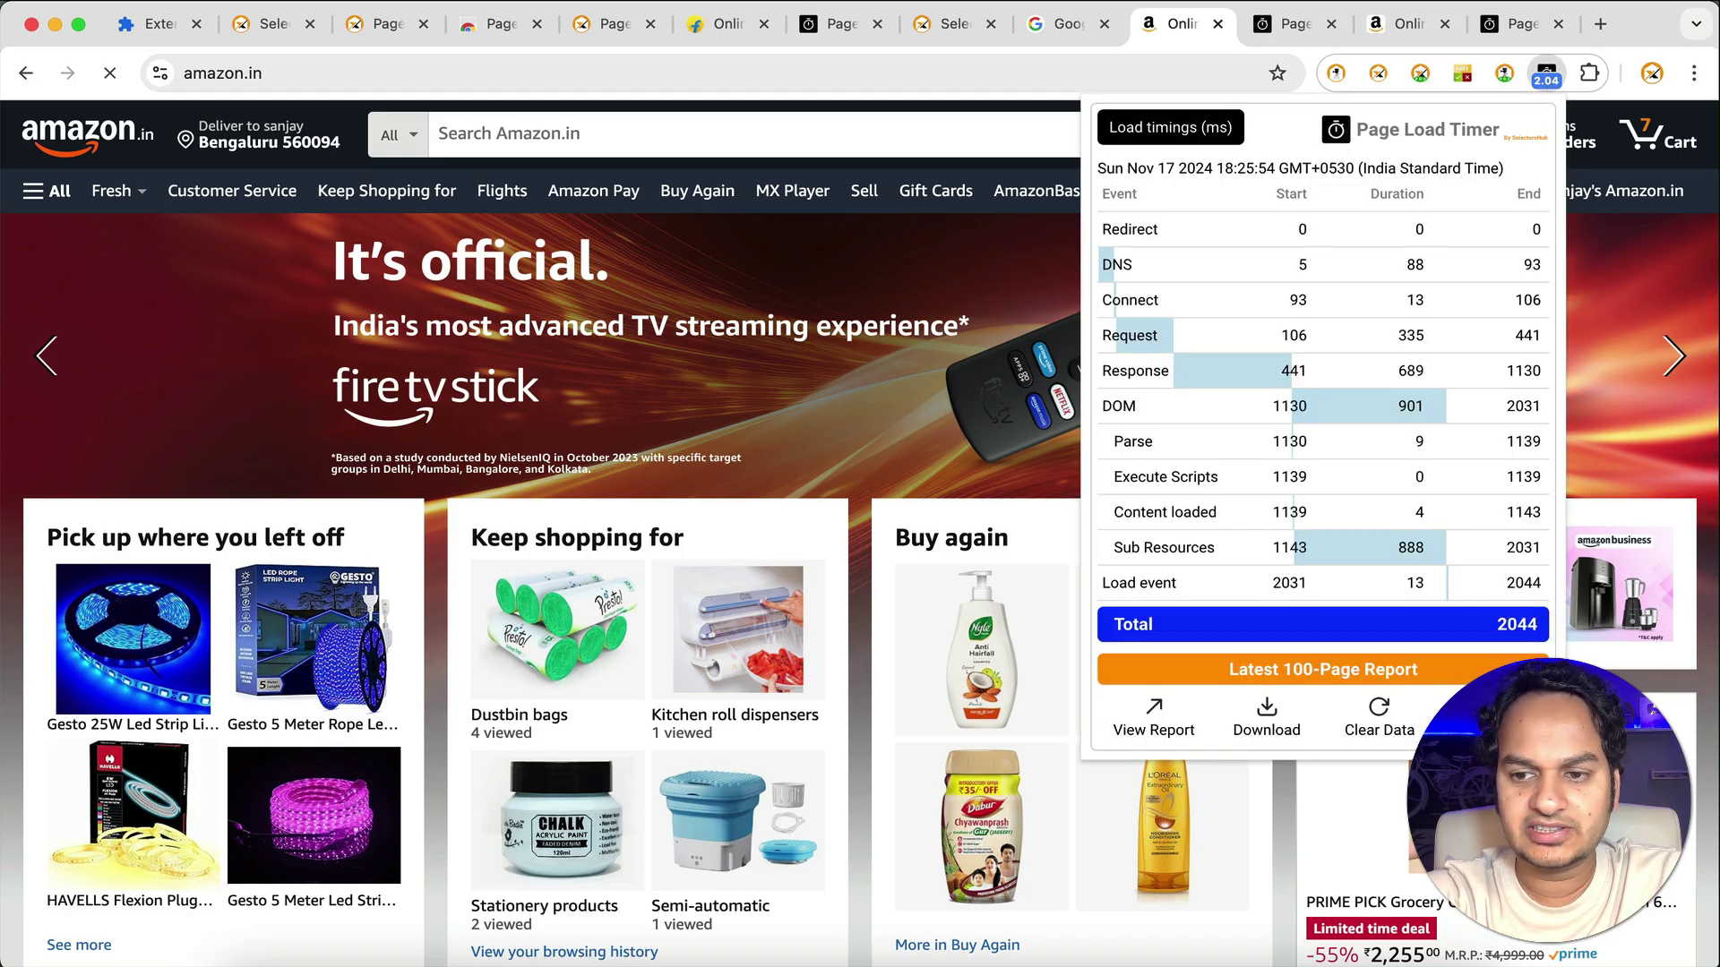
left_click(1493, 717)
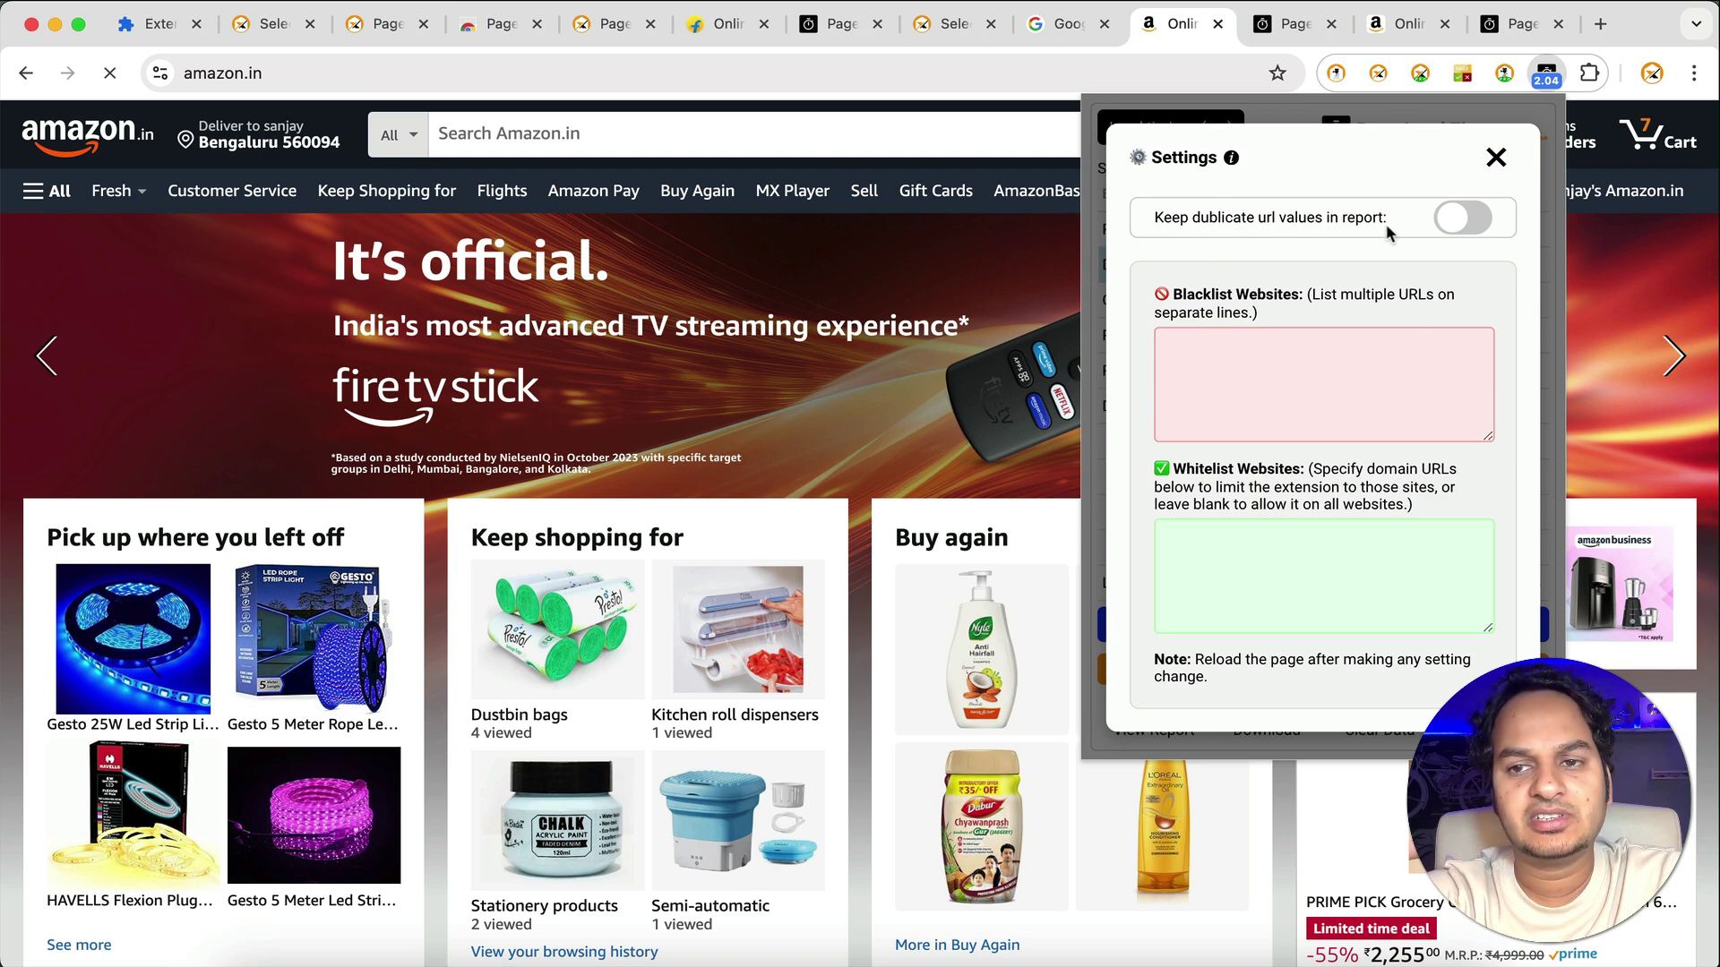
left_click(1470, 223)
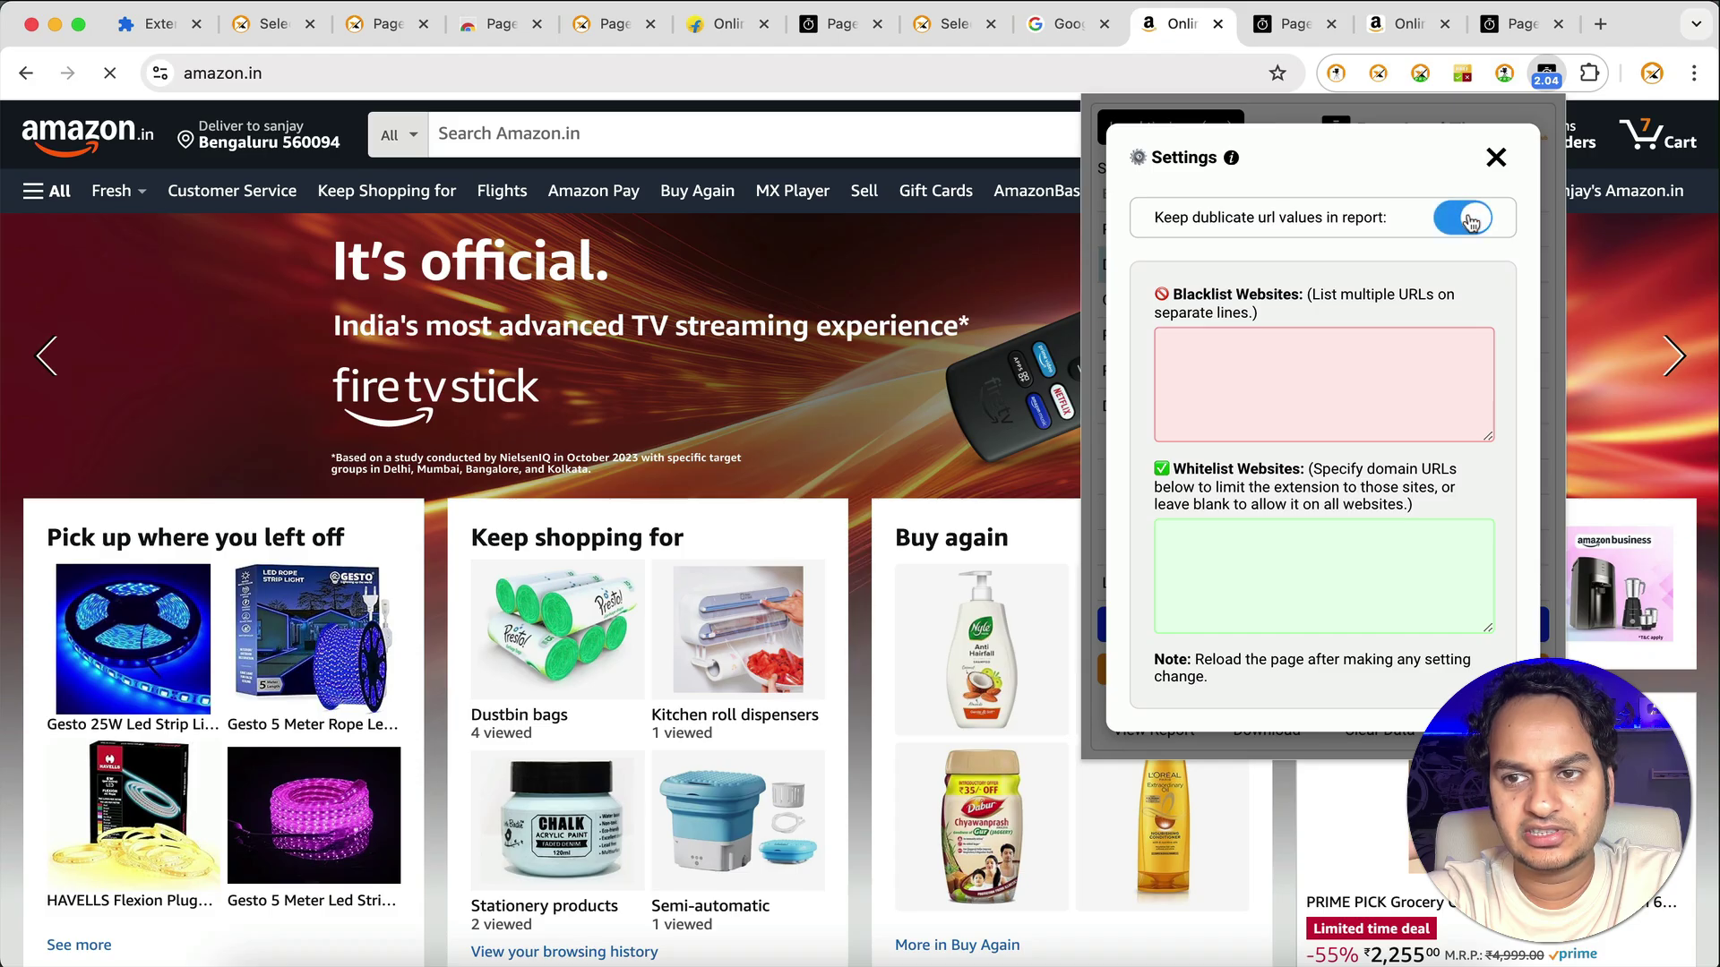
Close the settings and view the updated page load report from the second amazon.in tab.
left_click(1496, 164)
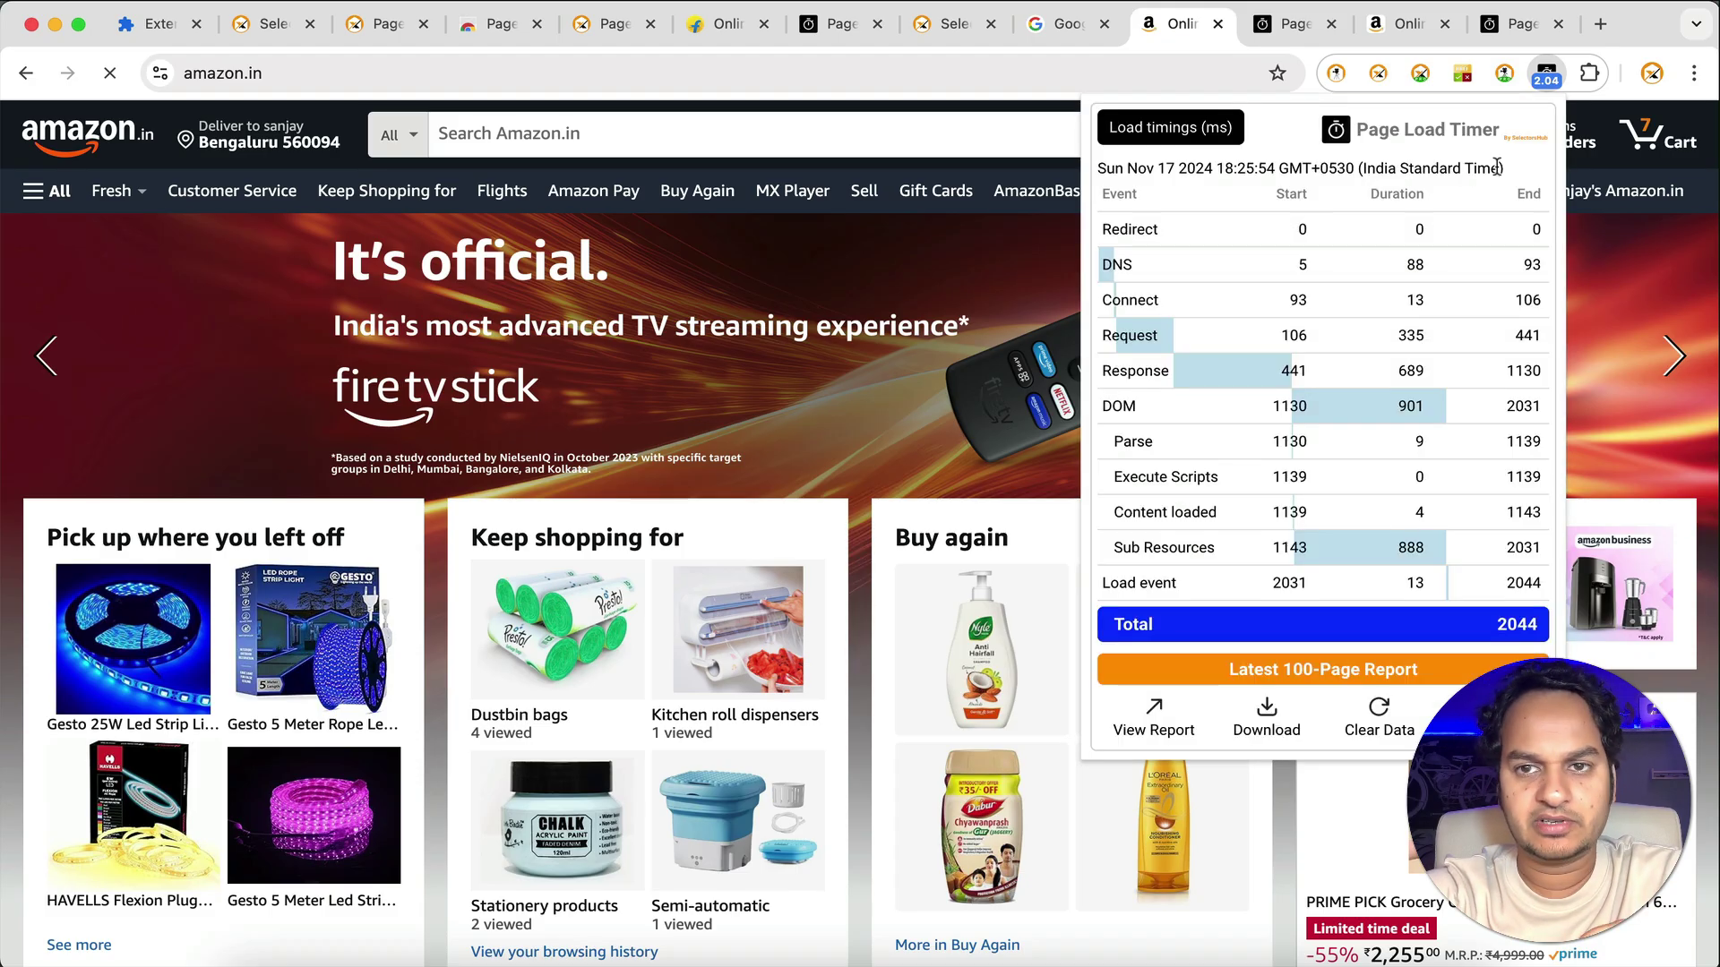
left_click(1546, 77)
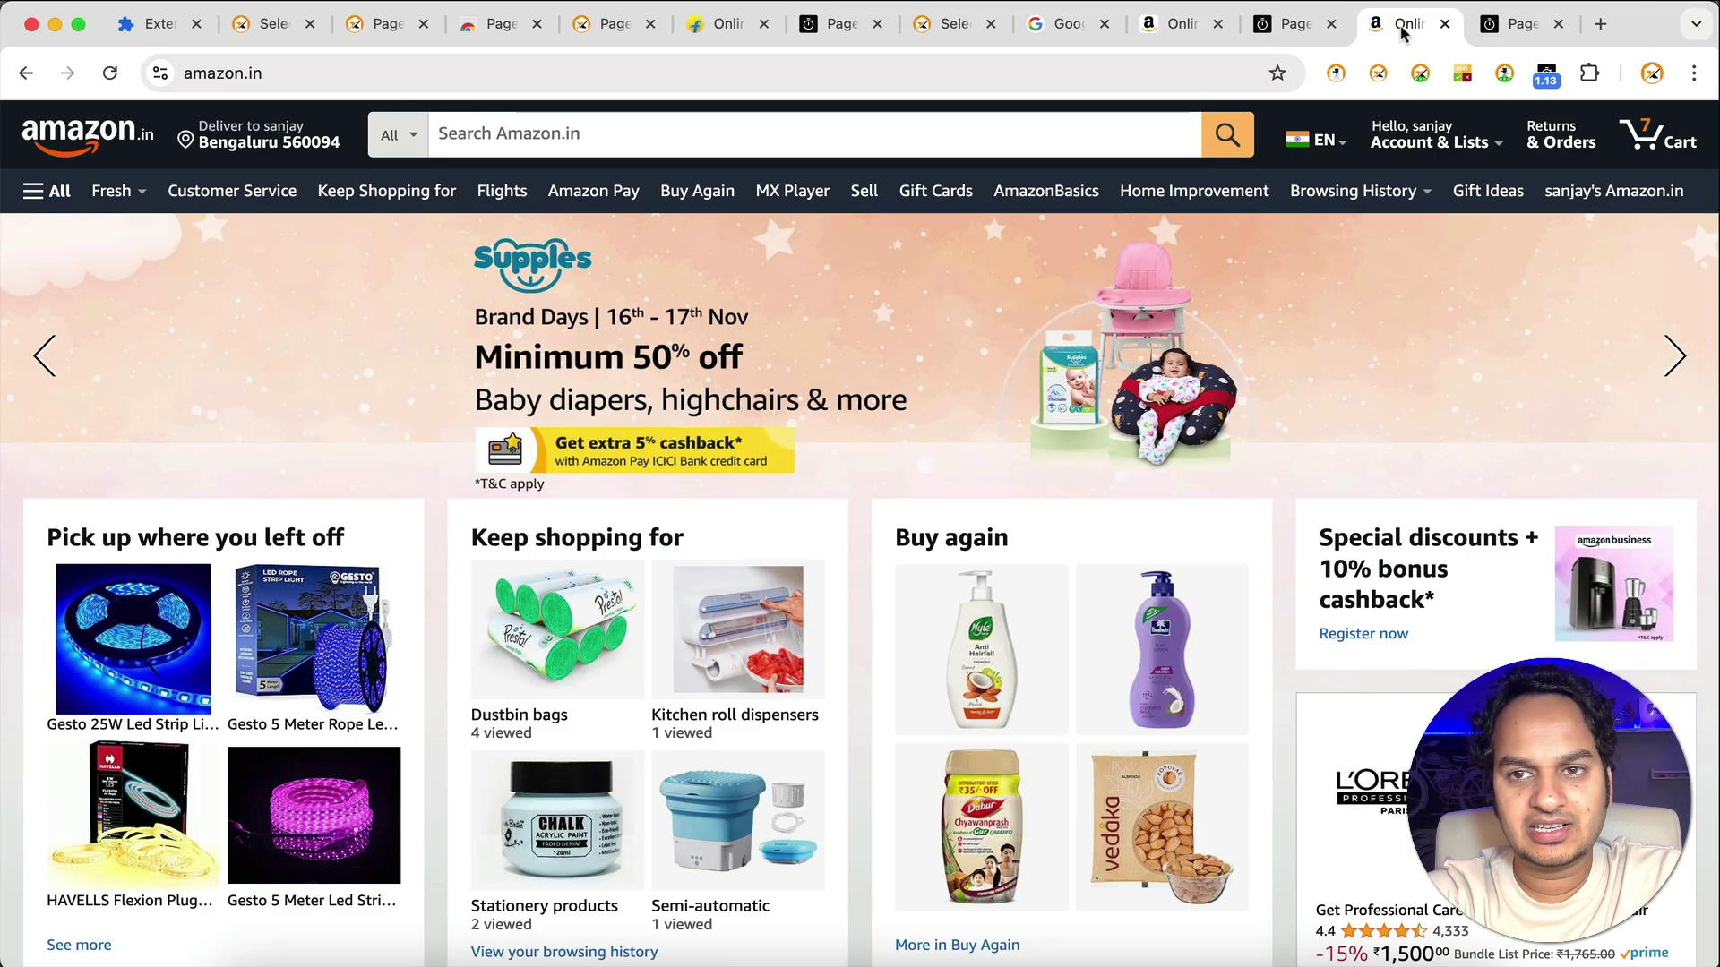
left_click(1514, 29)
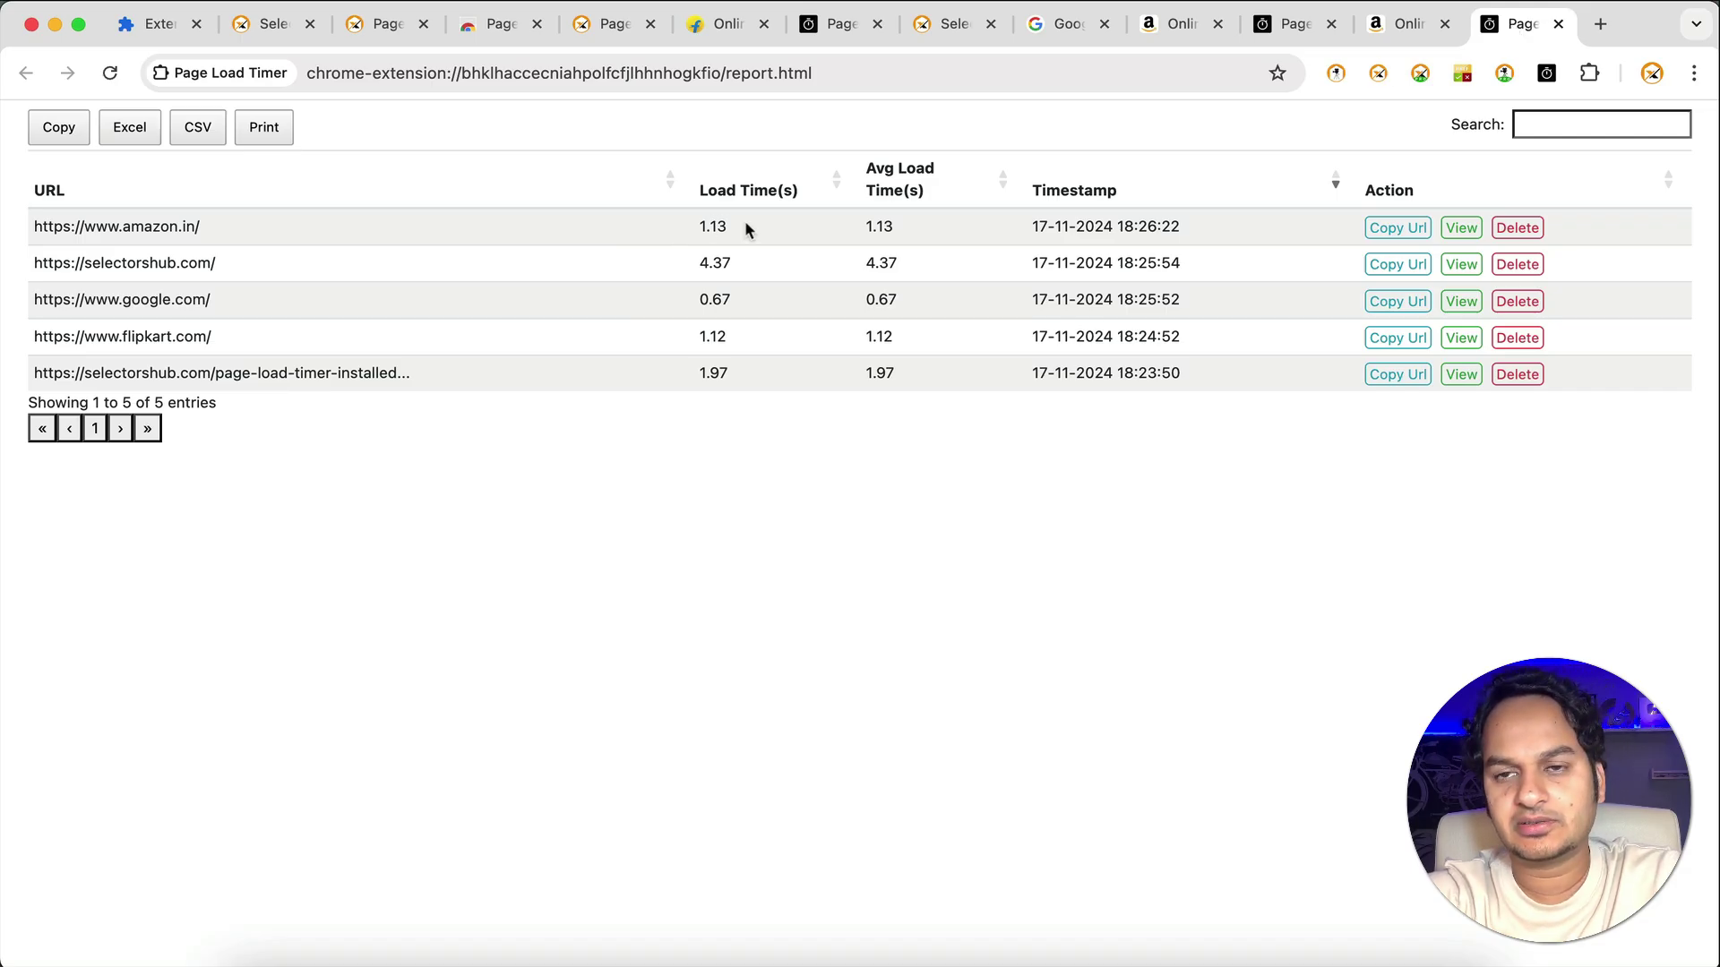
left_click(1428, 27)
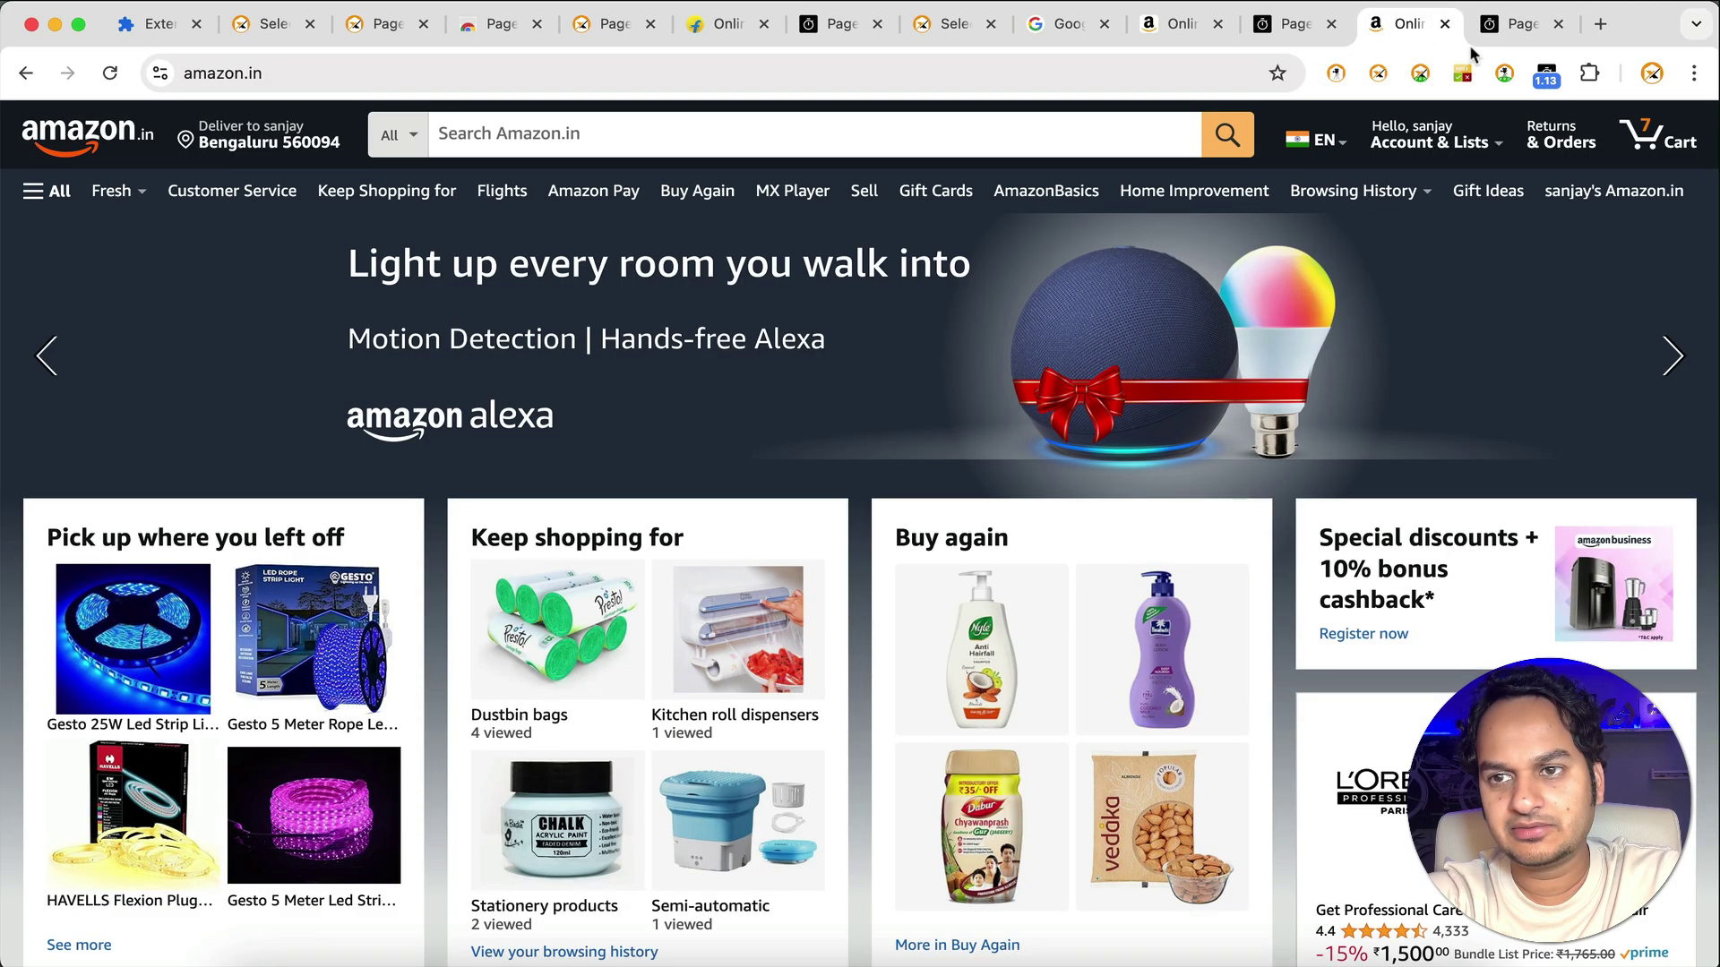
left_click(1547, 73)
left_click(1163, 713)
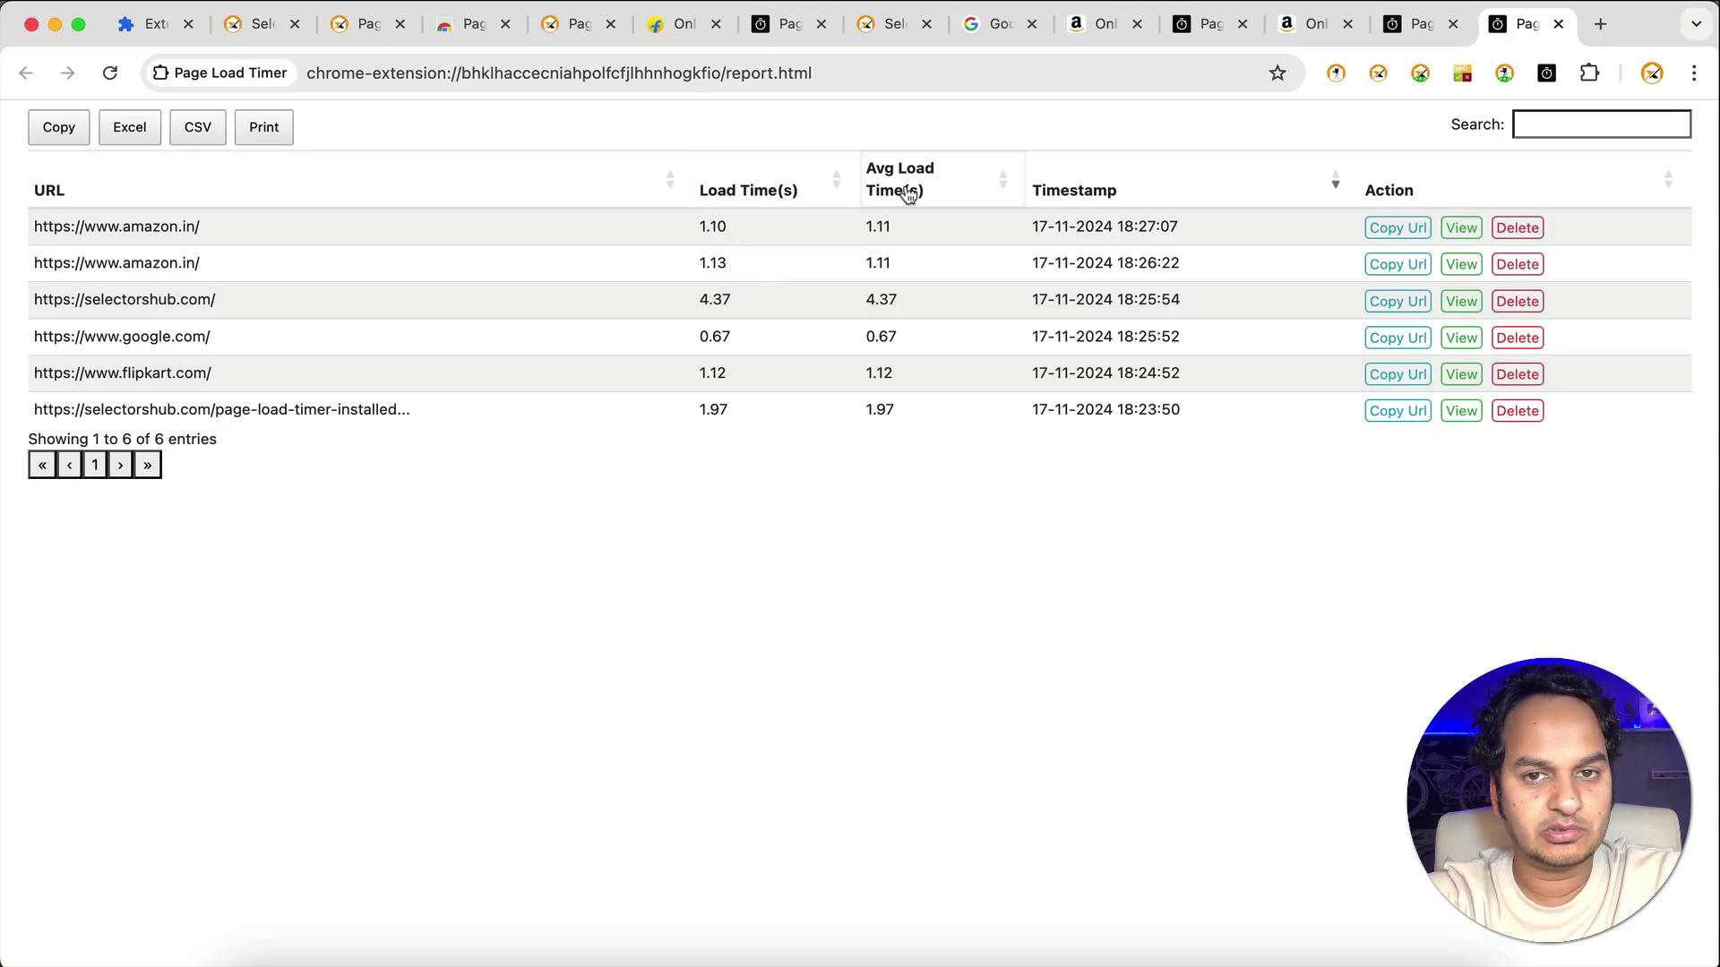
Load amazon.in in another new tab, then check its load timings and the updated page load report.
left_click(1600, 24)
type("a")
key("Return")
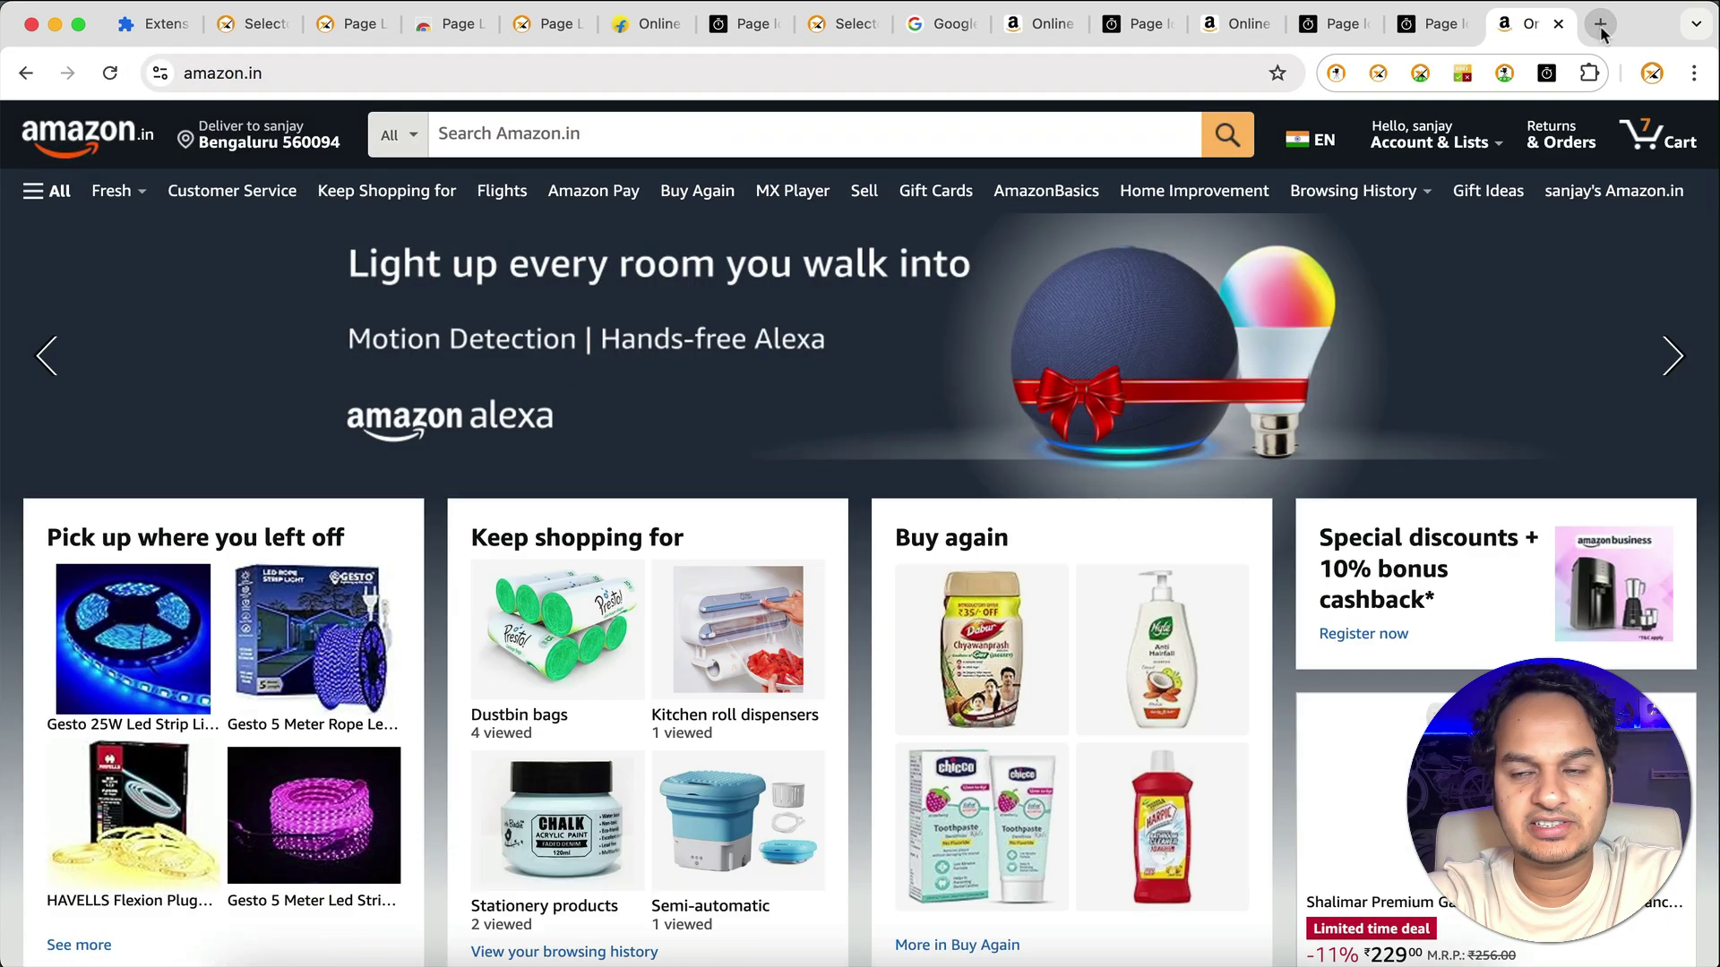
left_click(1547, 76)
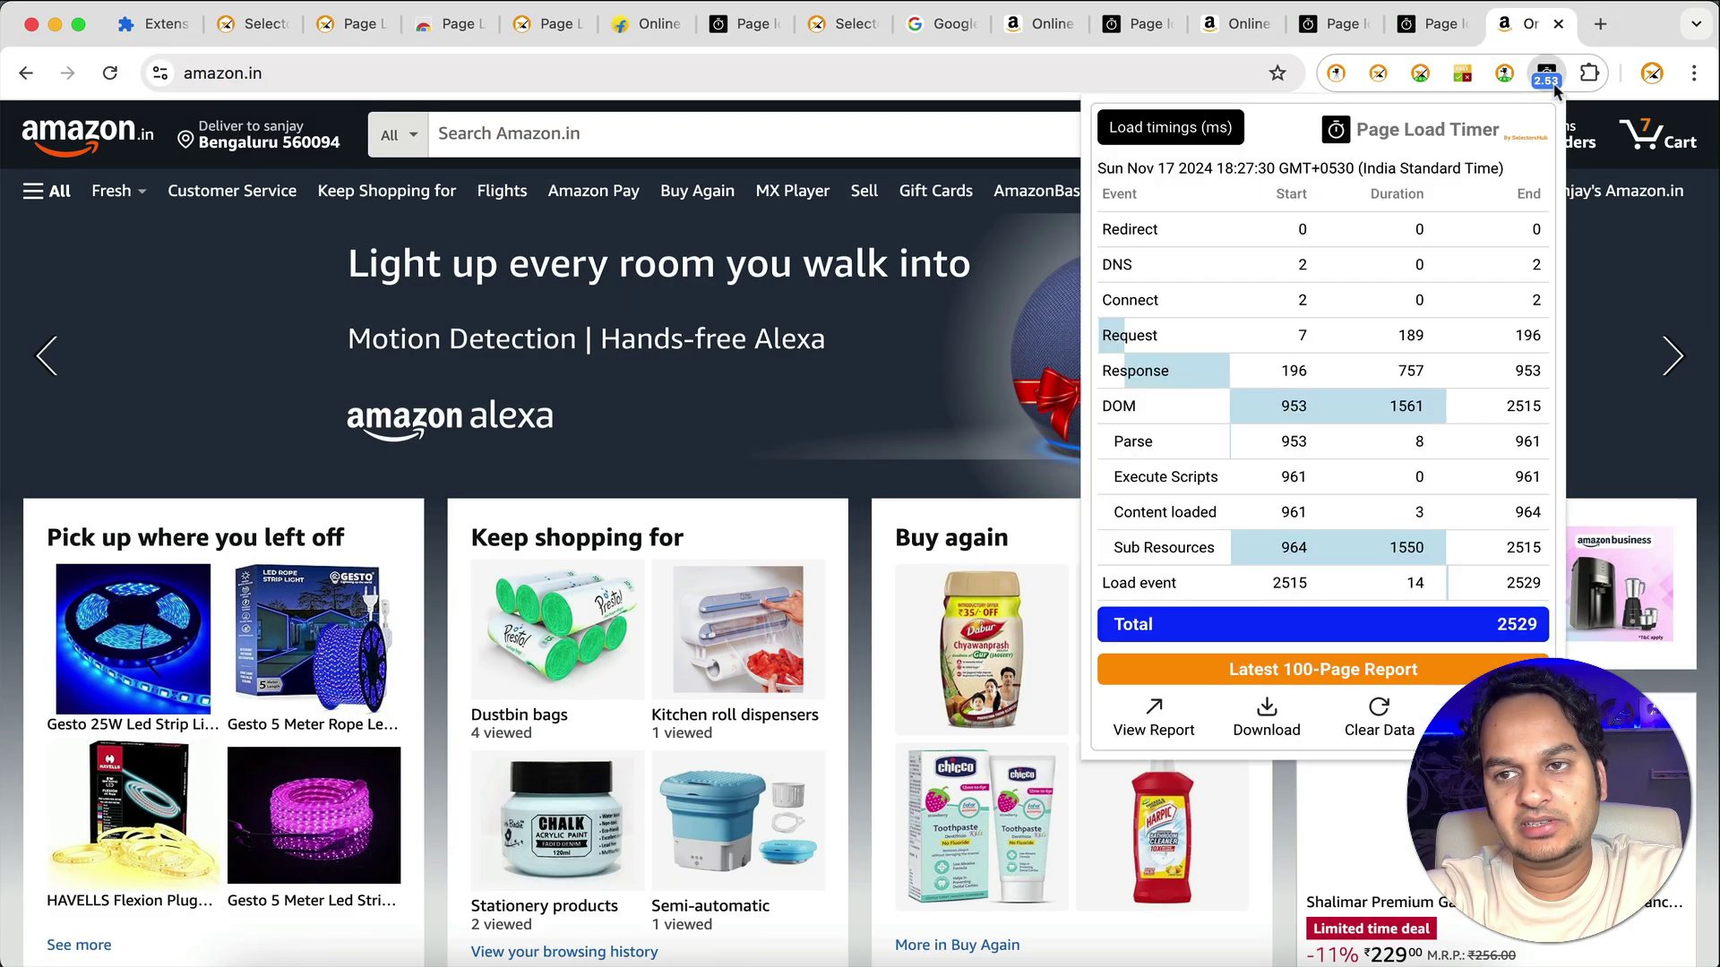
left_click(1150, 719)
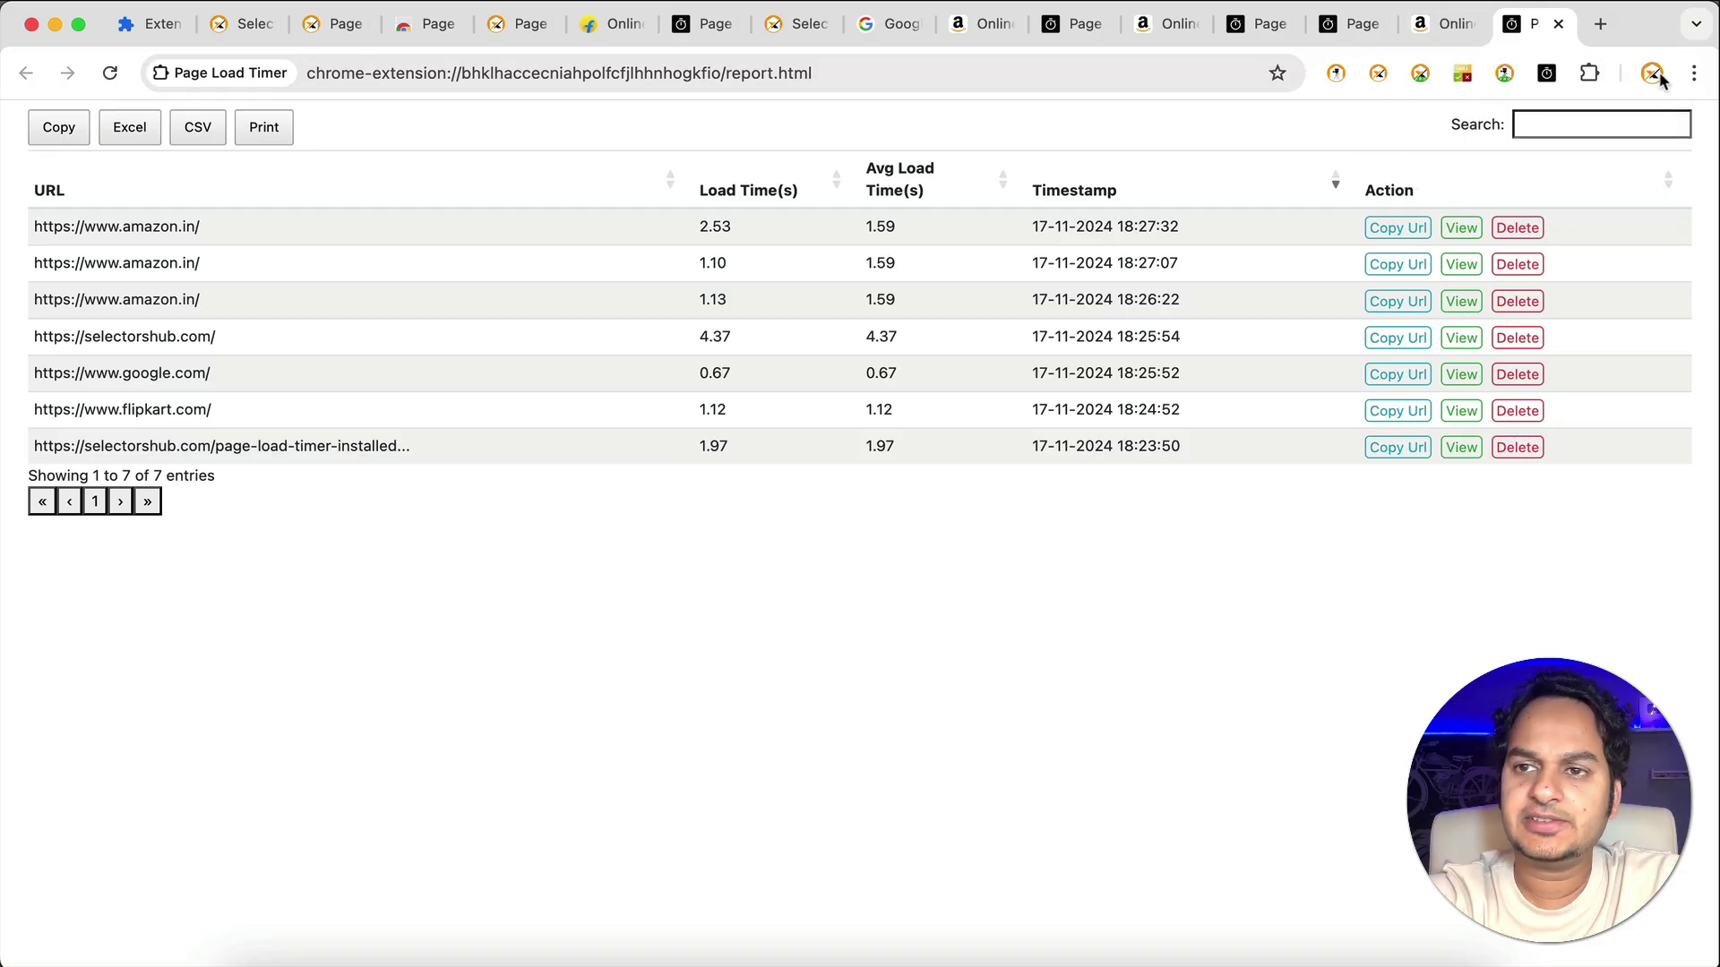
Load selectorshub.com in a new tab and copy its address.
left_click(1601, 25)
type("se")
key("Return")
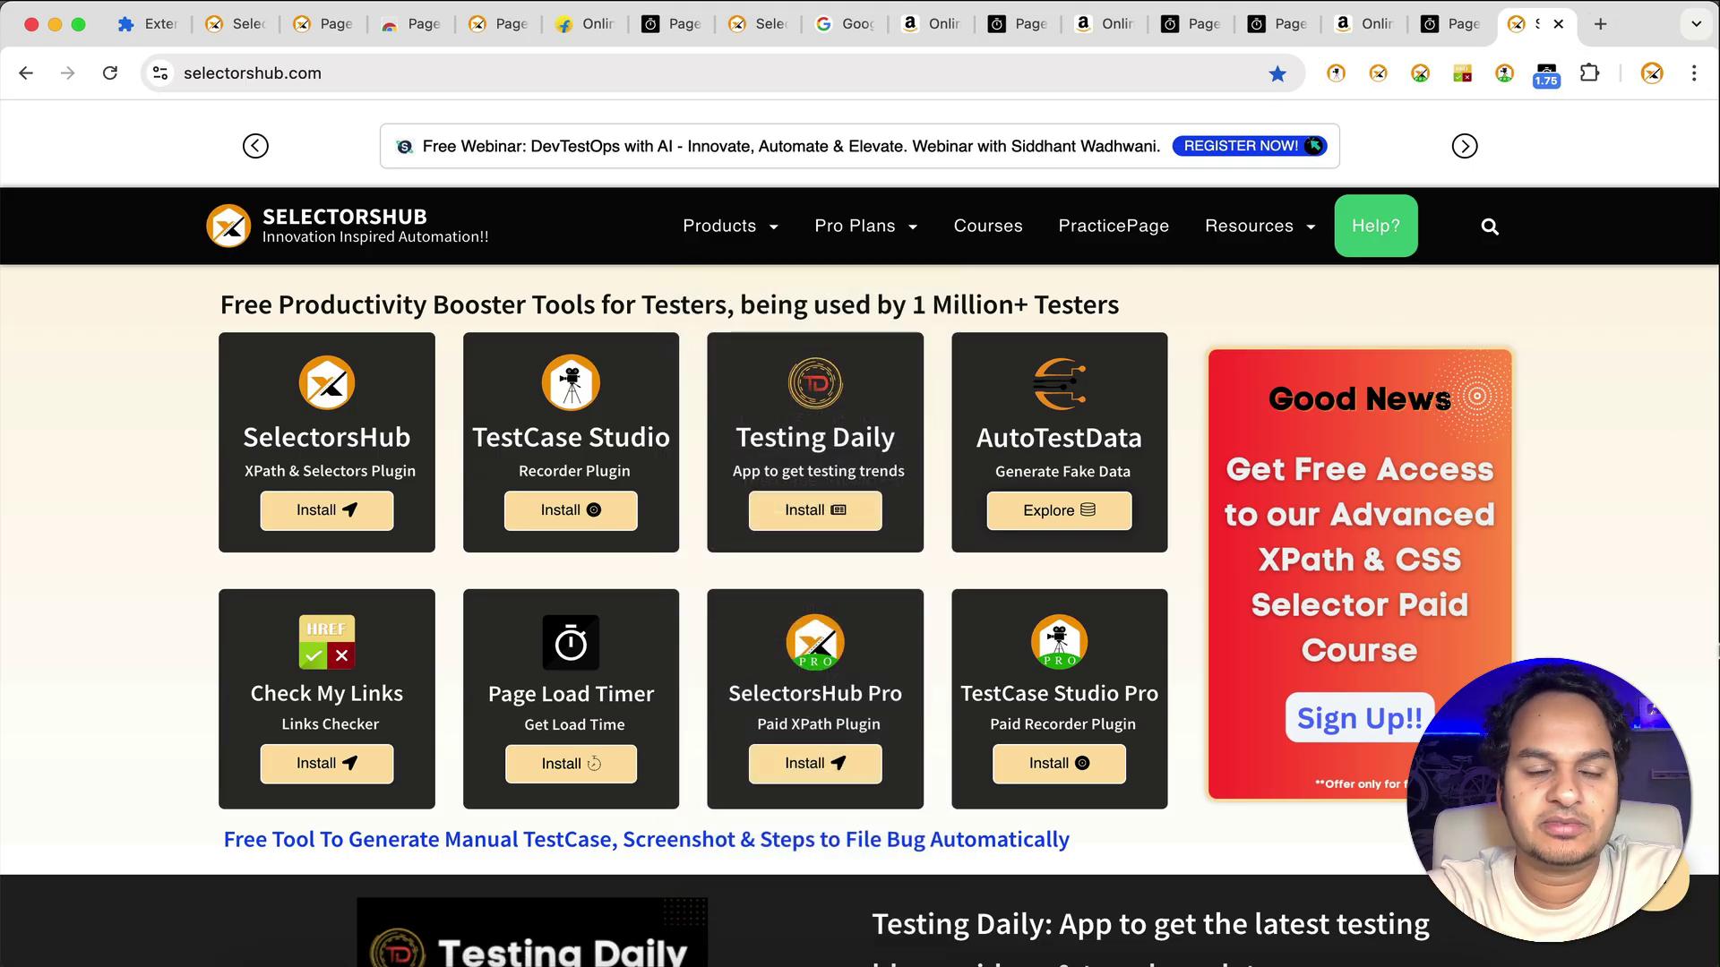
left_click(583, 70)
key("super+c")
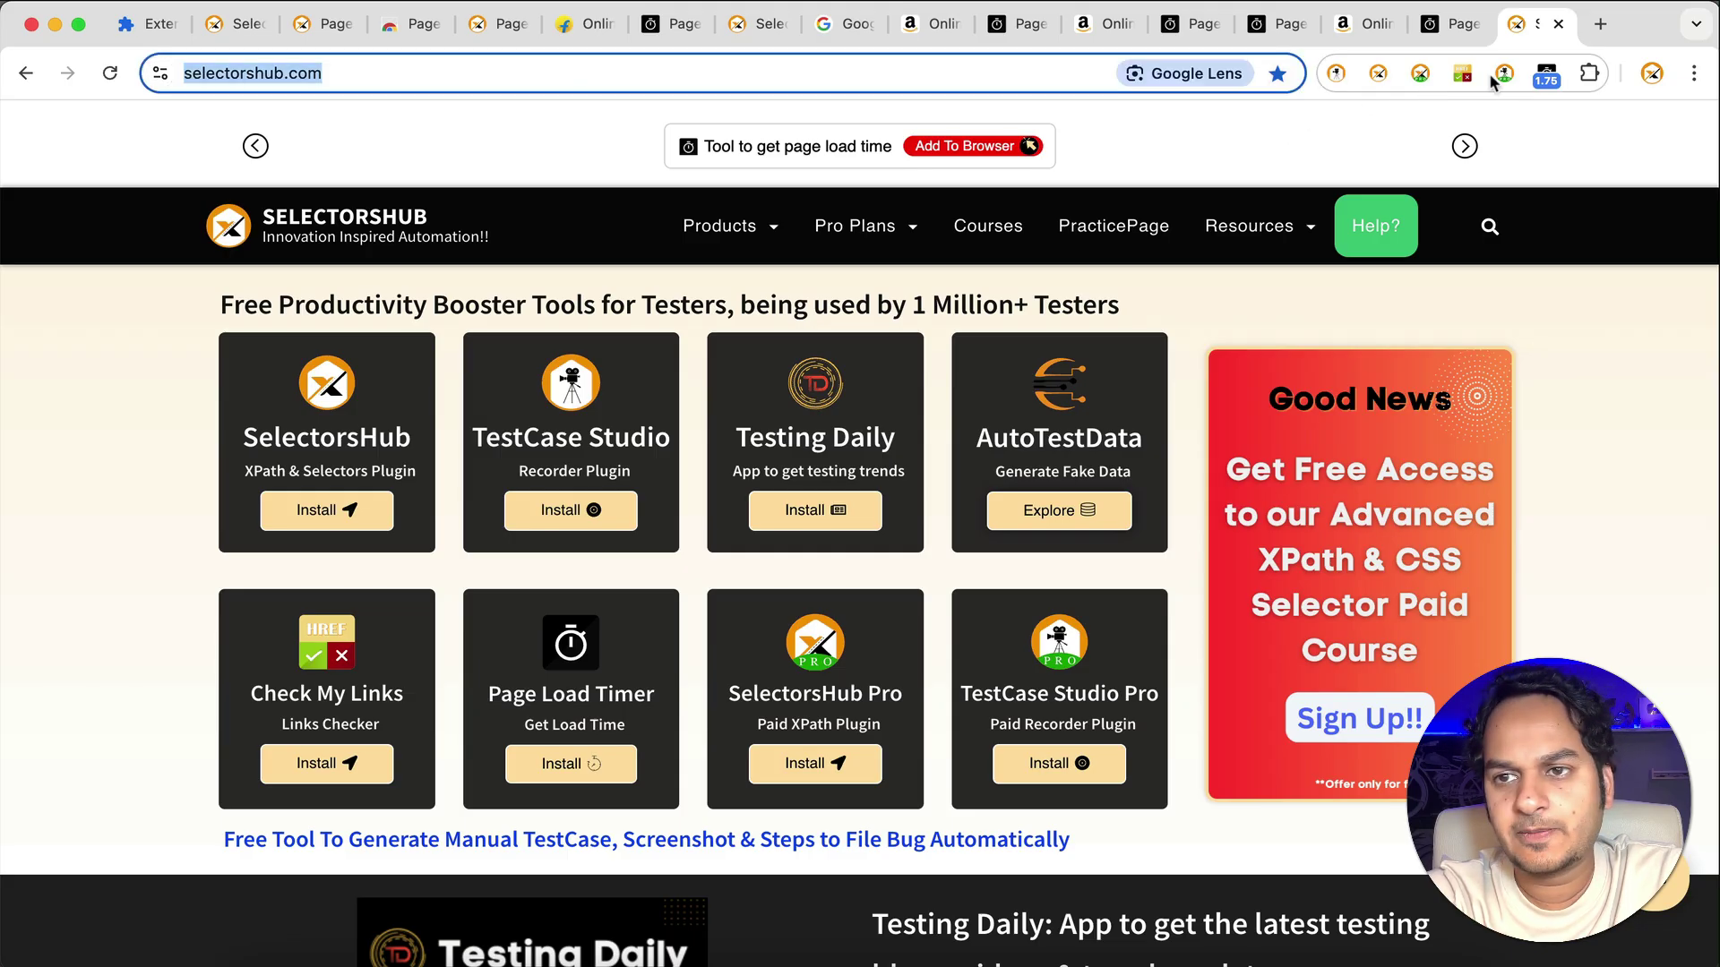
left_click(1547, 75)
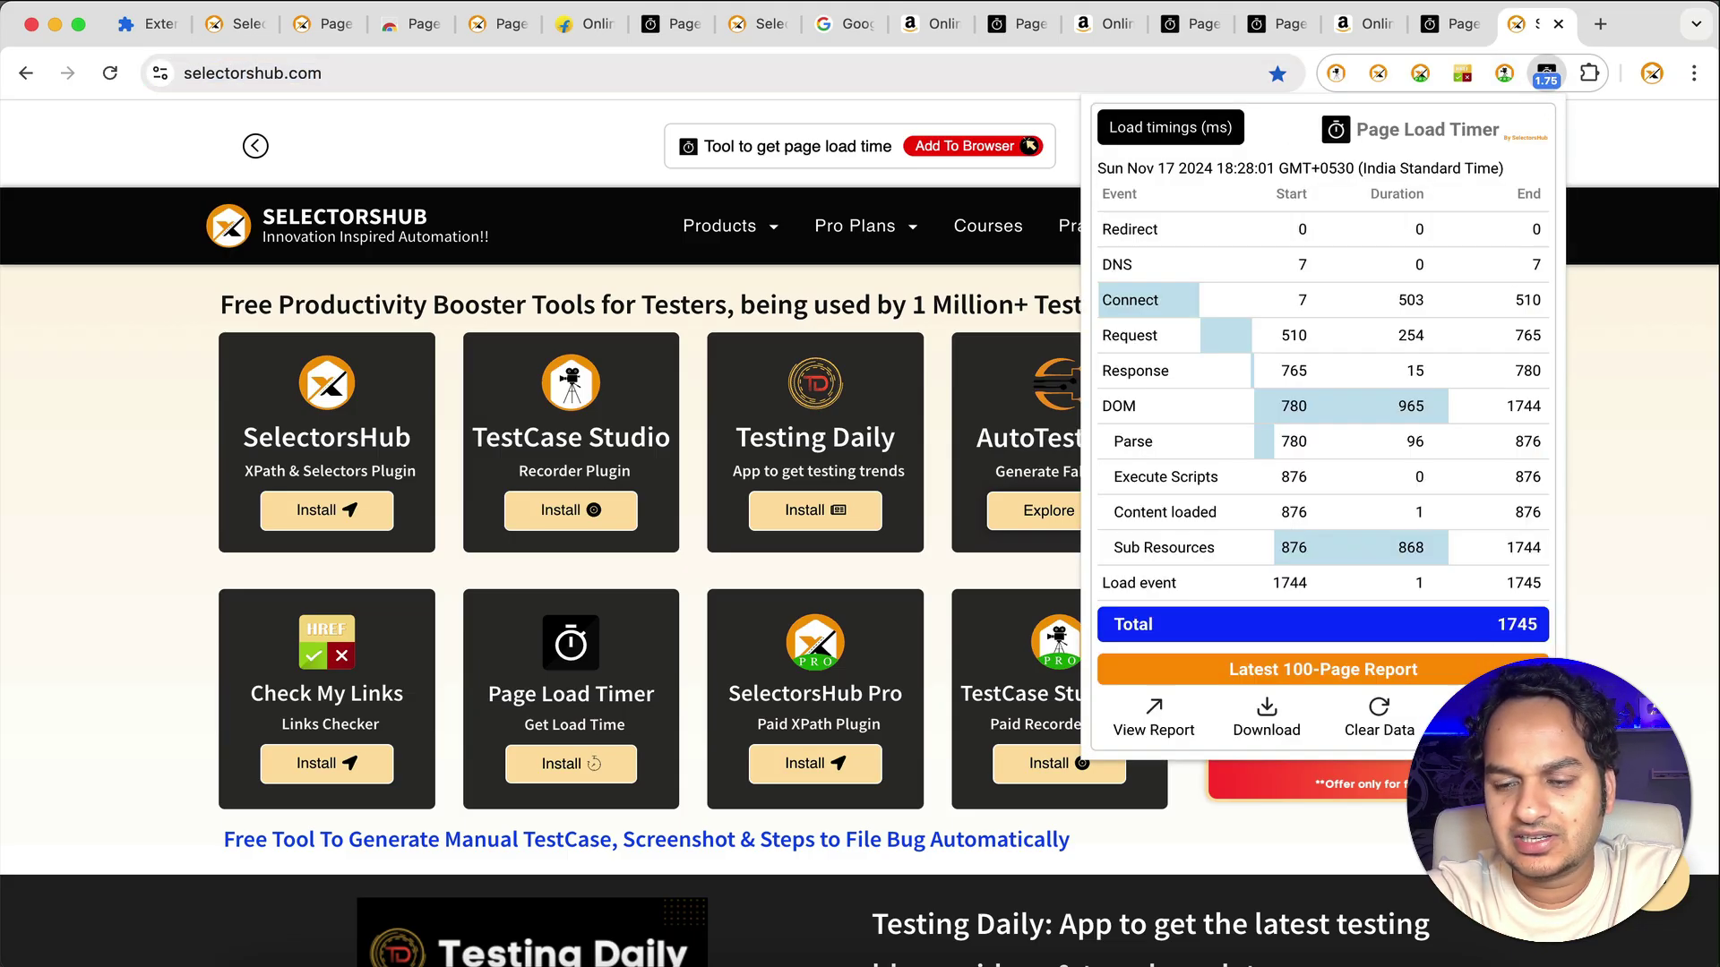
left_click(1493, 717)
left_click(1265, 579)
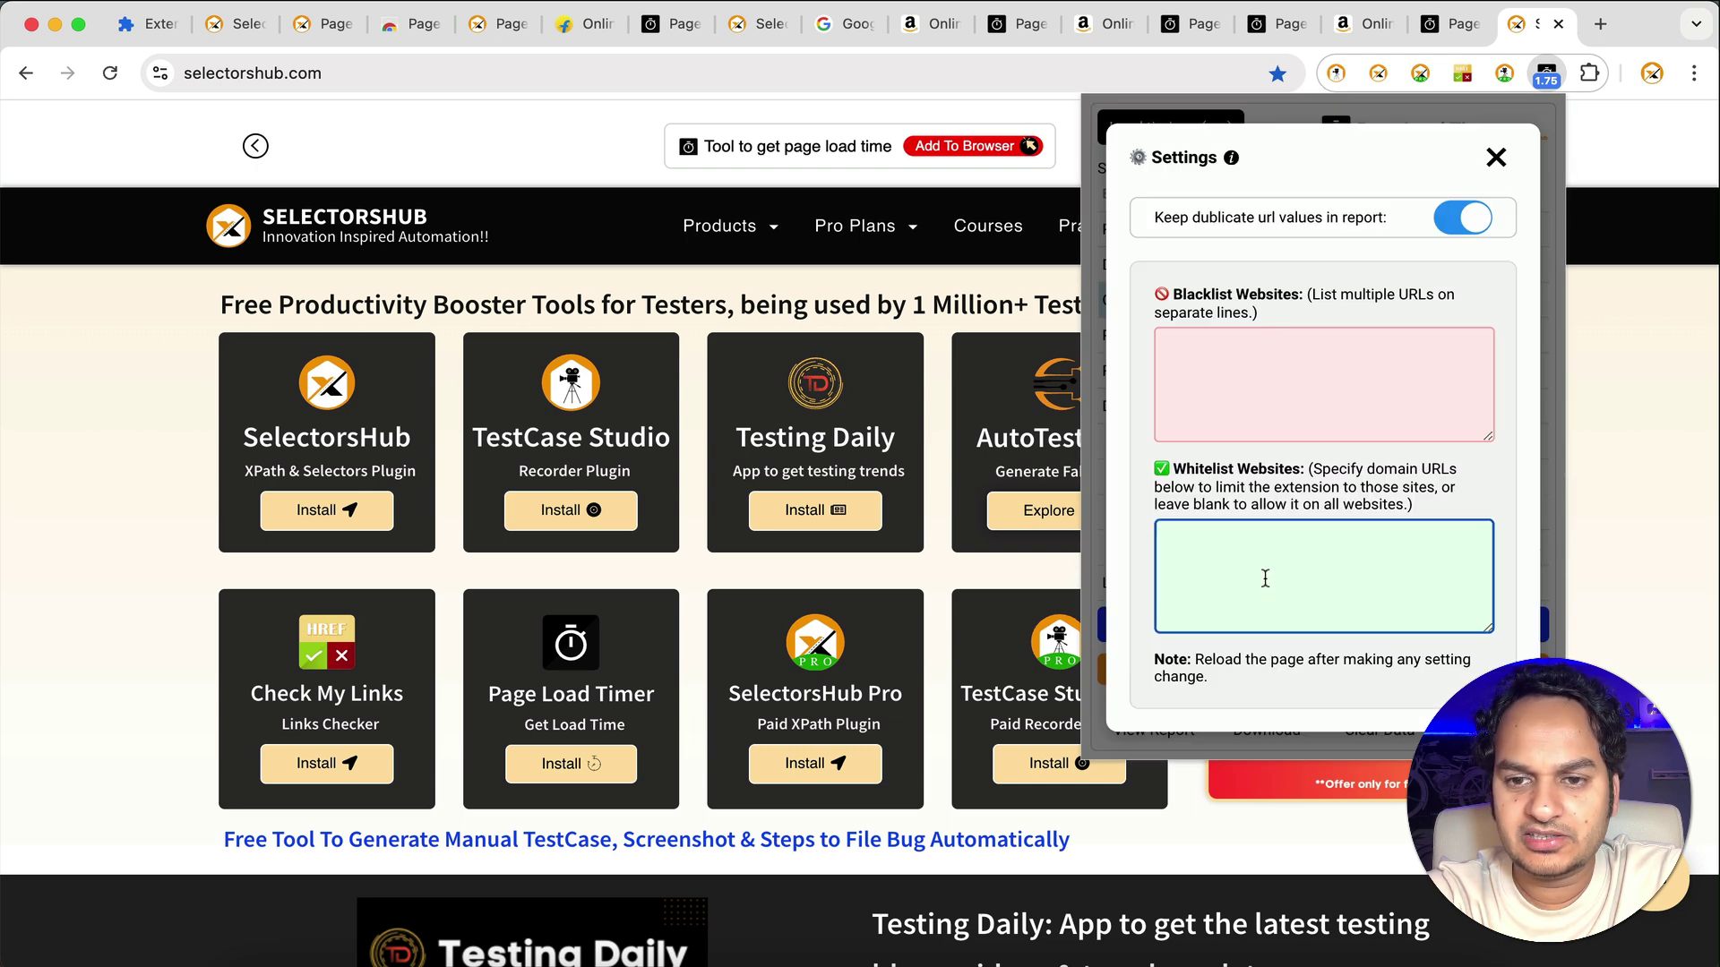
key("super+v")
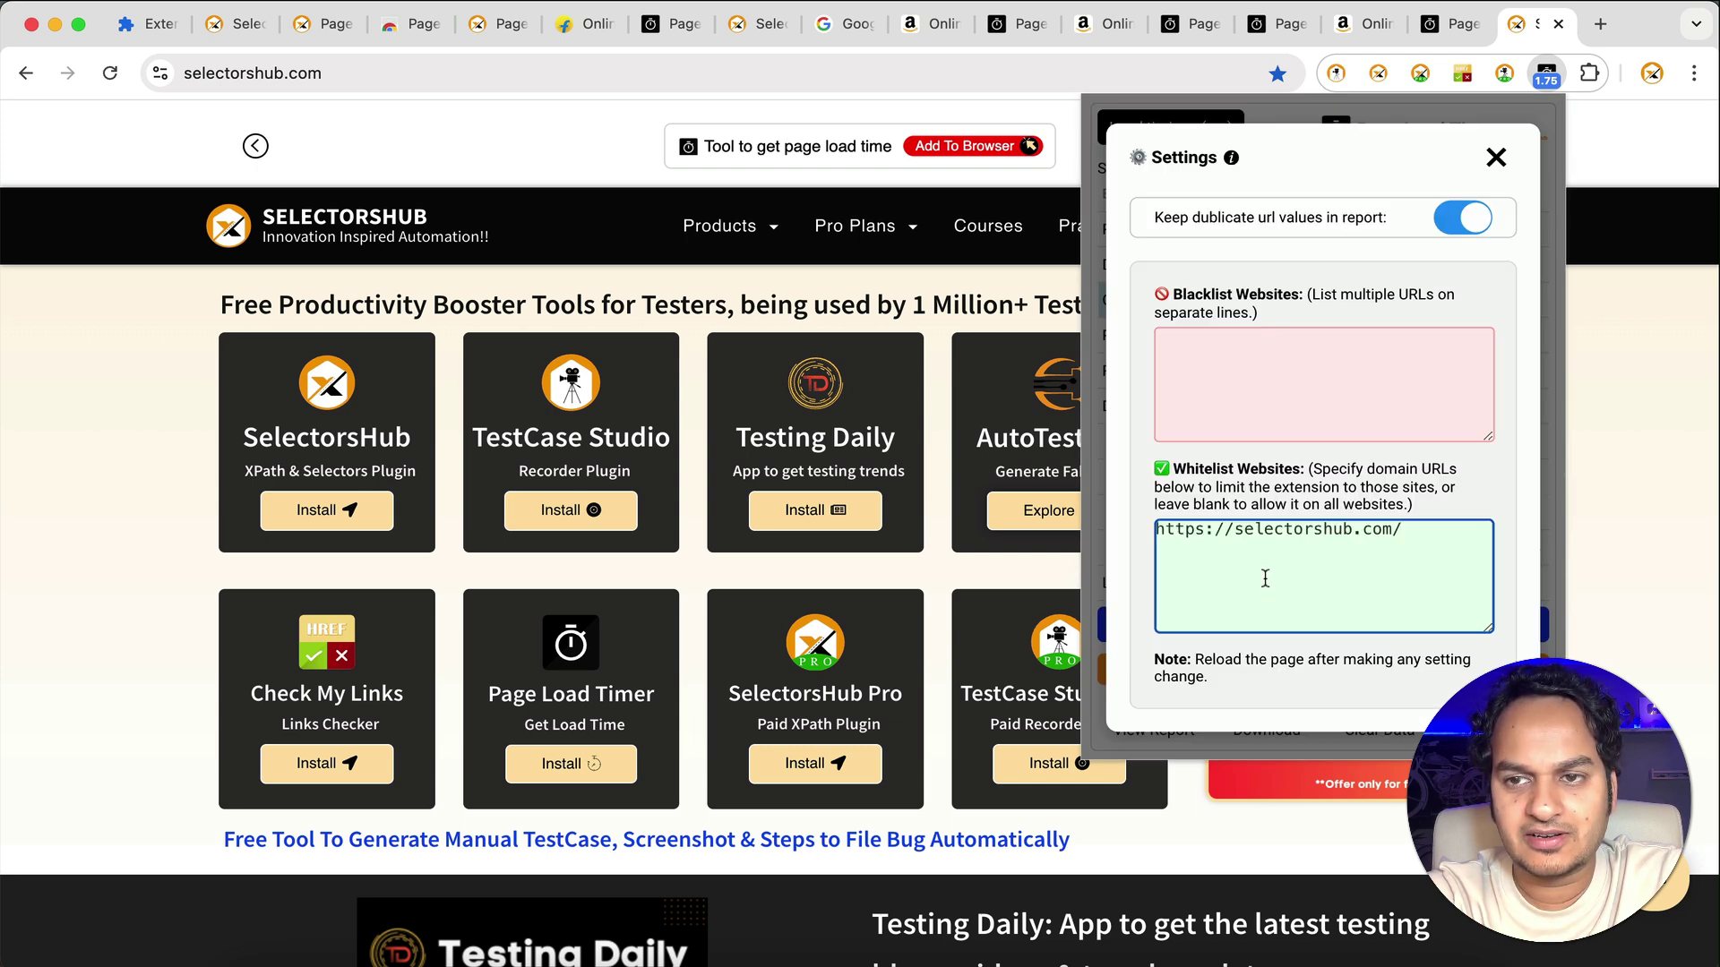
left_click(1496, 158)
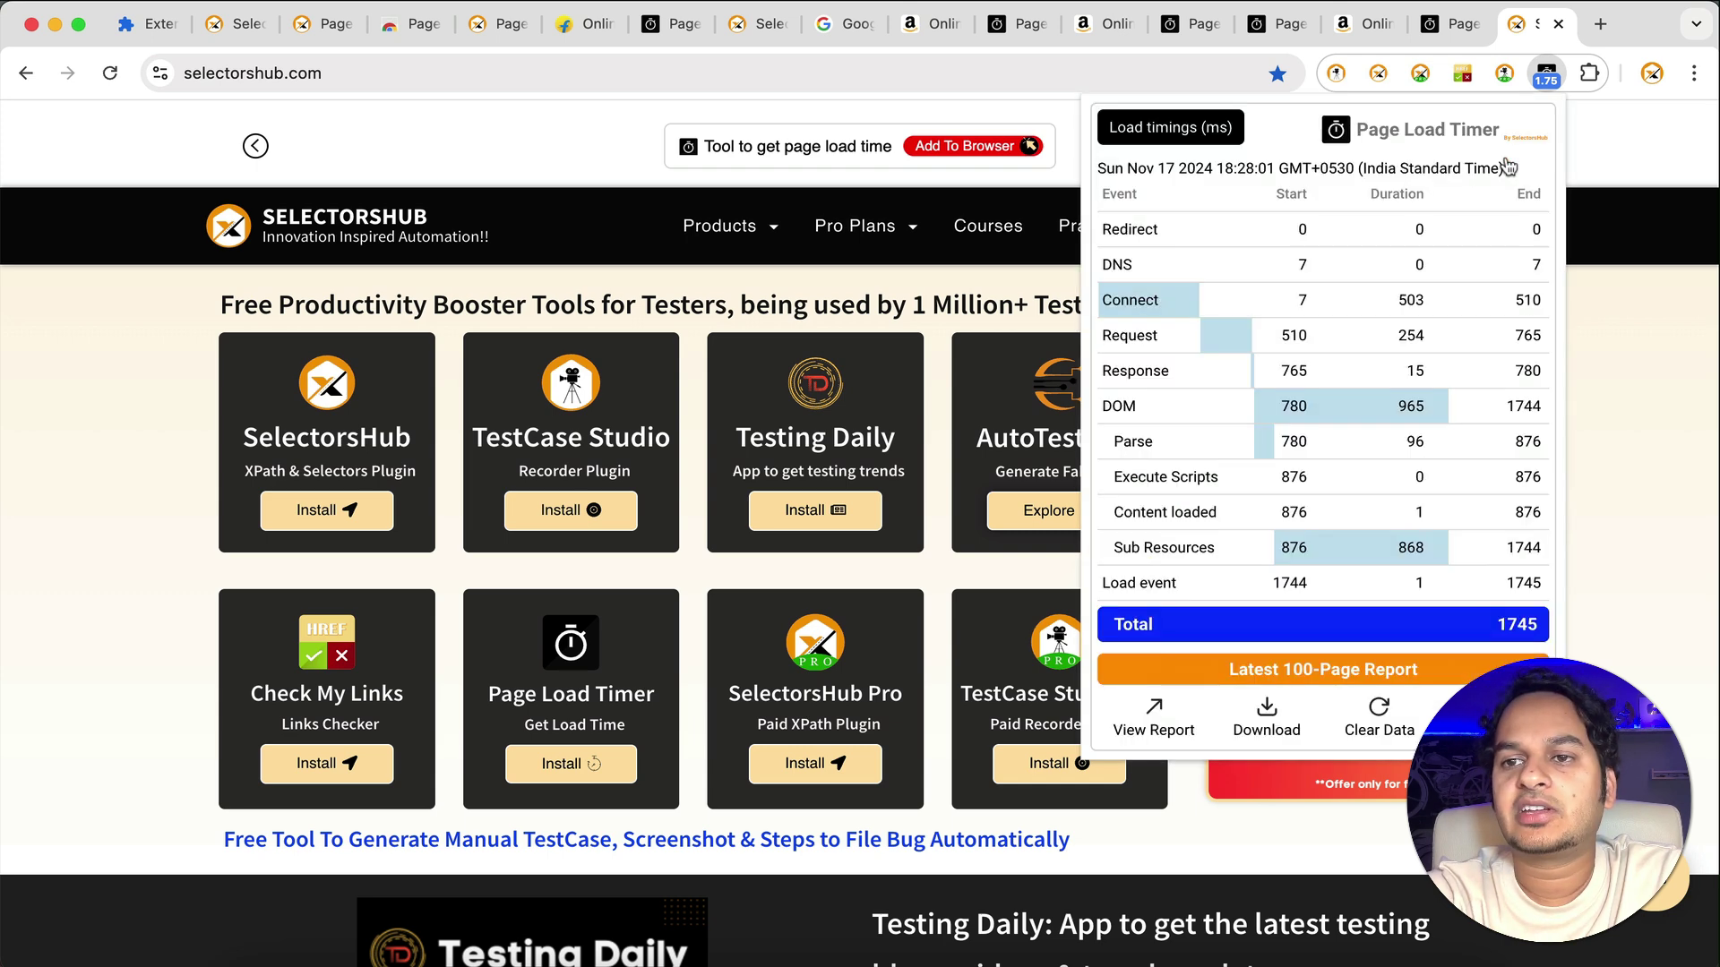
left_click(1560, 73)
Load selectorshub.com/xpath-practice-page/ in a new tab to test the whitelist.
left_click(1600, 24)
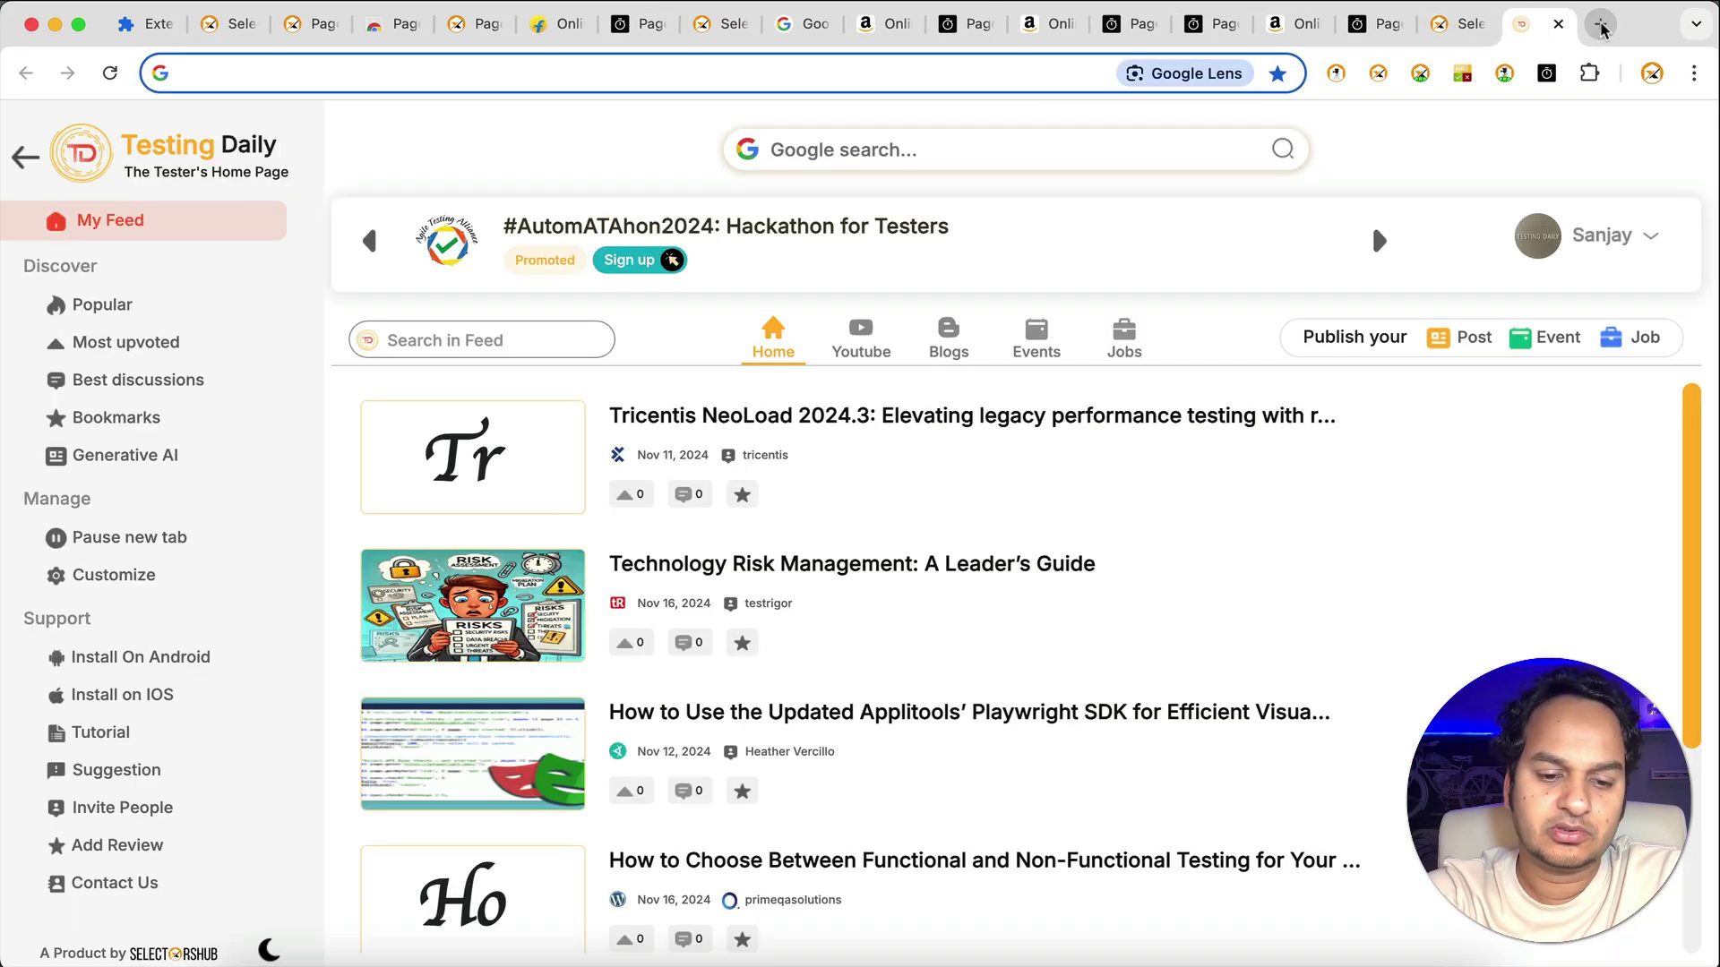
type("sele")
key("Return")
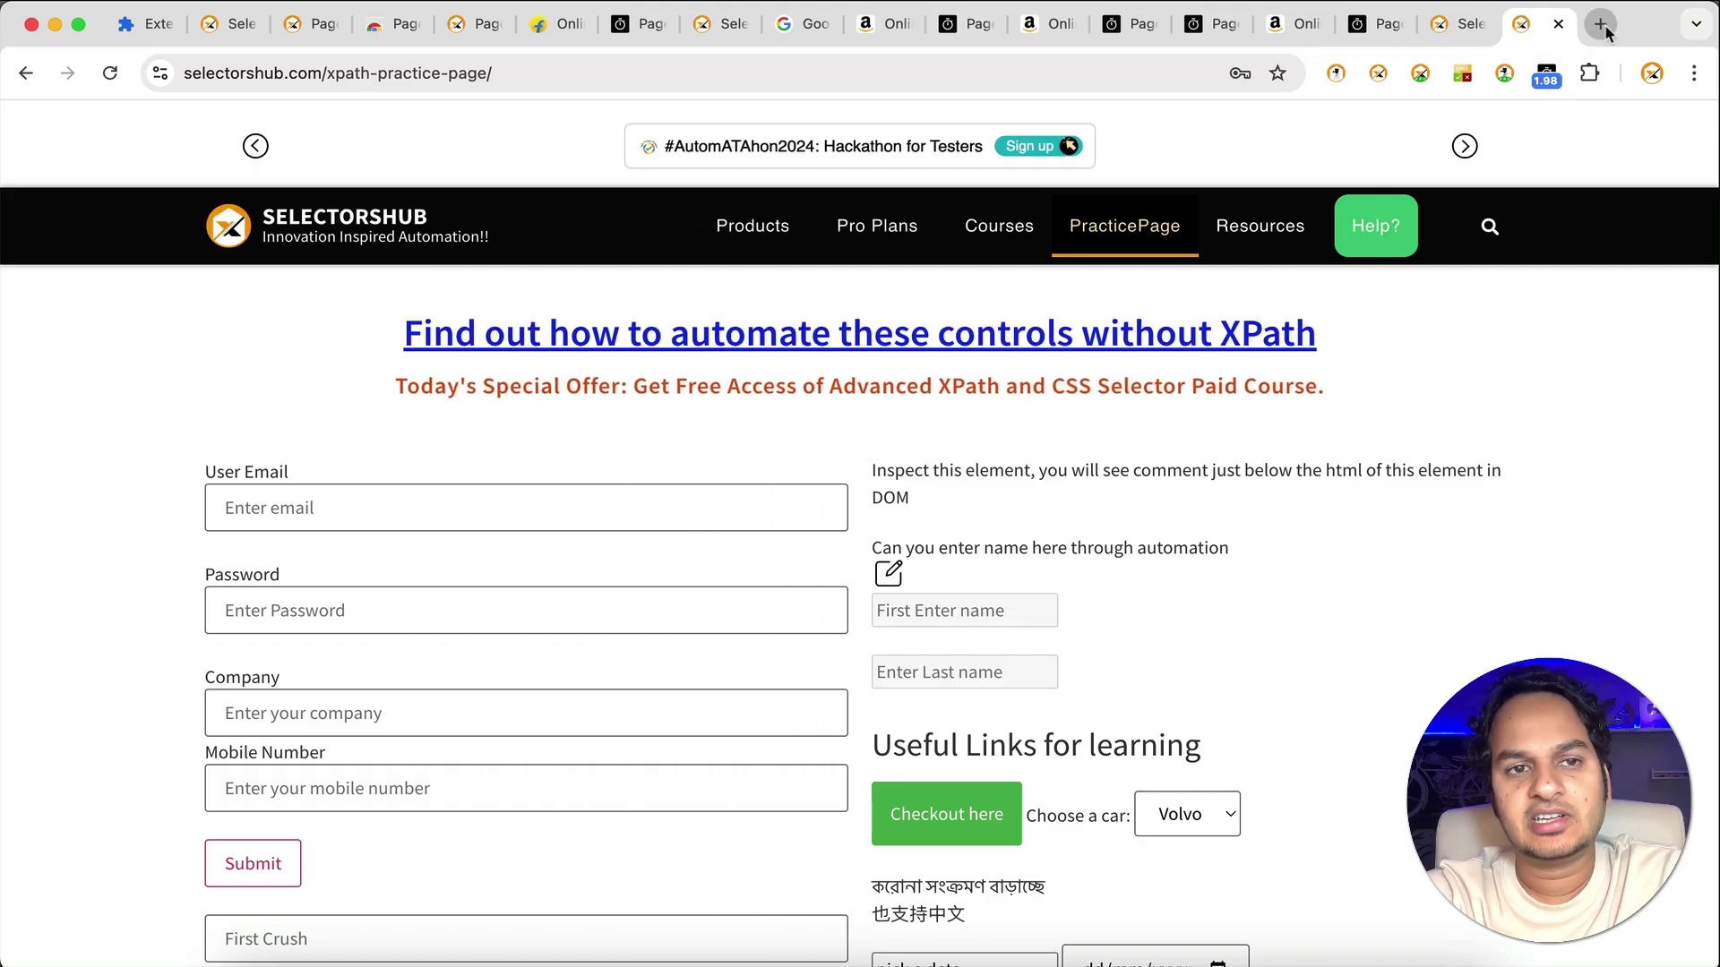
Load the non-whitelisted sites myntra.com and flipkart.com, each in its own new tab.
left_click(1604, 27)
type("myn")
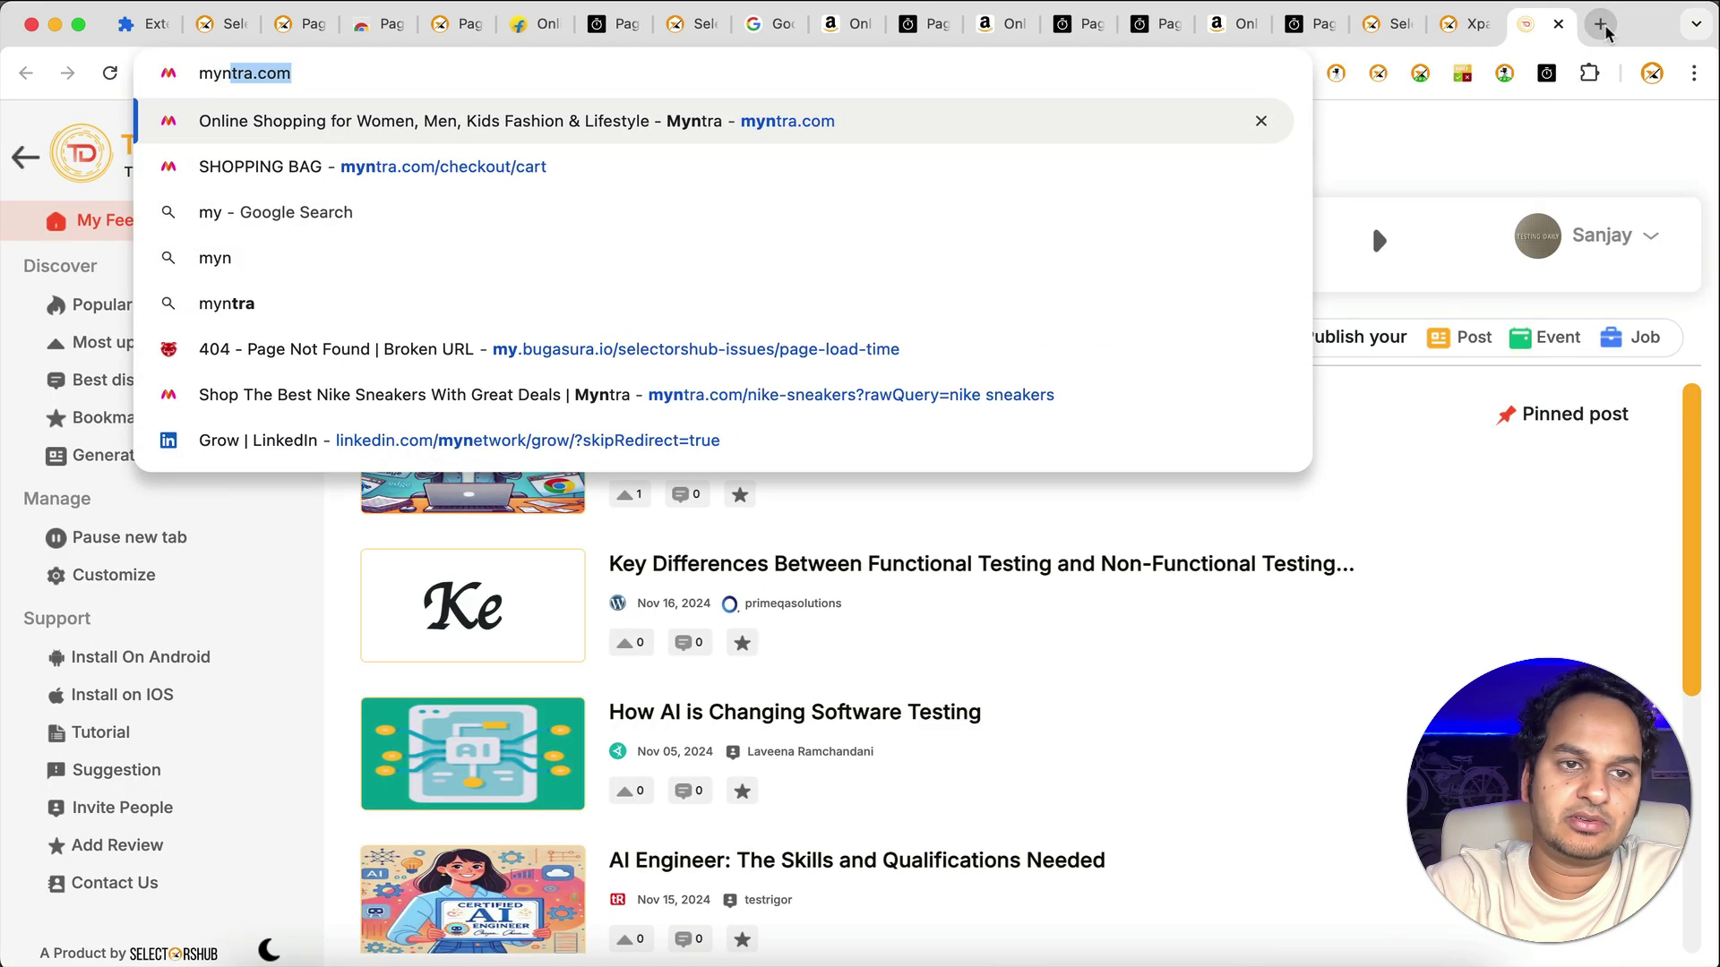
key("Return")
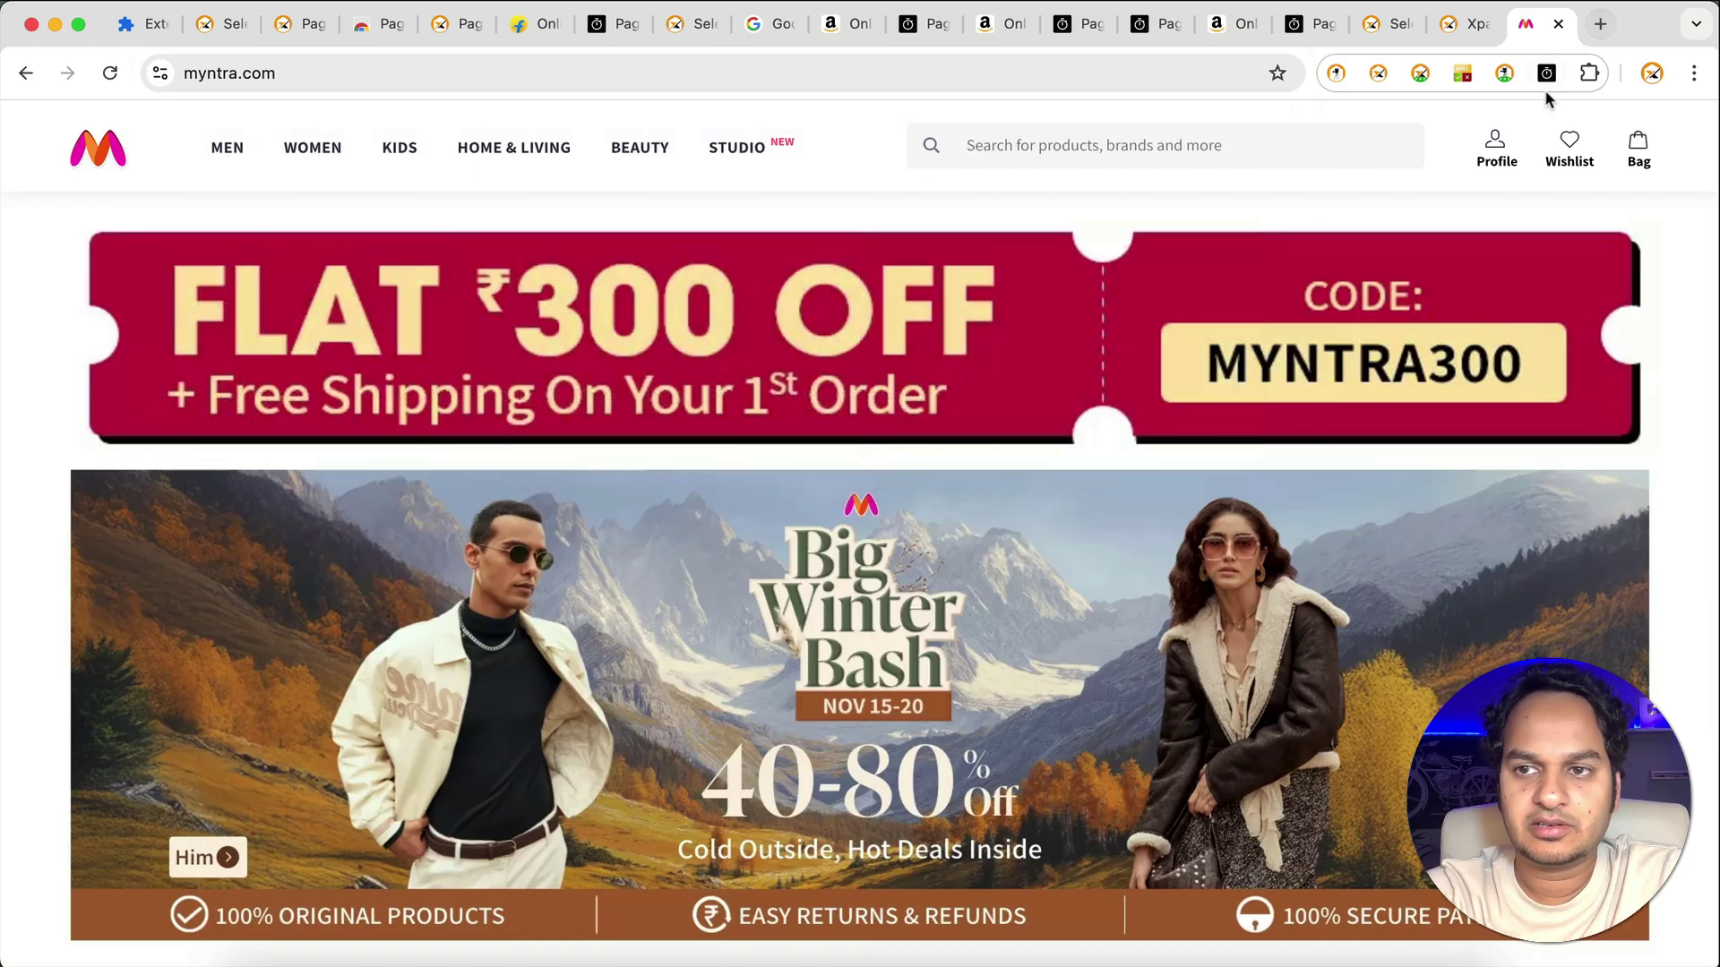
left_click(1601, 27)
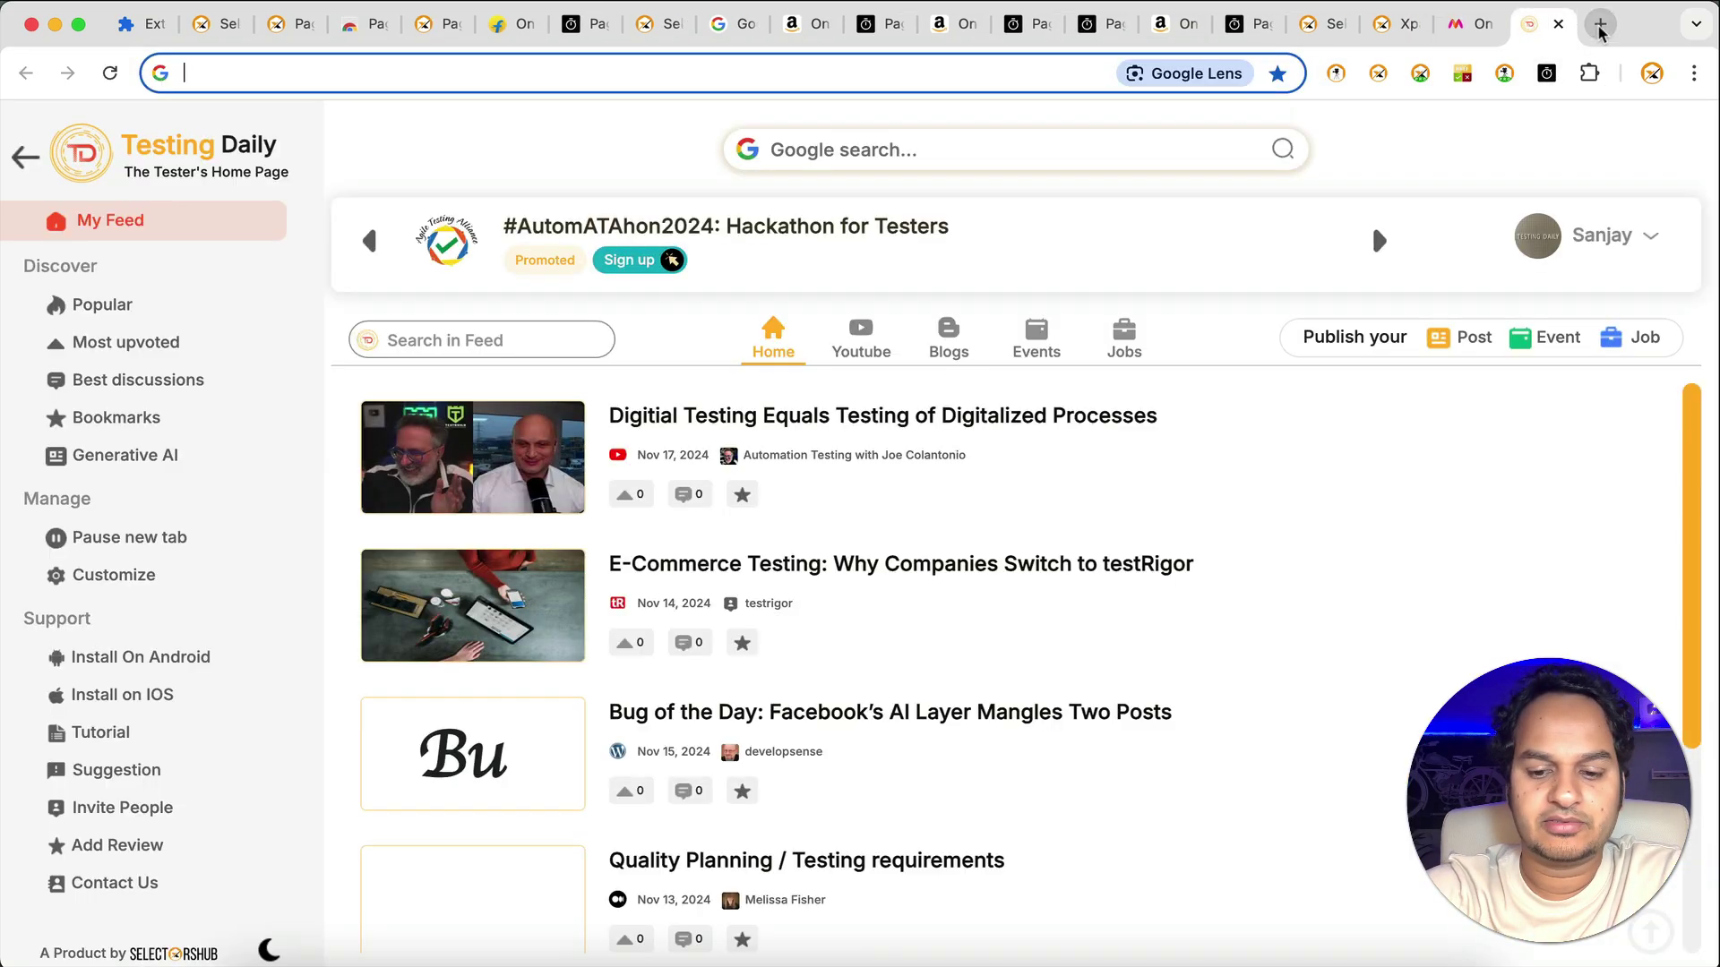
type("fli")
key("Return")
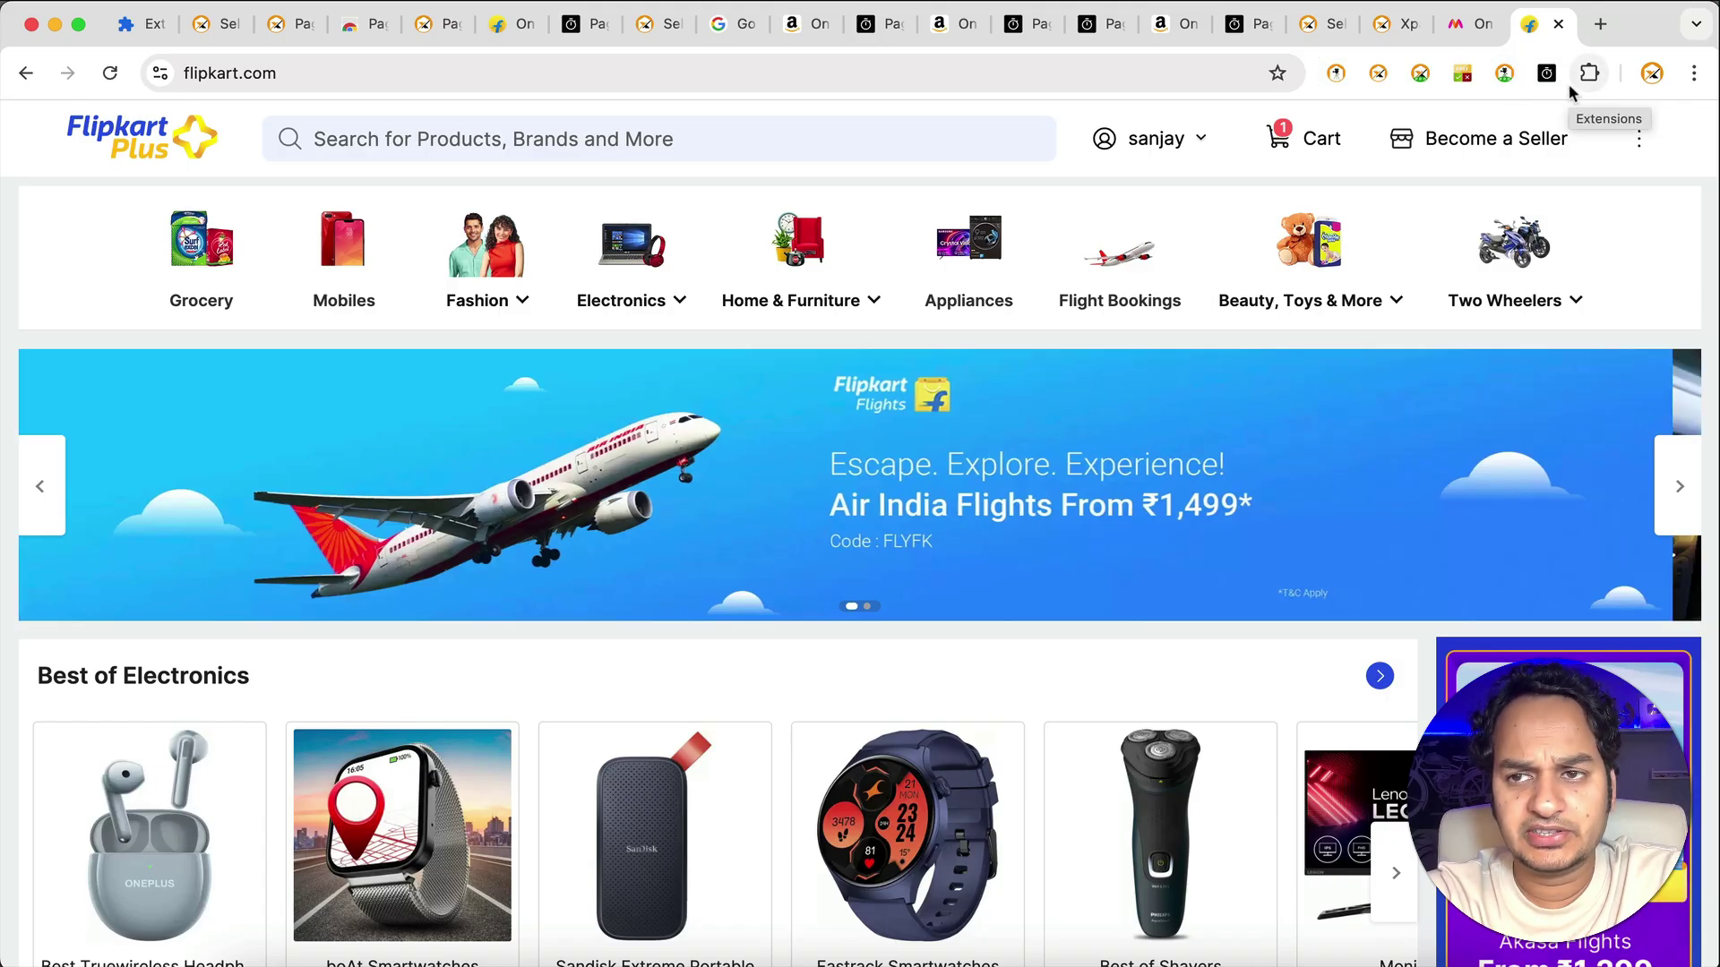
Return to the myntra.com tab and review the Page Load Timer settings there.
left_click(1489, 36)
left_click(1545, 71)
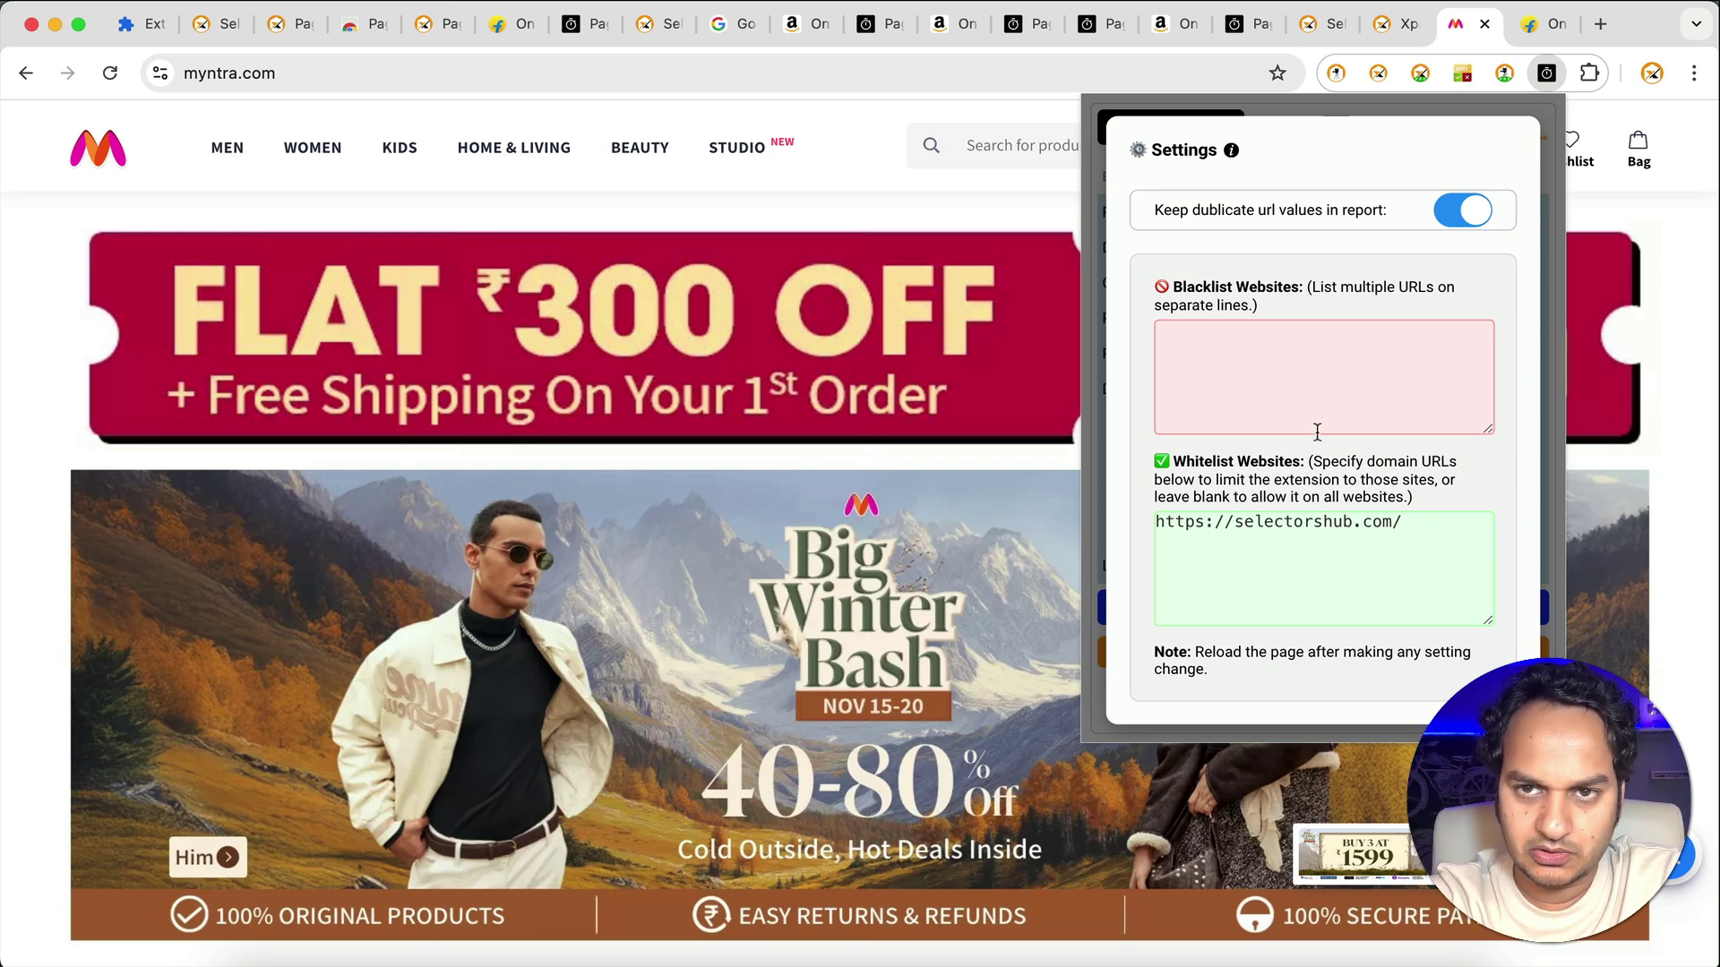
left_click(1543, 79)
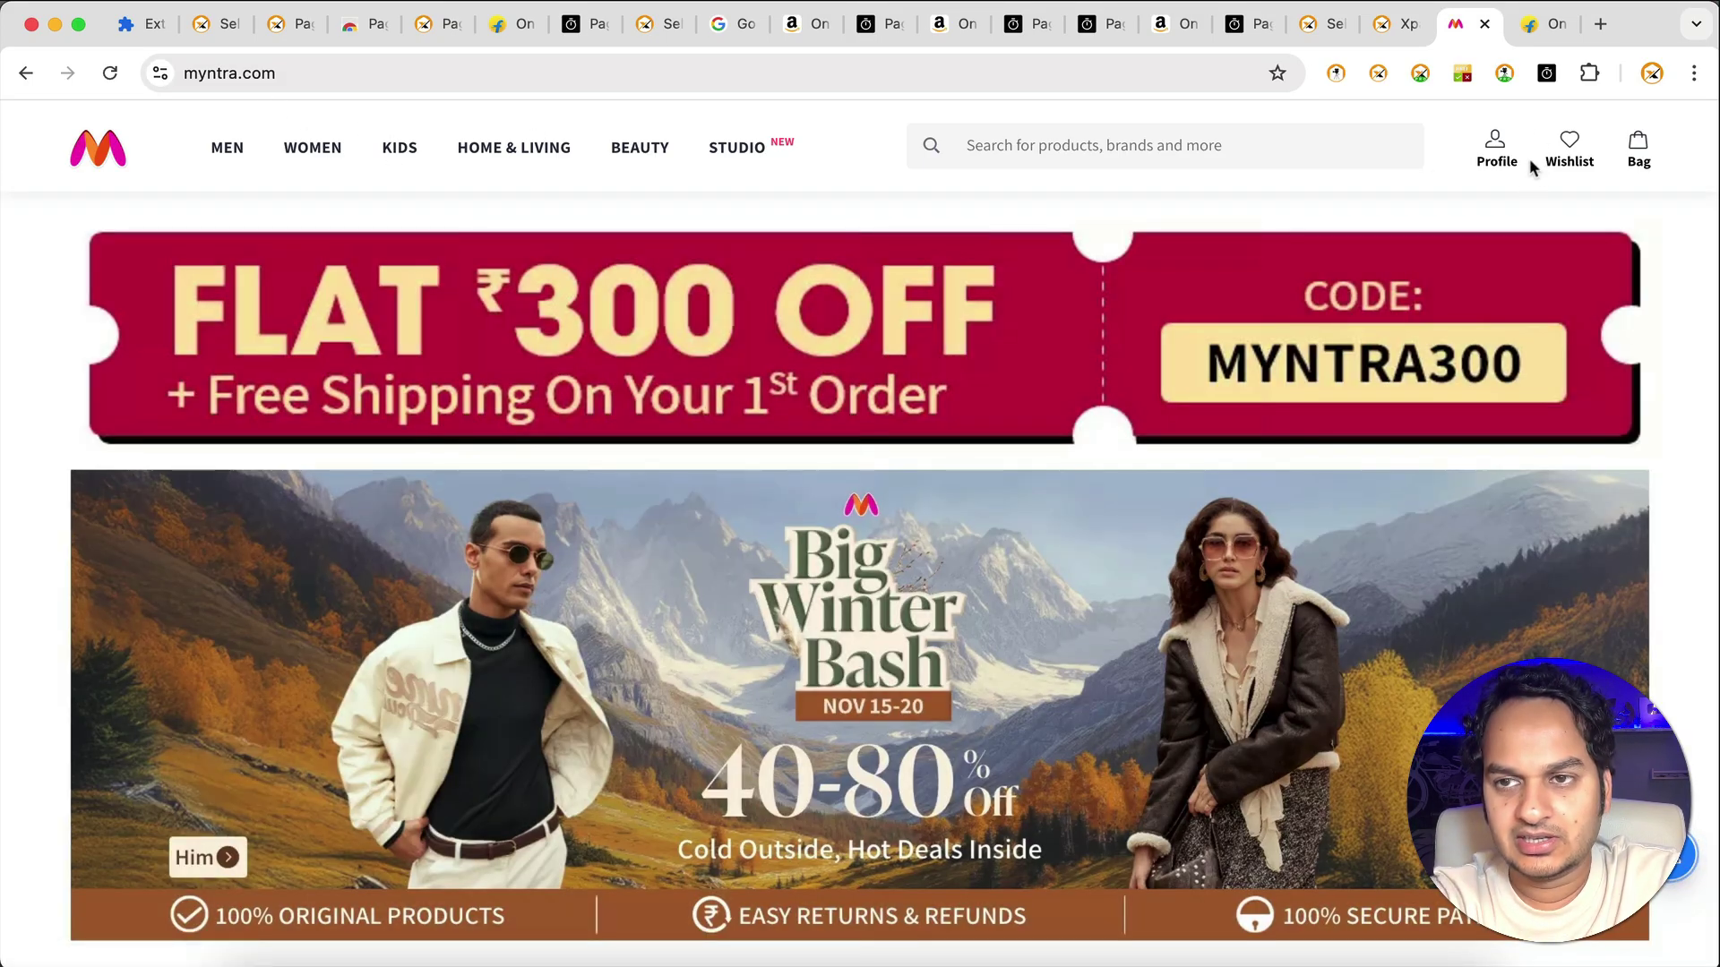
left_click(1549, 75)
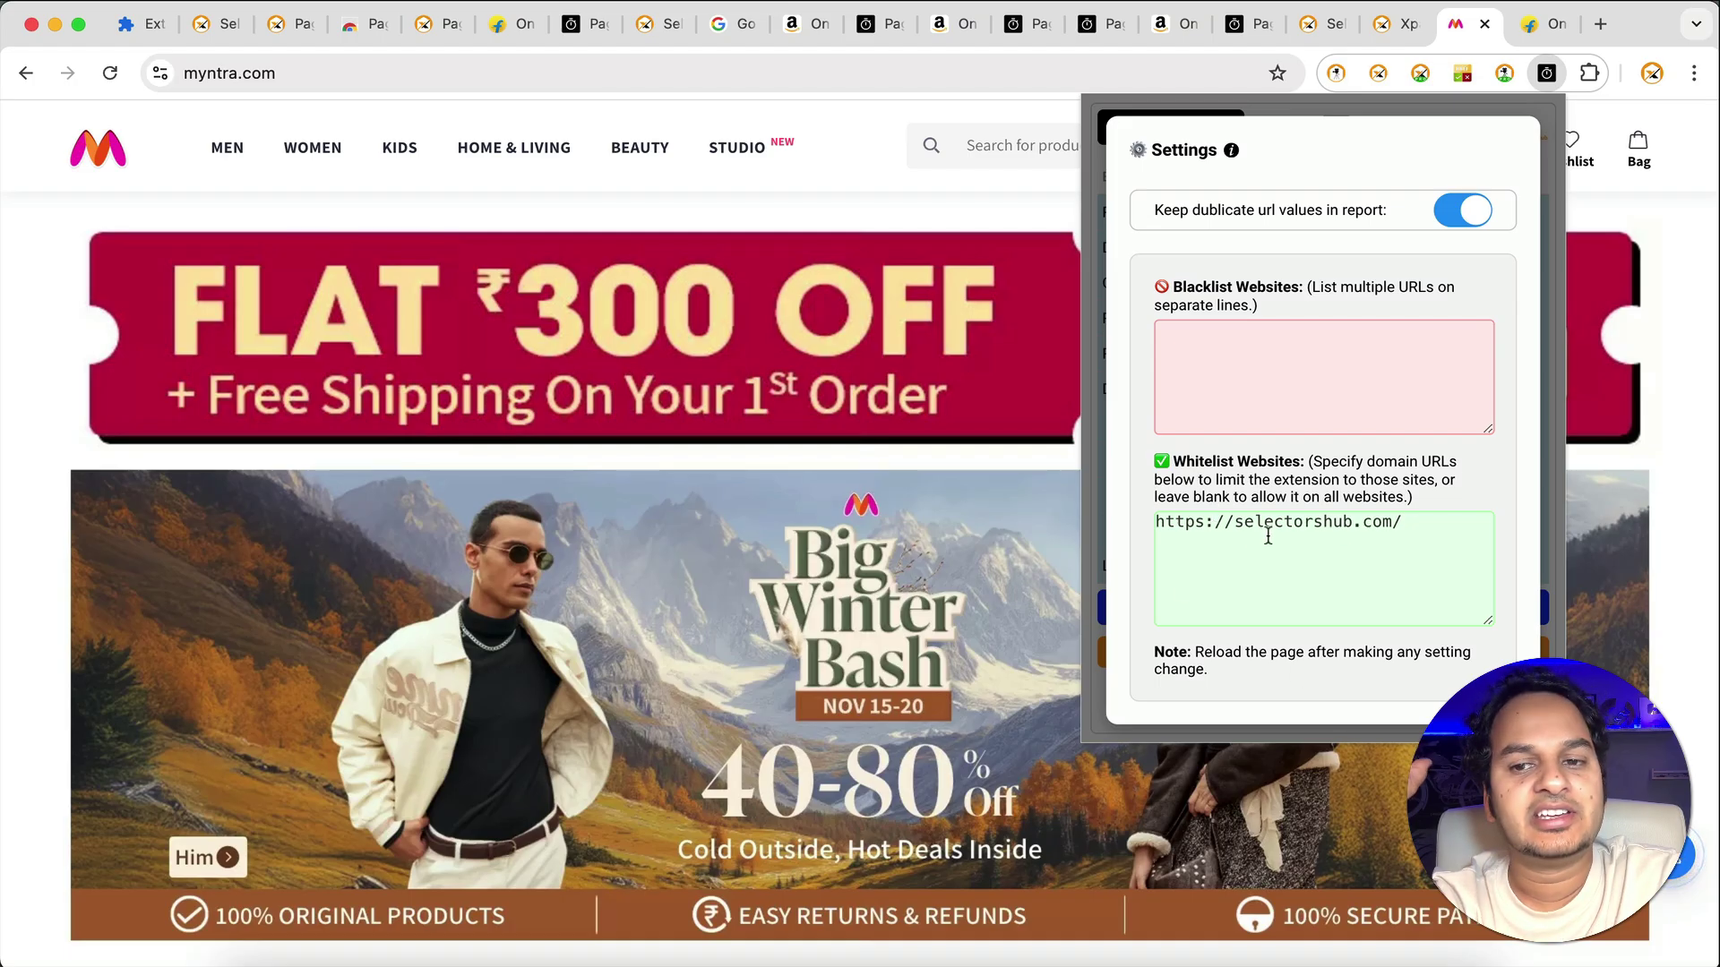
left_click_drag(1400, 524, 1147, 528)
key("super+c")
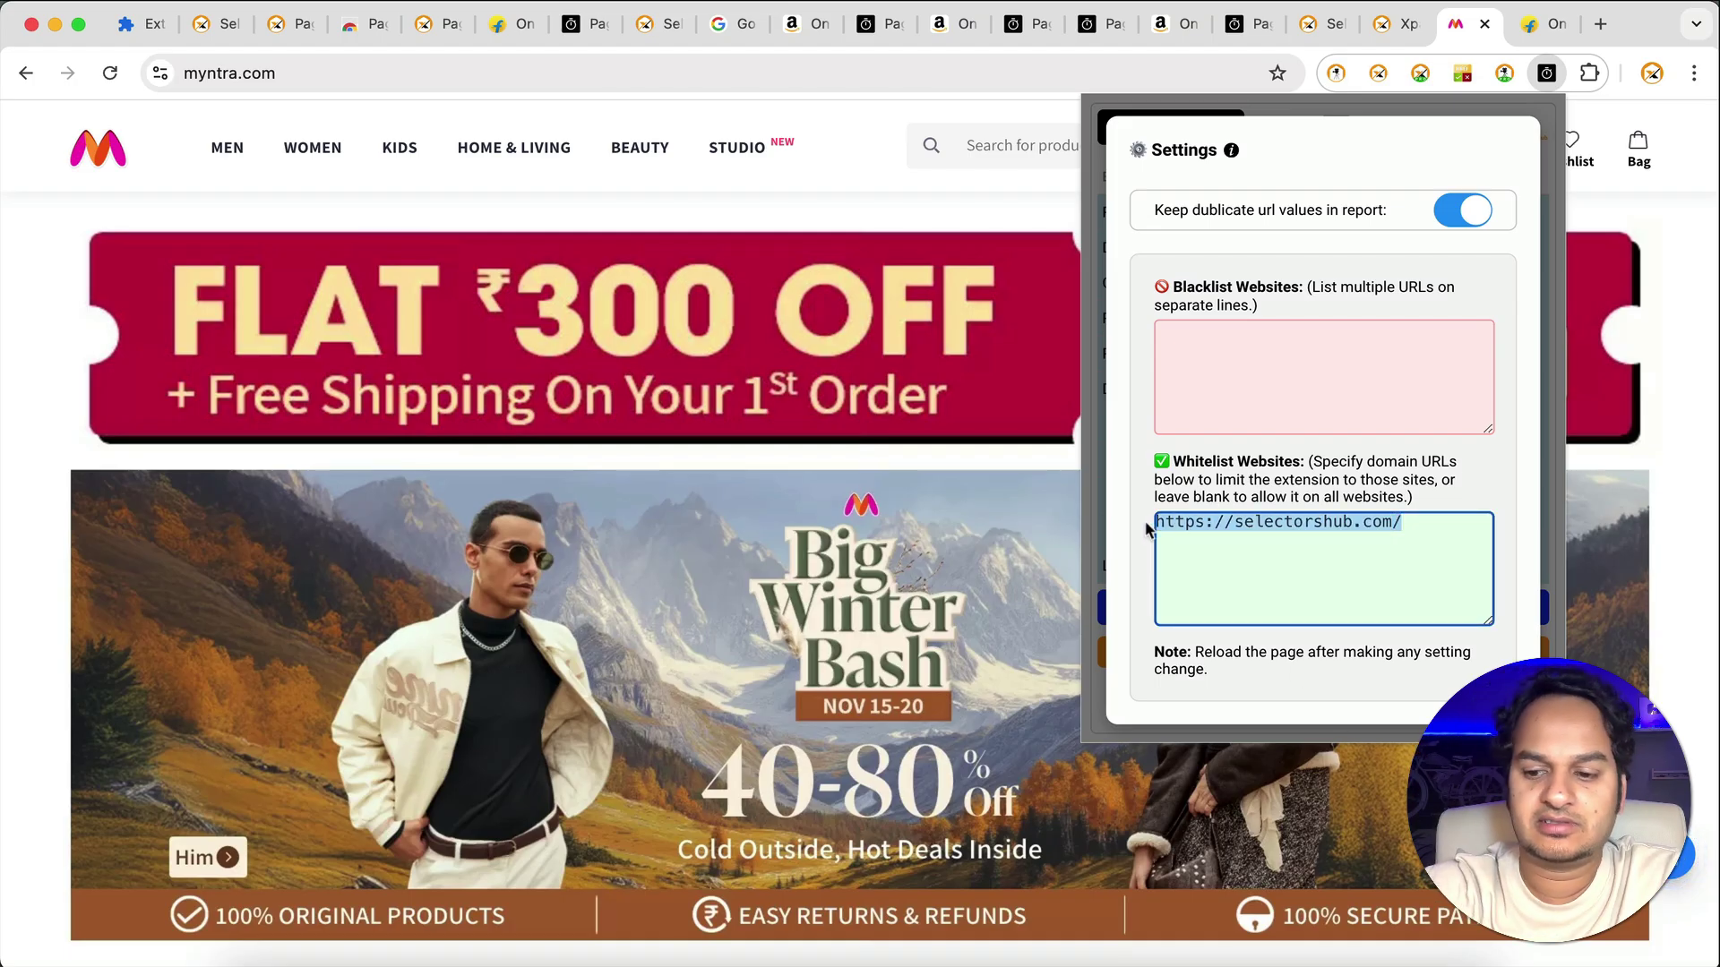
key("BackSpace")
left_click(866, 140)
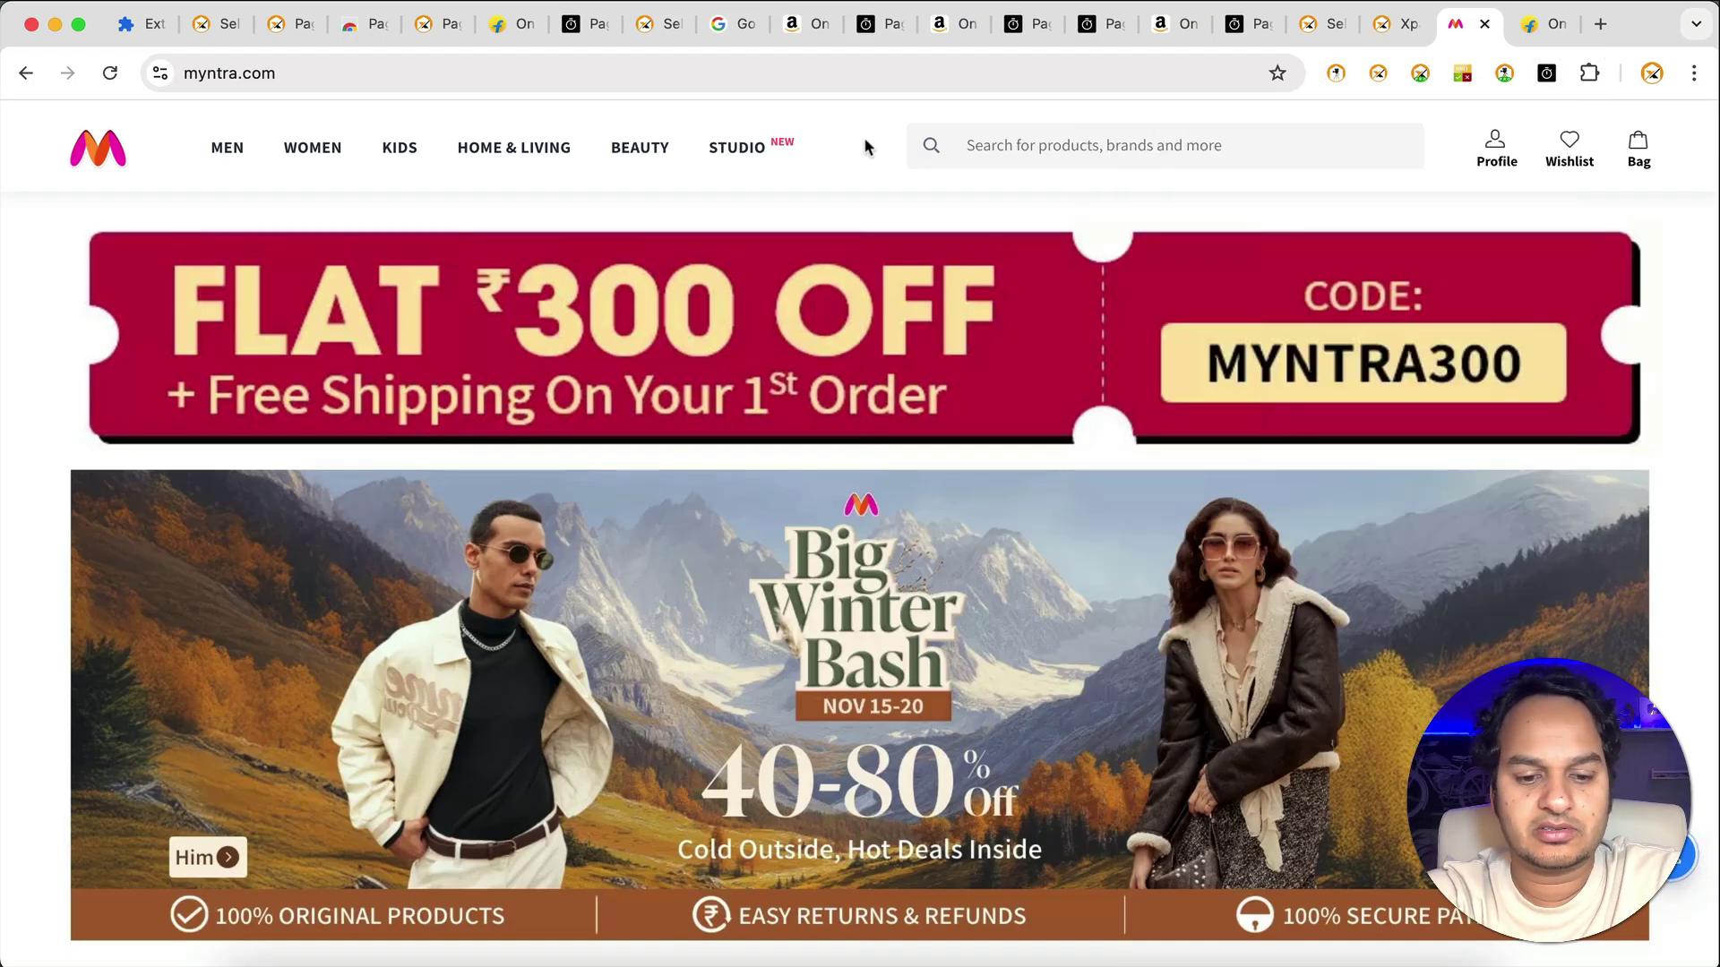
left_click(1547, 79)
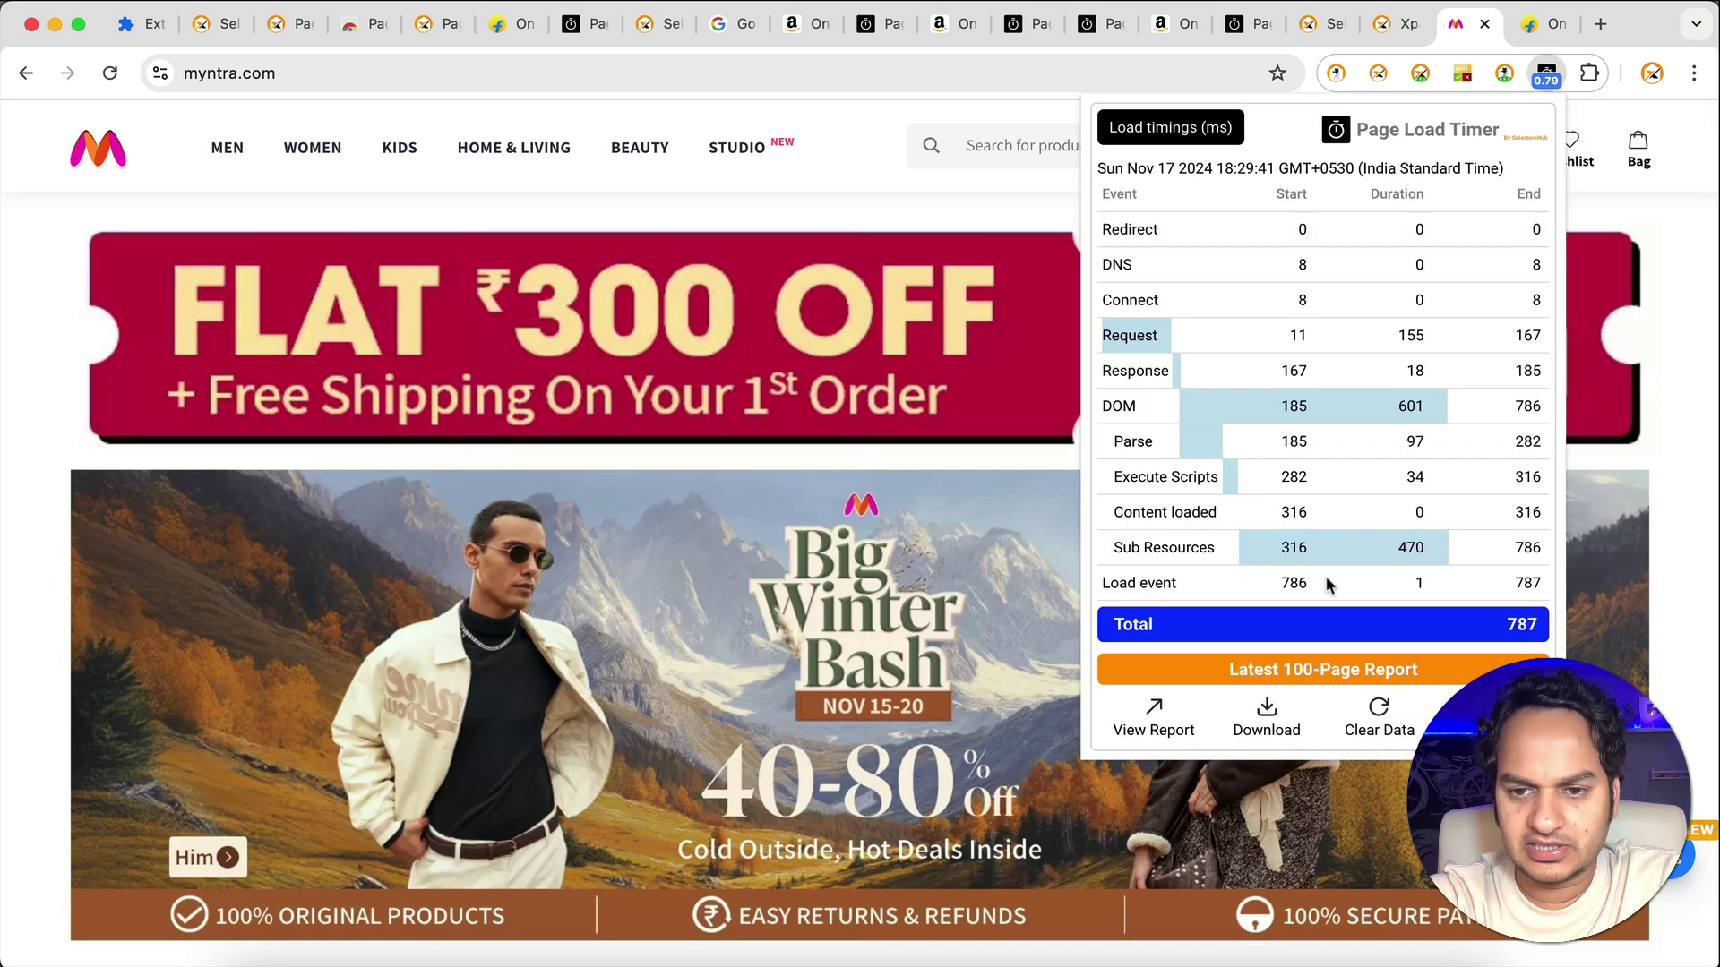
left_click(1302, 566)
key("super+v")
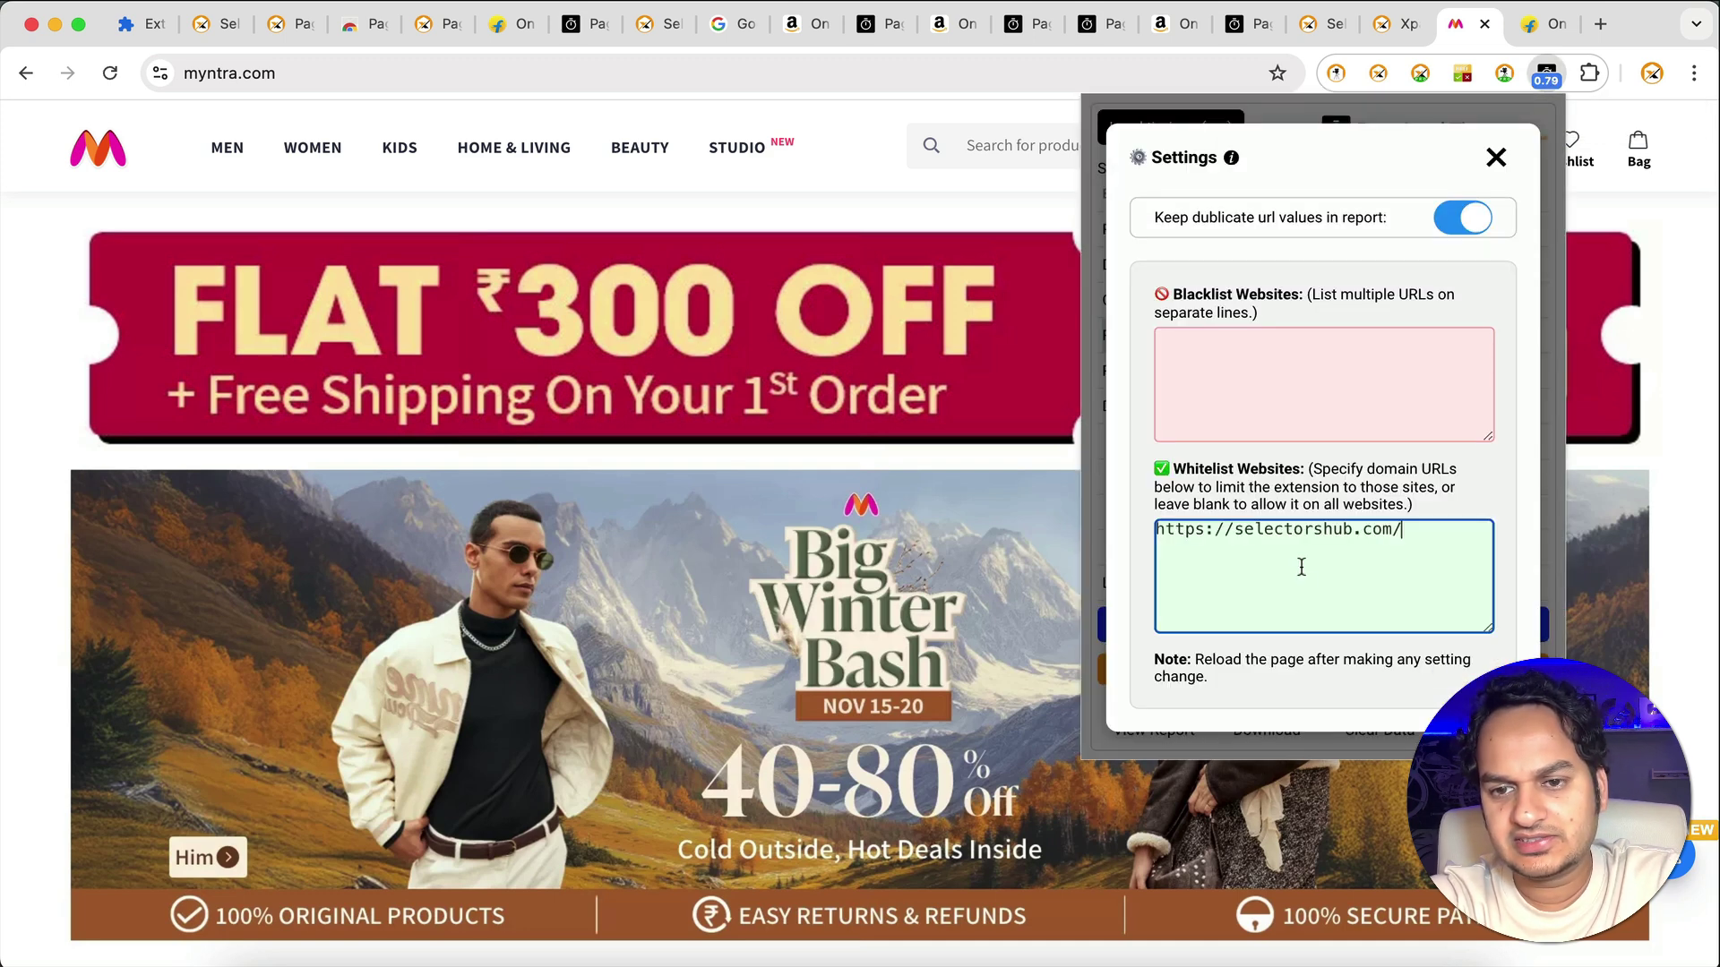
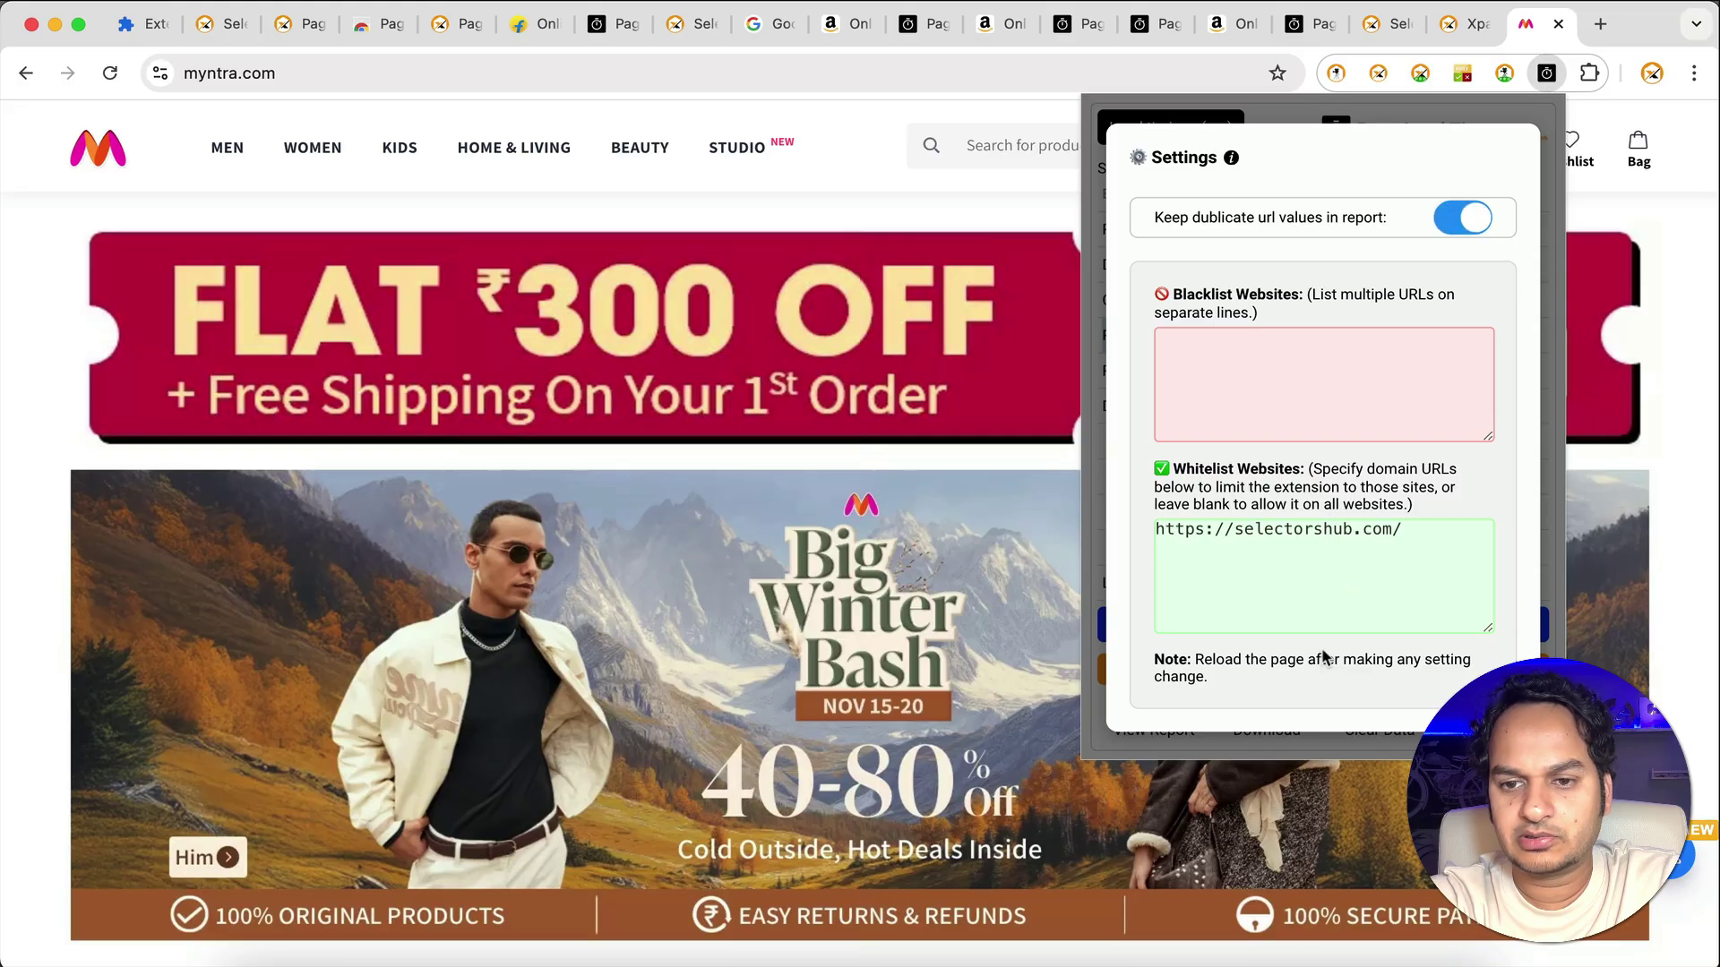
Check the load timings of the selectorshub.com XPath practice page and view the full page load report.
left_click(1451, 27)
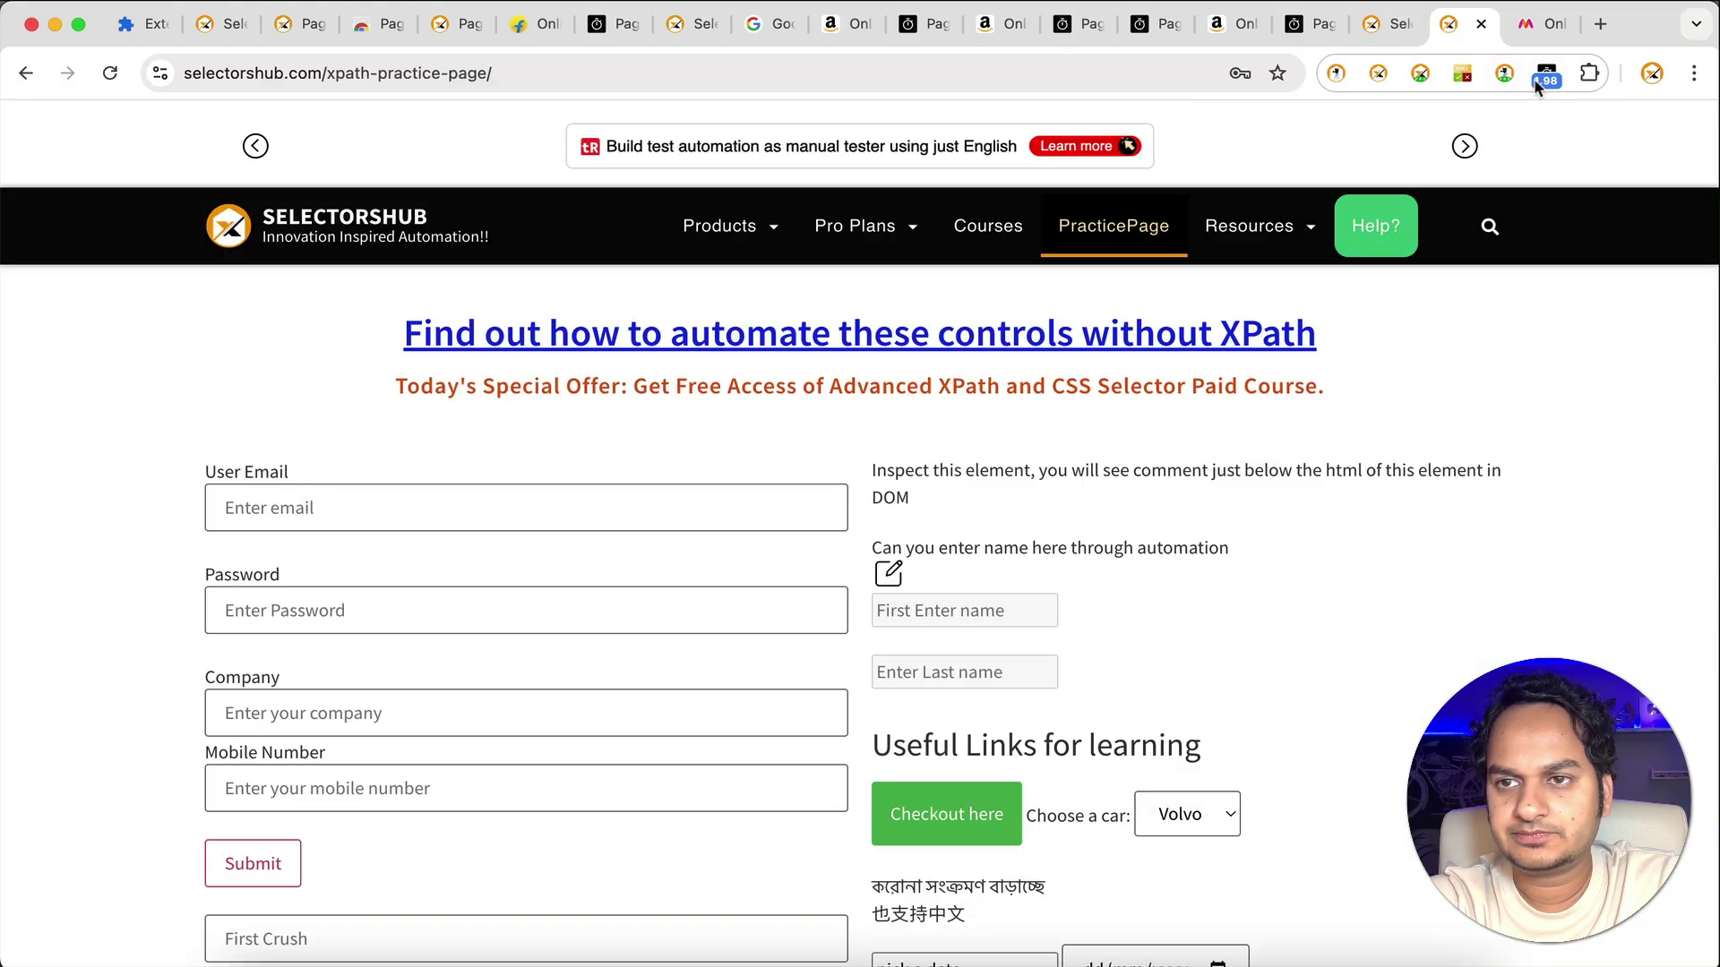
left_click(1547, 72)
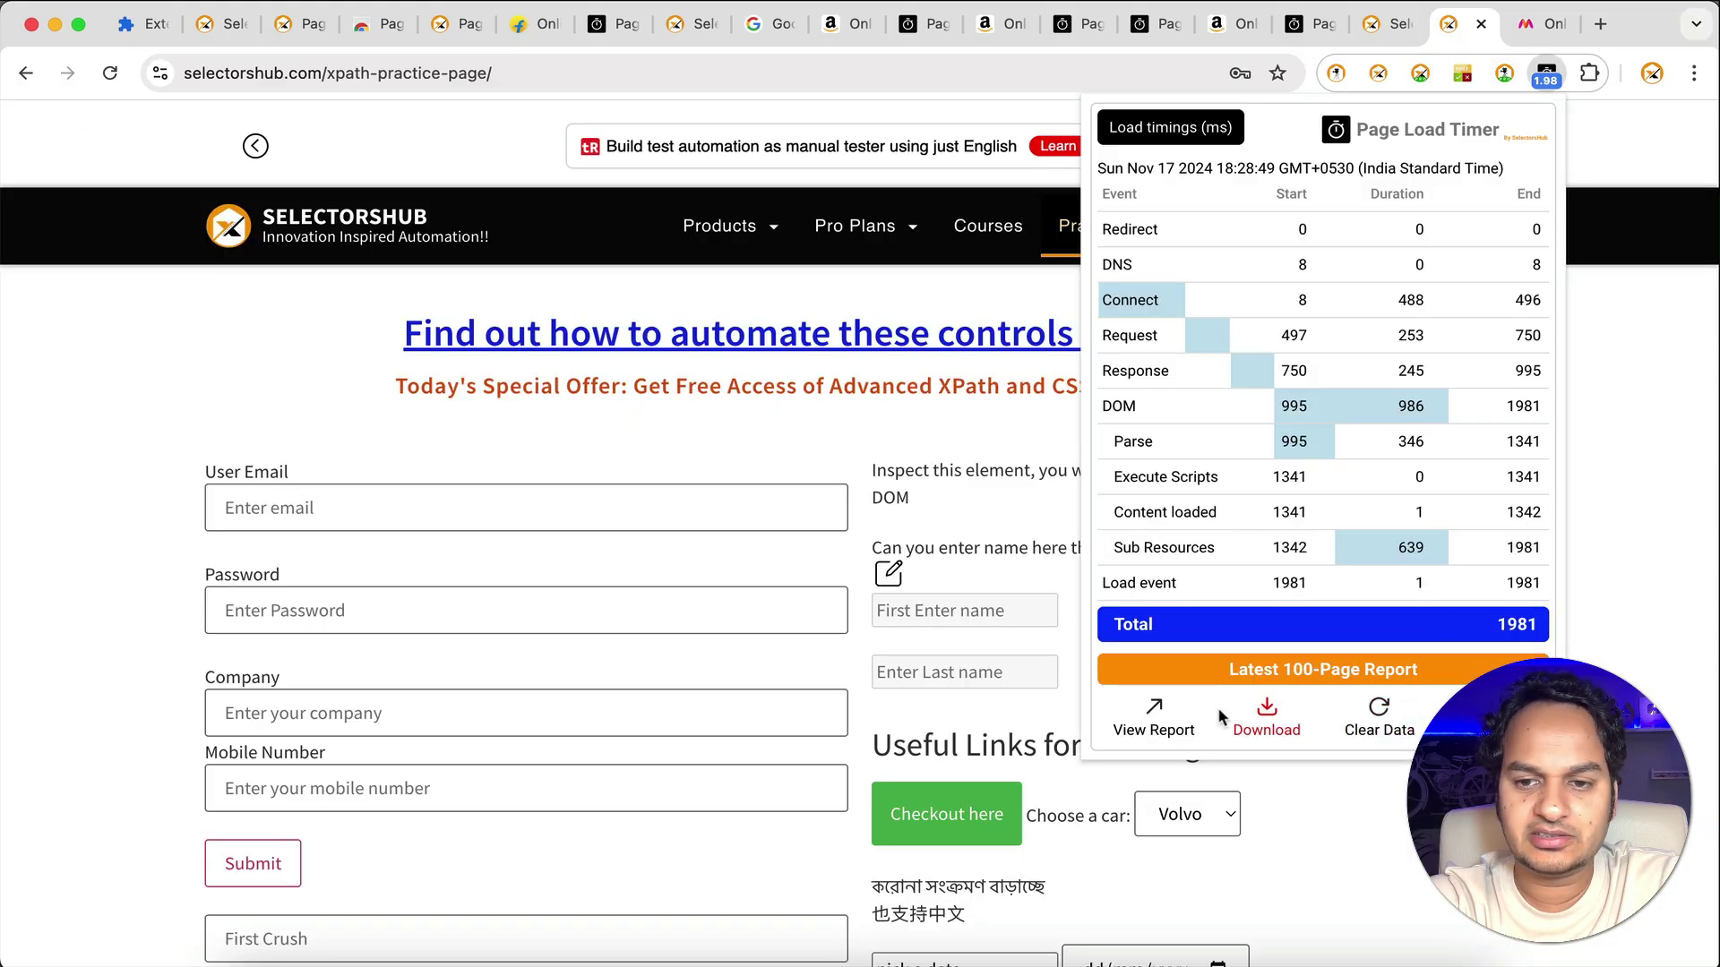
left_click(1155, 717)
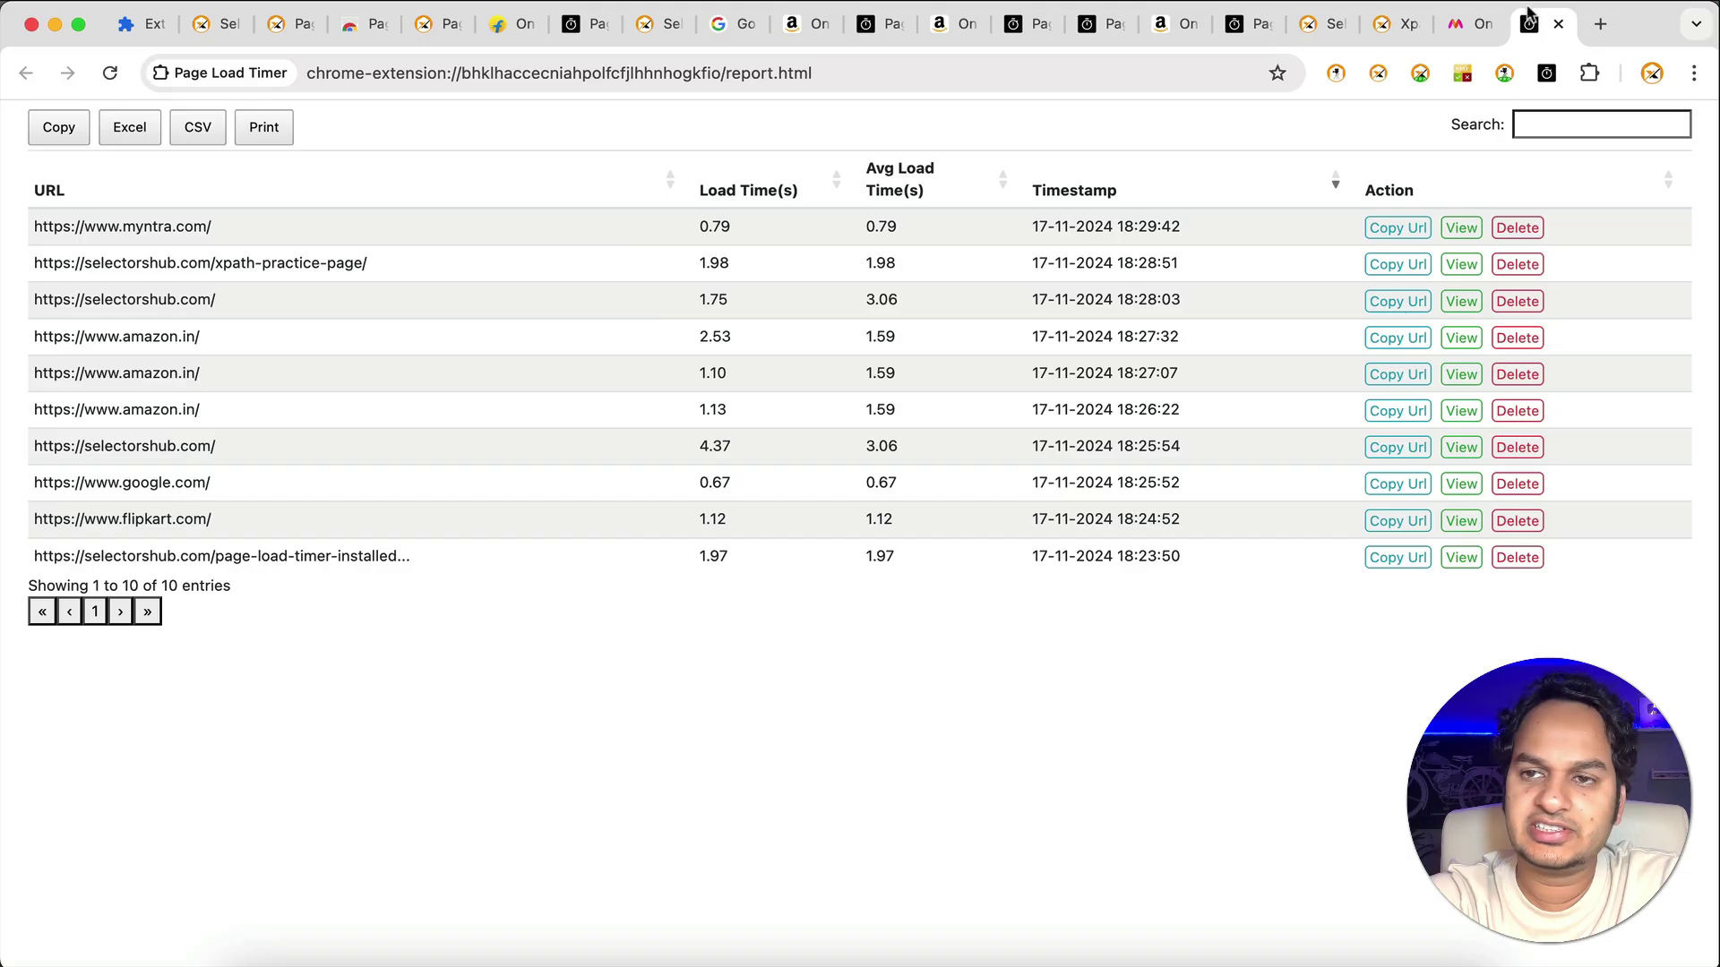
From the XPath practice page tab, delete all recorded Page Load Timer data and return to the myntra.com tab.
left_click(1397, 25)
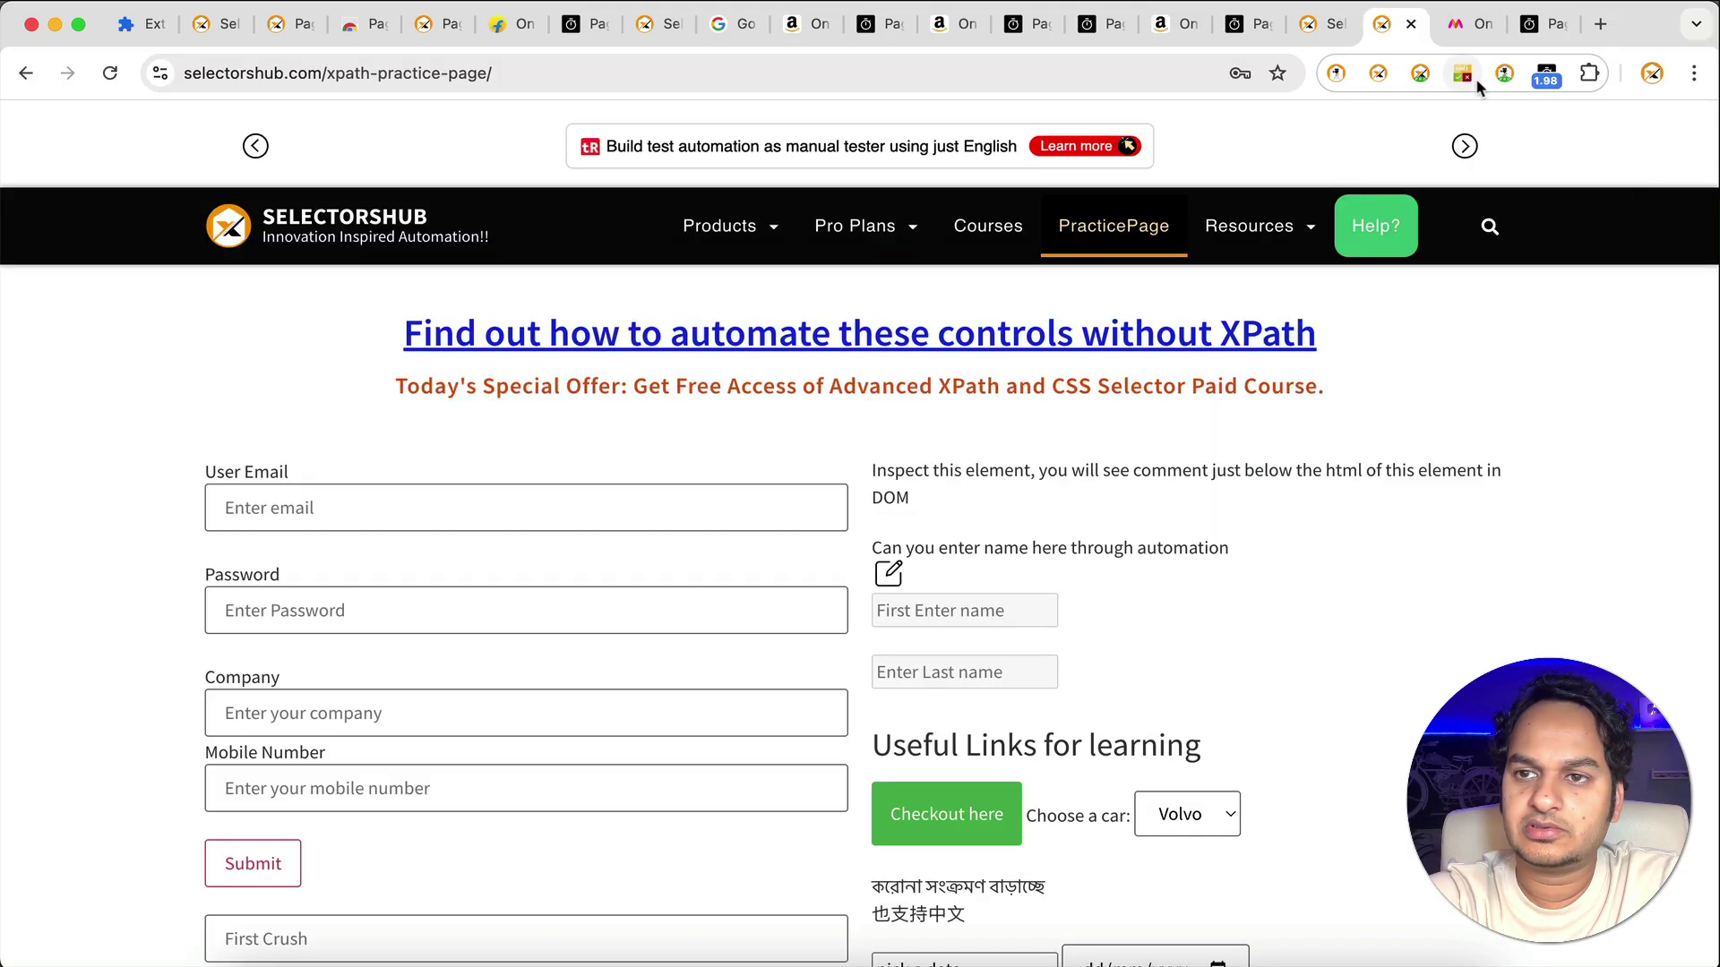
left_click(1547, 73)
left_click(1380, 718)
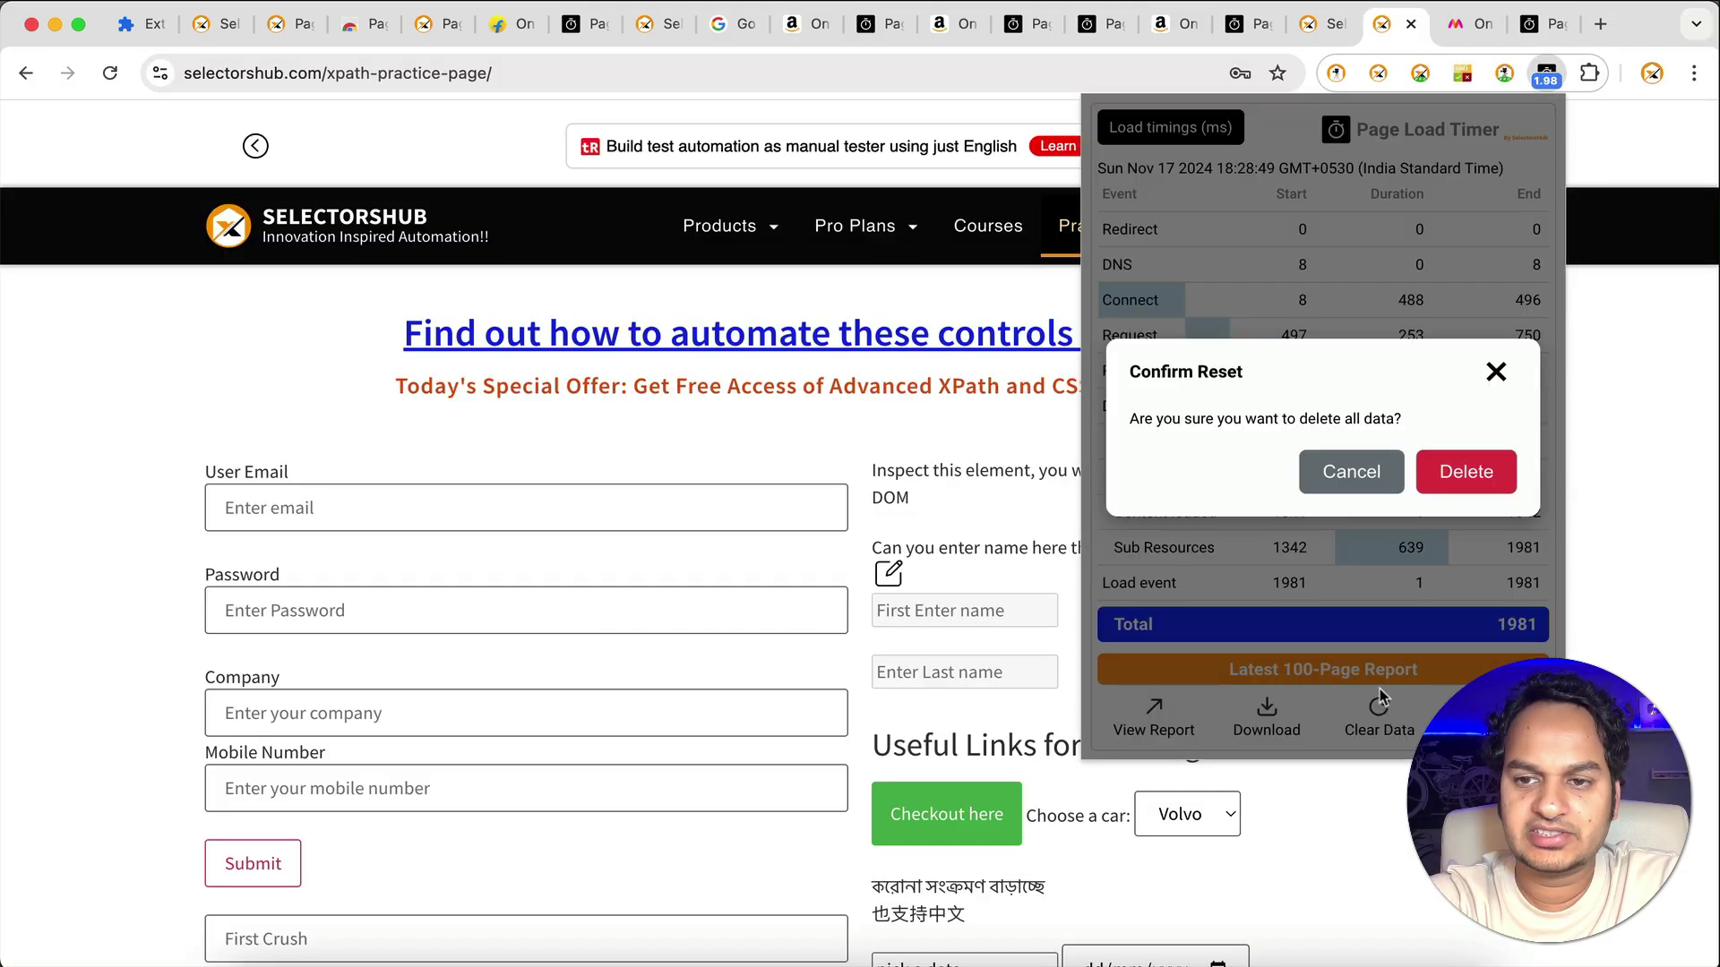
left_click(1475, 473)
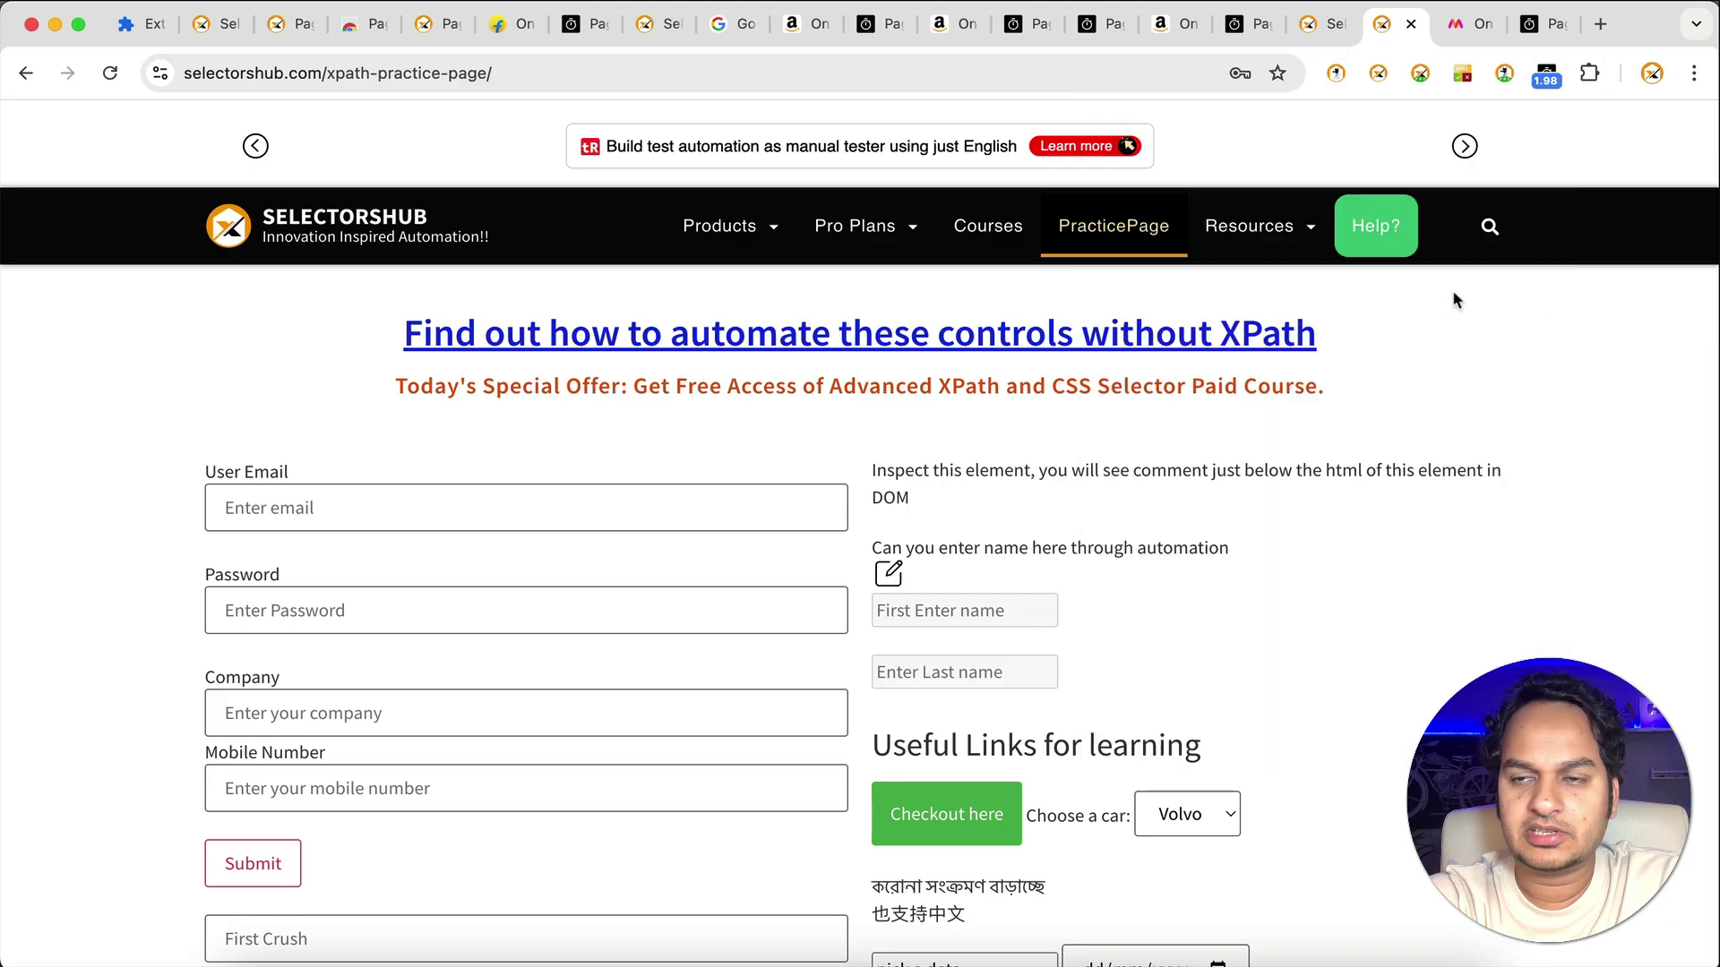
left_click(1474, 25)
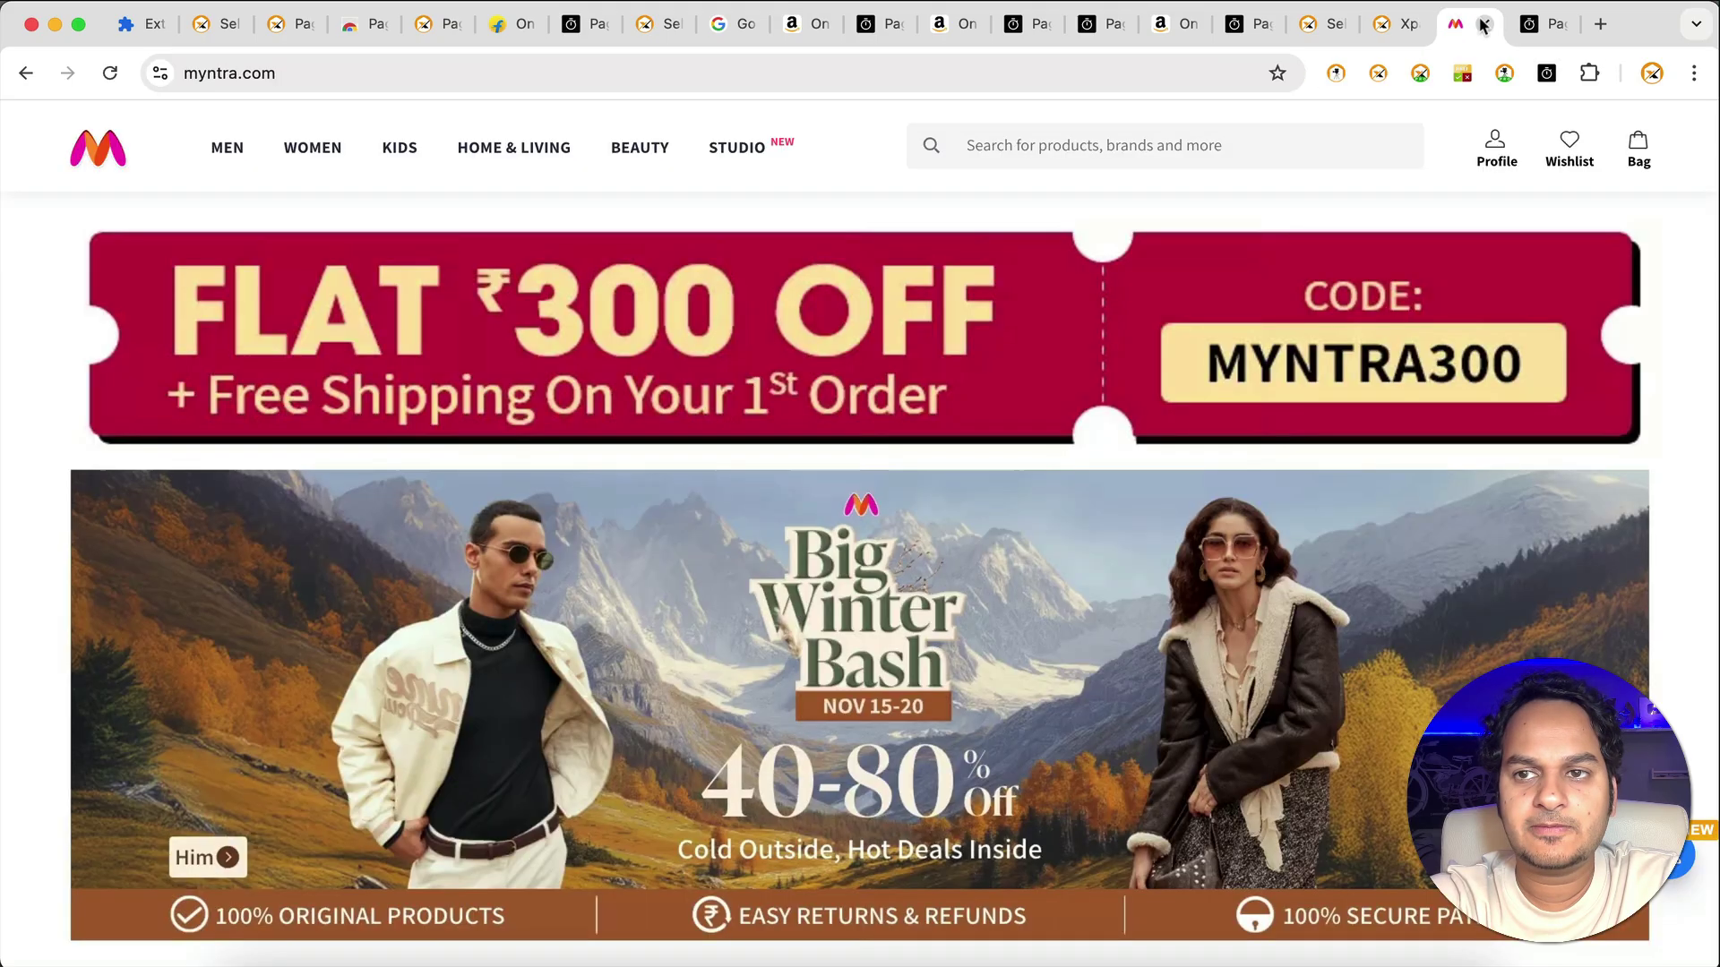
Close the myntra.com, report and XPath practice page tabs, and open selectorshub.com in a new tab.
left_click(1487, 24)
left_click(1487, 24)
left_click(1487, 25)
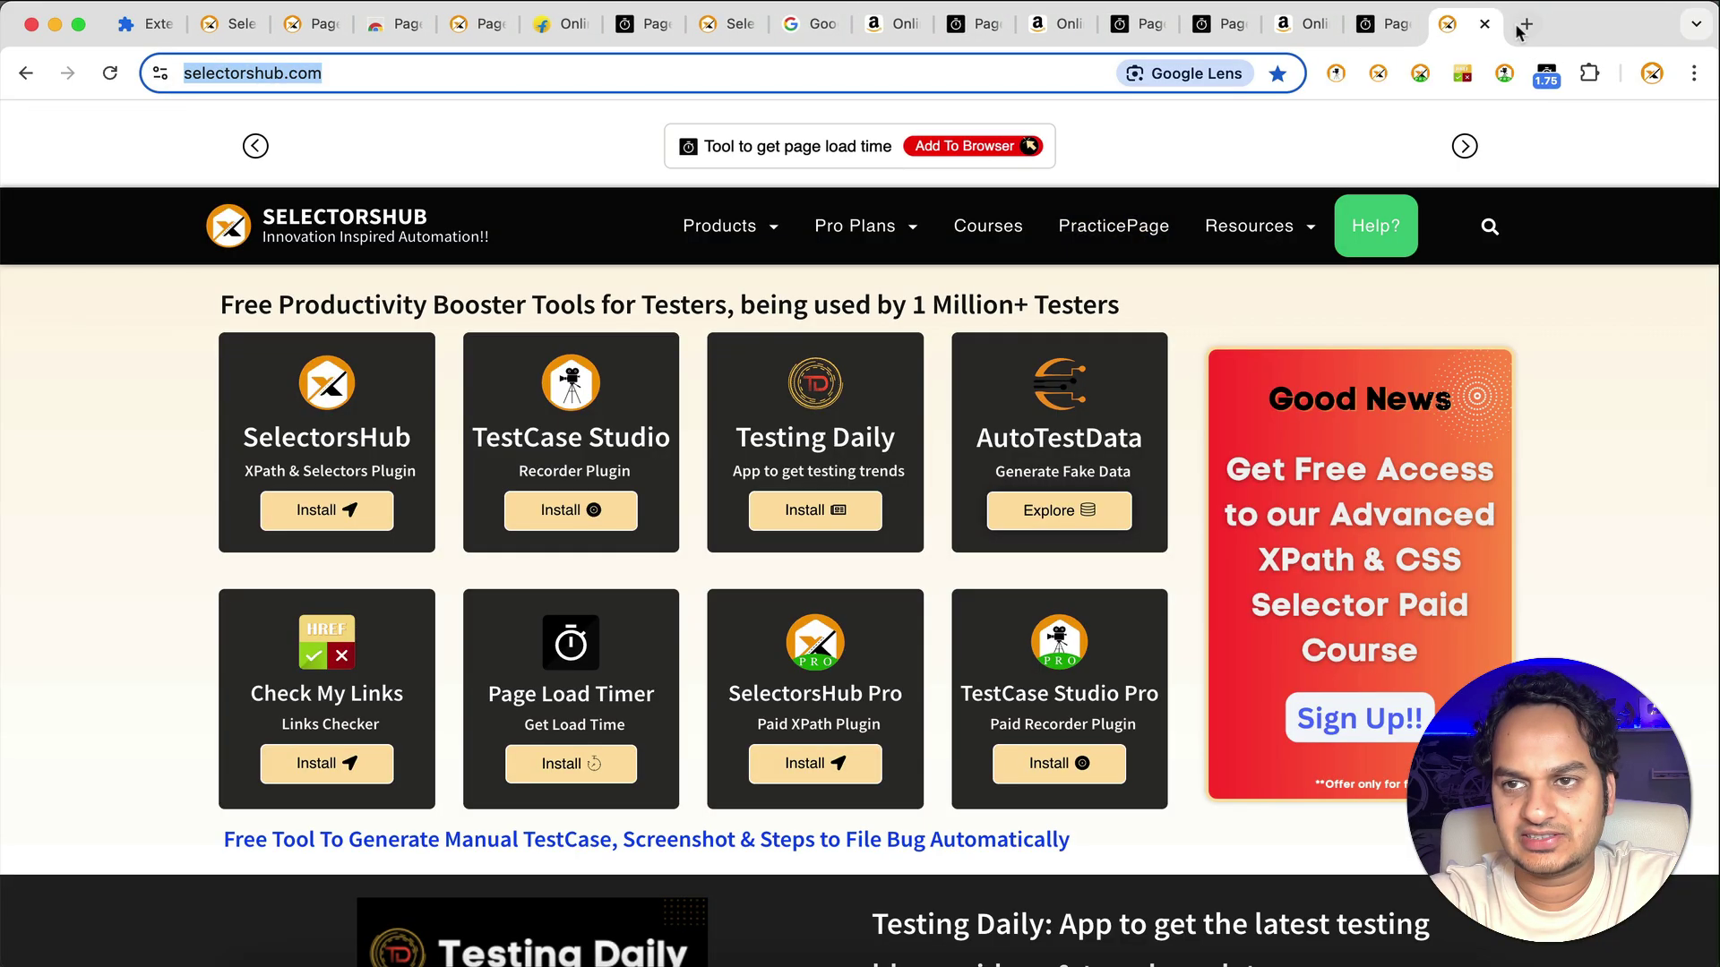
left_click(1525, 24)
type("sele")
key("Return")
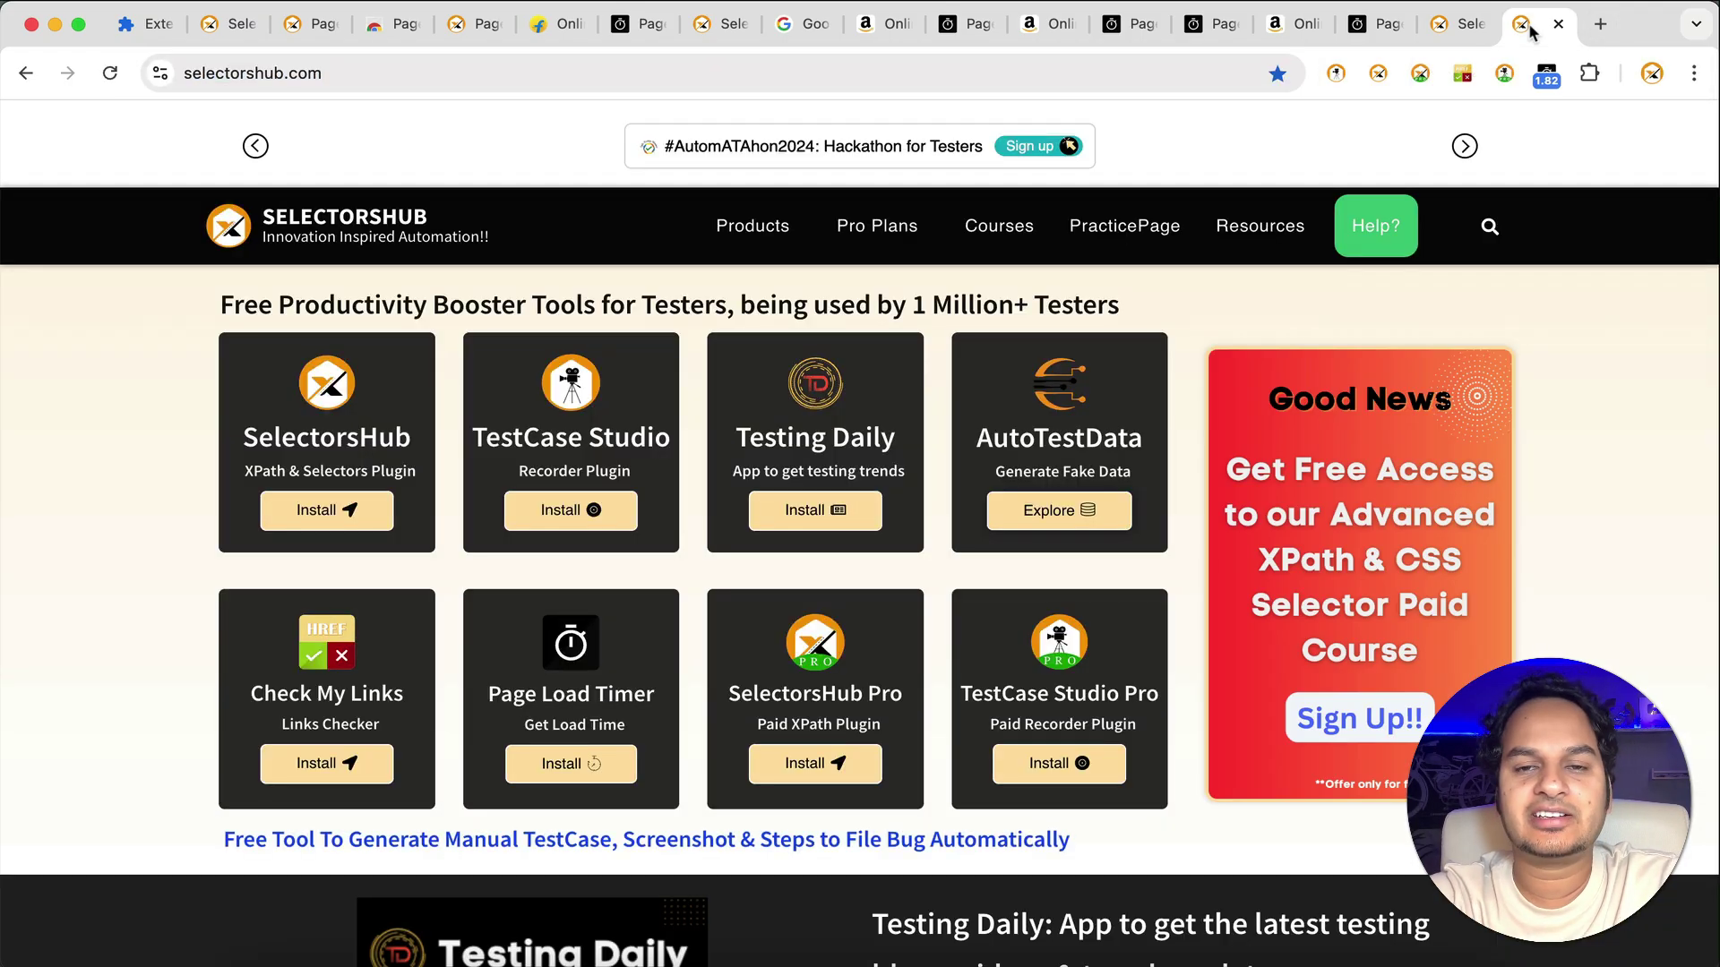
Load SelectorsHub's Courses, PracticePage and Check My Links pages, and view the Page Load Timer report.
left_click(1003, 226)
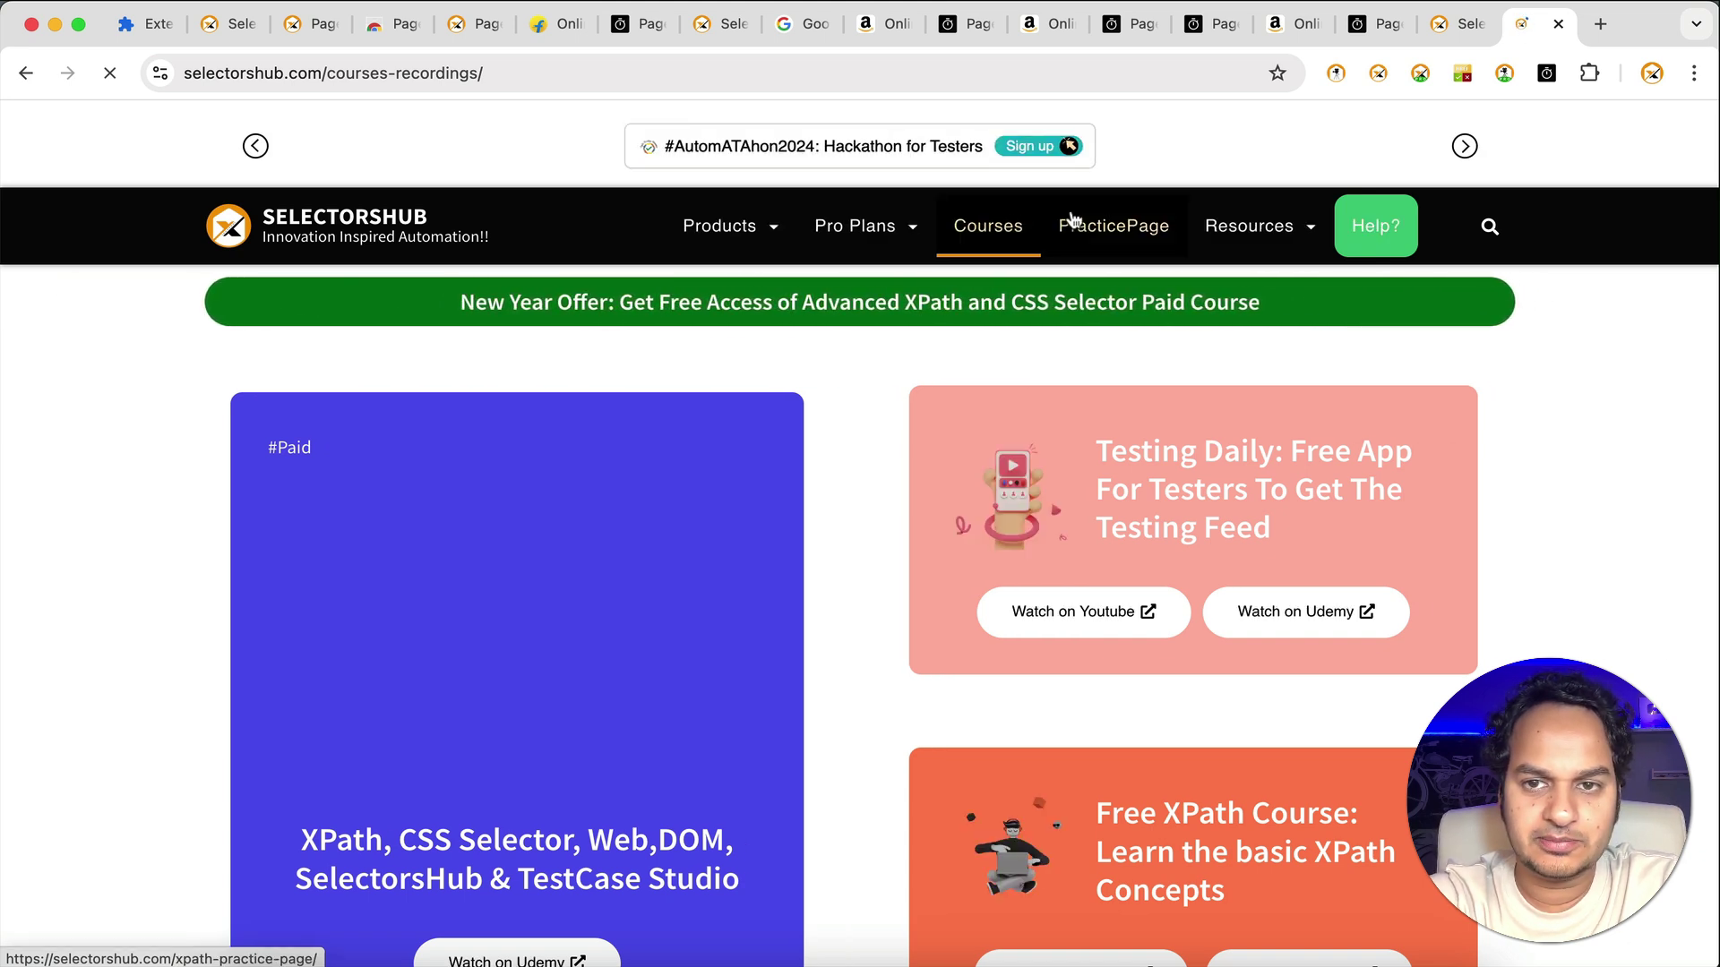
left_click(1119, 224)
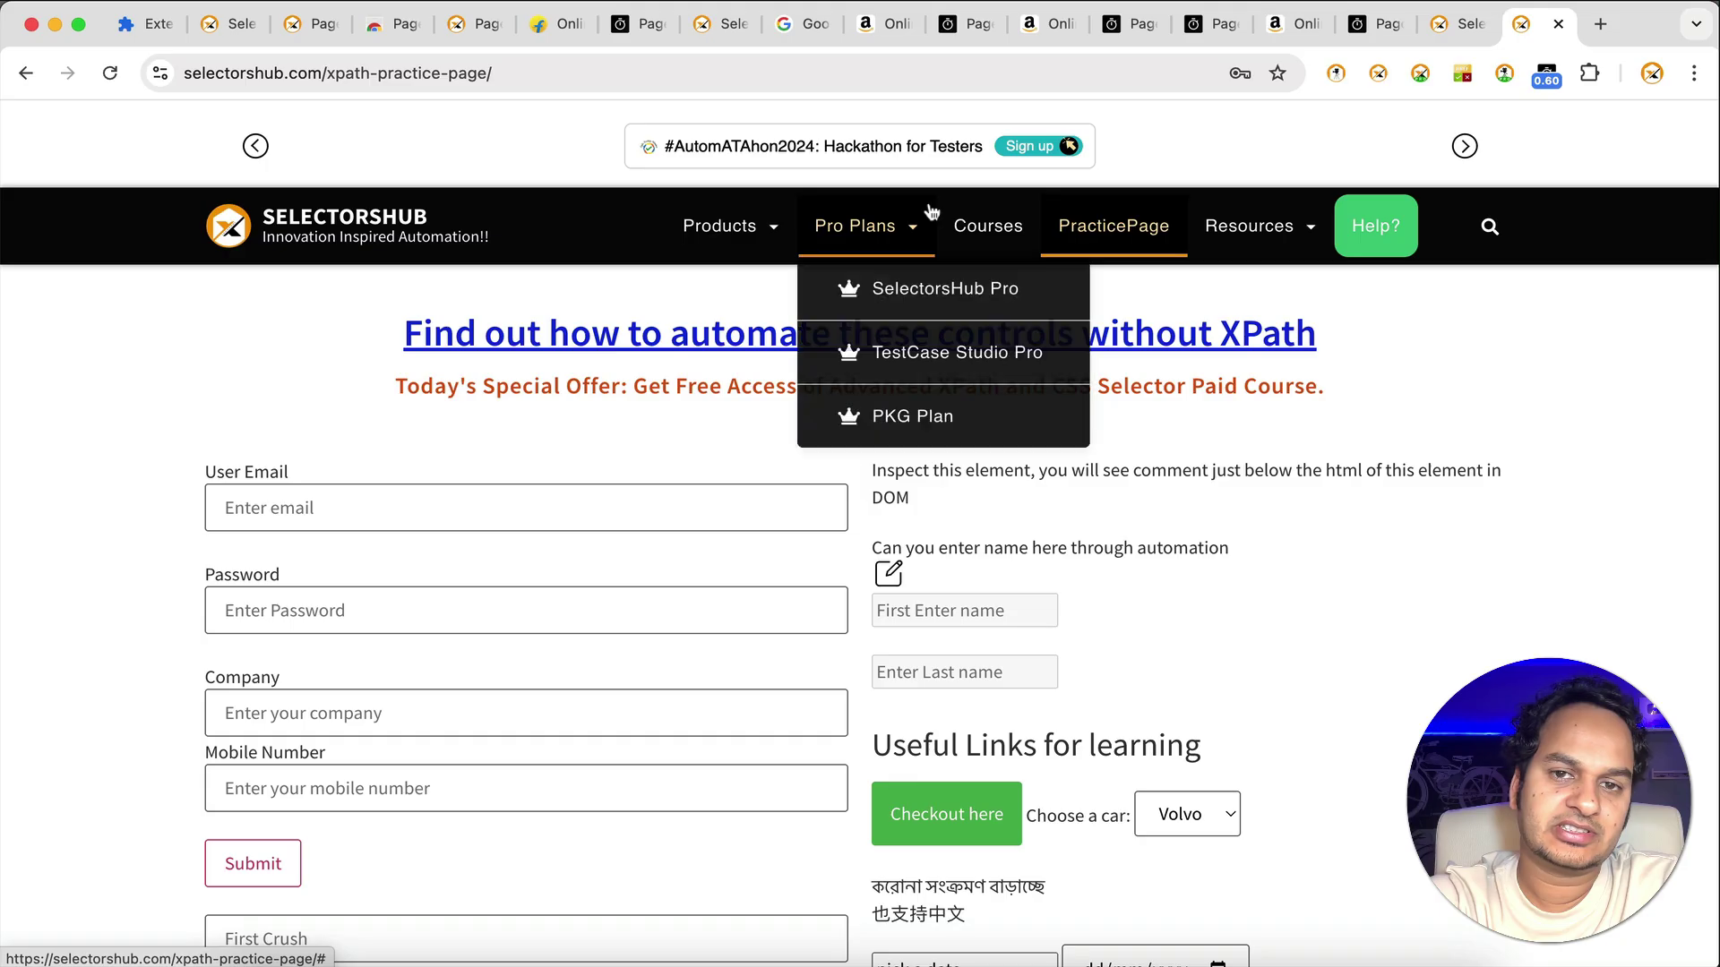
mouse_move(726, 231)
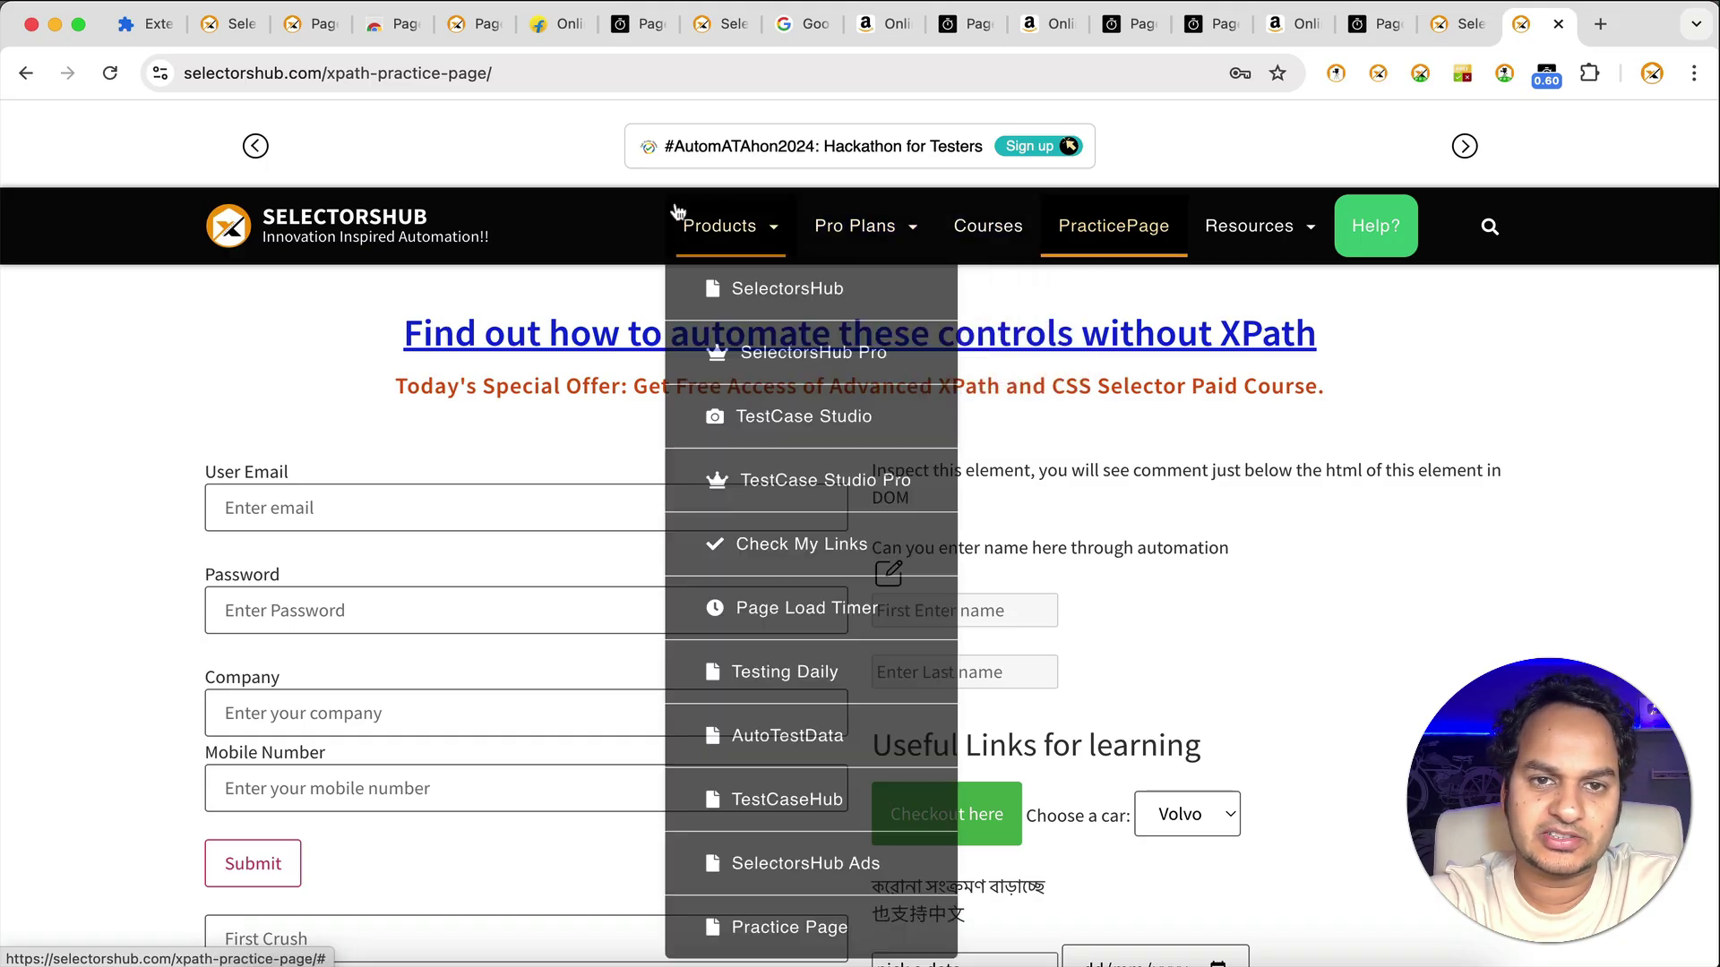
left_click(733, 544)
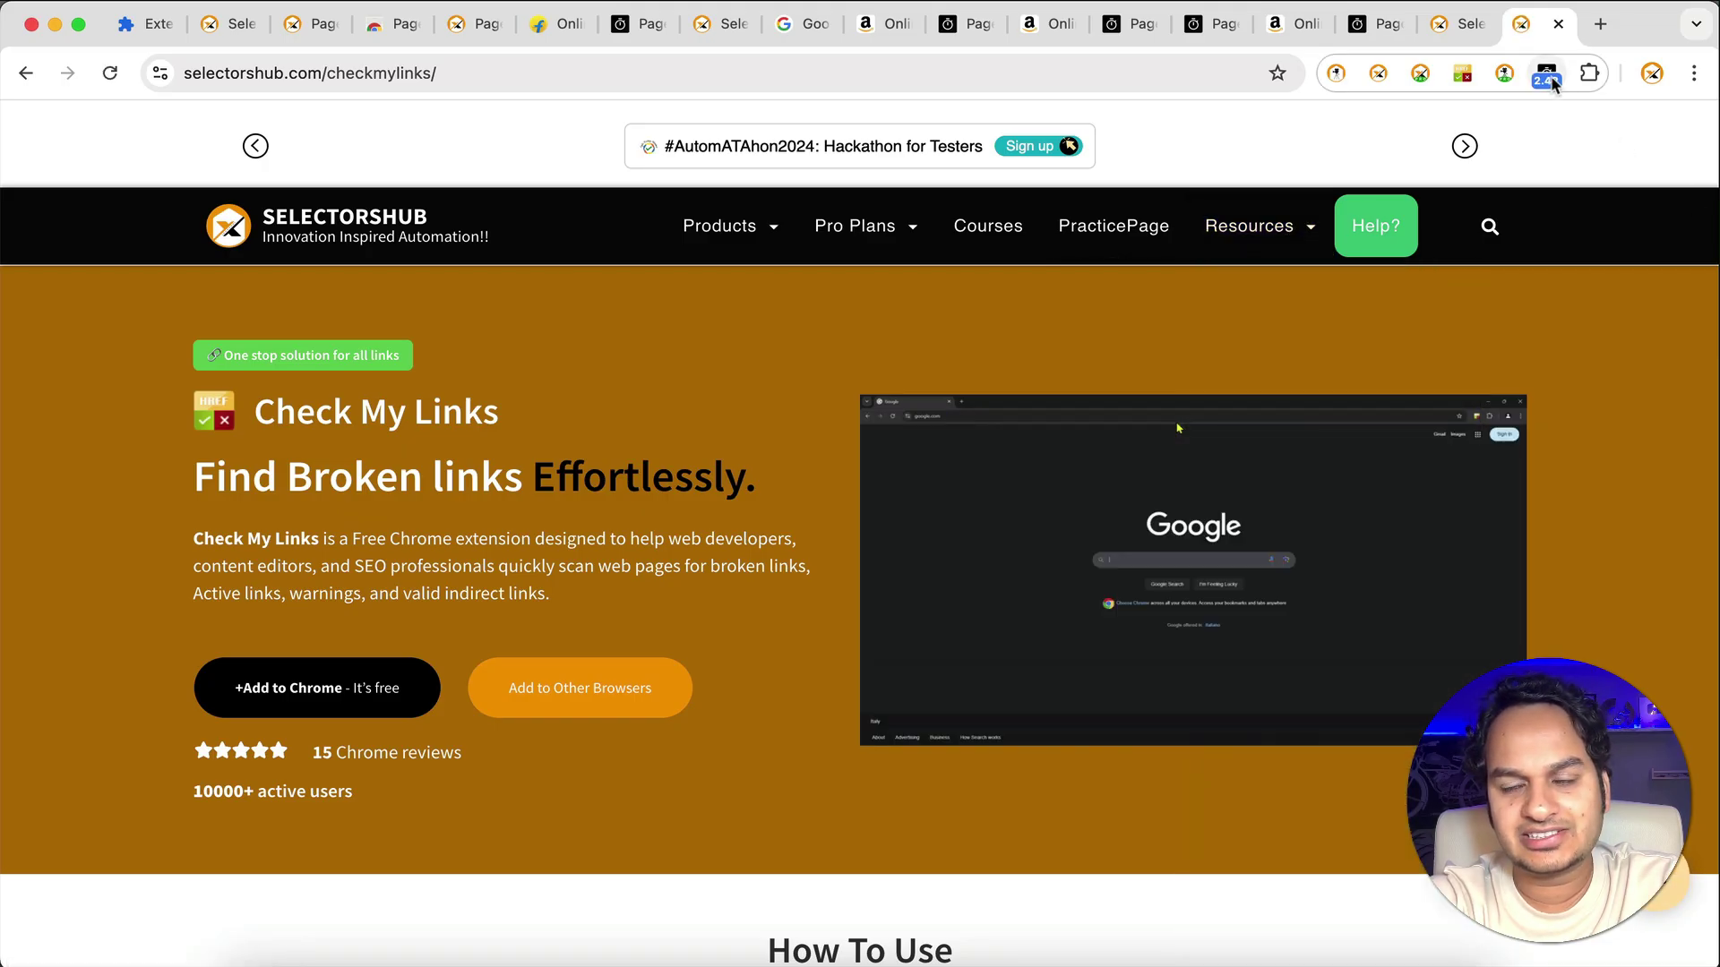
left_click(1548, 79)
left_click(1155, 735)
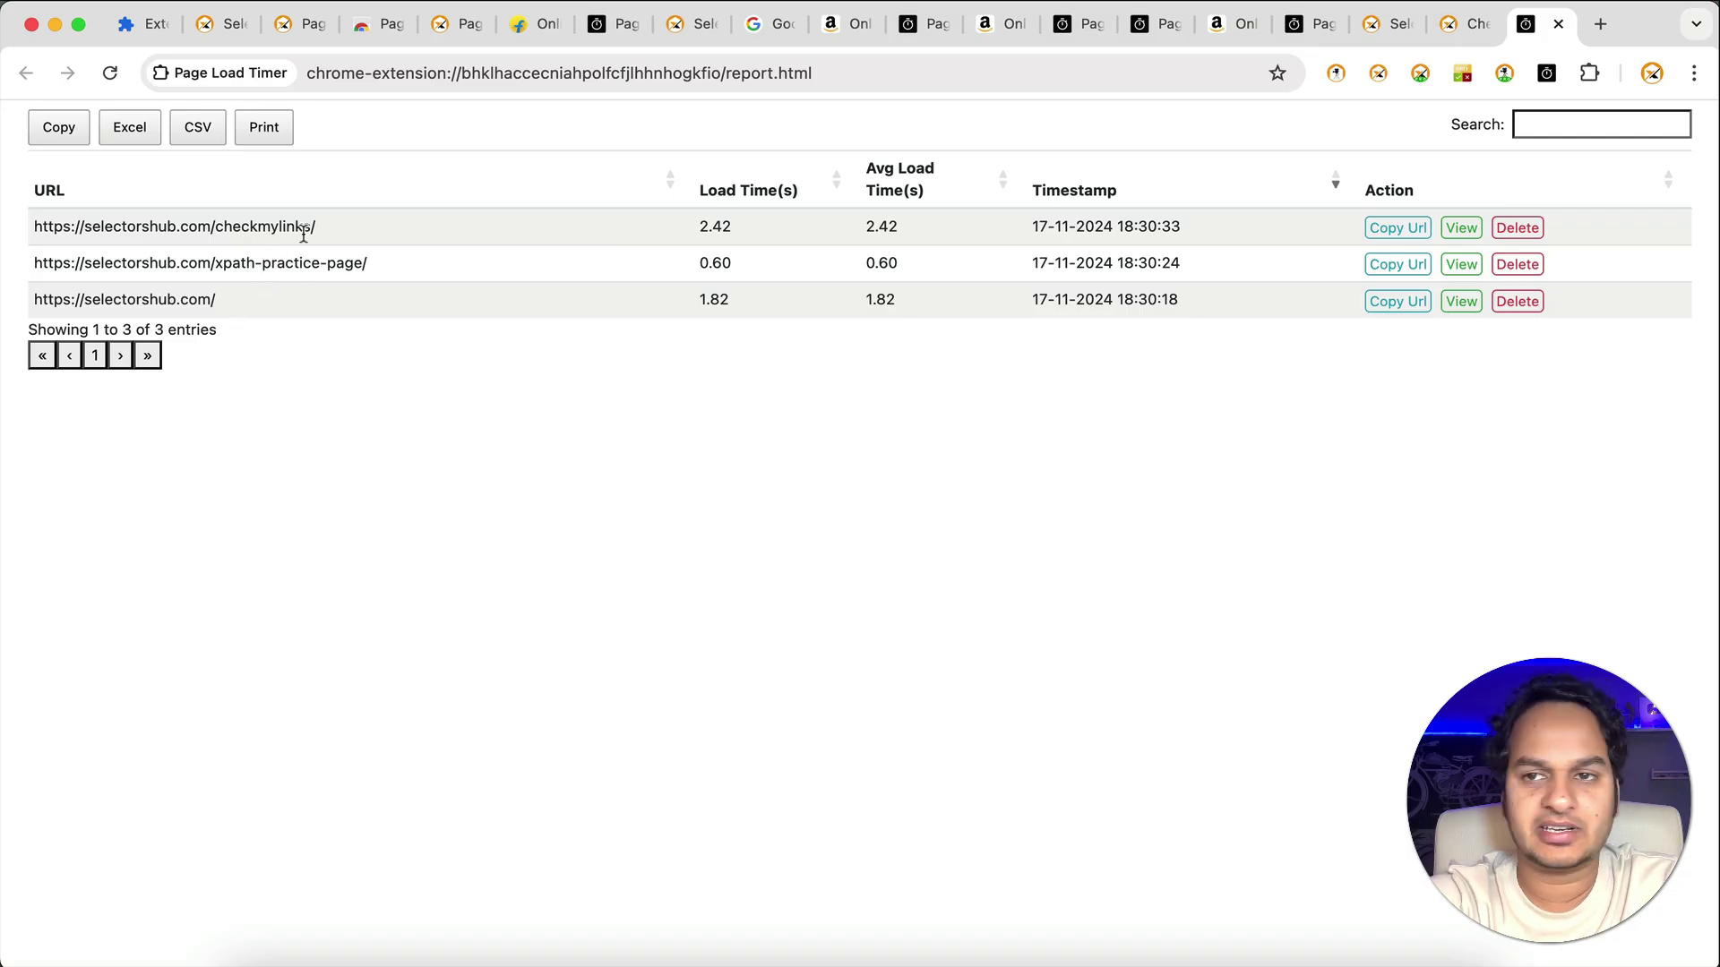
Open myntra.com in a new tab to check whether its load time is tracked, and return to the Check My Links tab.
left_click(1592, 27)
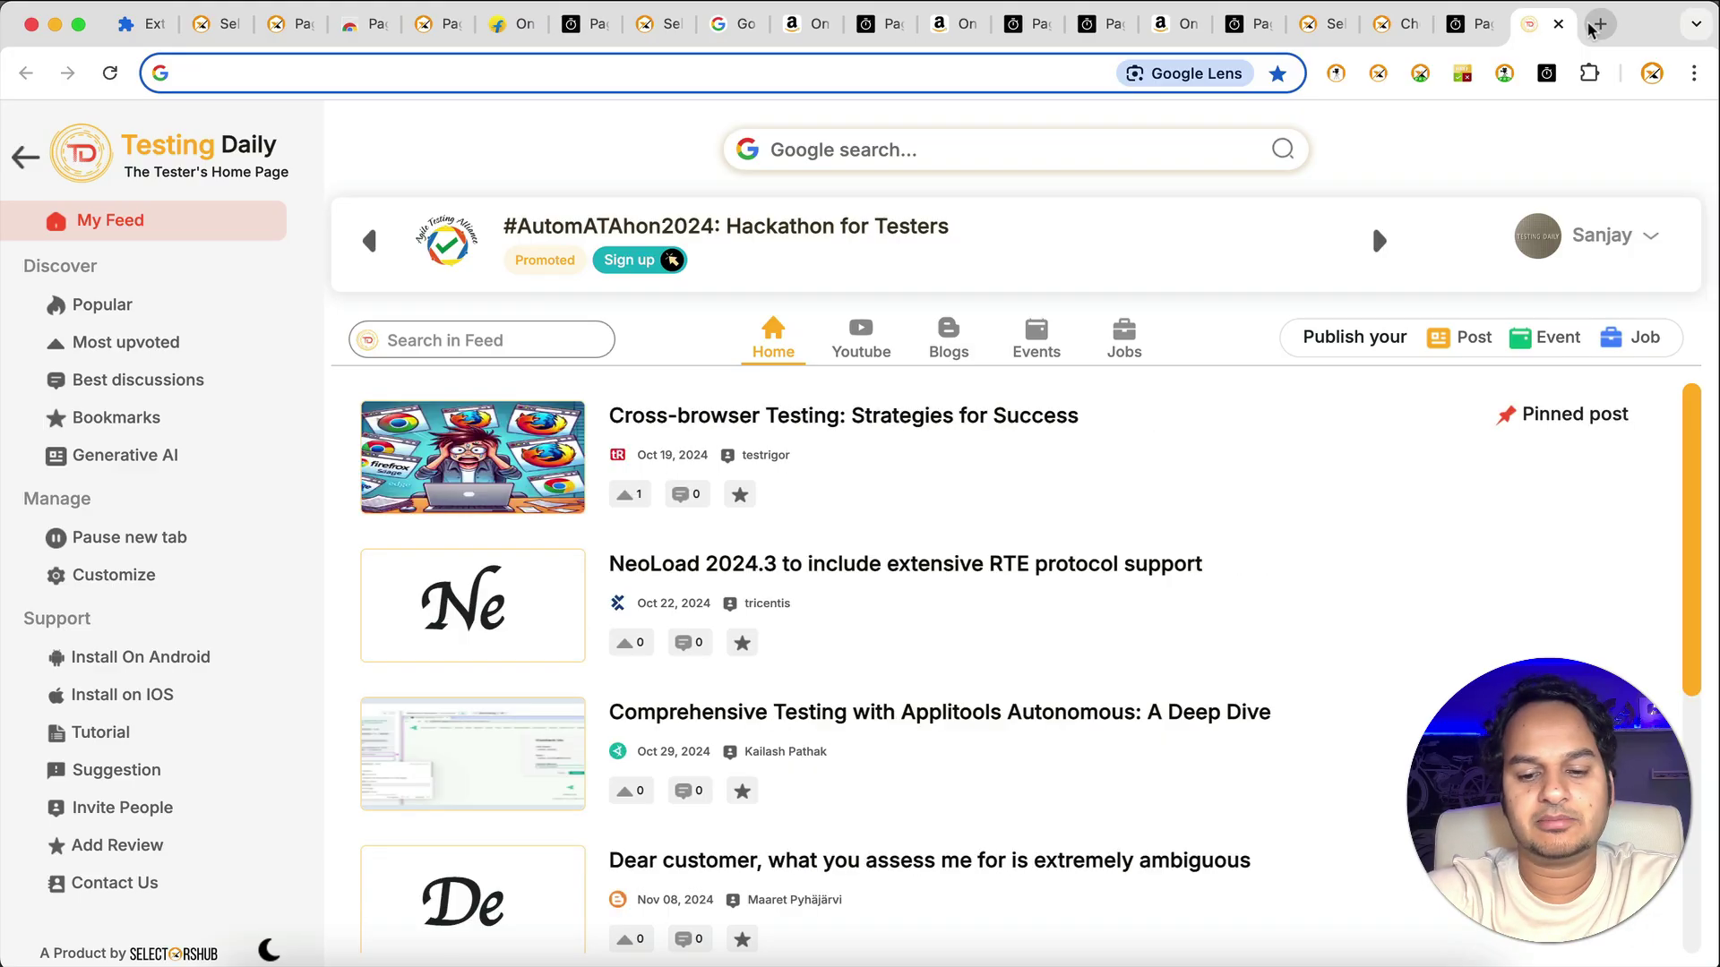
type("myntra")
key("Return")
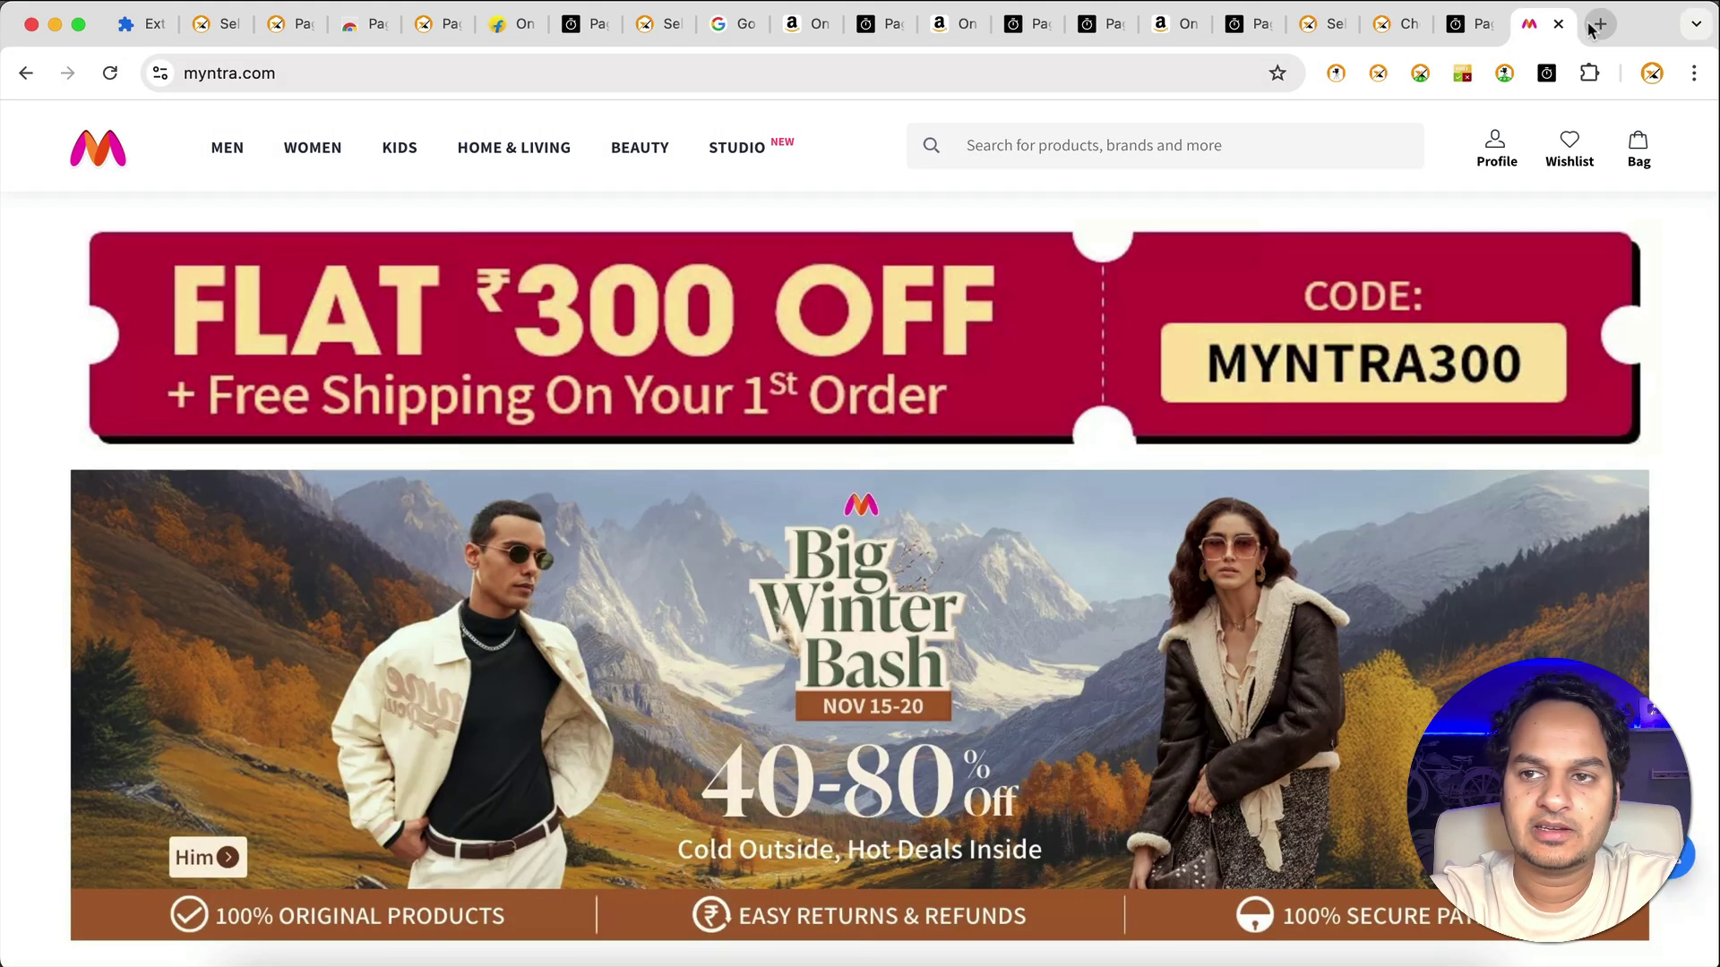
left_click(1393, 25)
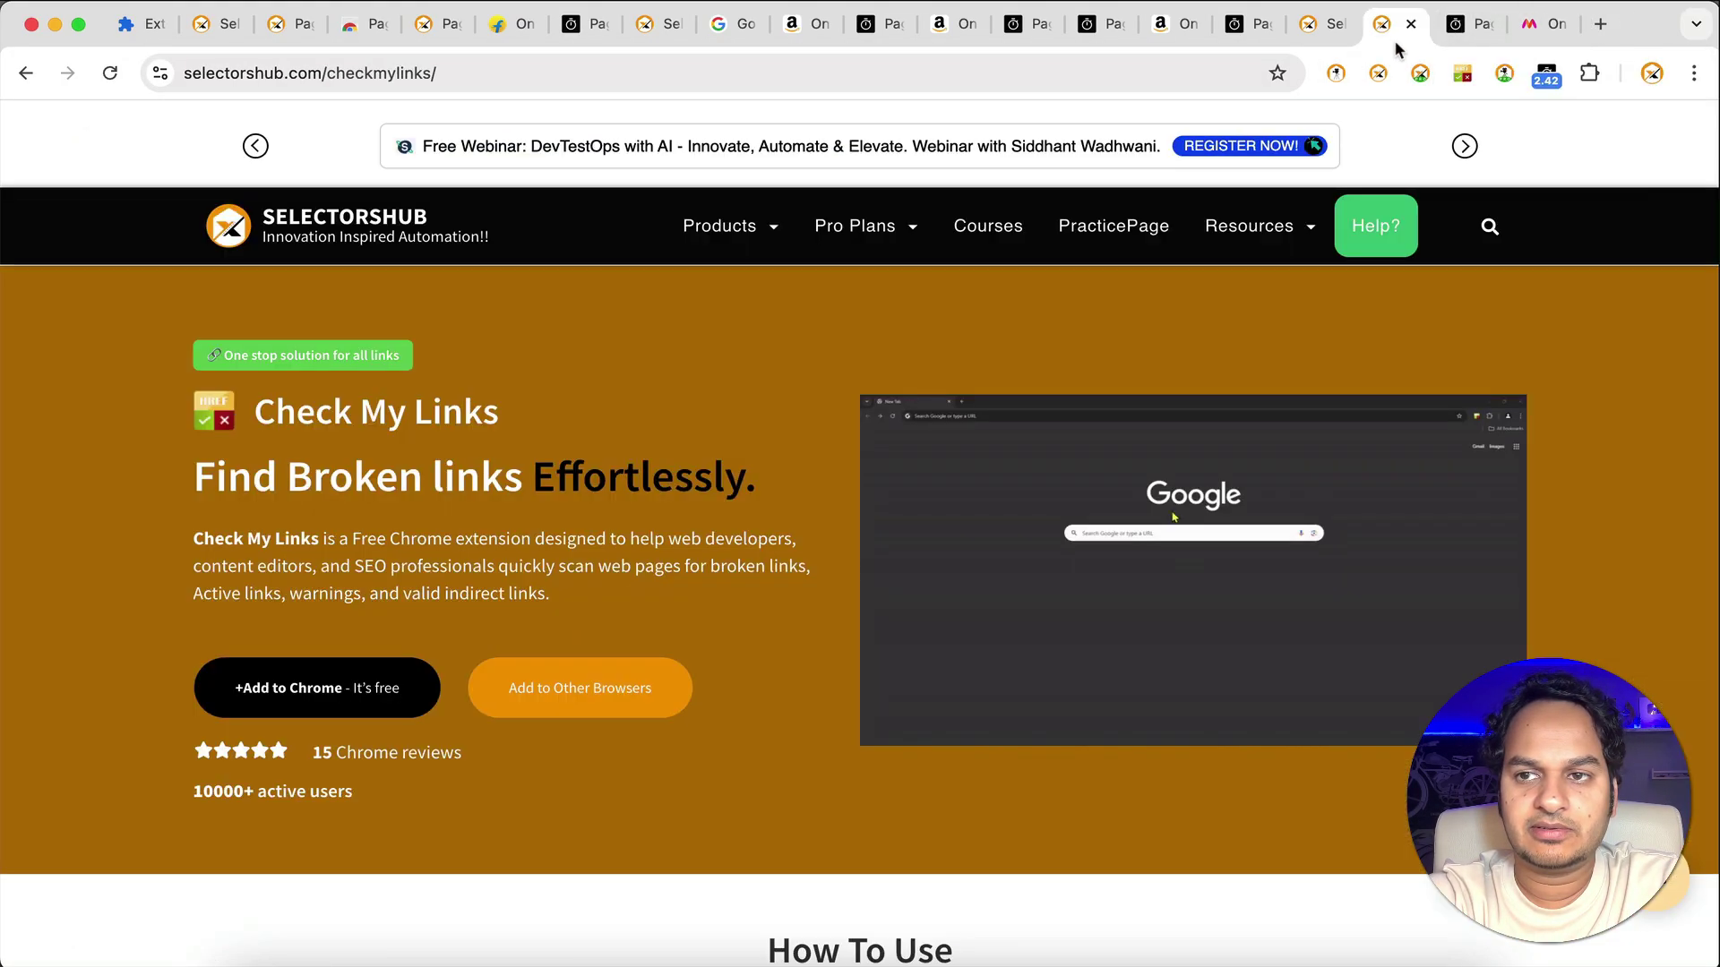
Load the selectorshub.com XPath practice page and the Certification page in a new tab, and view the updated report.
left_click(1599, 27)
type("sele")
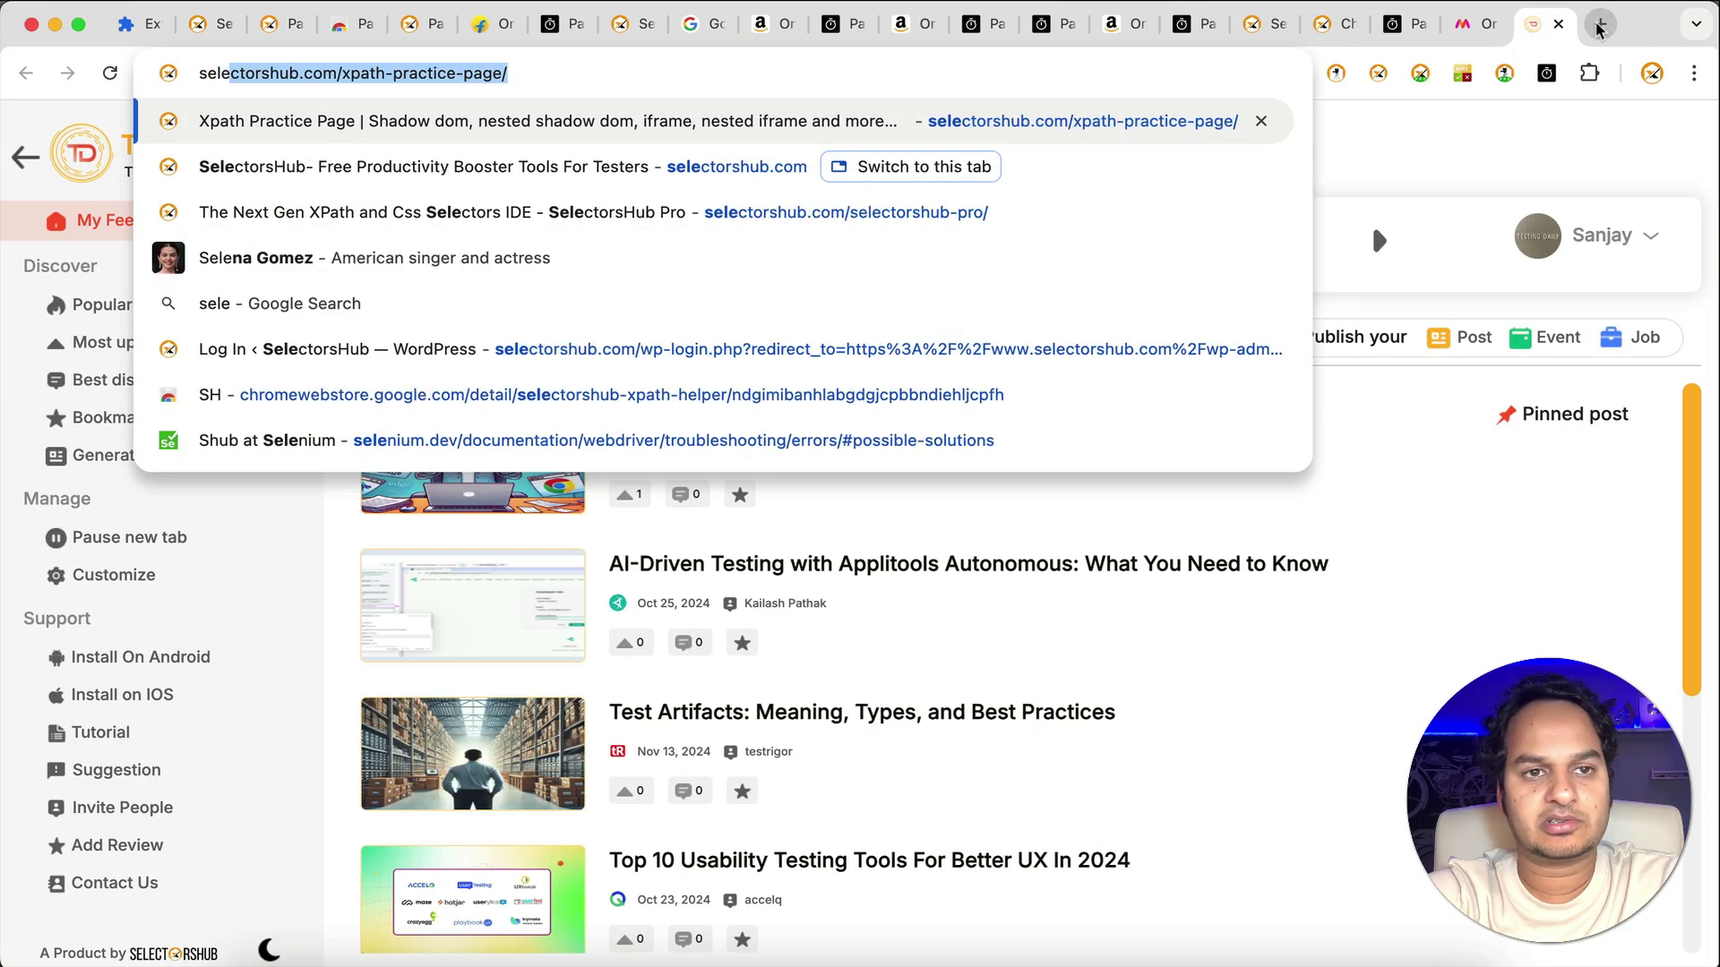
key("Return")
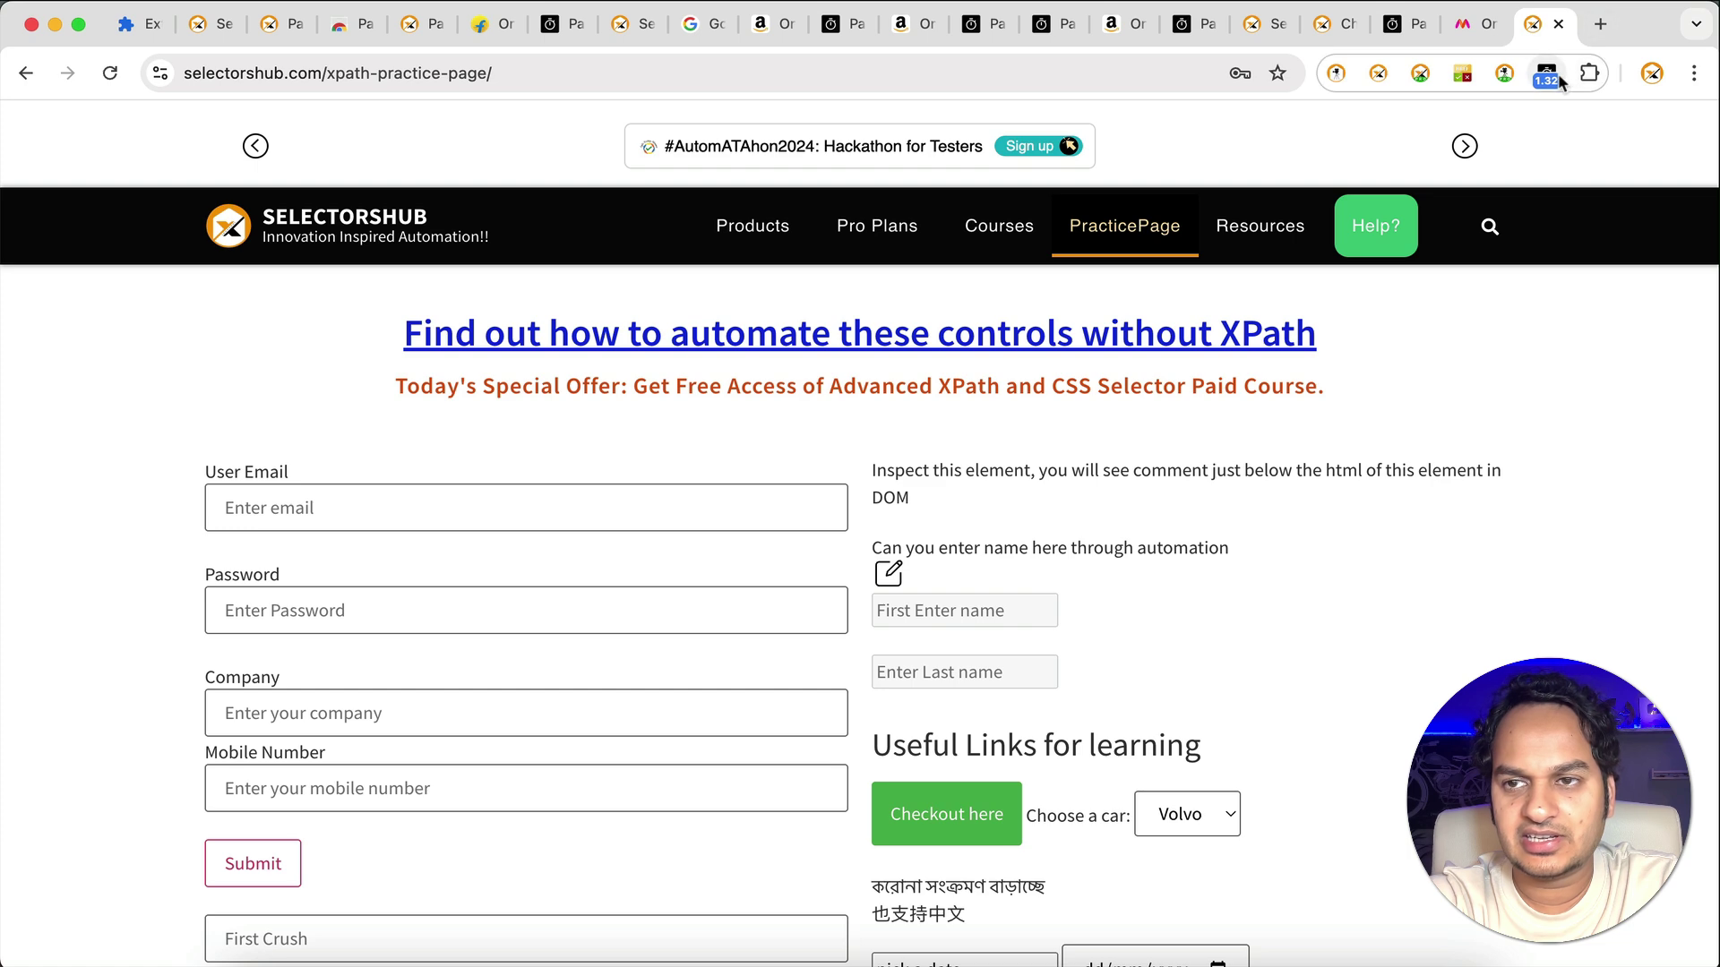
mouse_move(1254, 227)
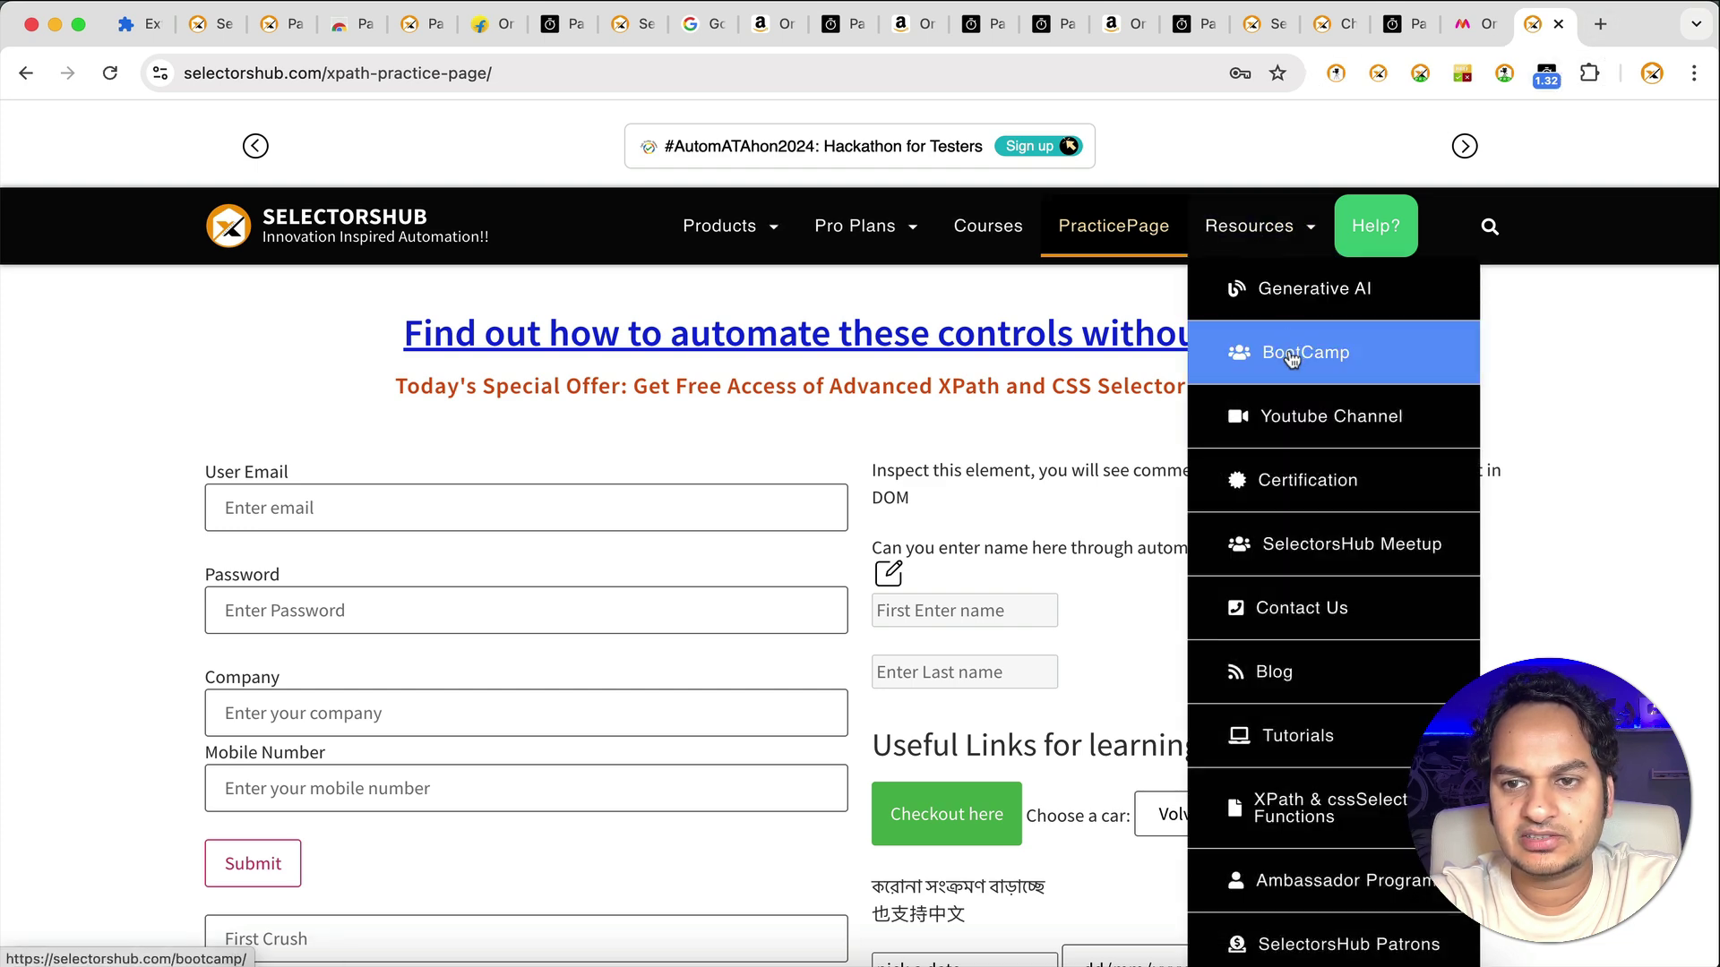
left_click(1298, 478)
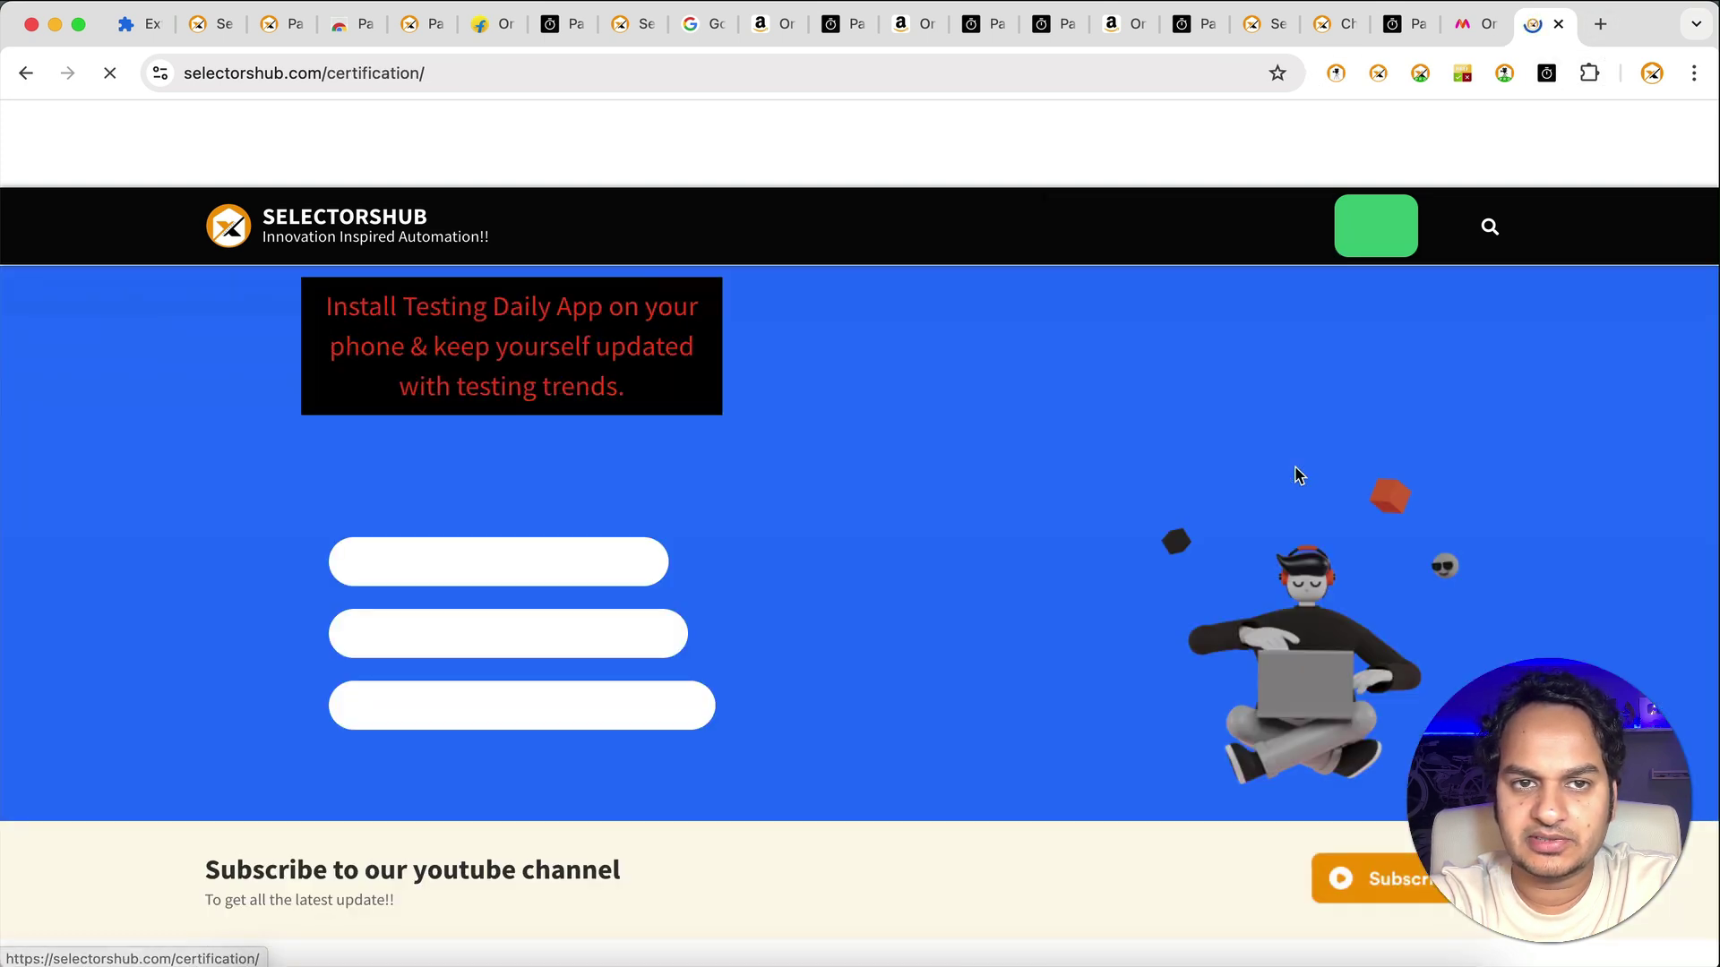
left_click(1549, 79)
left_click(1155, 716)
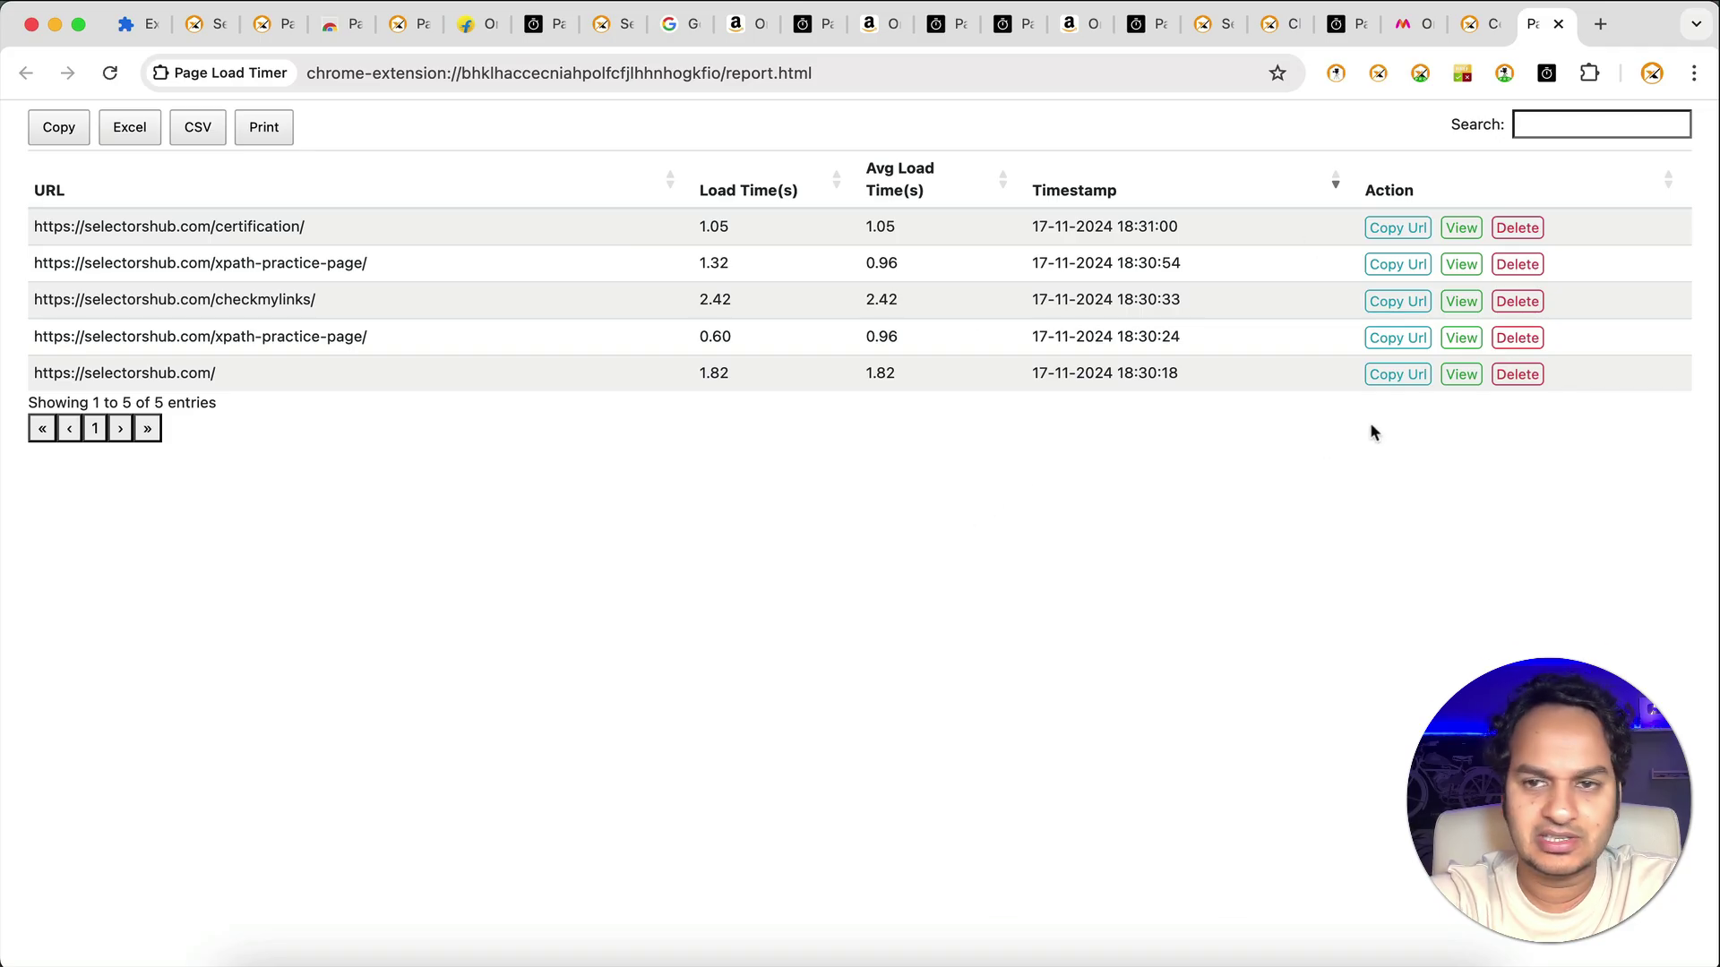
Delete the newer xpath-practice-page entry from the report and sort the entries by load time in descending order.
left_click(1525, 268)
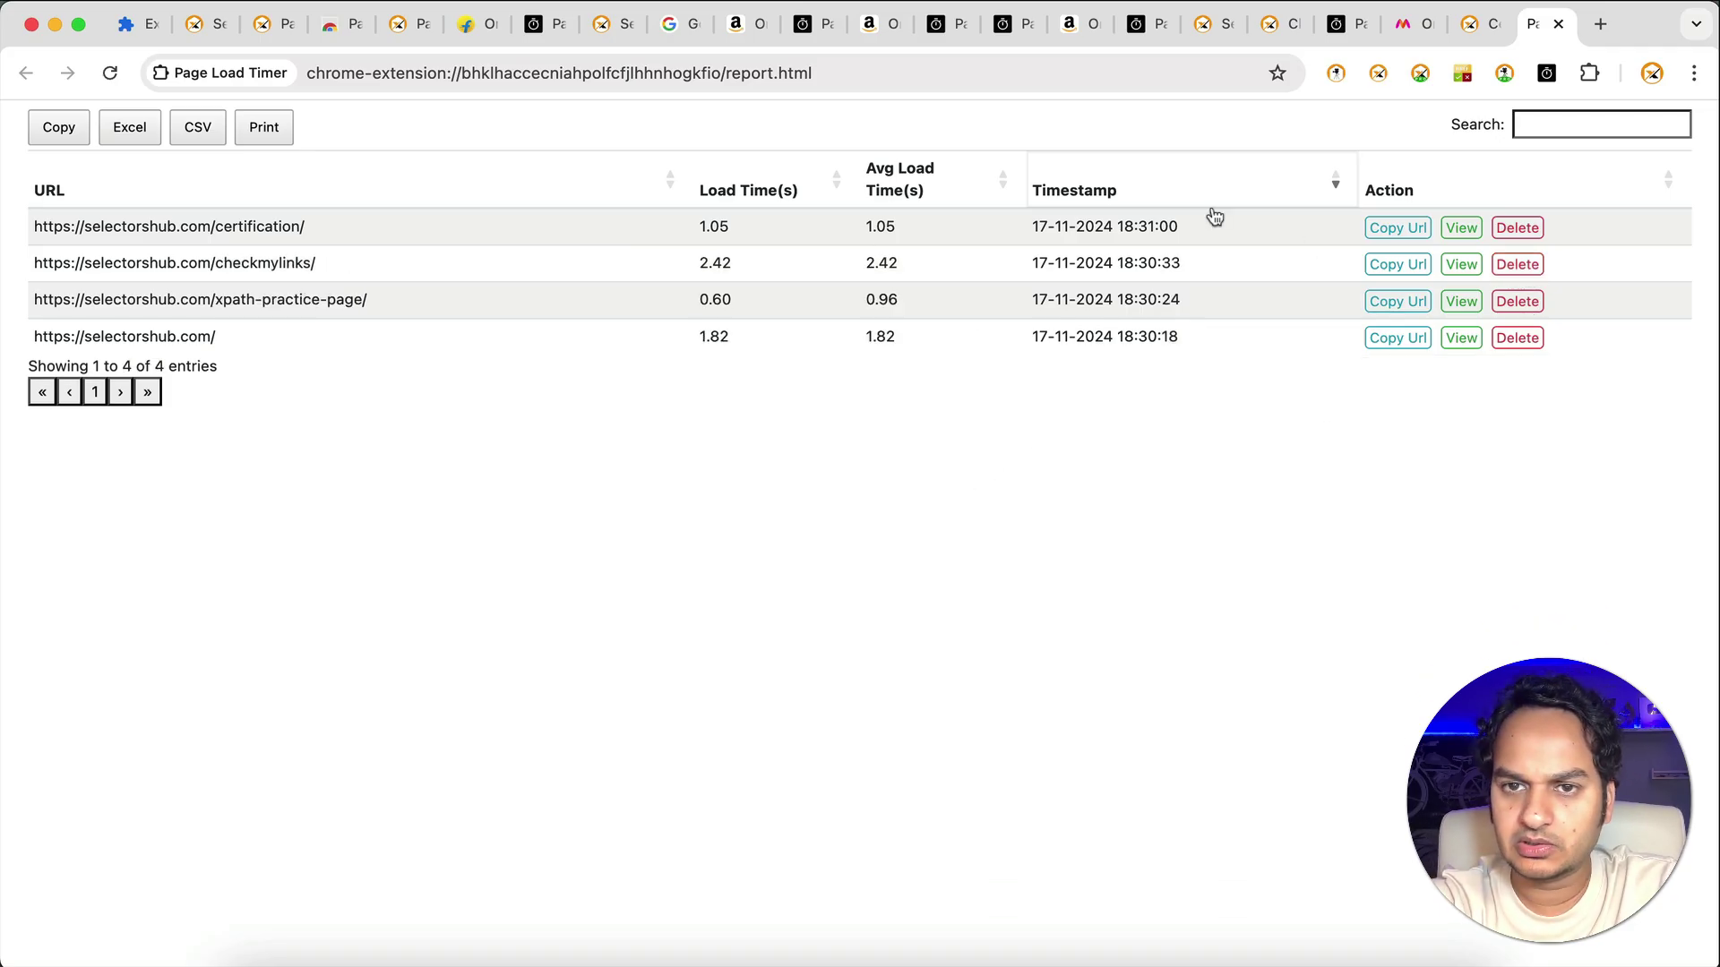
left_click(745, 192)
left_click(745, 192)
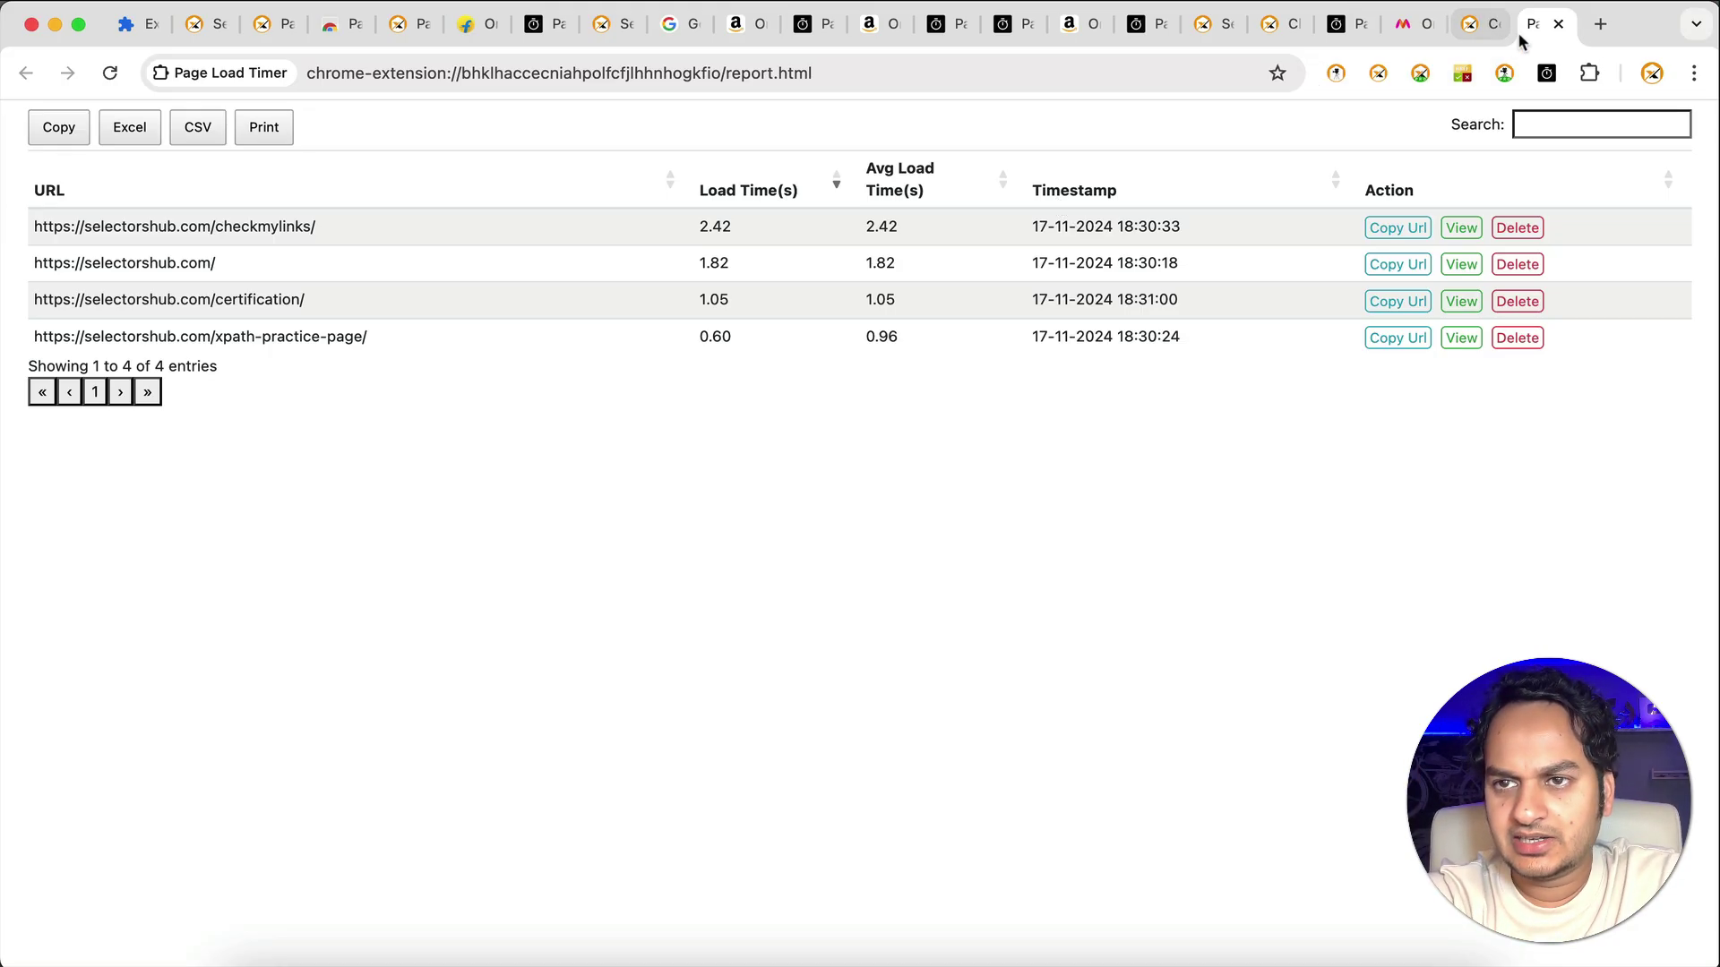
Review the whitelist settings from the Certification page tab and copy the myntra.com address from its tab.
left_click(1475, 25)
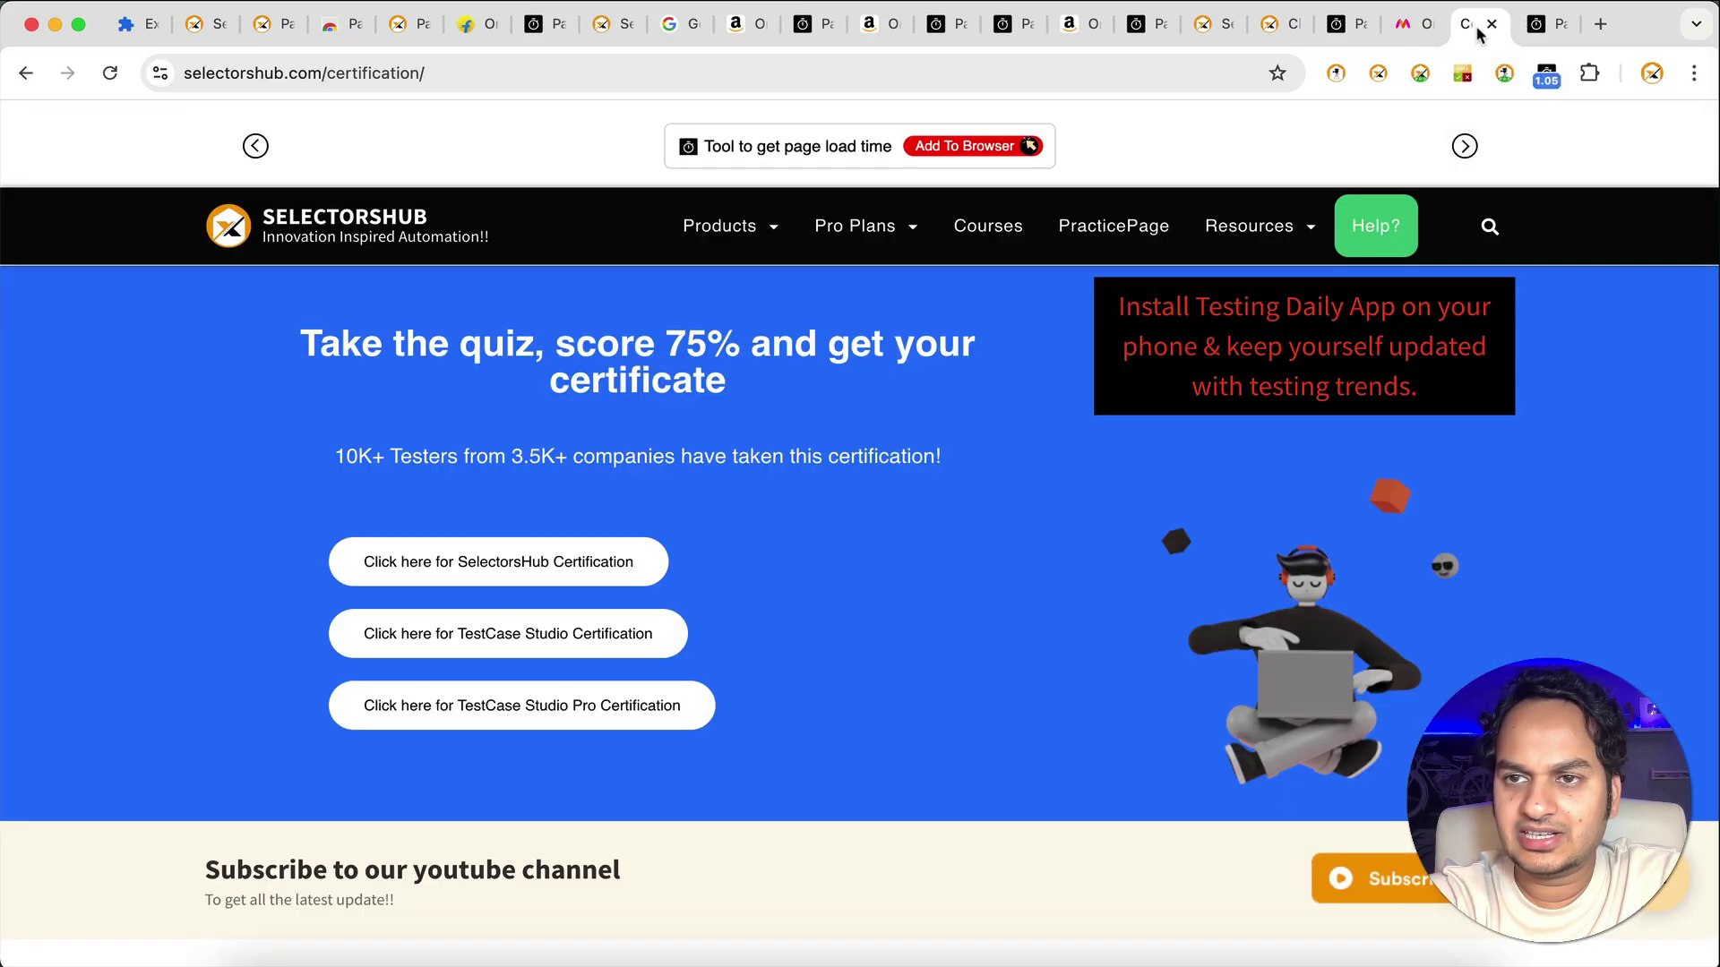
left_click(1547, 76)
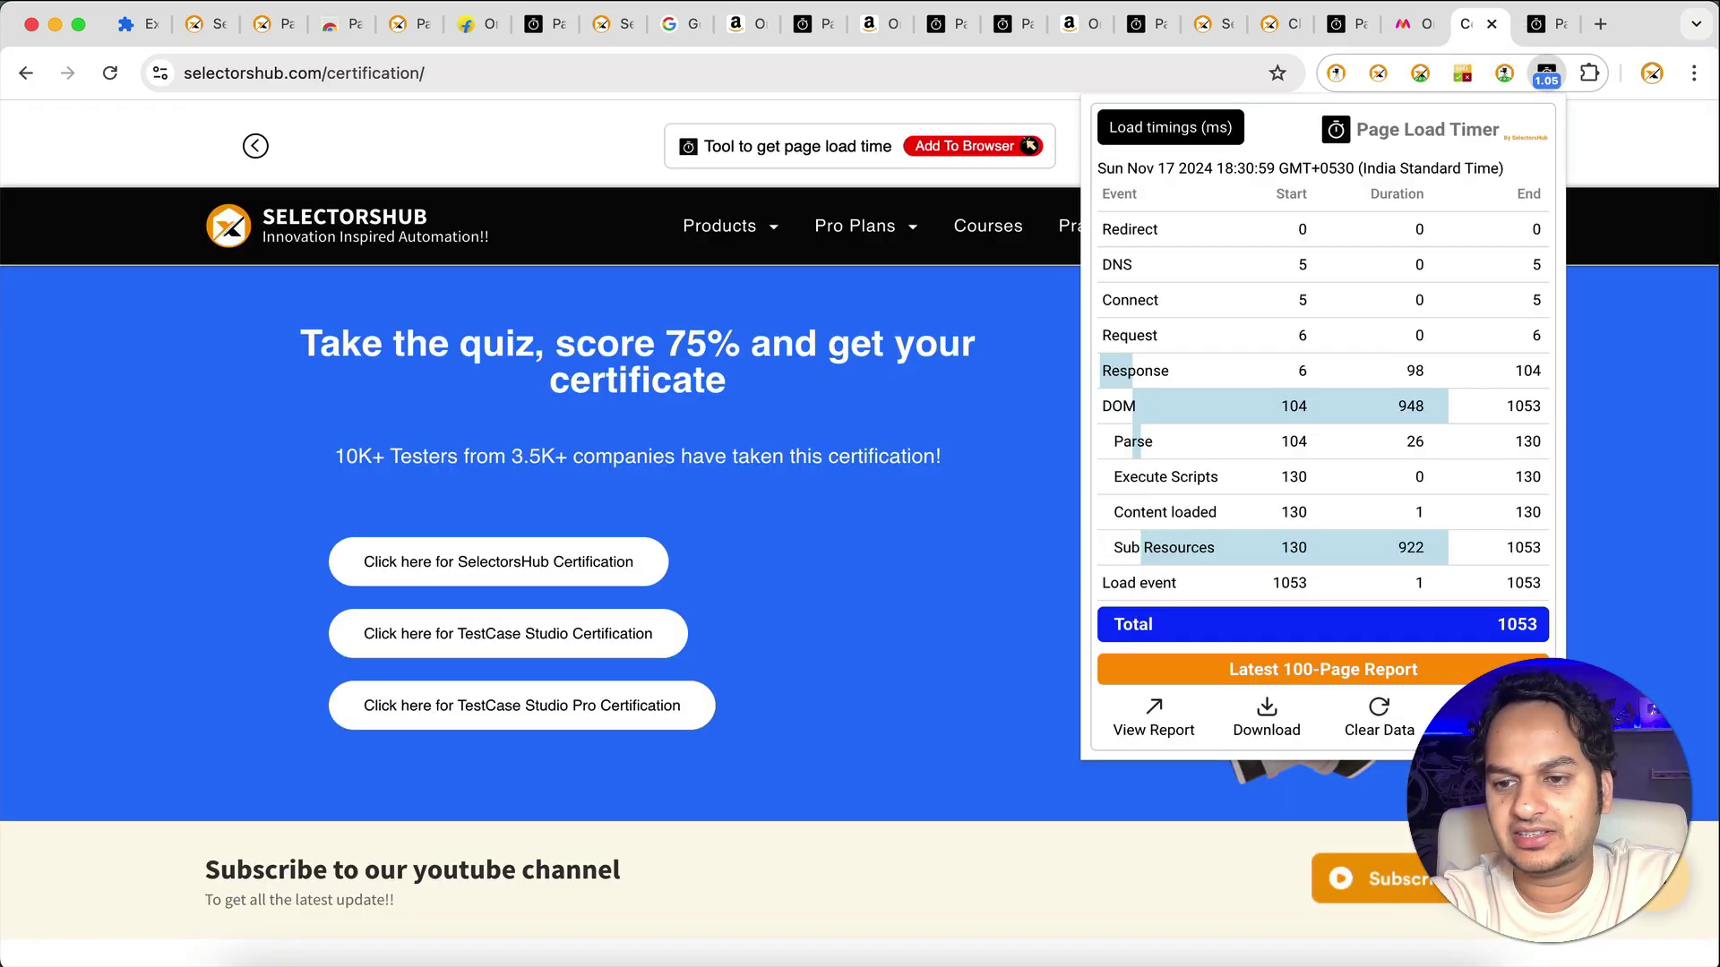
left_click(1489, 712)
left_click(1427, 538)
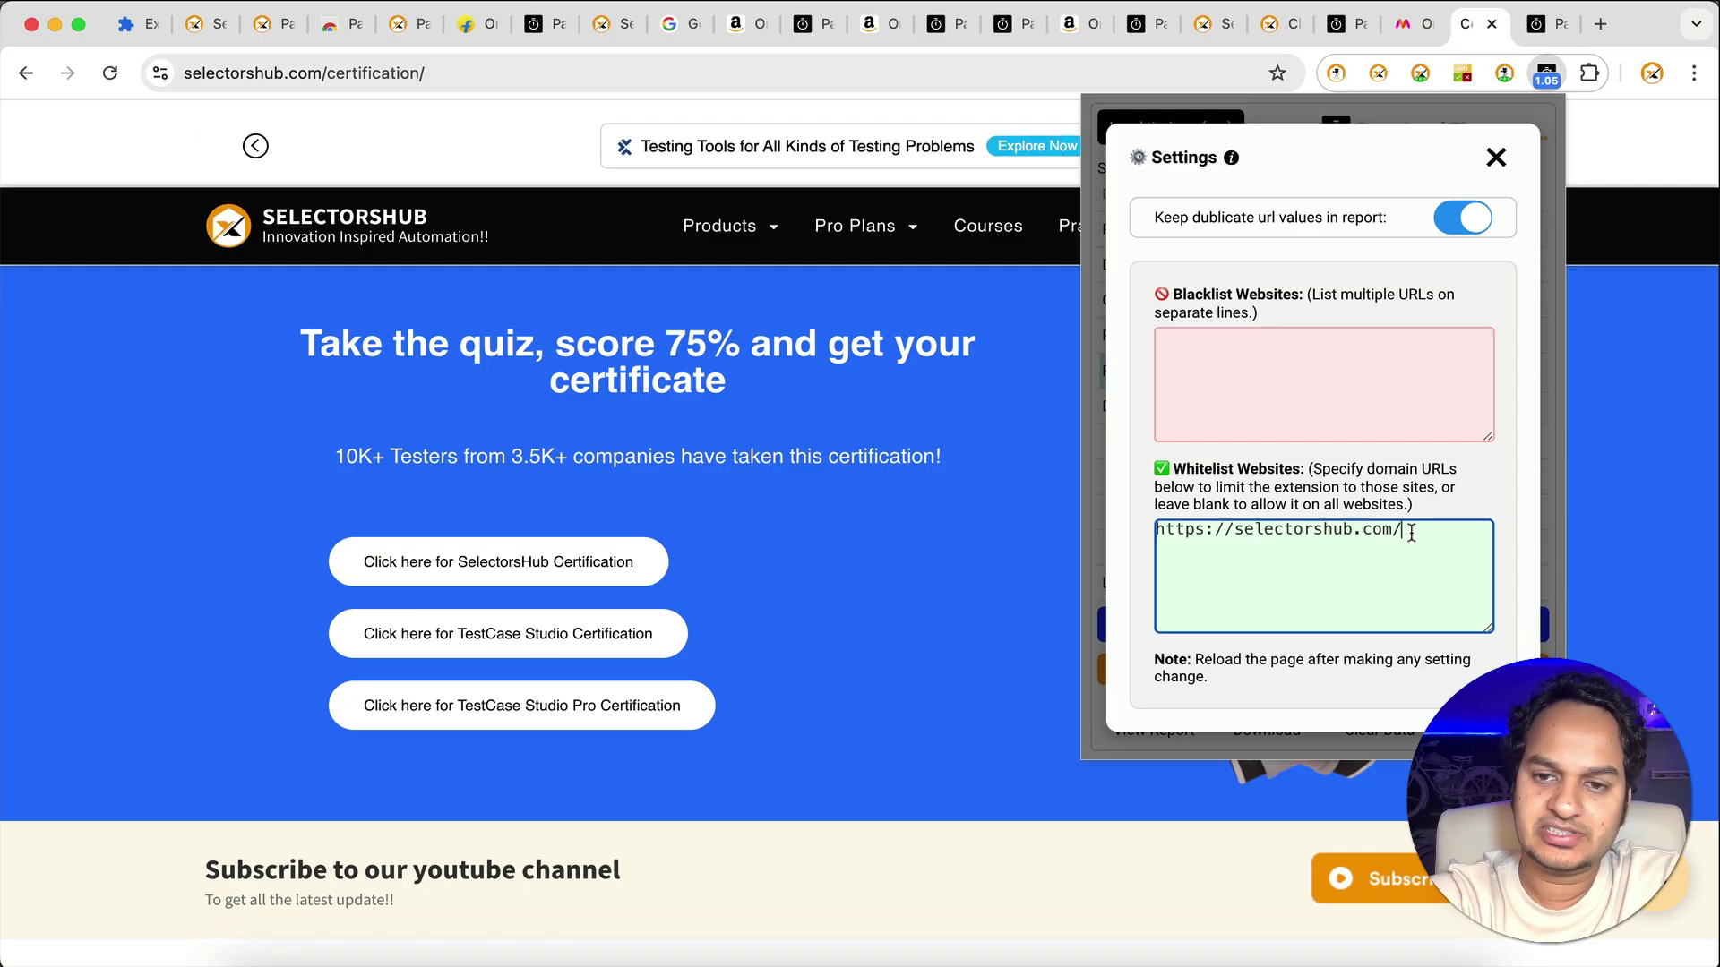
left_click(1415, 24)
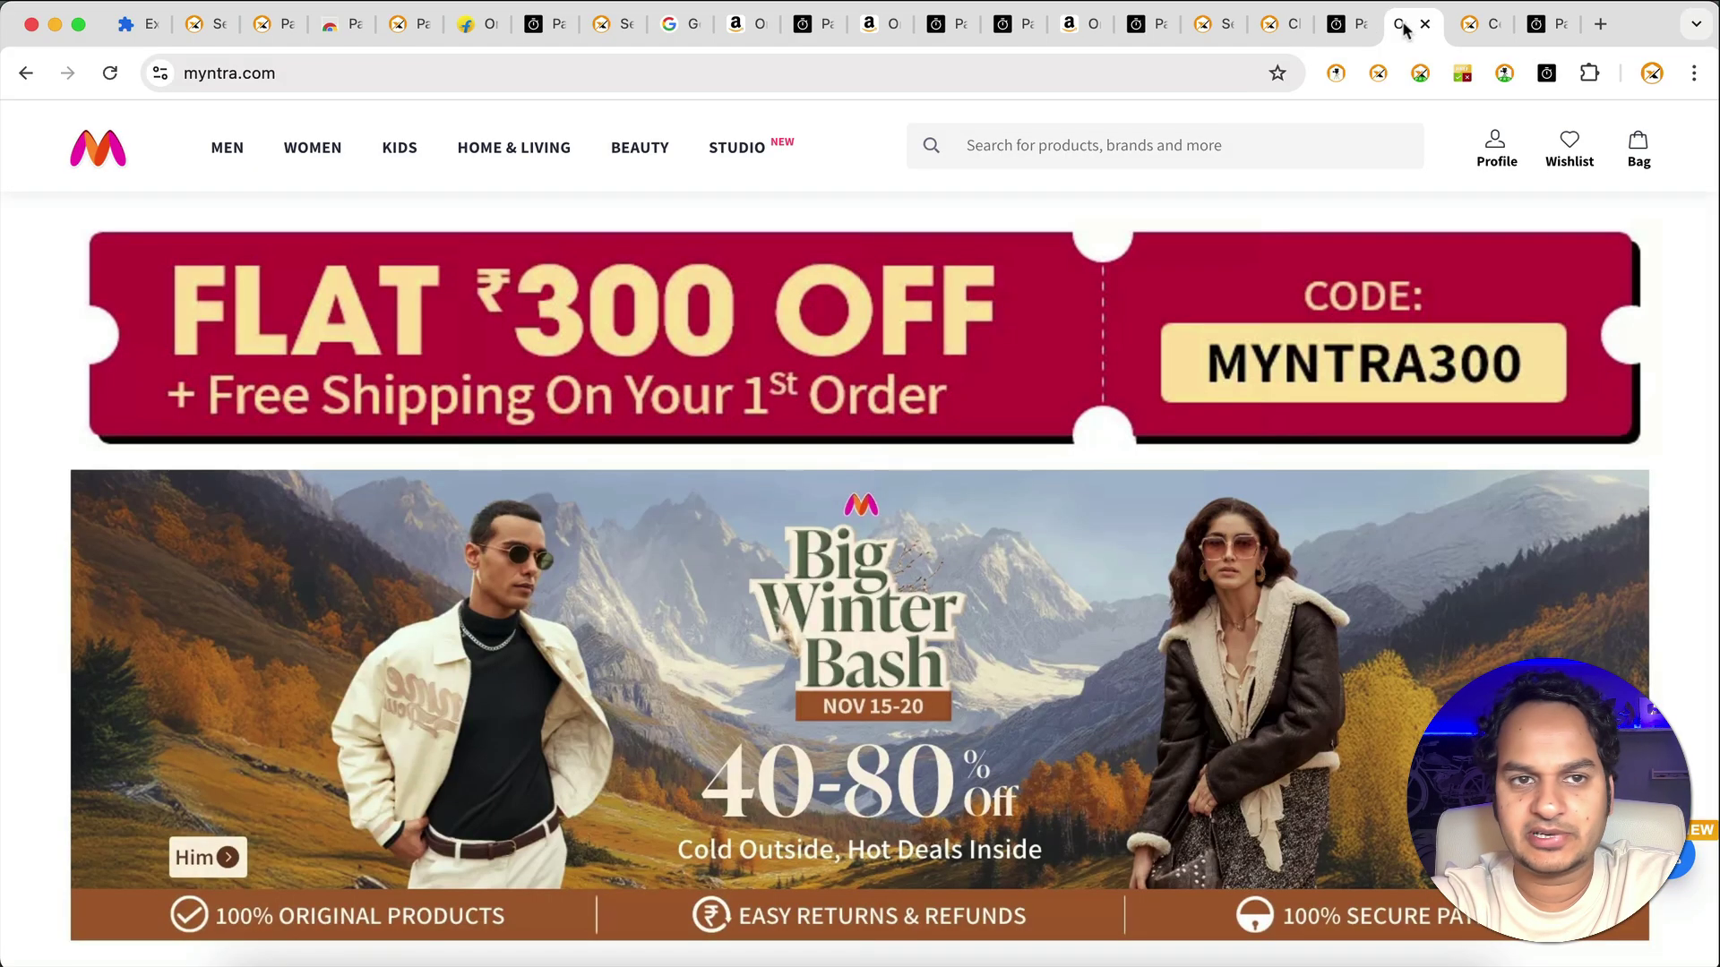
left_click(1043, 71)
key("super+c")
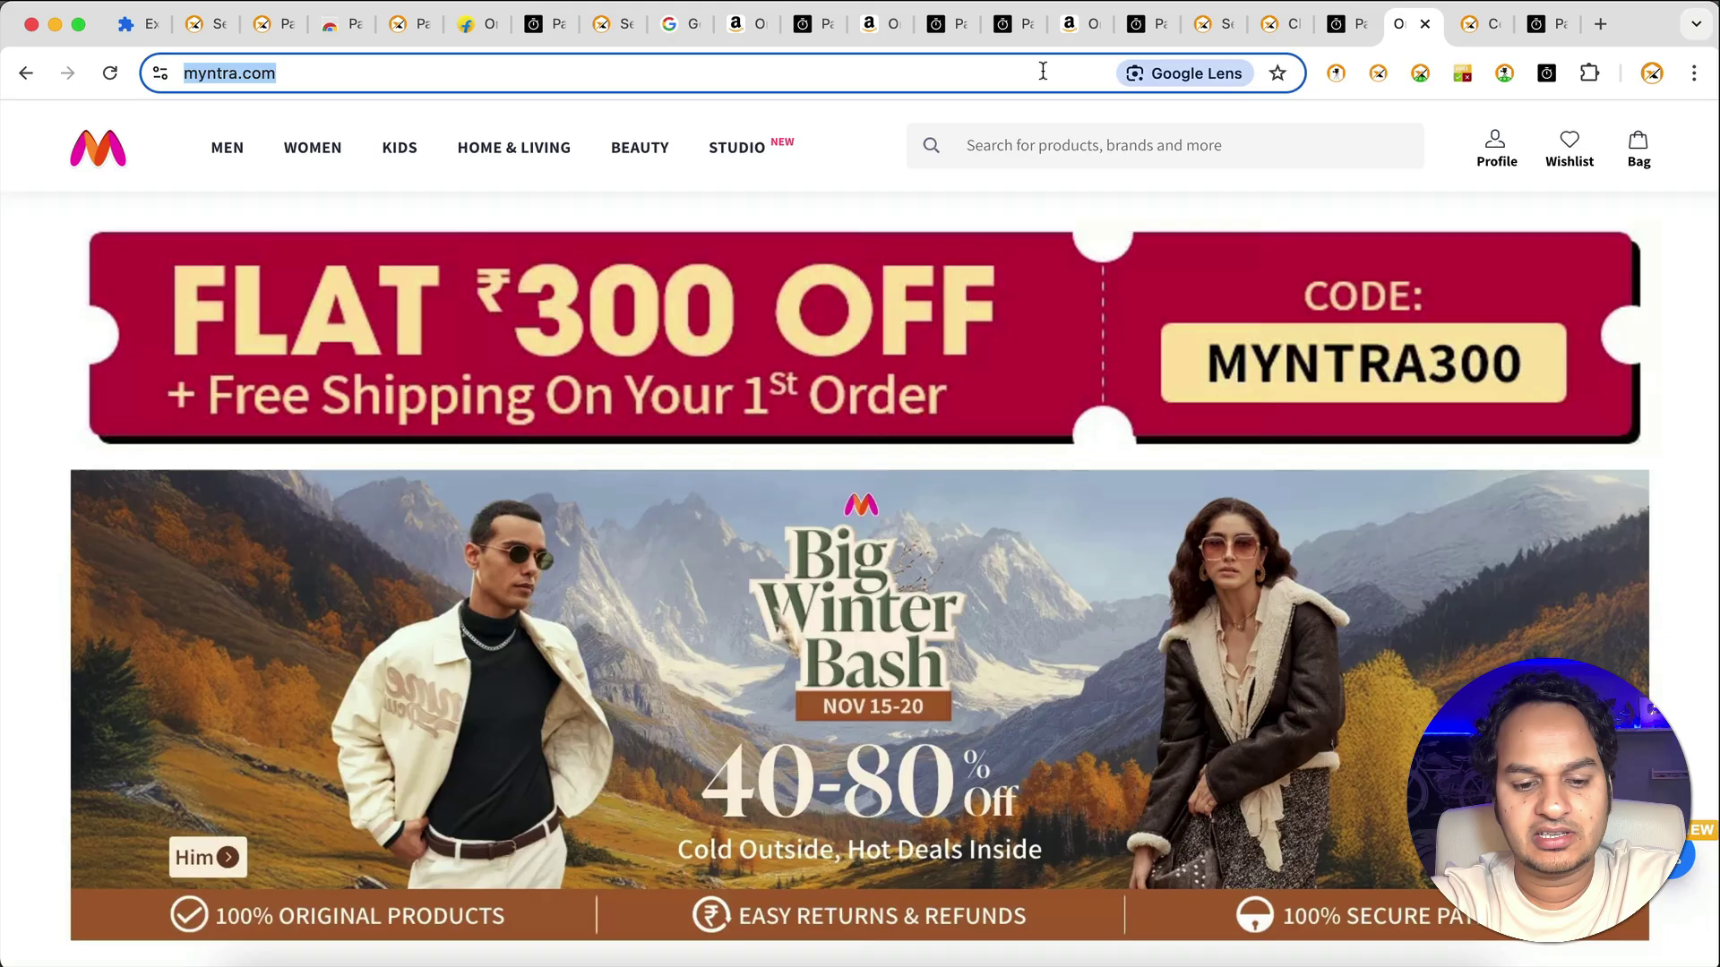
left_click(1476, 27)
left_click(1547, 72)
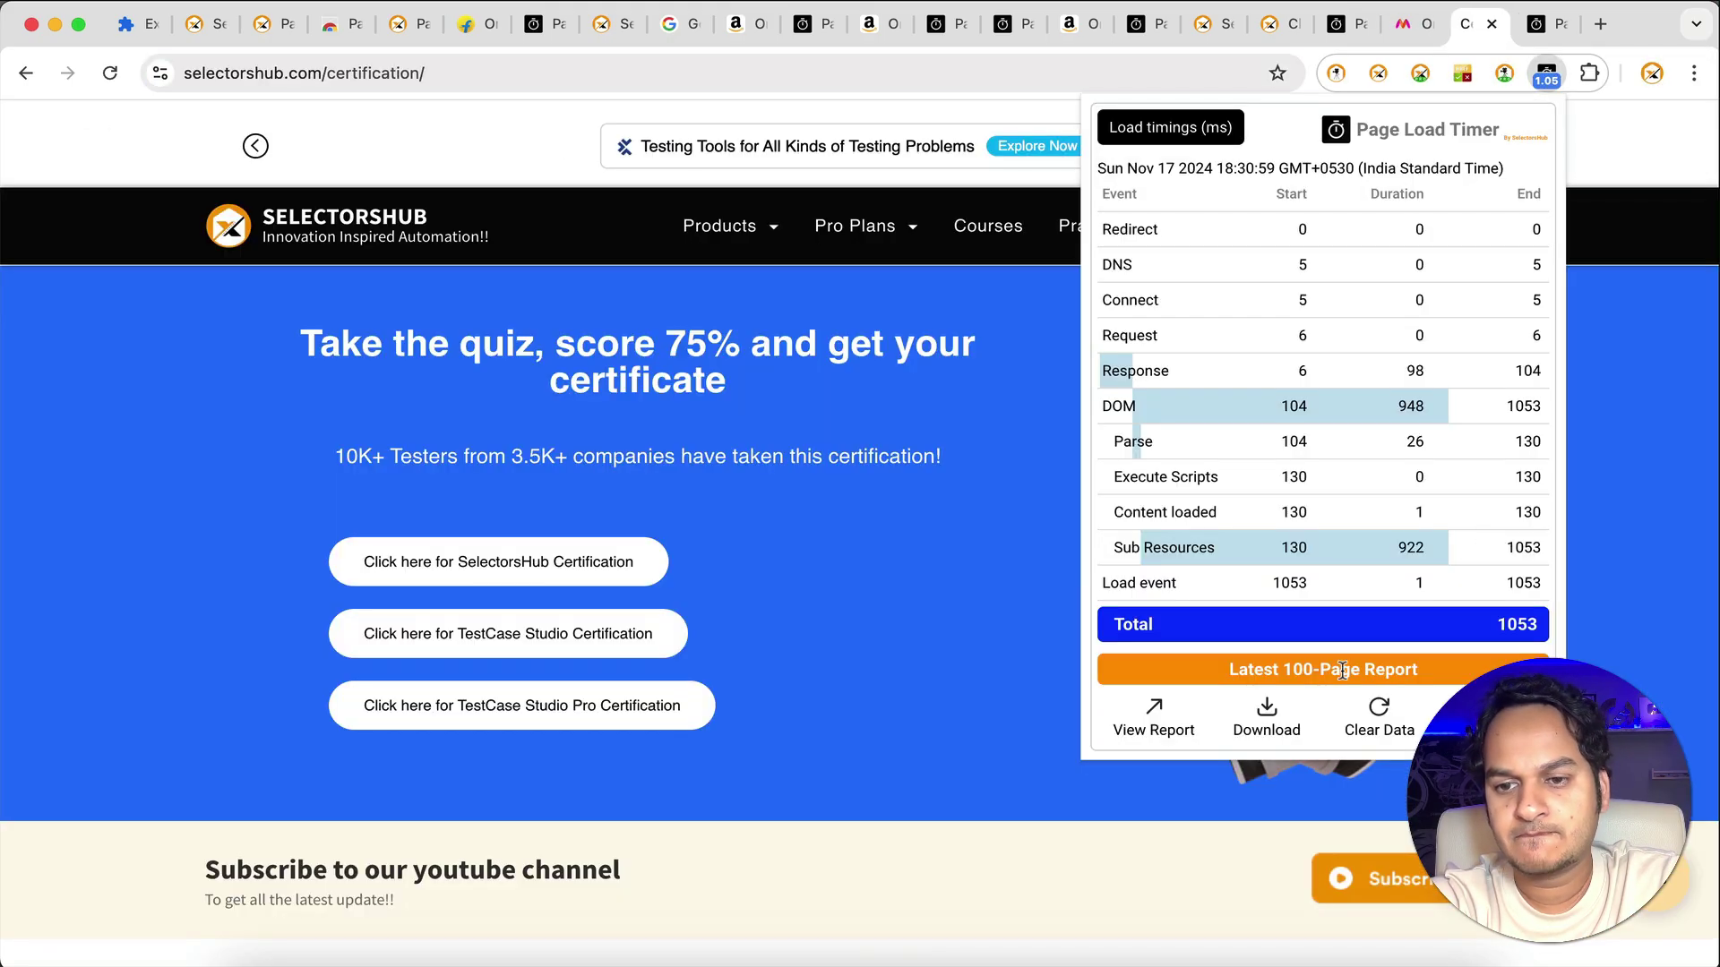
left_click(1492, 713)
left_click(1276, 587)
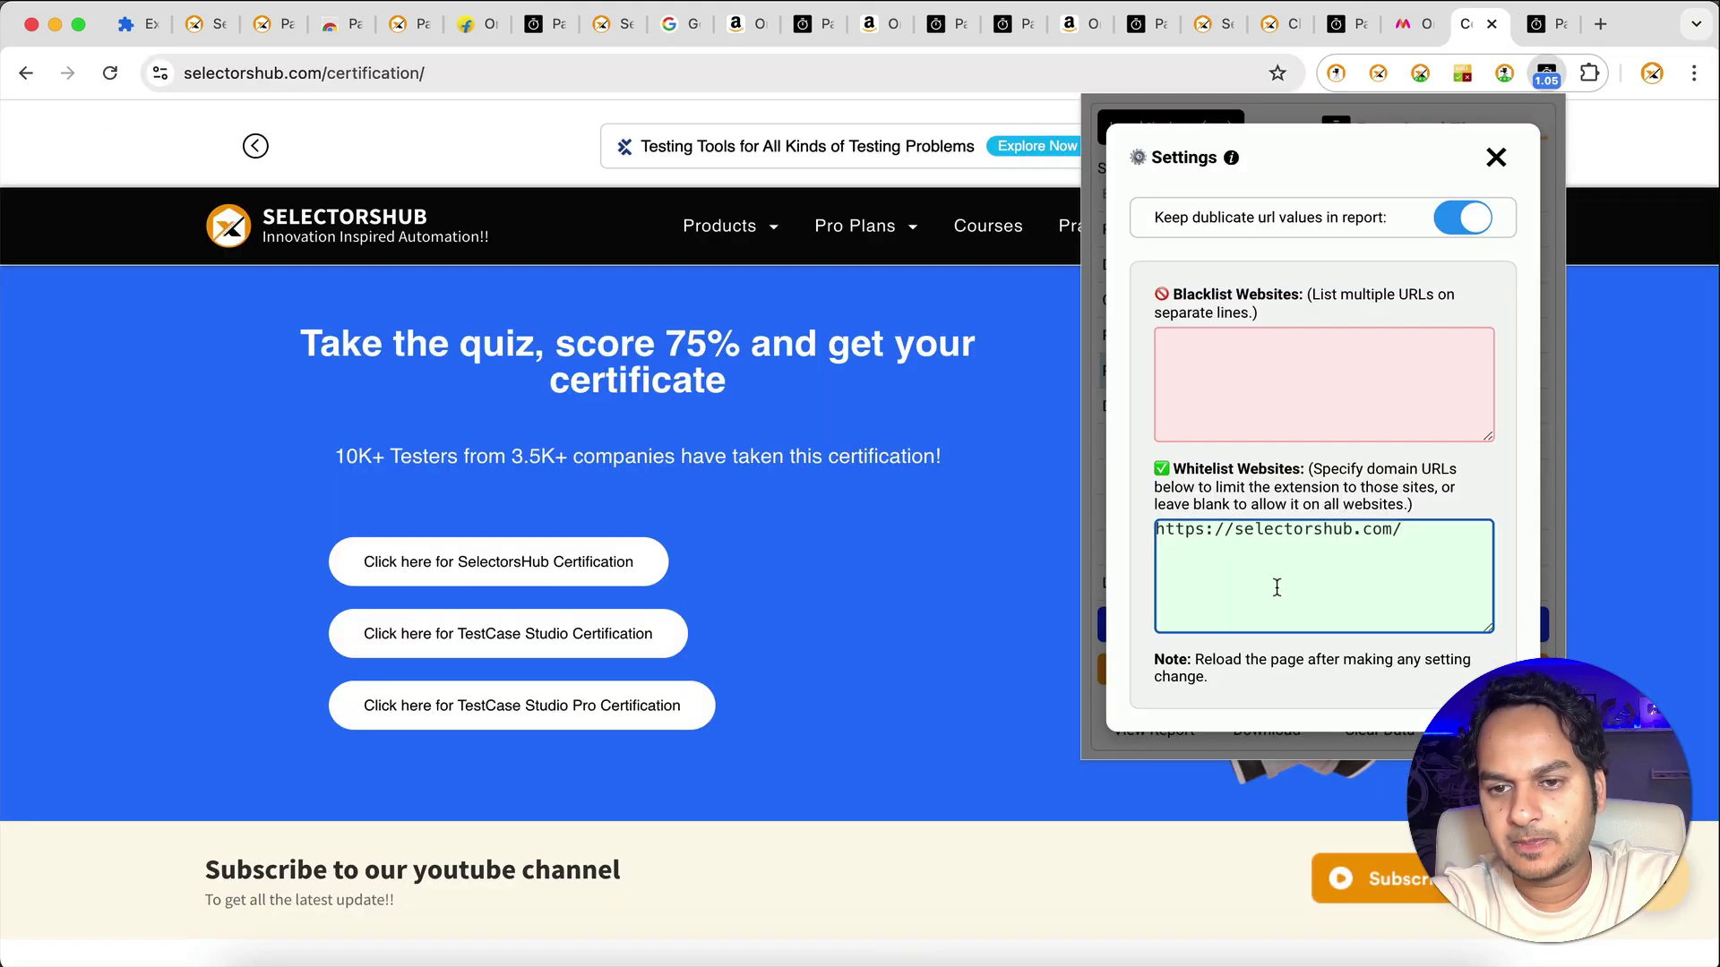
key("Return")
key("super+v")
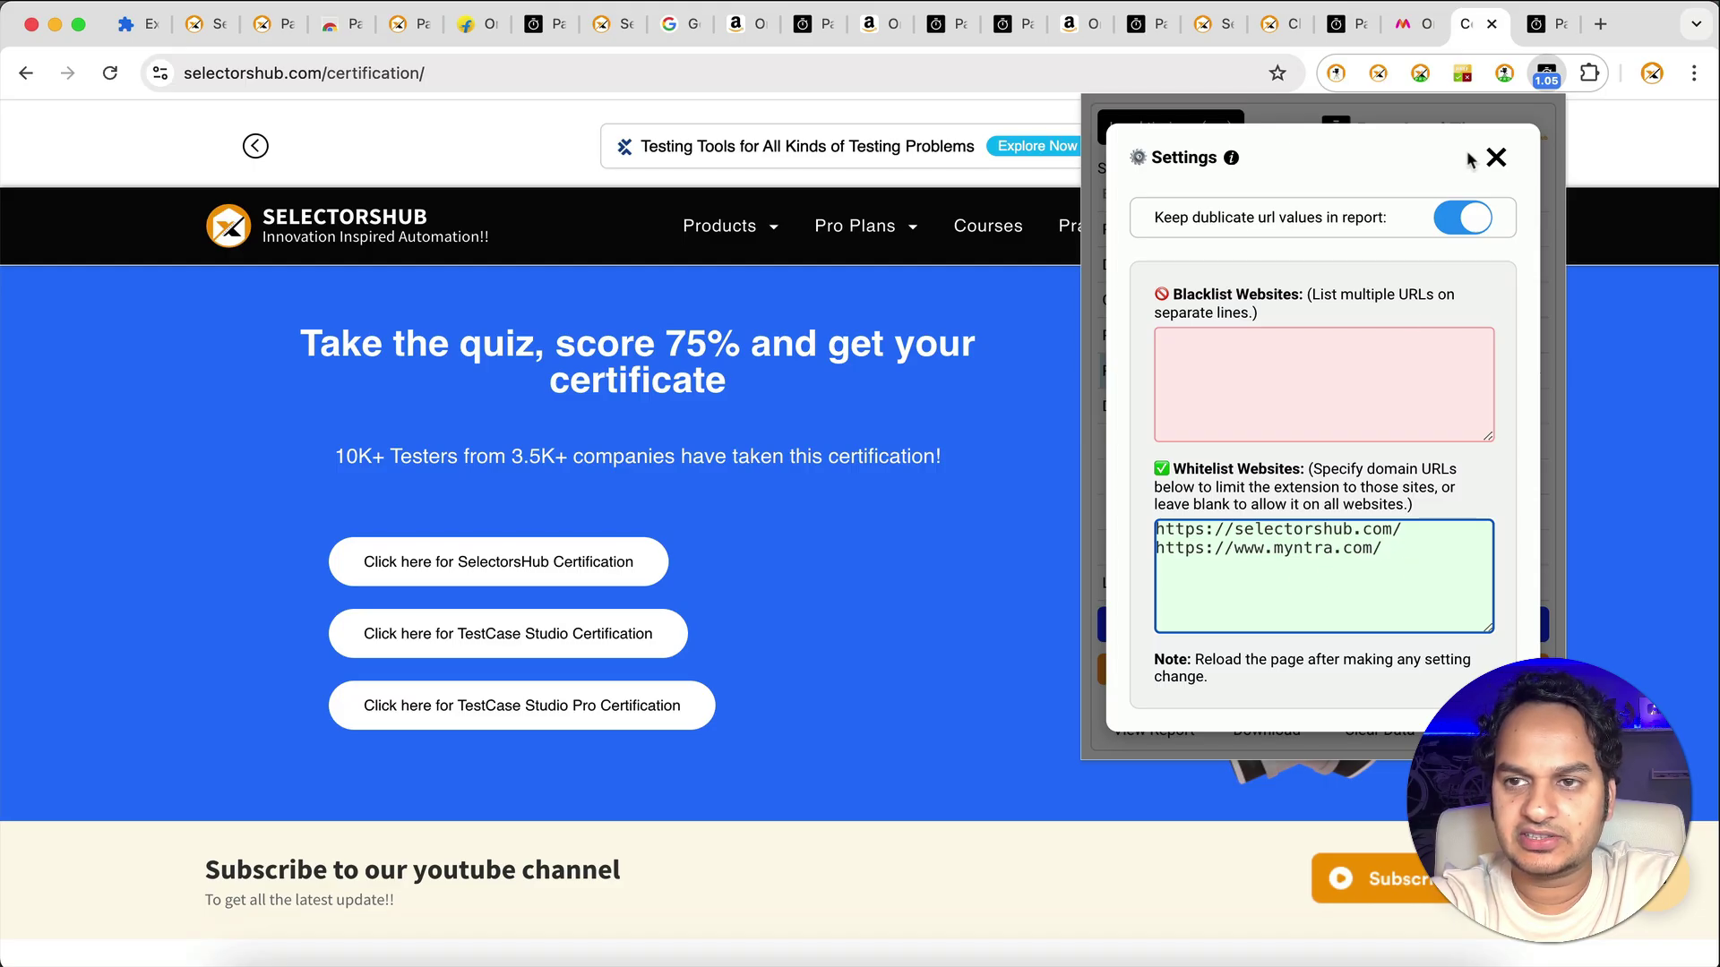
left_click(1496, 158)
left_click(1575, 161)
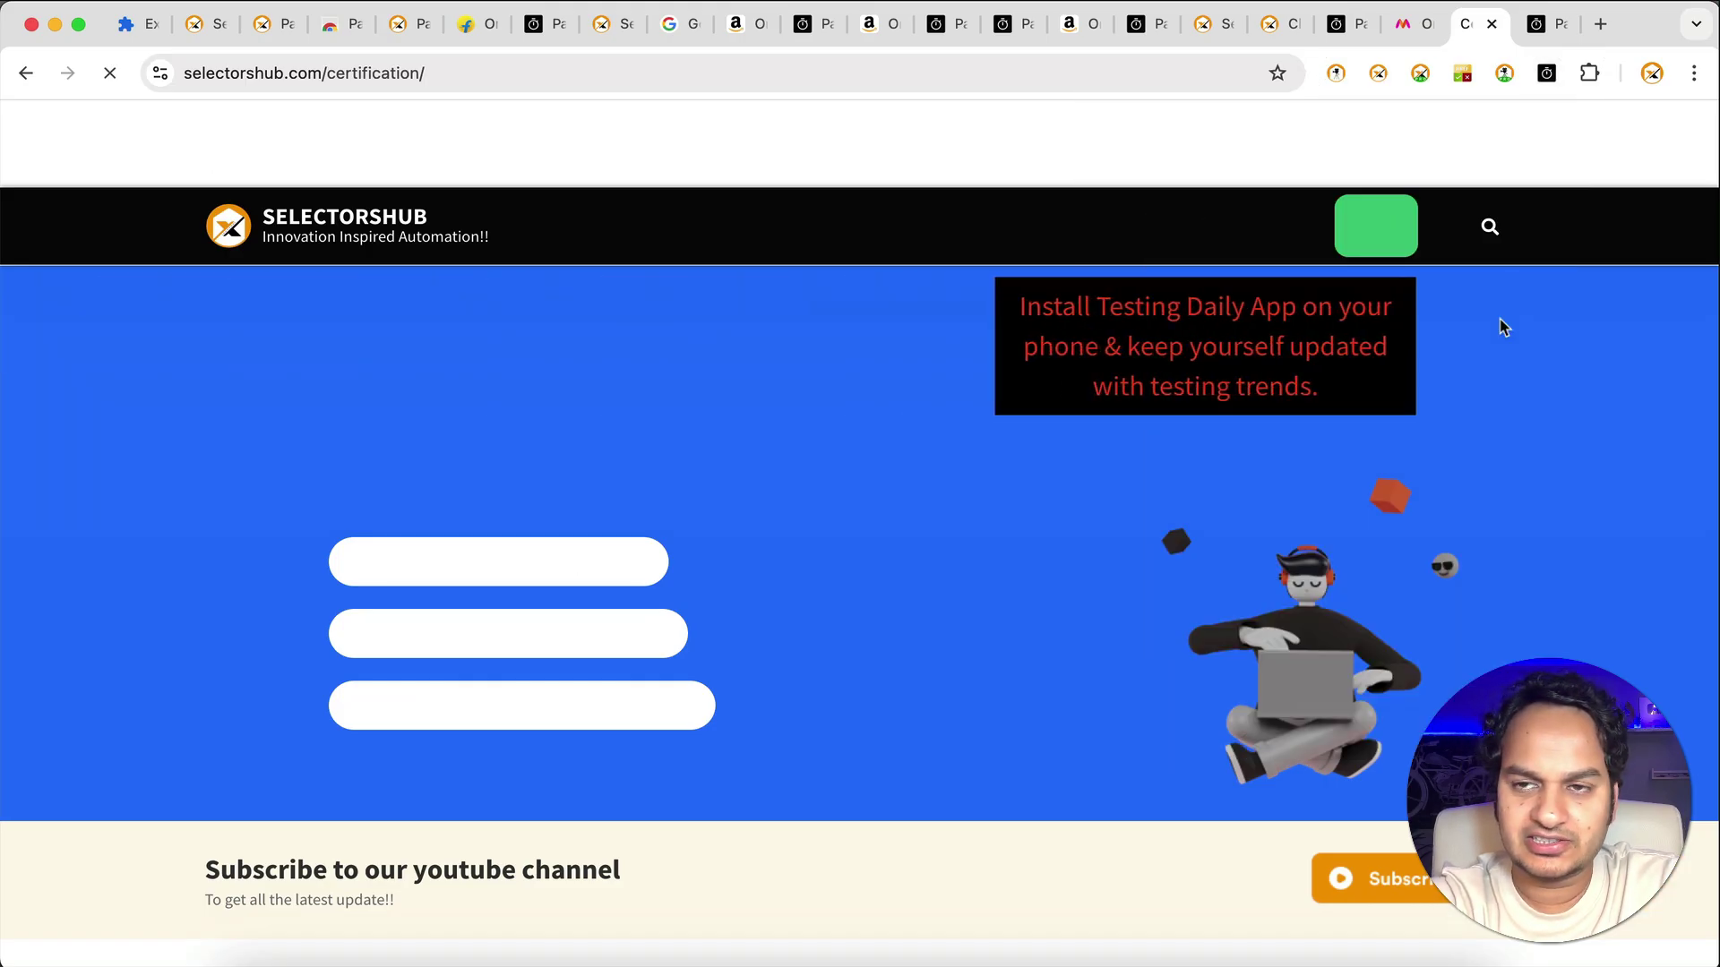
Load myntra.com and its Studio page in a new tab, check the load timings and view the full report.
left_click(1600, 23)
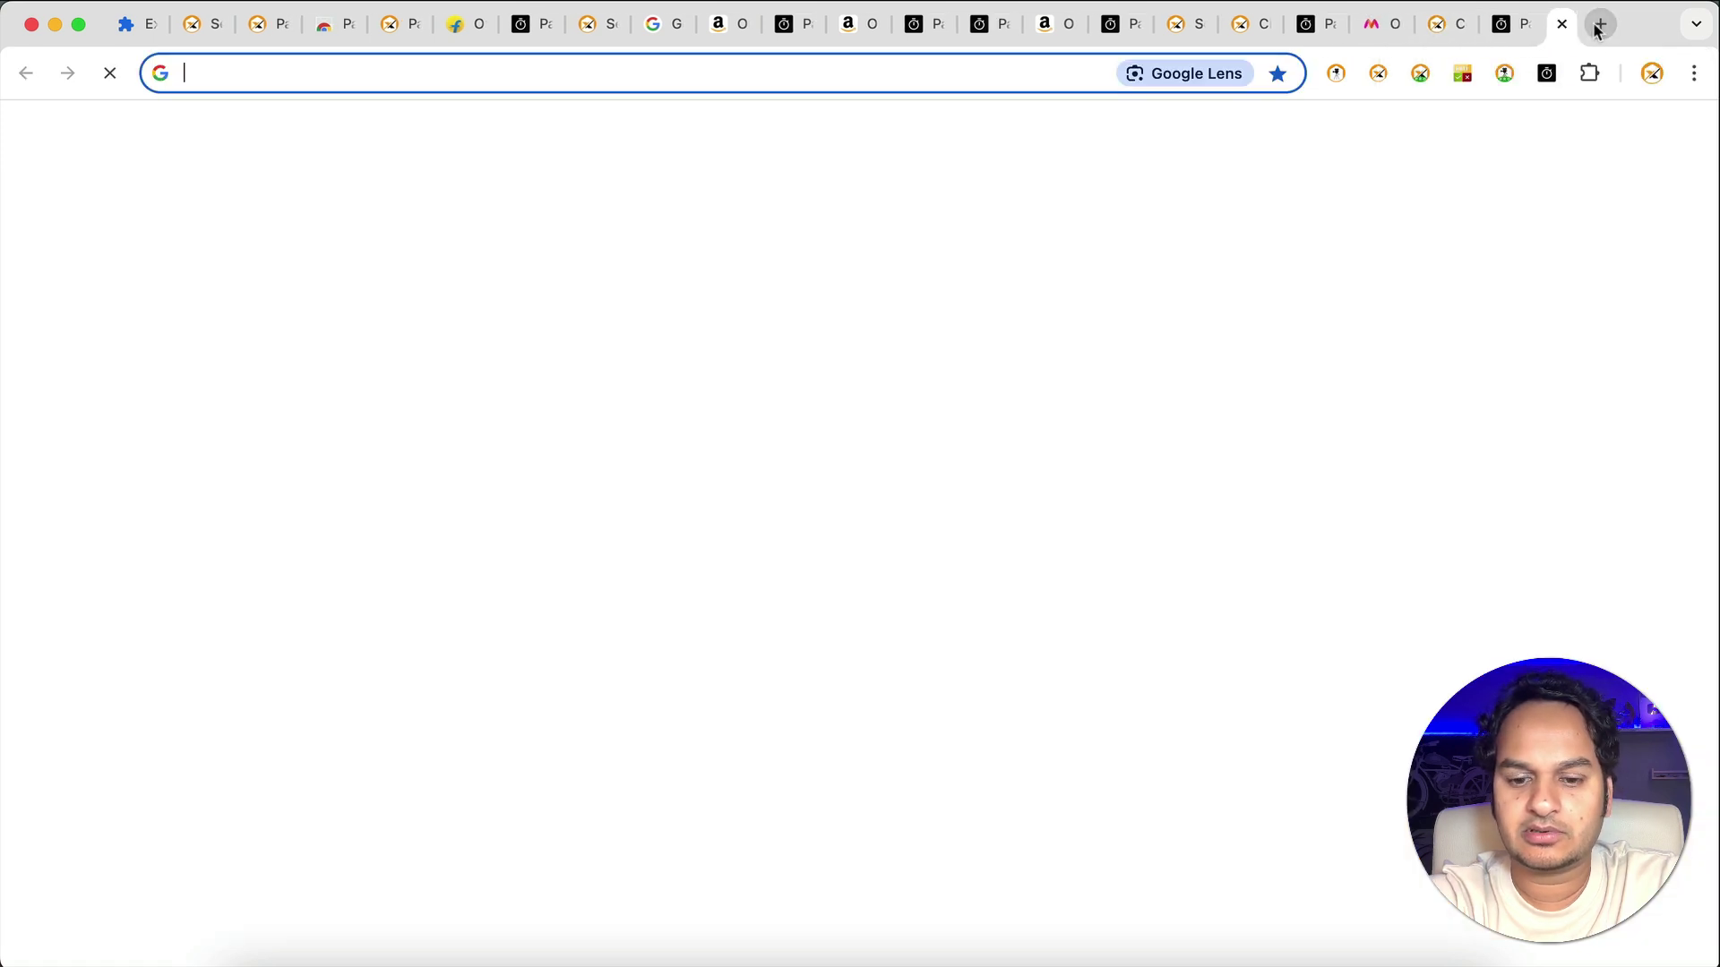
type("myntra.com")
key("Return")
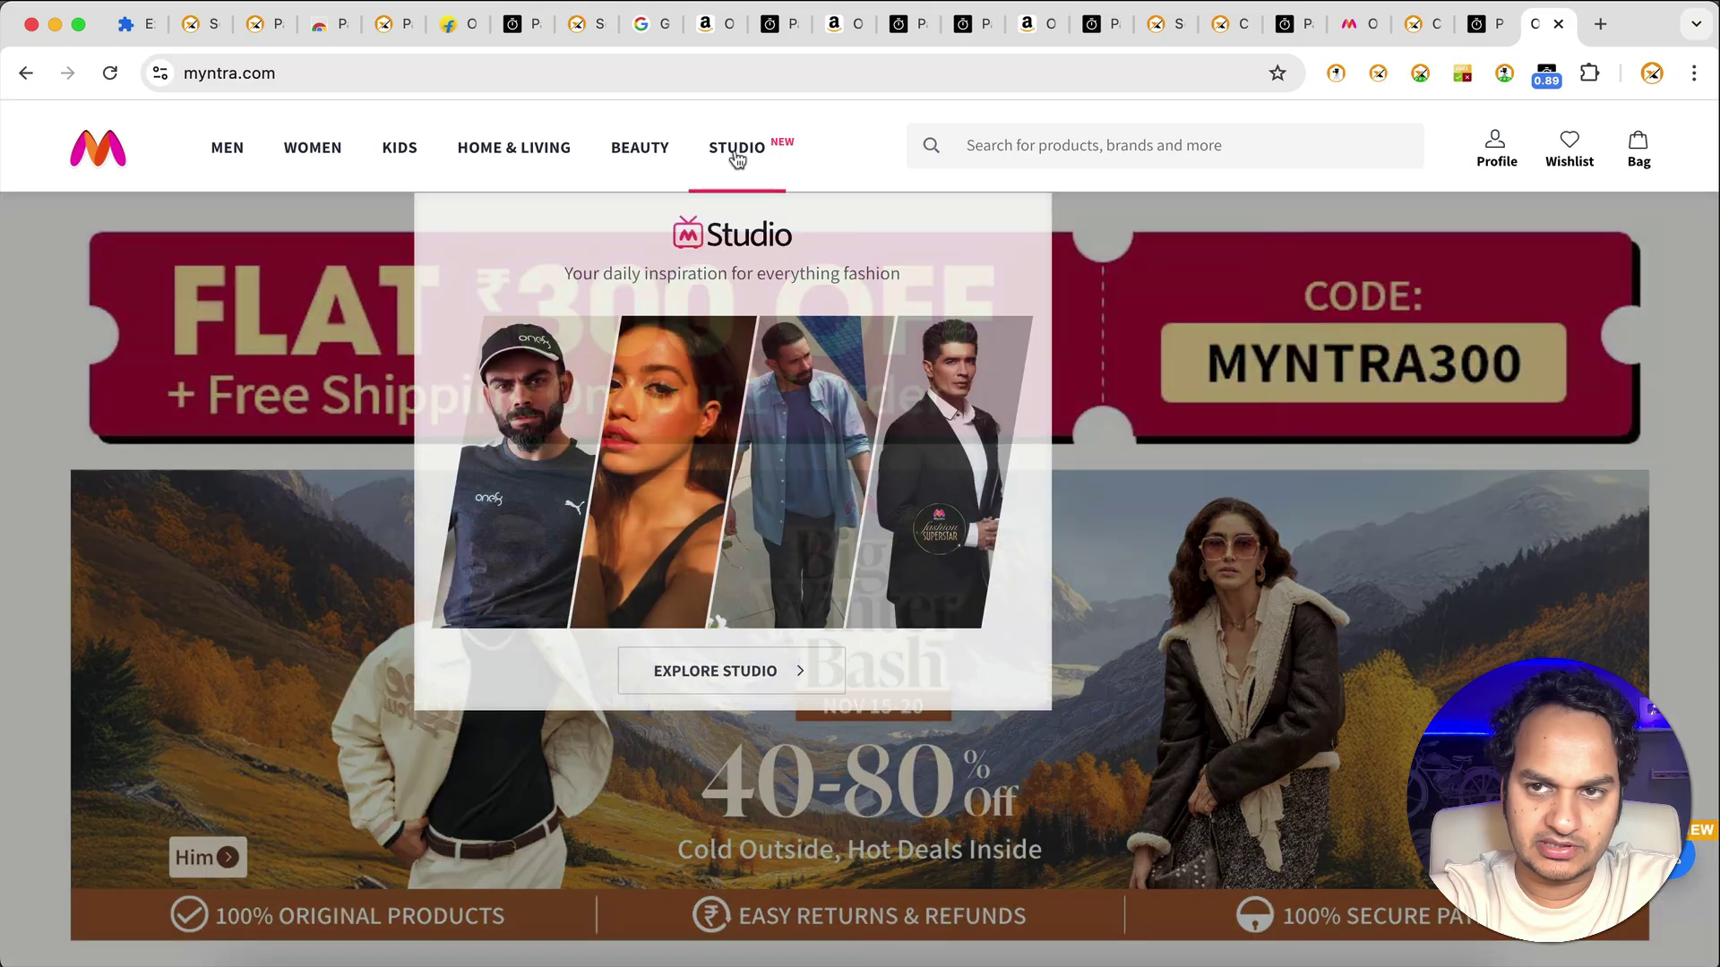
left_click(734, 155)
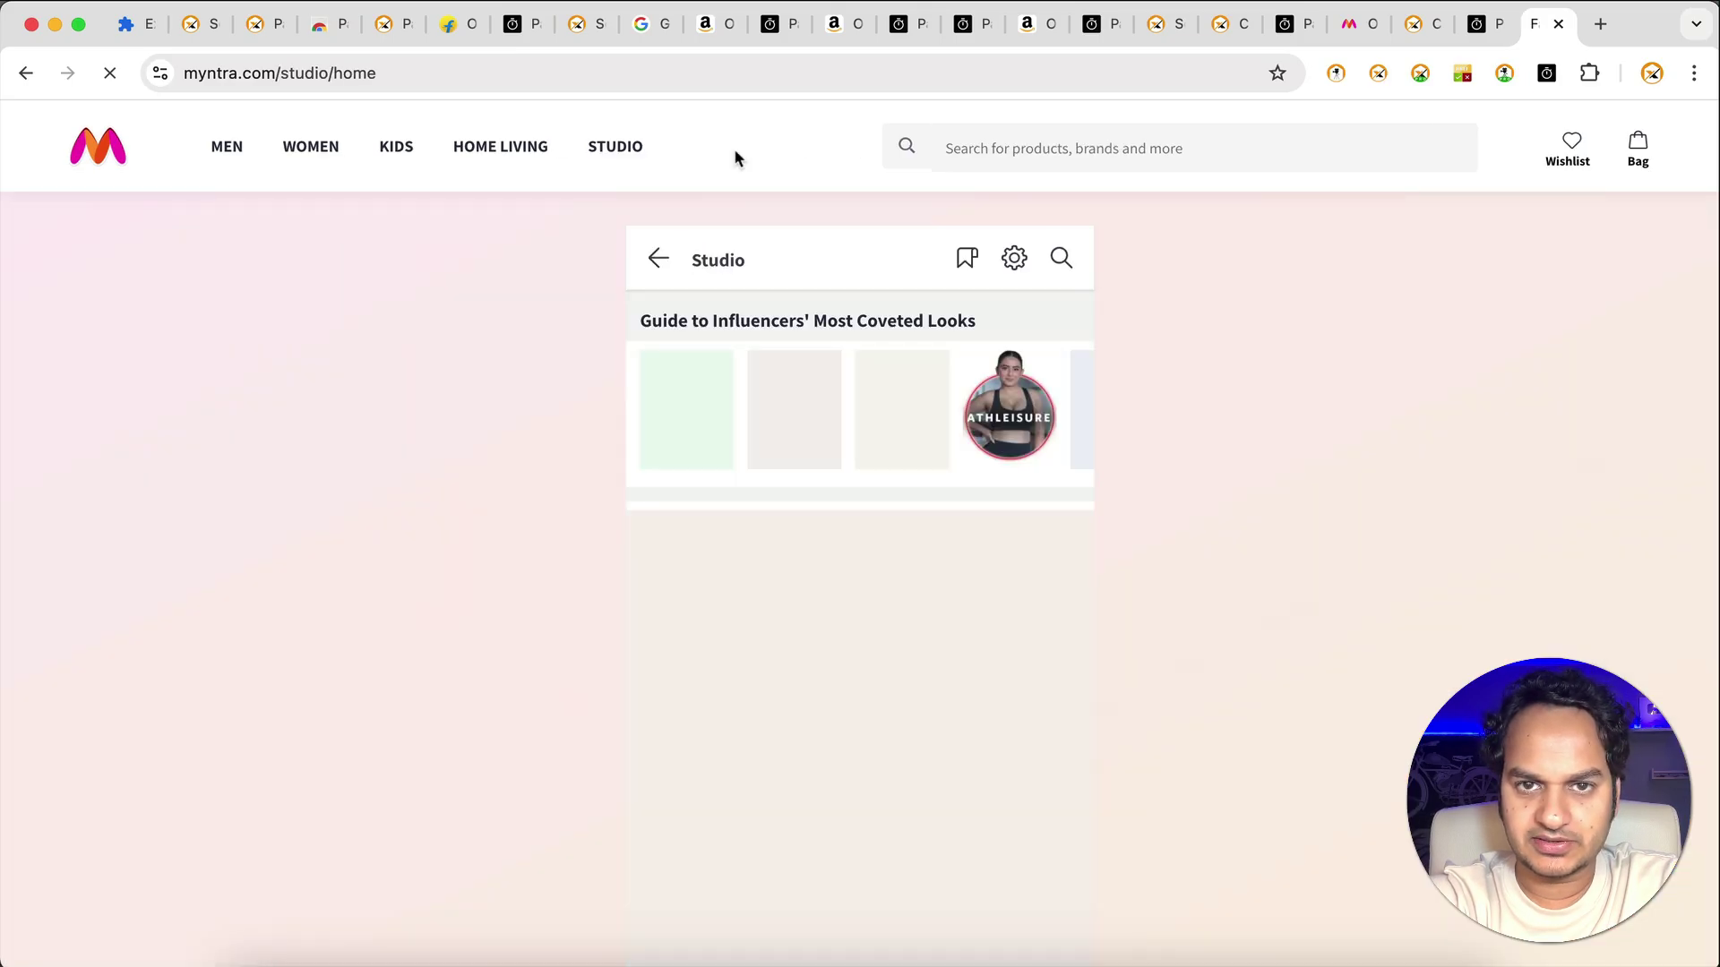
left_click(1542, 87)
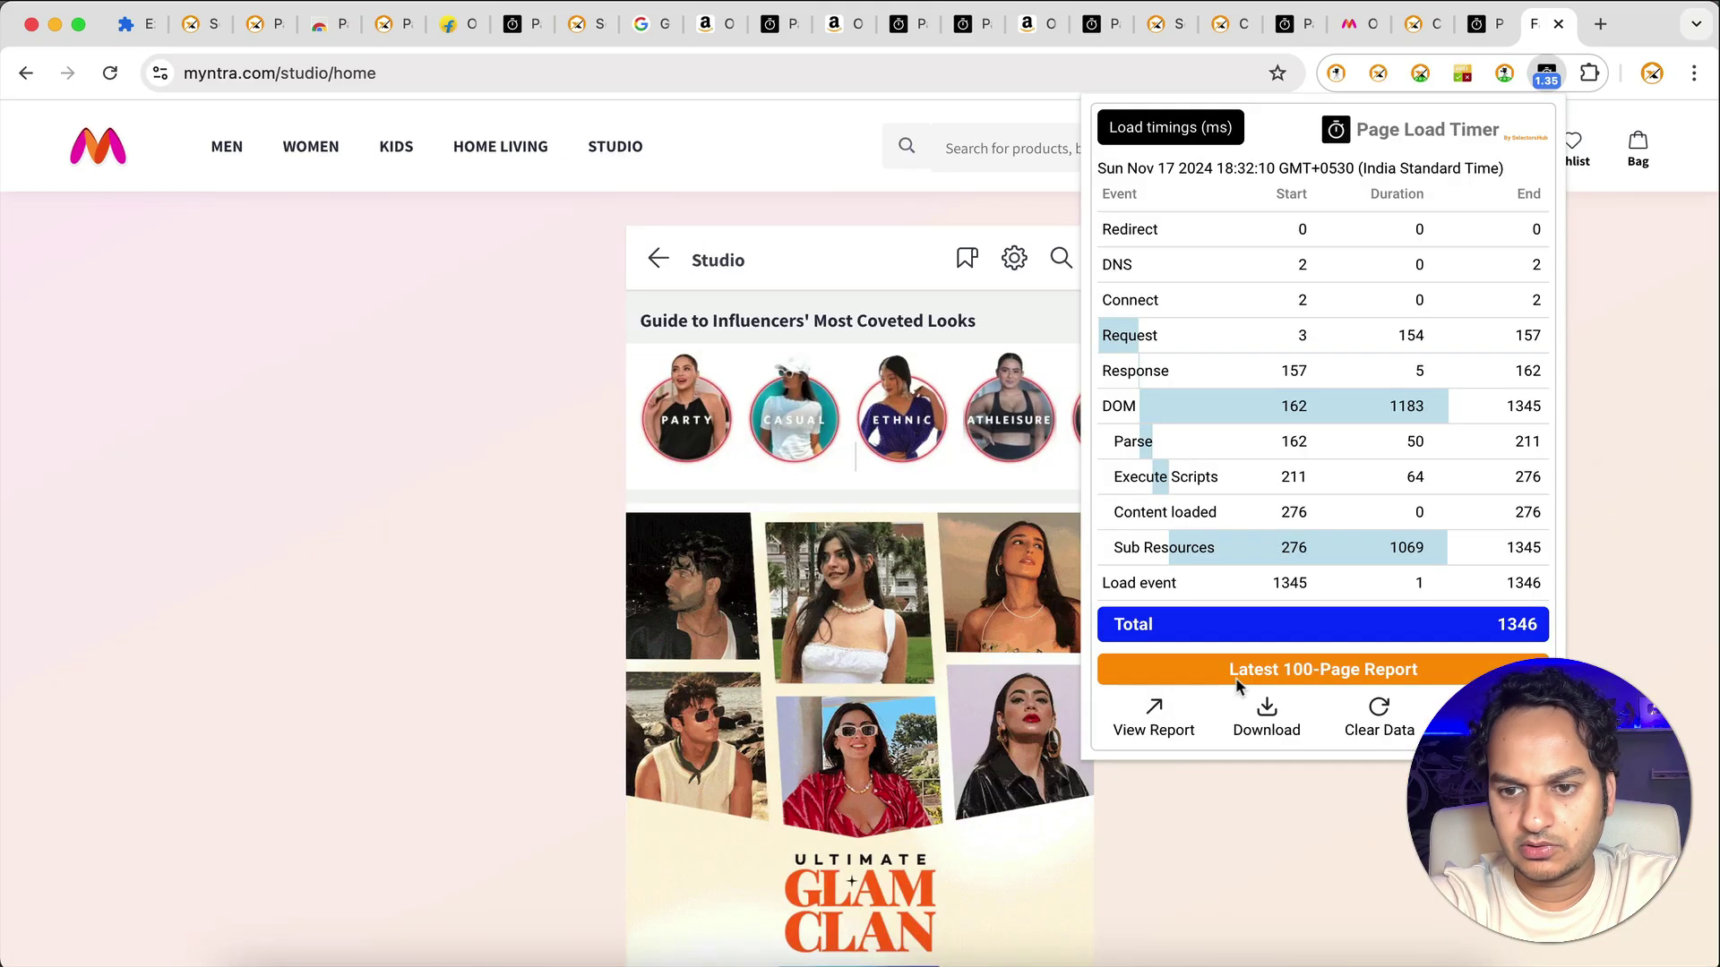
left_click(1157, 672)
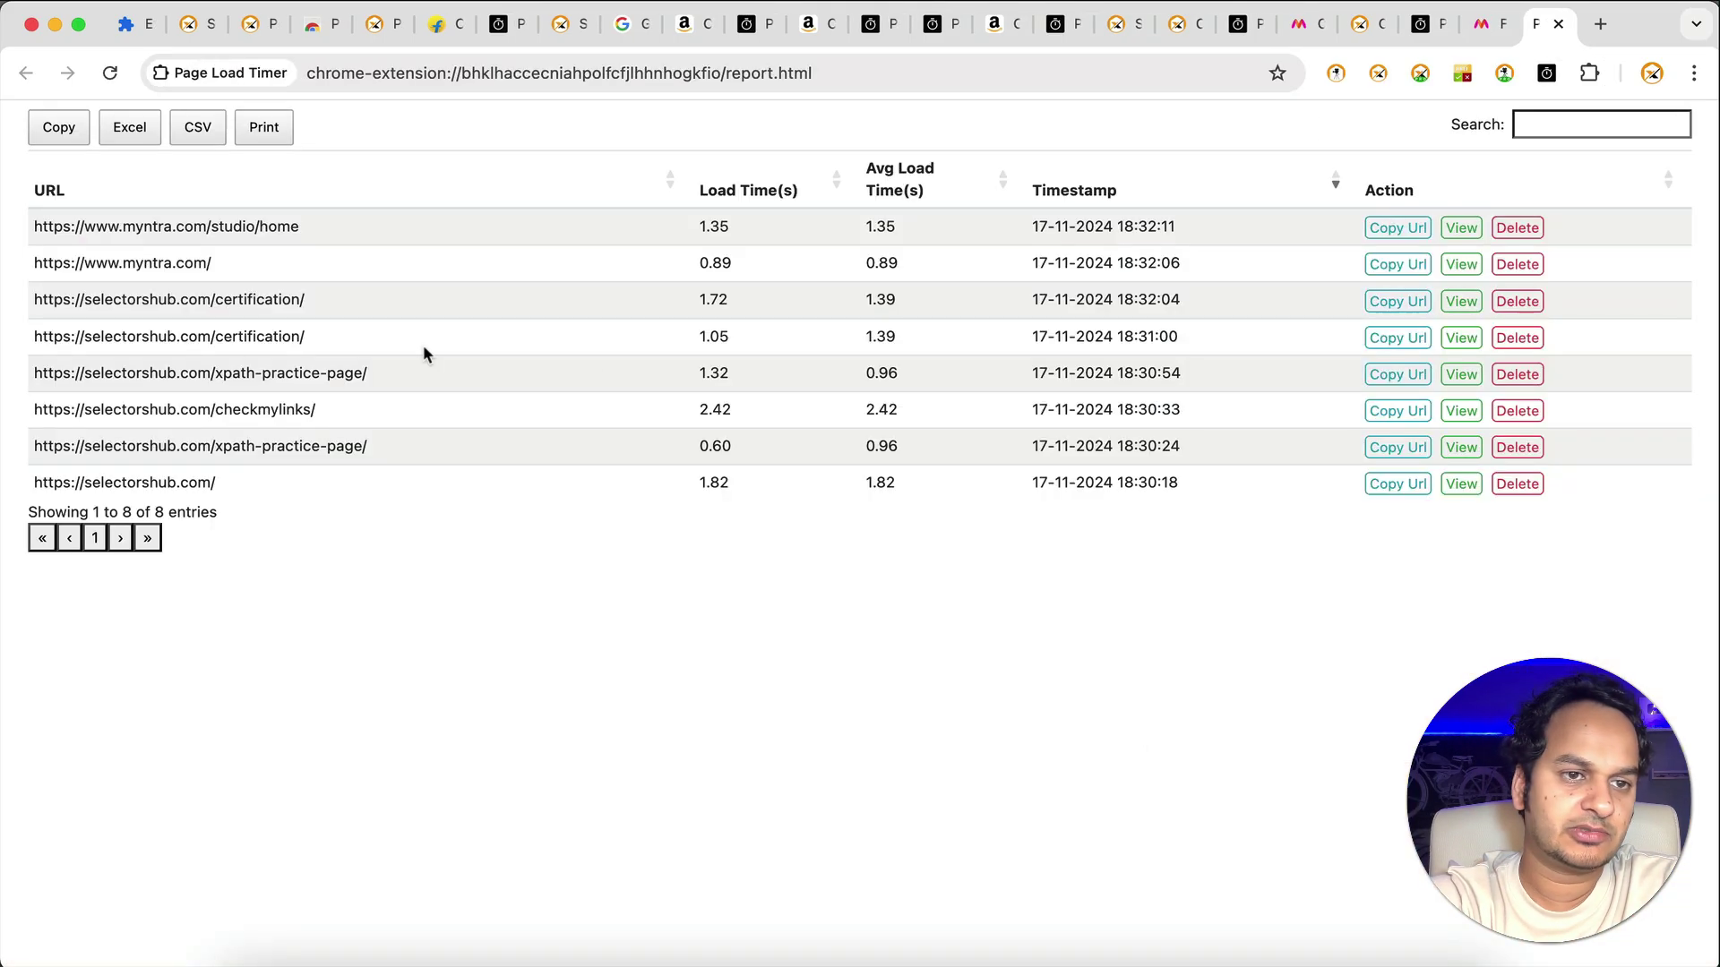
Open flipkart.com in a new tab and copy its address.
left_click(1600, 23)
type("flip")
key("Return")
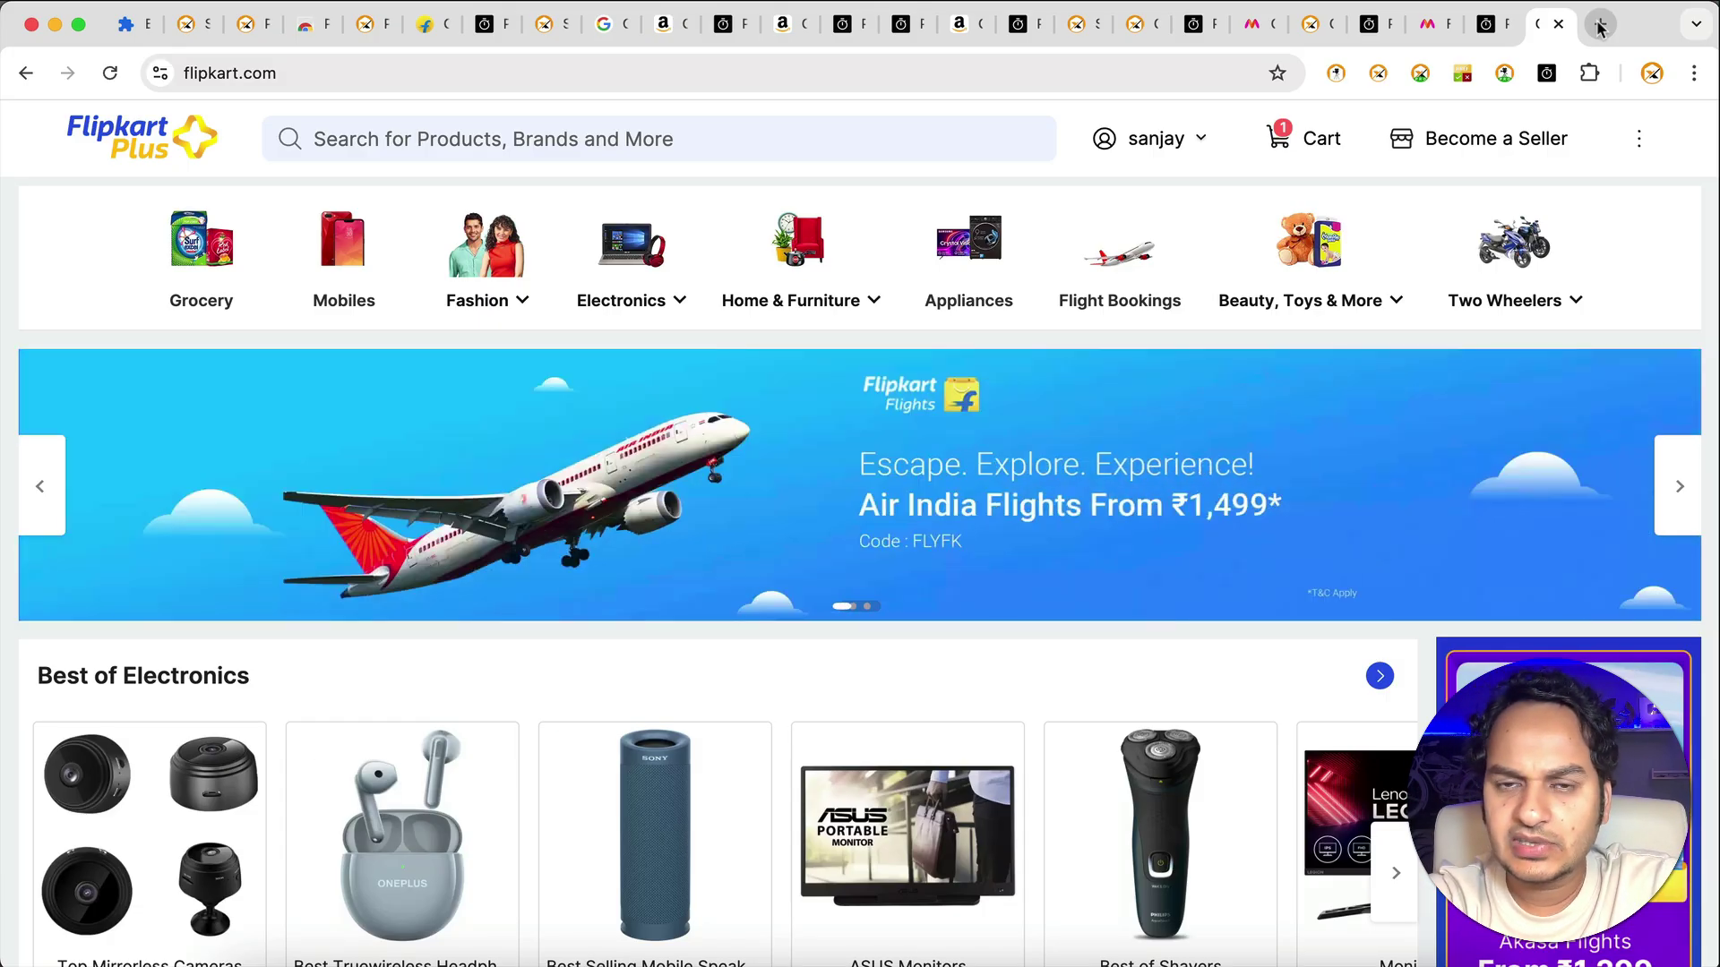
left_click(1164, 72)
key("super+c")
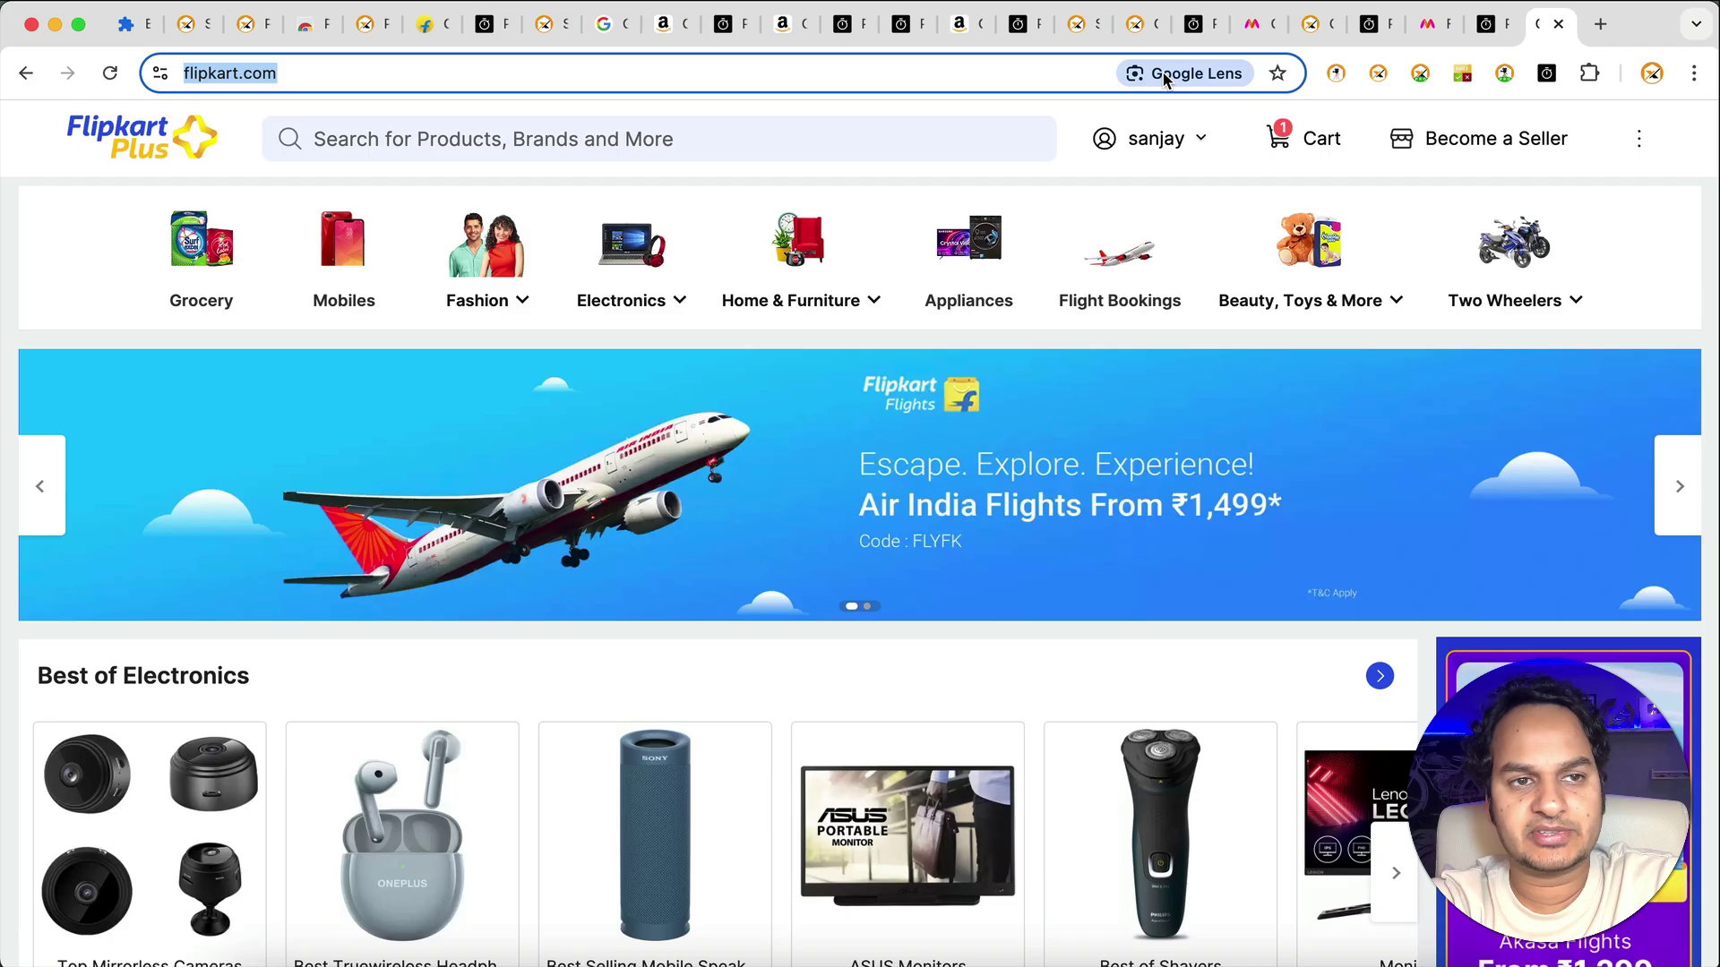
Remove all entries from the whitelisted websites in the Page Load Timer settings.
left_click(1547, 73)
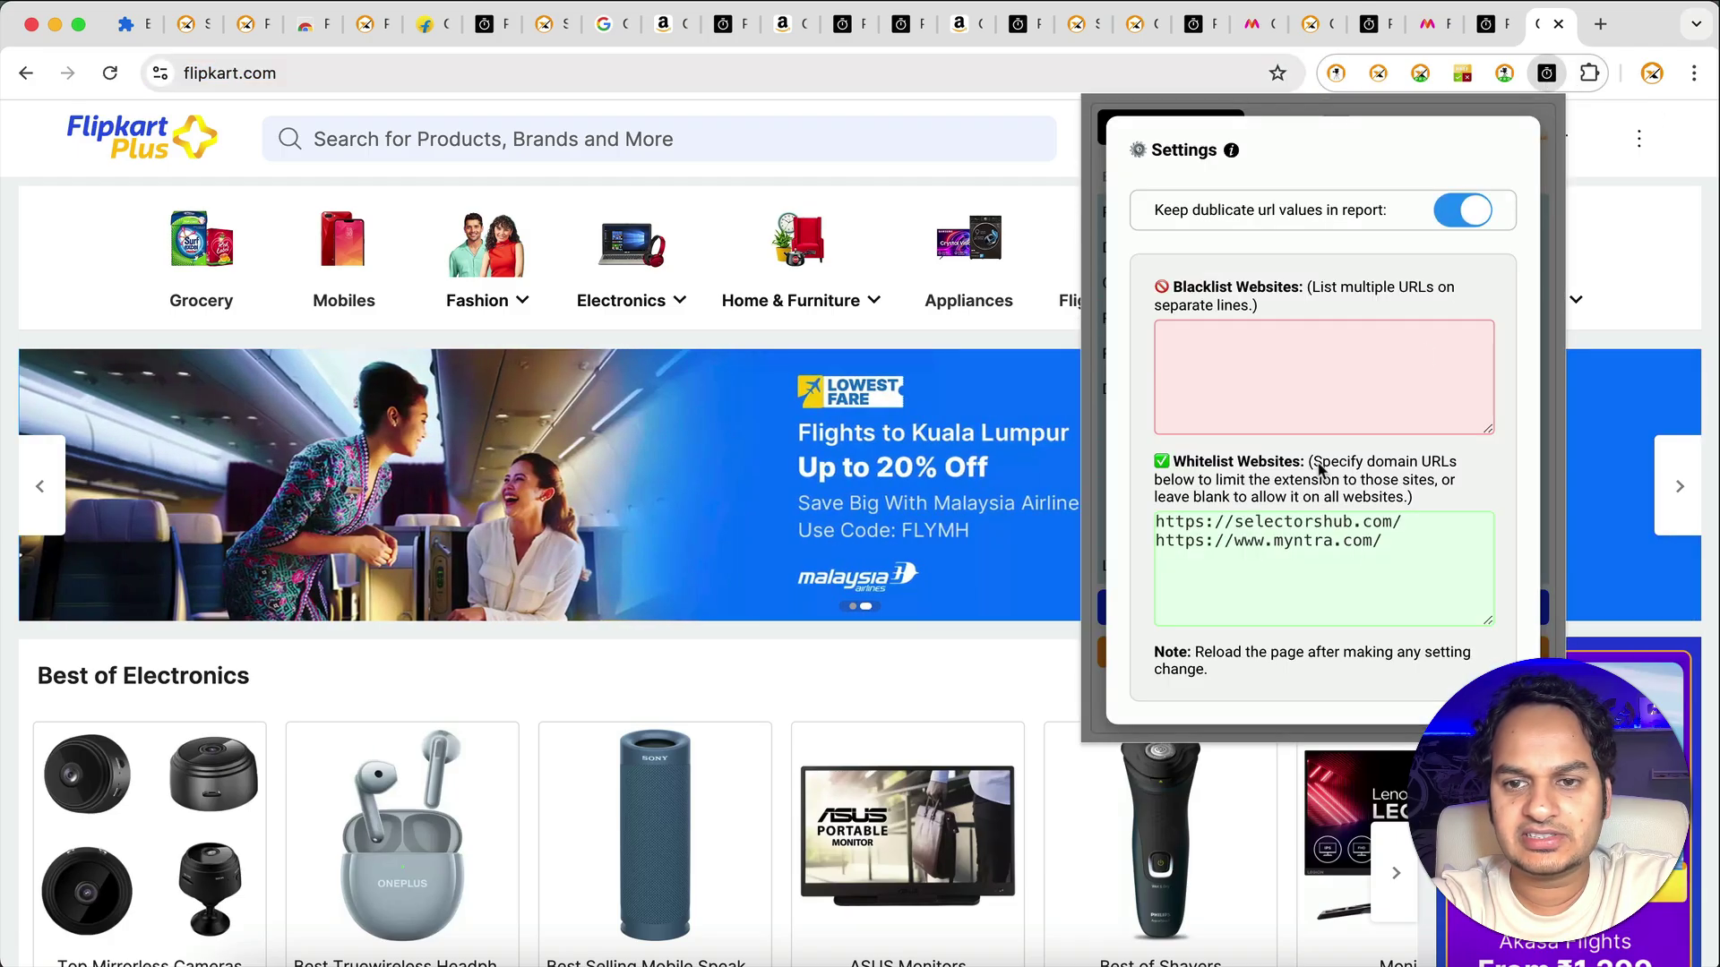
left_click(1375, 529)
key("super+a")
key("BackSpace")
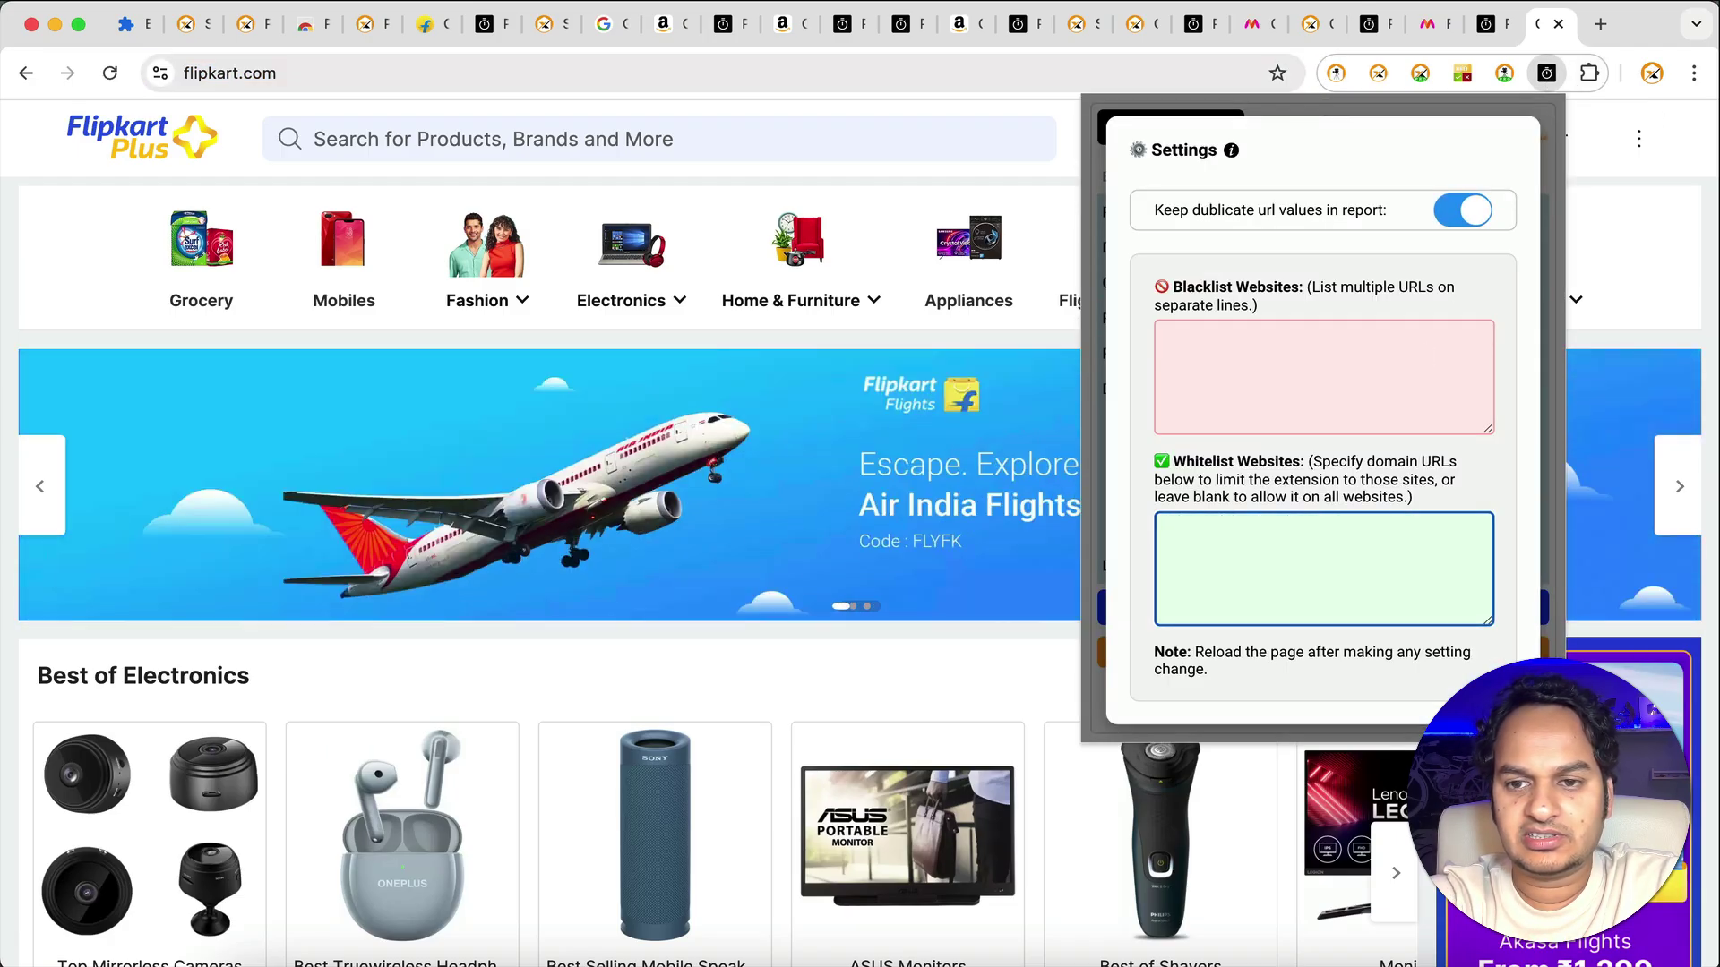
left_click(1312, 402)
key("super+v")
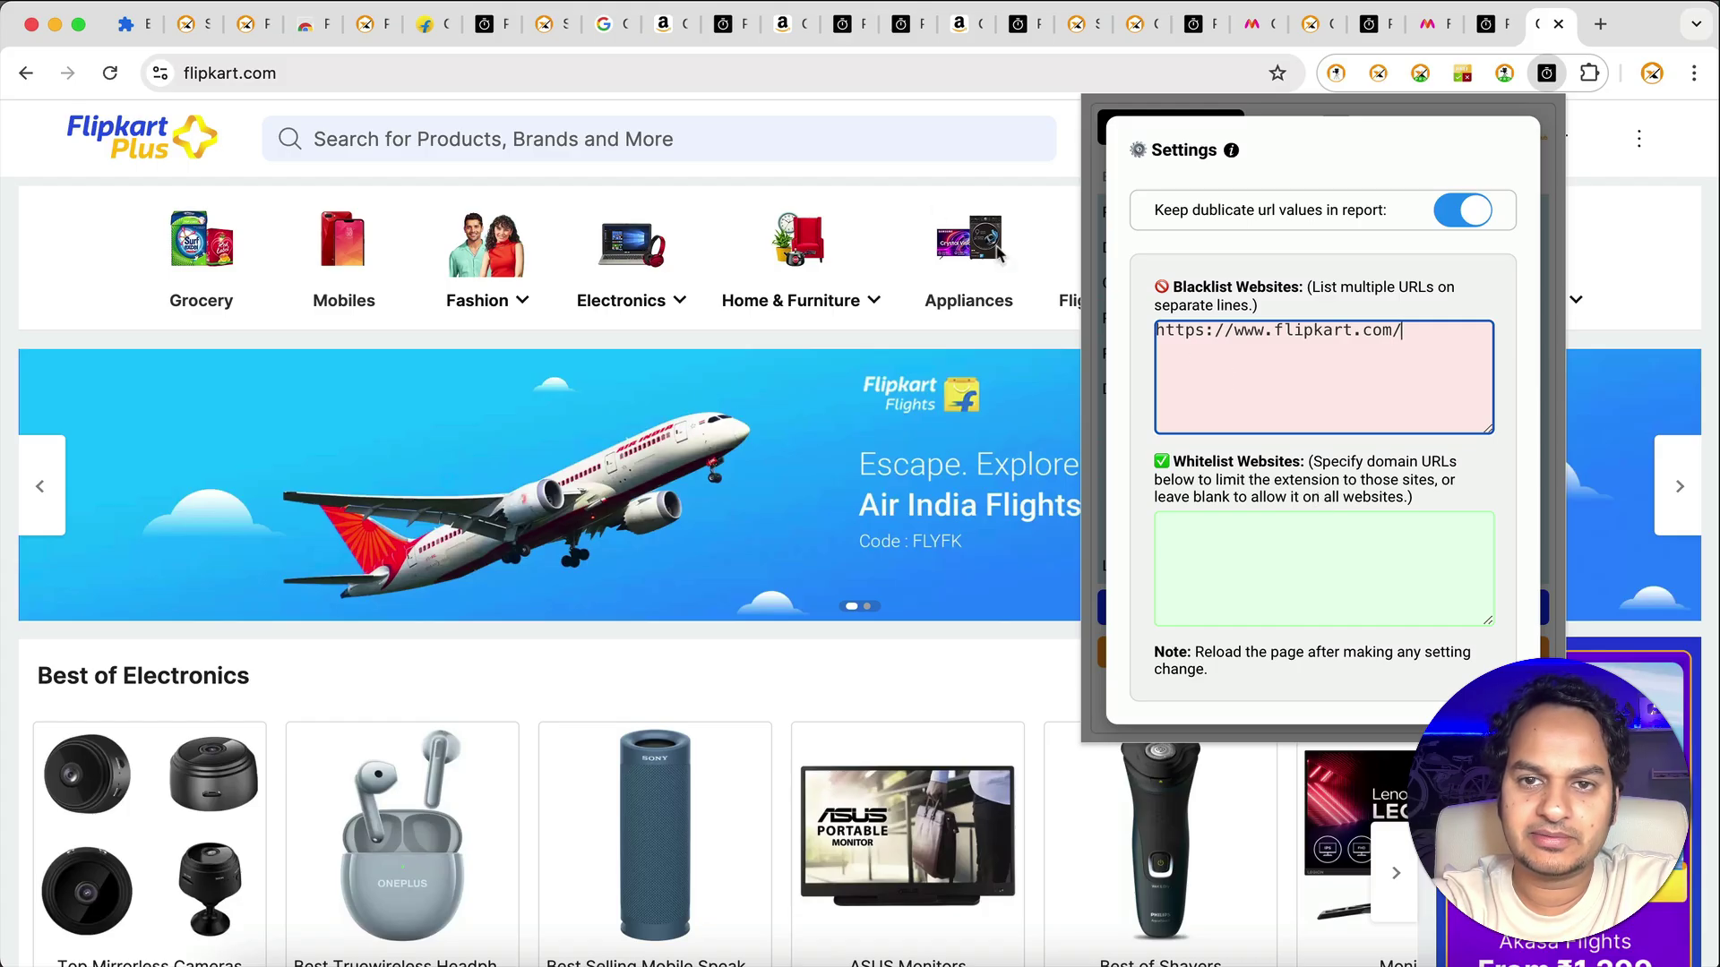
key("super+l")
Load selectorshub.com, google.com and flipkart.com, each in its own new tab.
left_click(1601, 25)
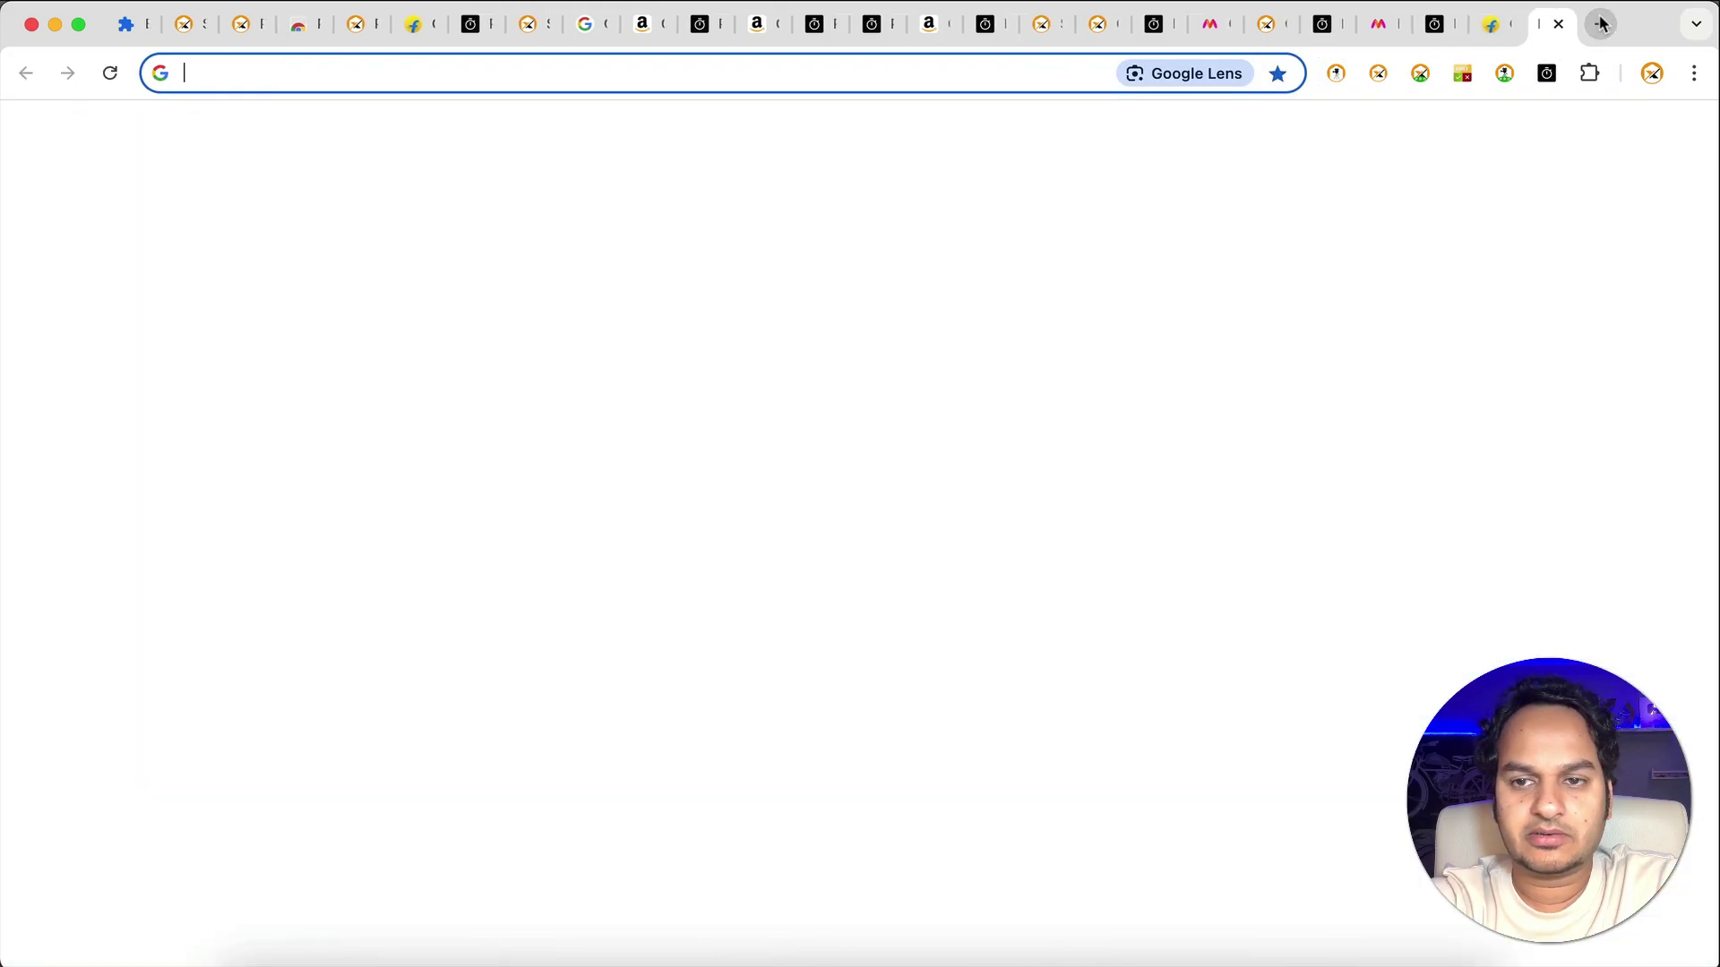
left_click(1600, 24)
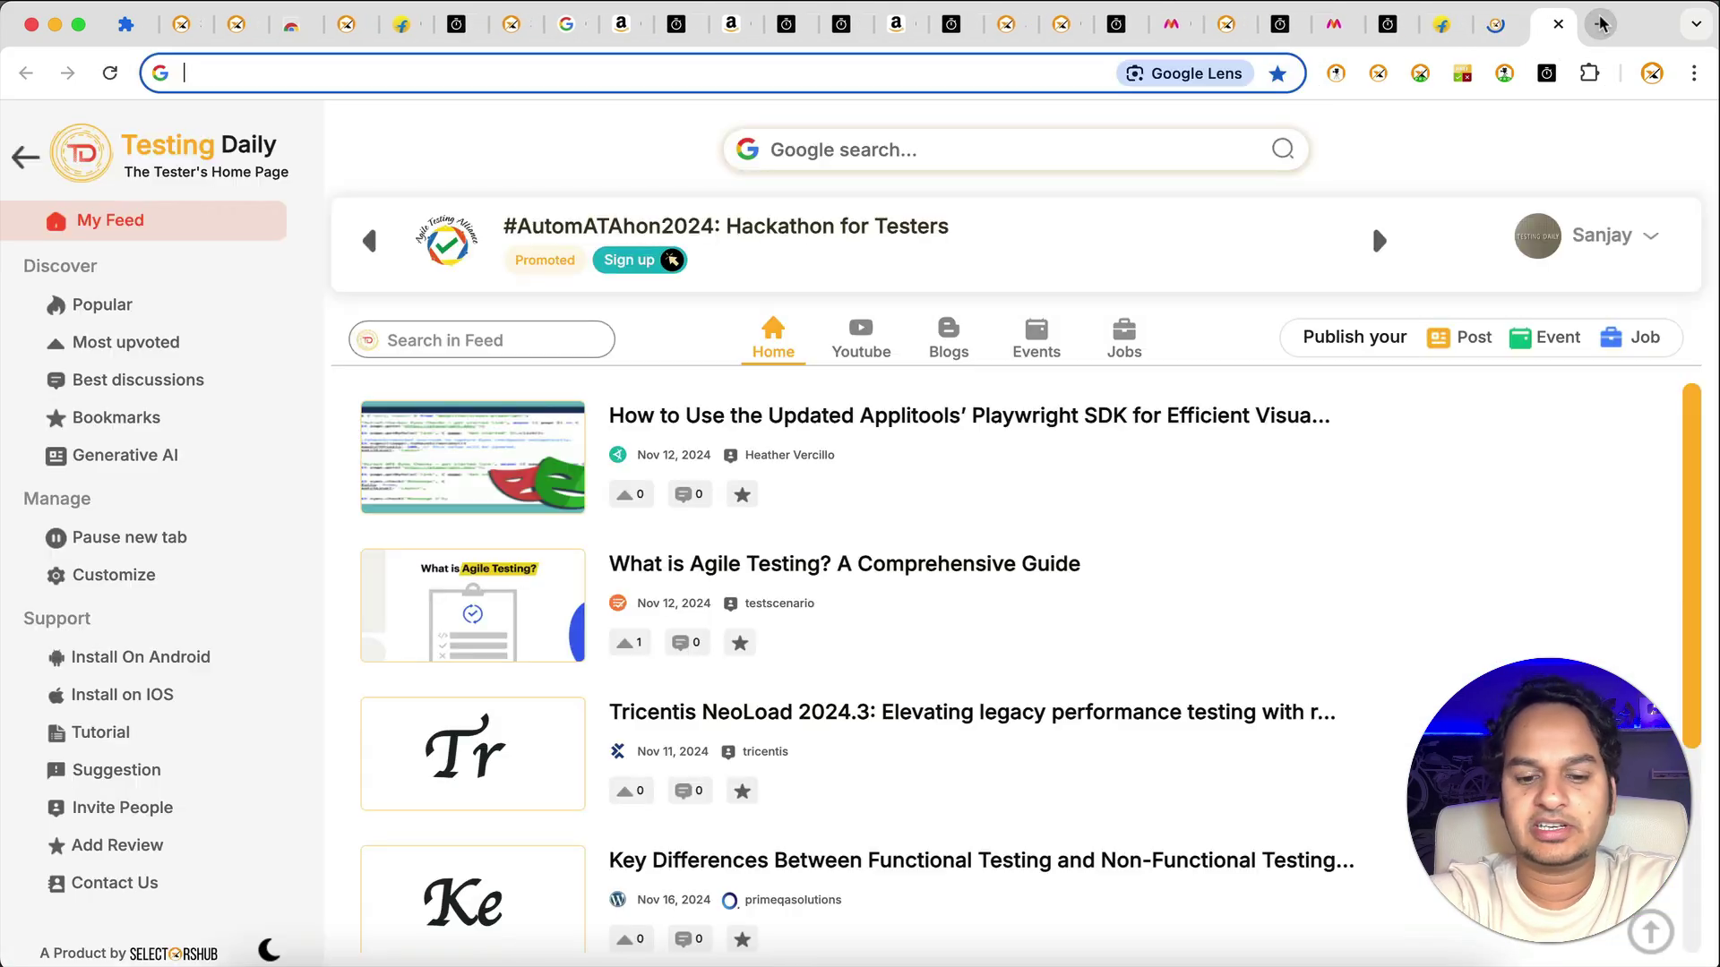
type("google.com")
key("Return")
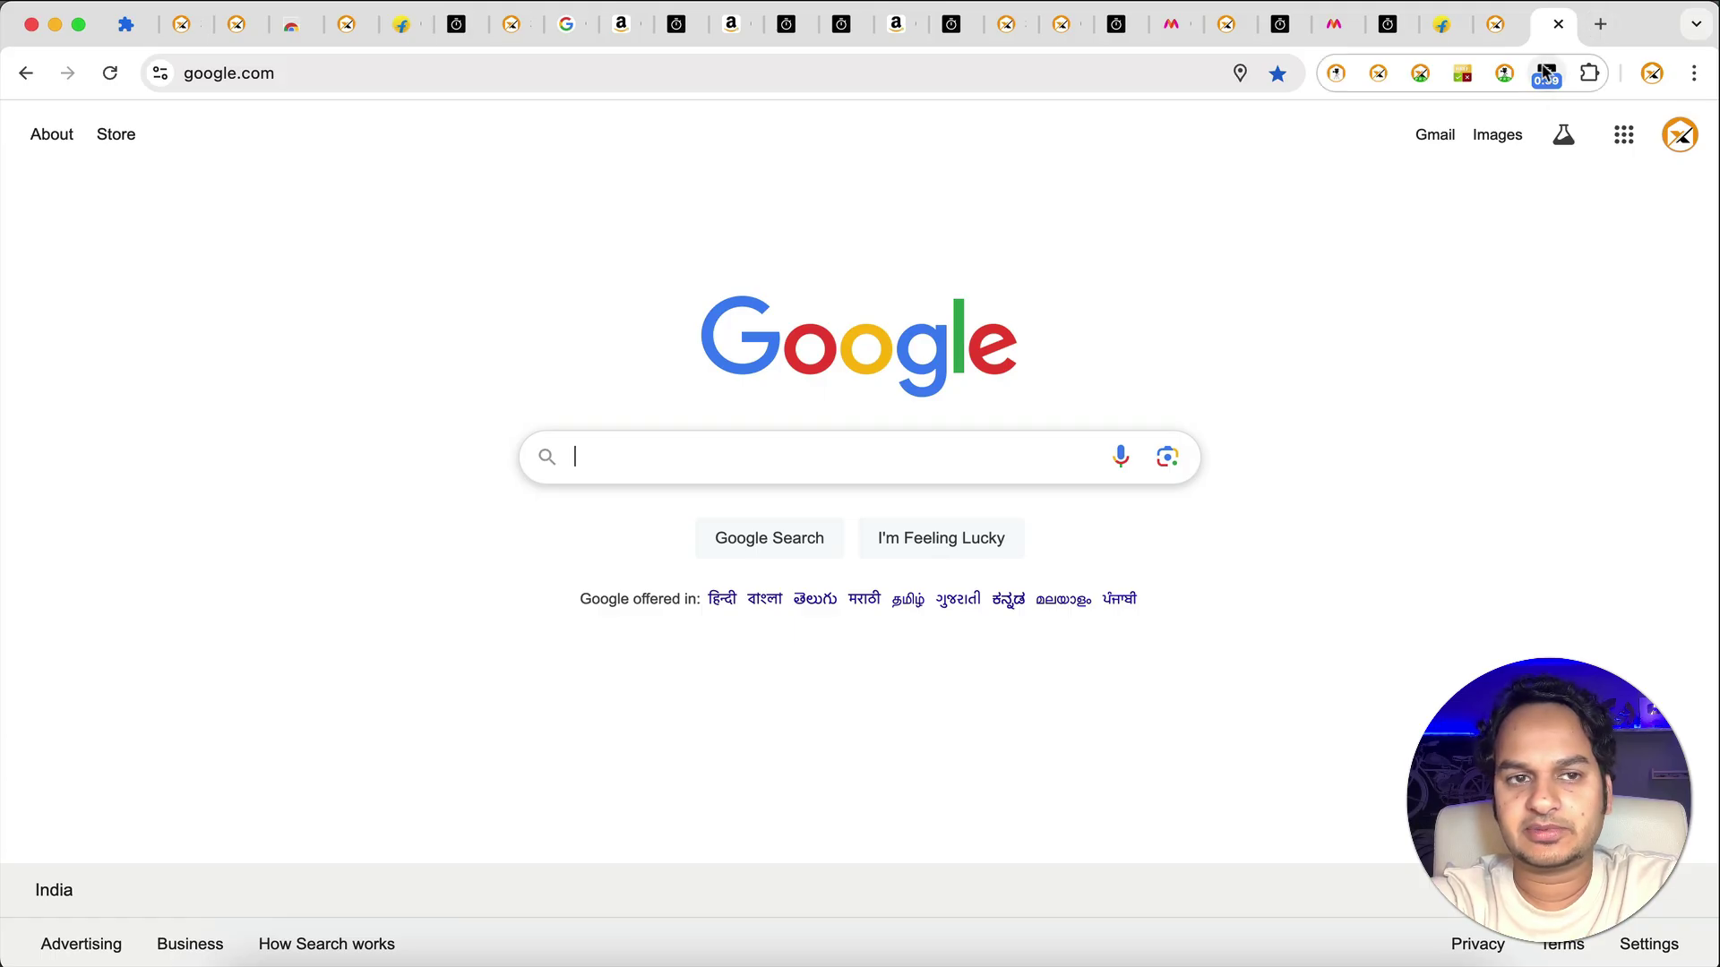
key("ctrl+shift+Tab")
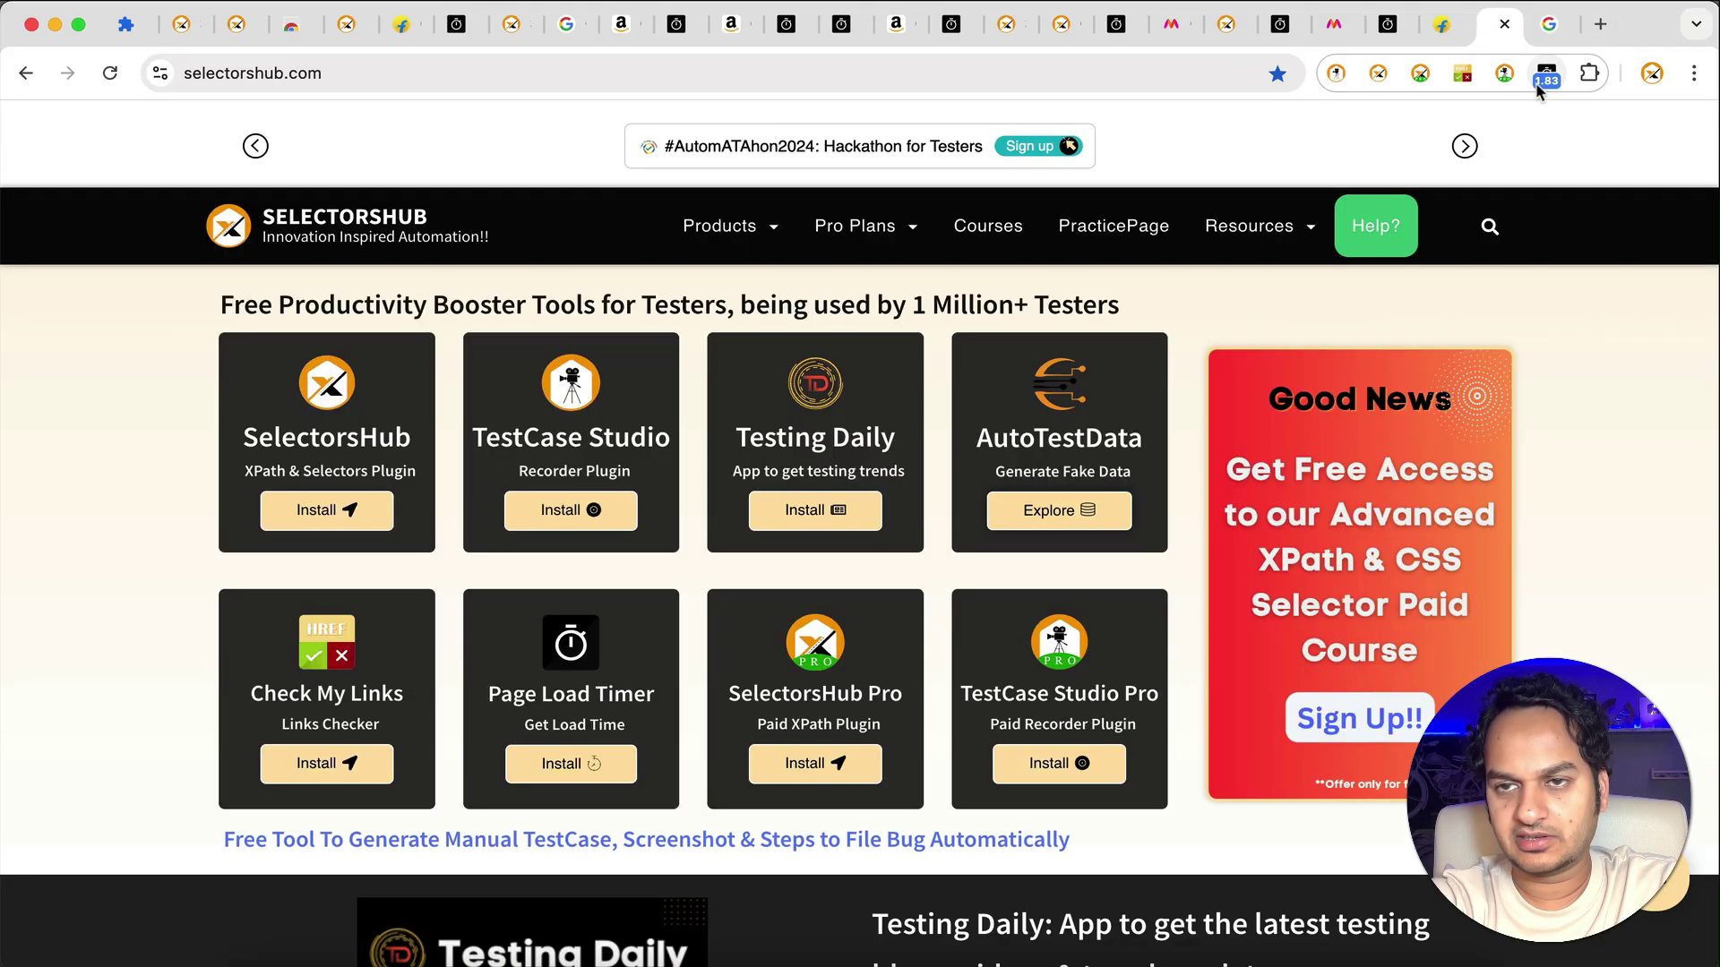
left_click(1601, 24)
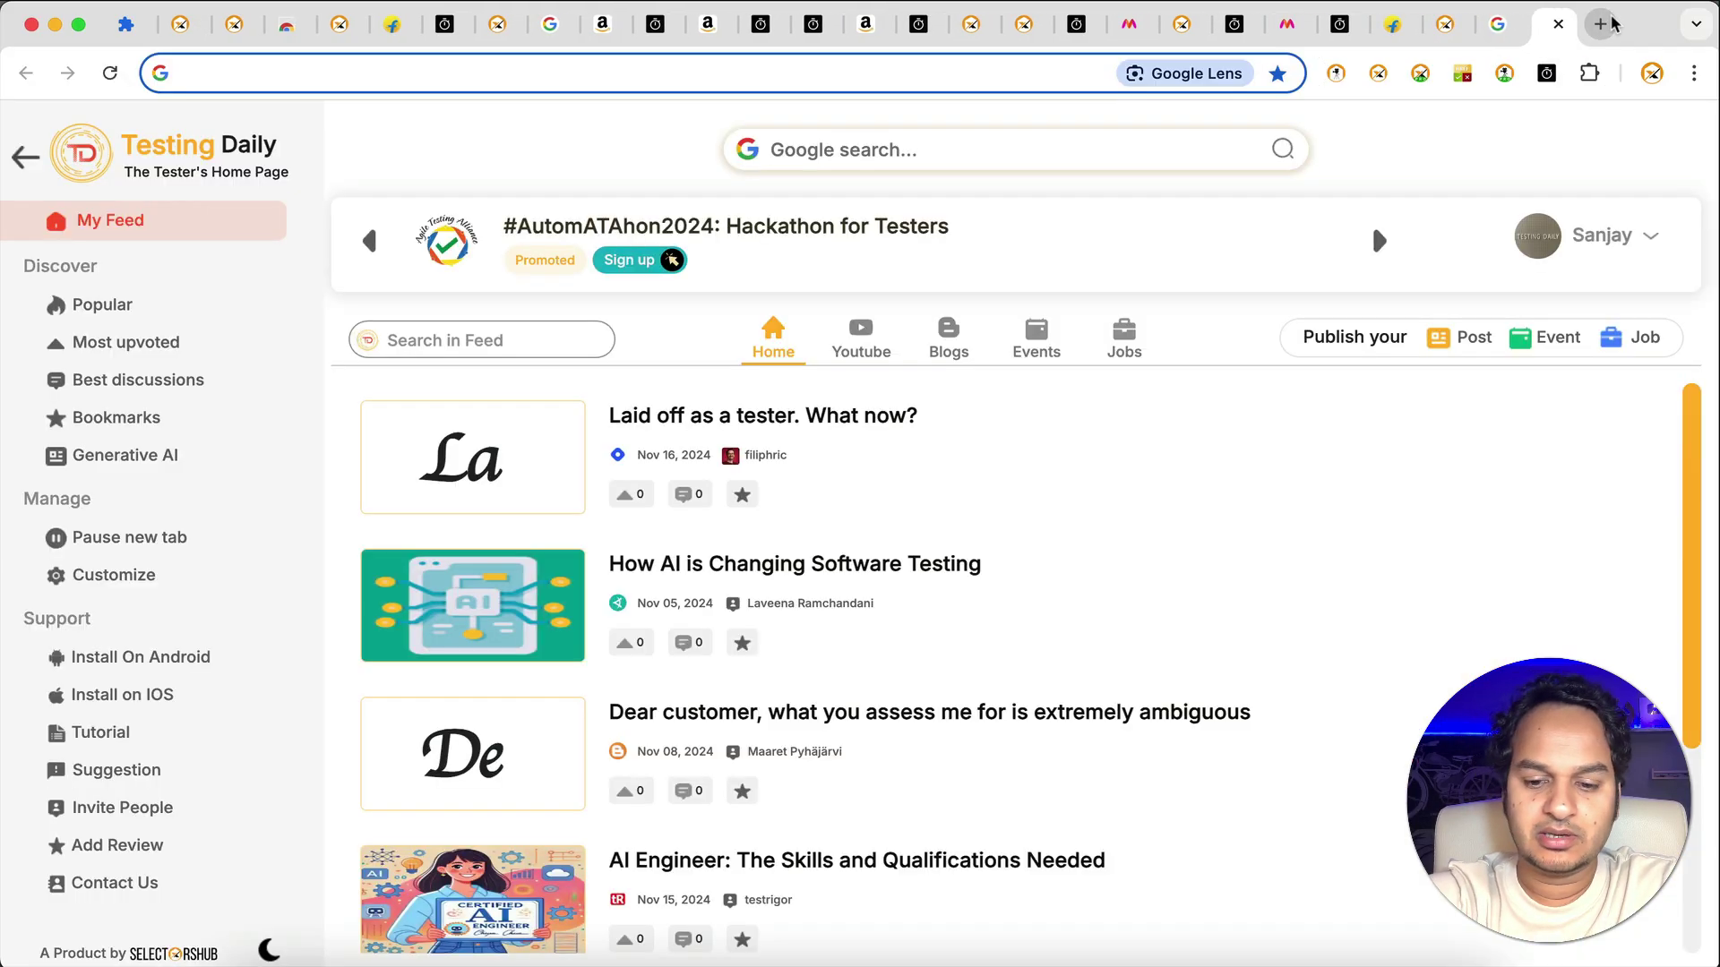
type("fli")
key("Return")
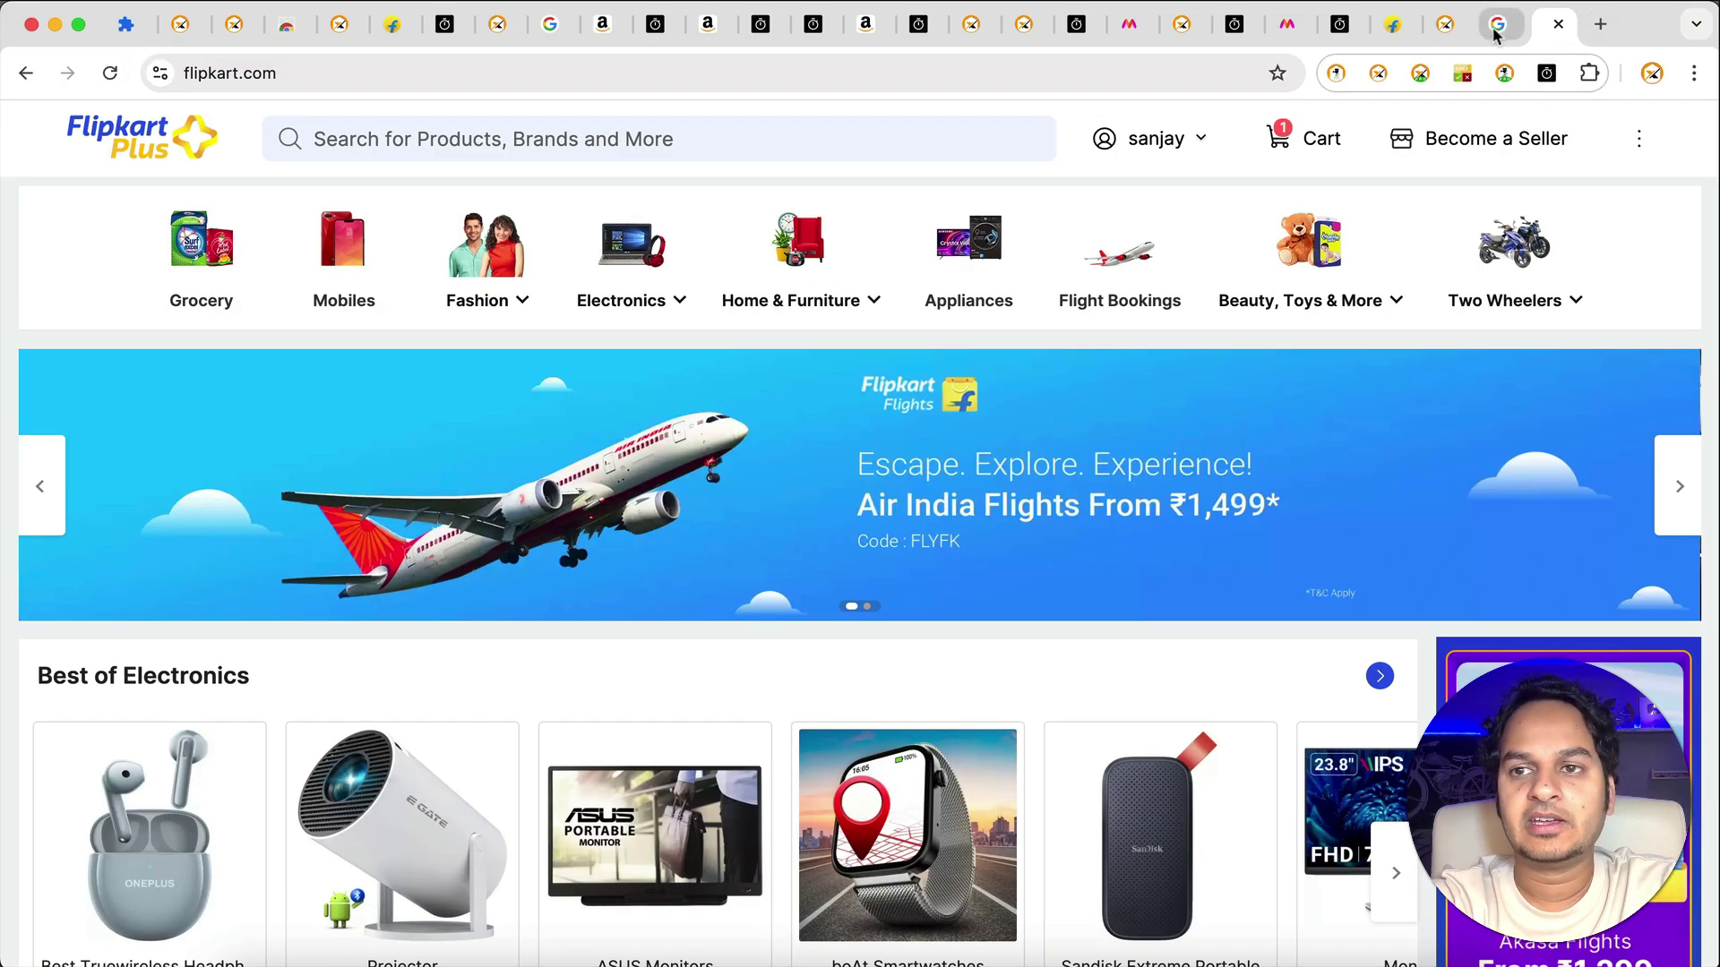
Check the load timings of the google.com tab and view the full page load report.
key("super+alt+Left")
left_click(1547, 76)
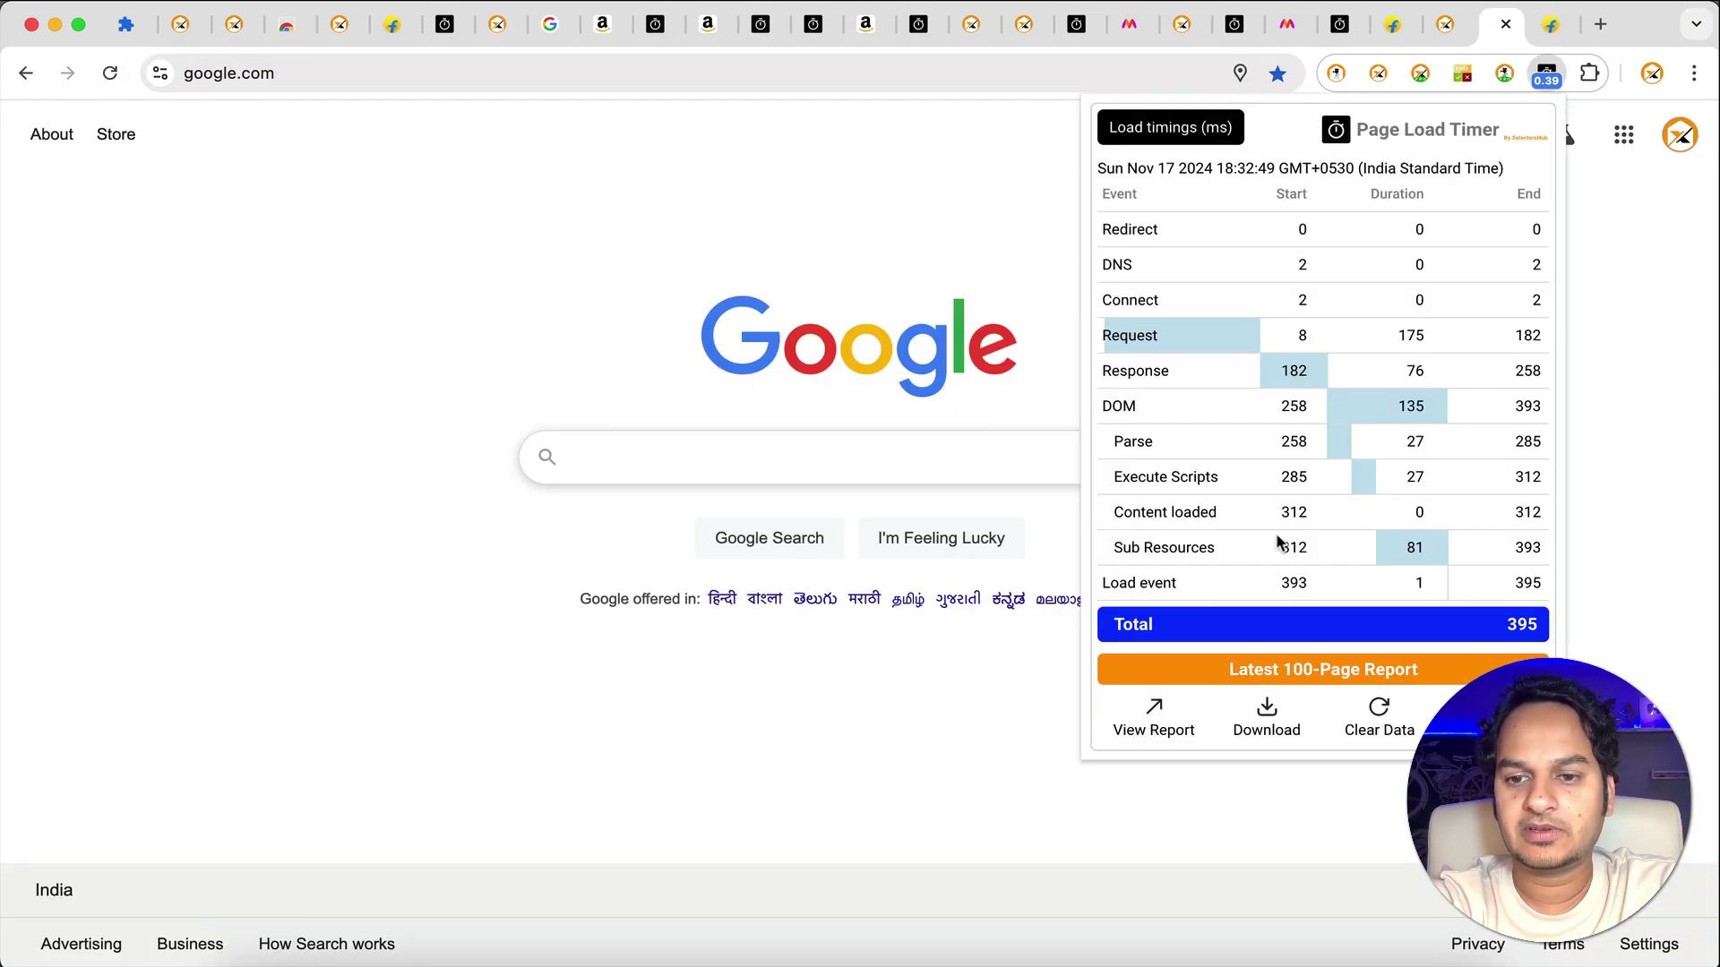
left_click(1153, 712)
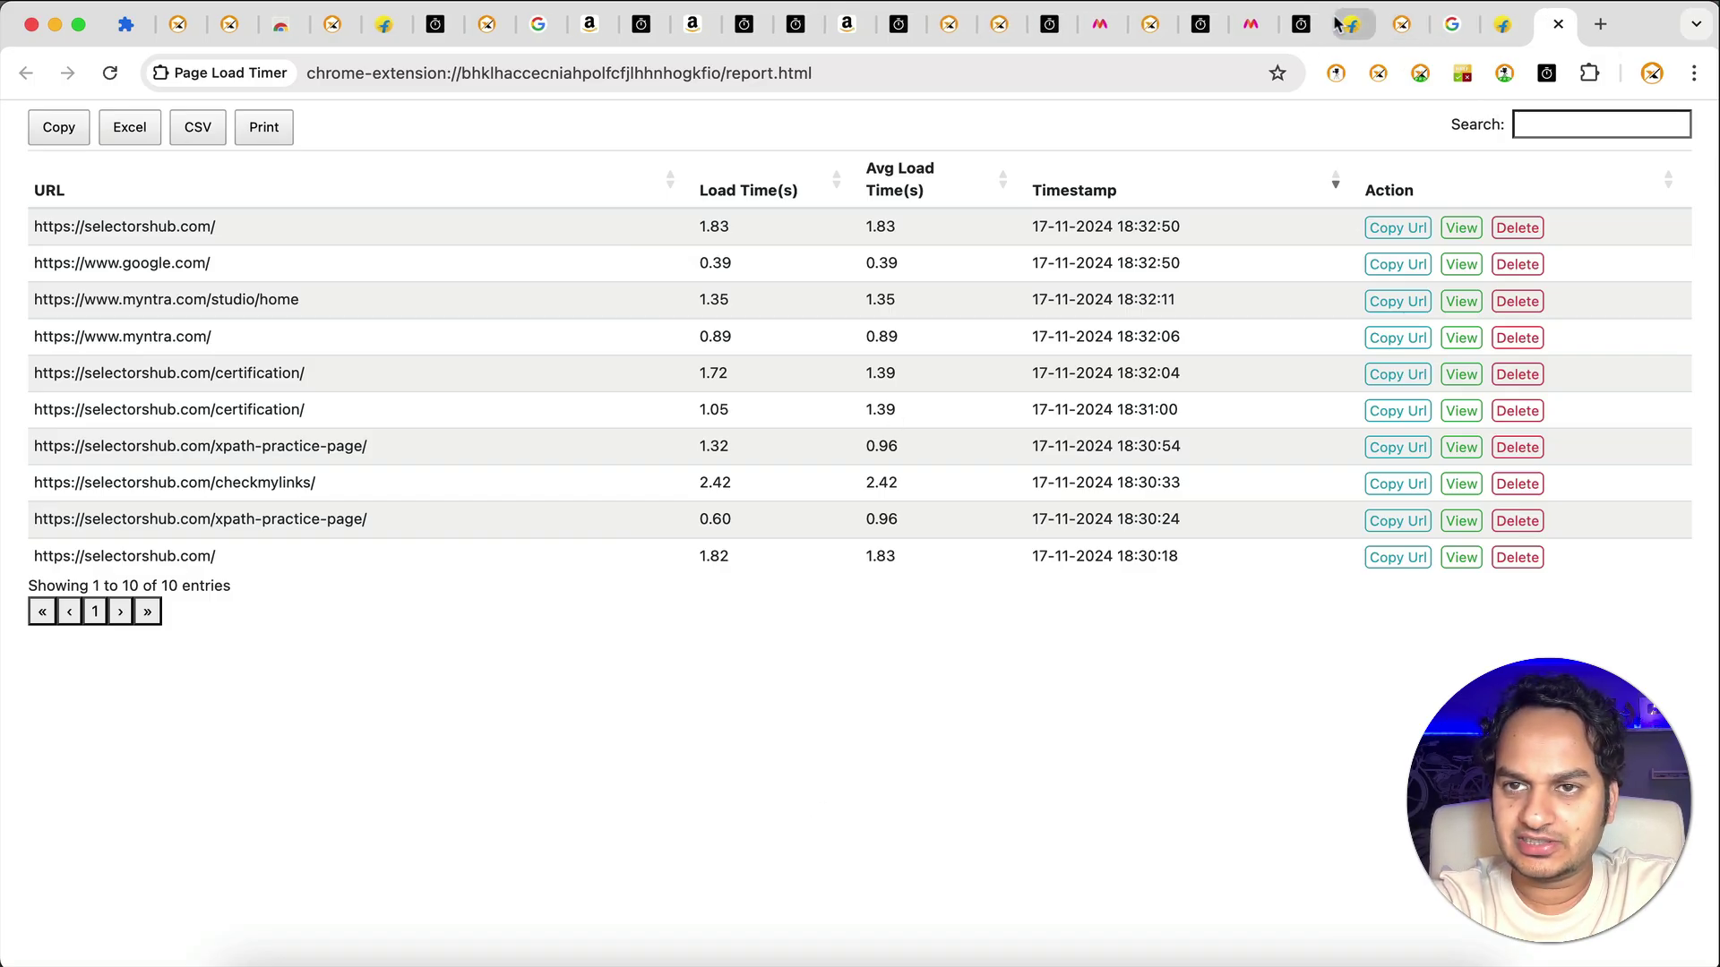
Download the Latest 100-Page Report from the selectorshub.com tab, open PageLoadTimer (4).csv to inspect it and close it.
left_click(1404, 25)
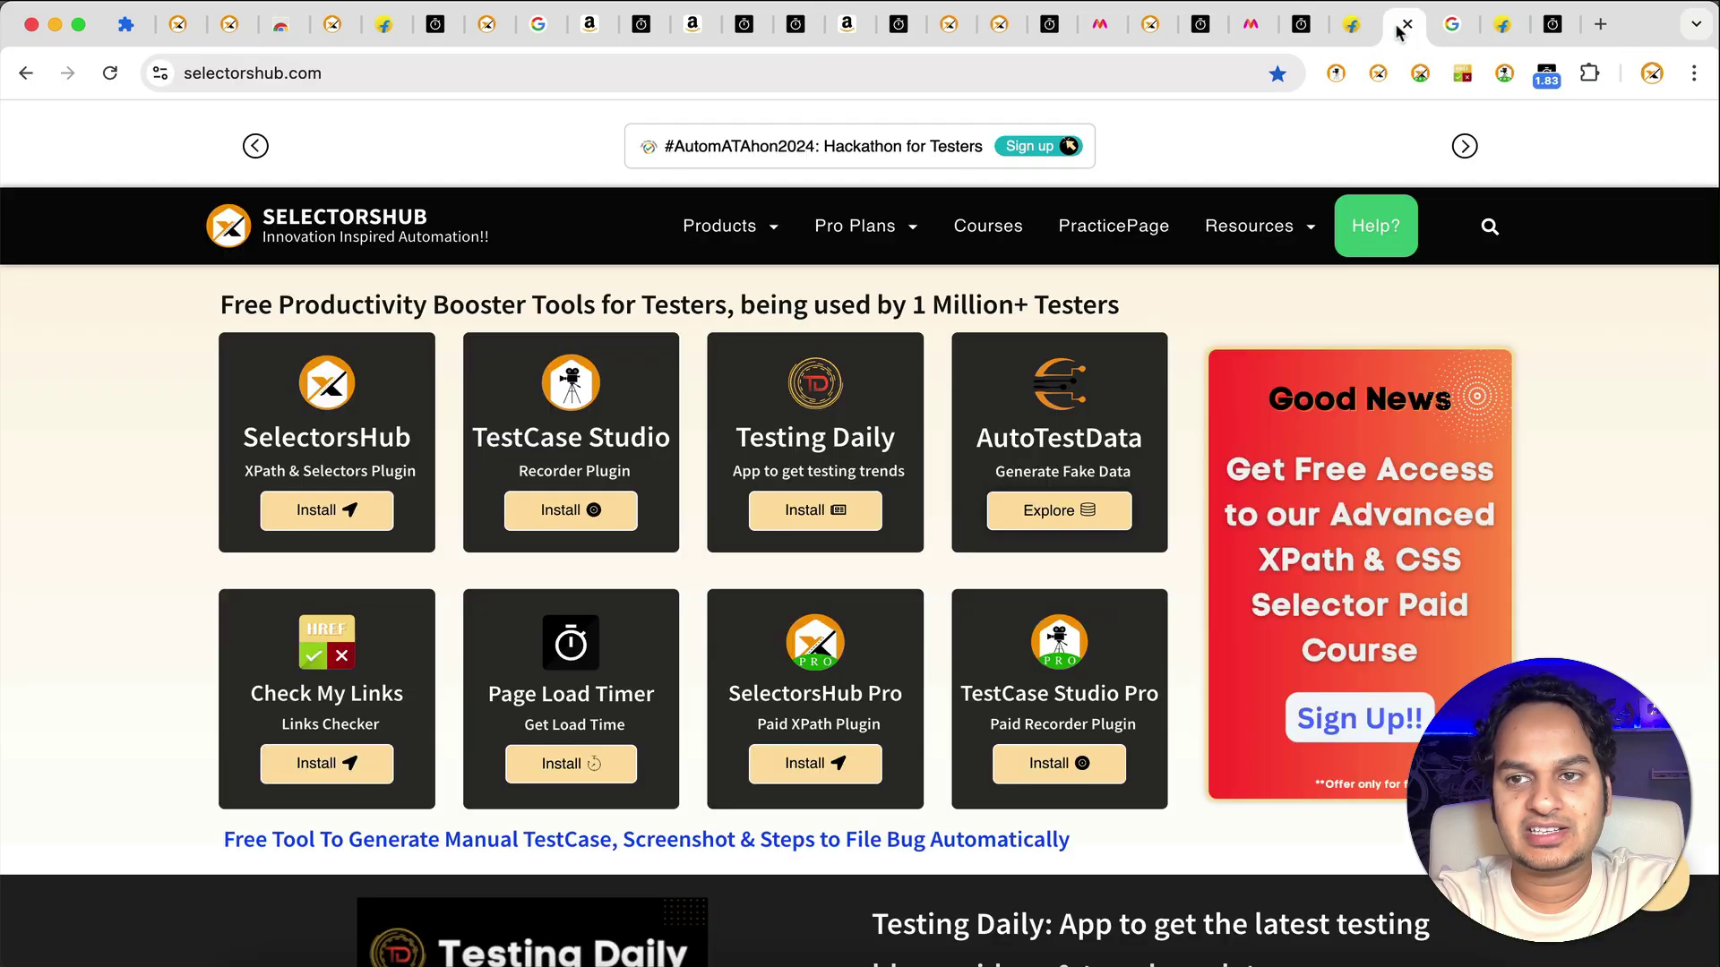
left_click(1549, 77)
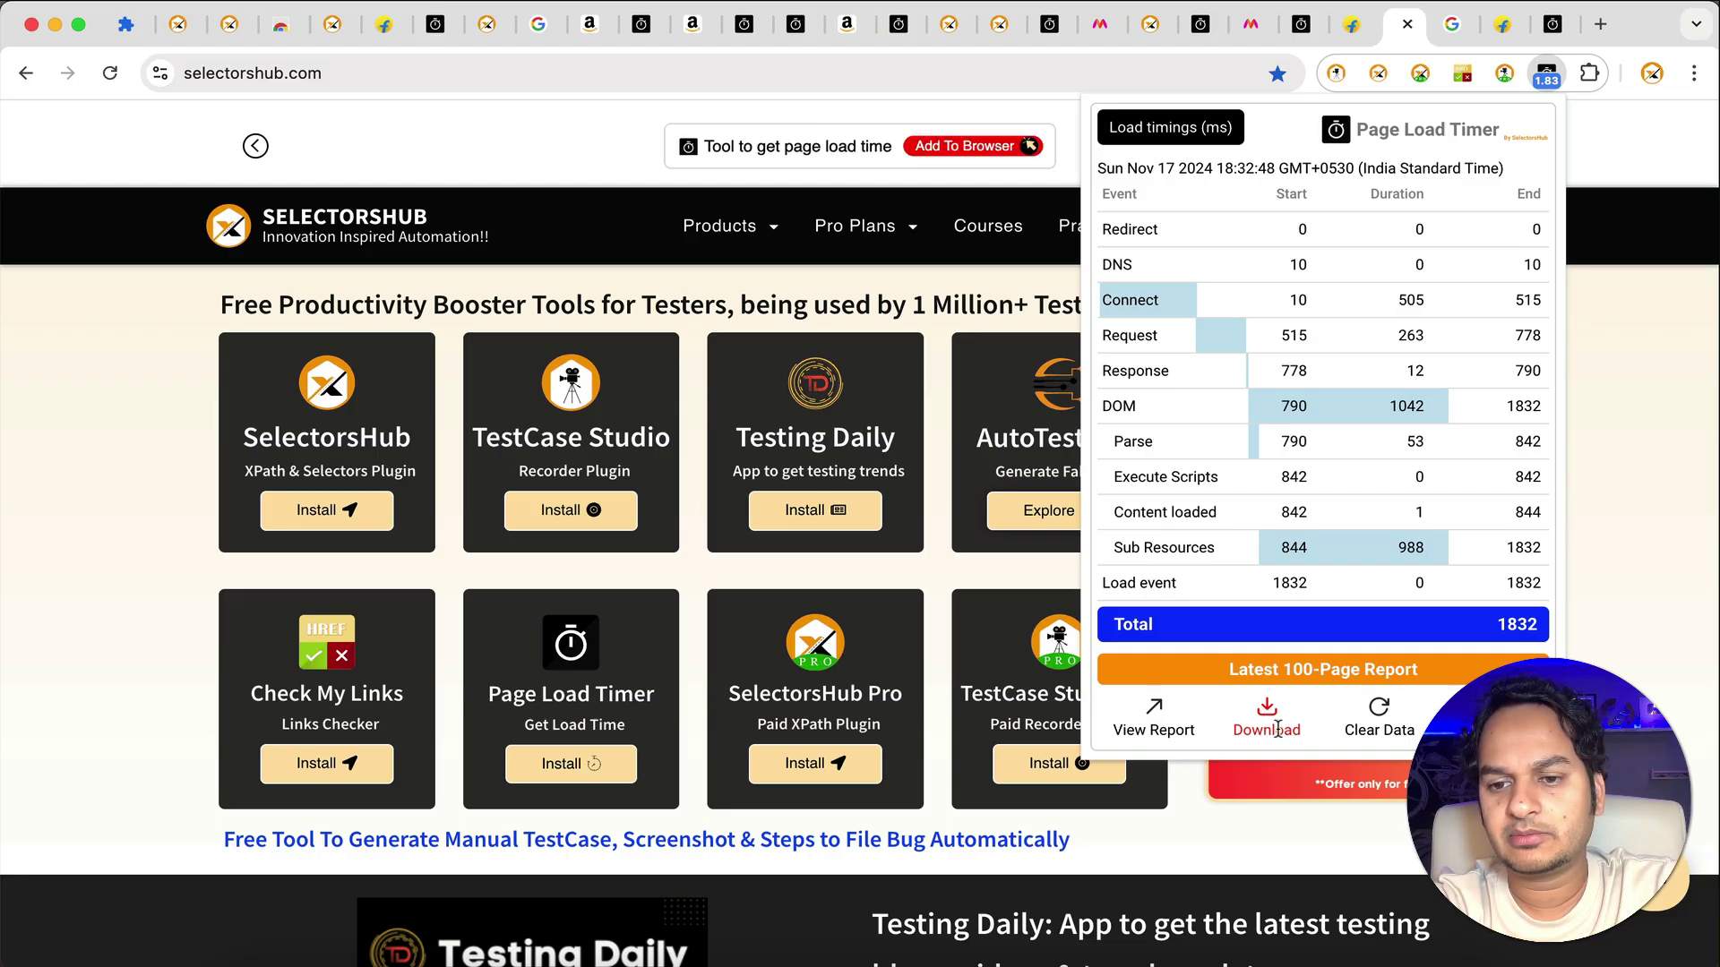
left_click(1268, 720)
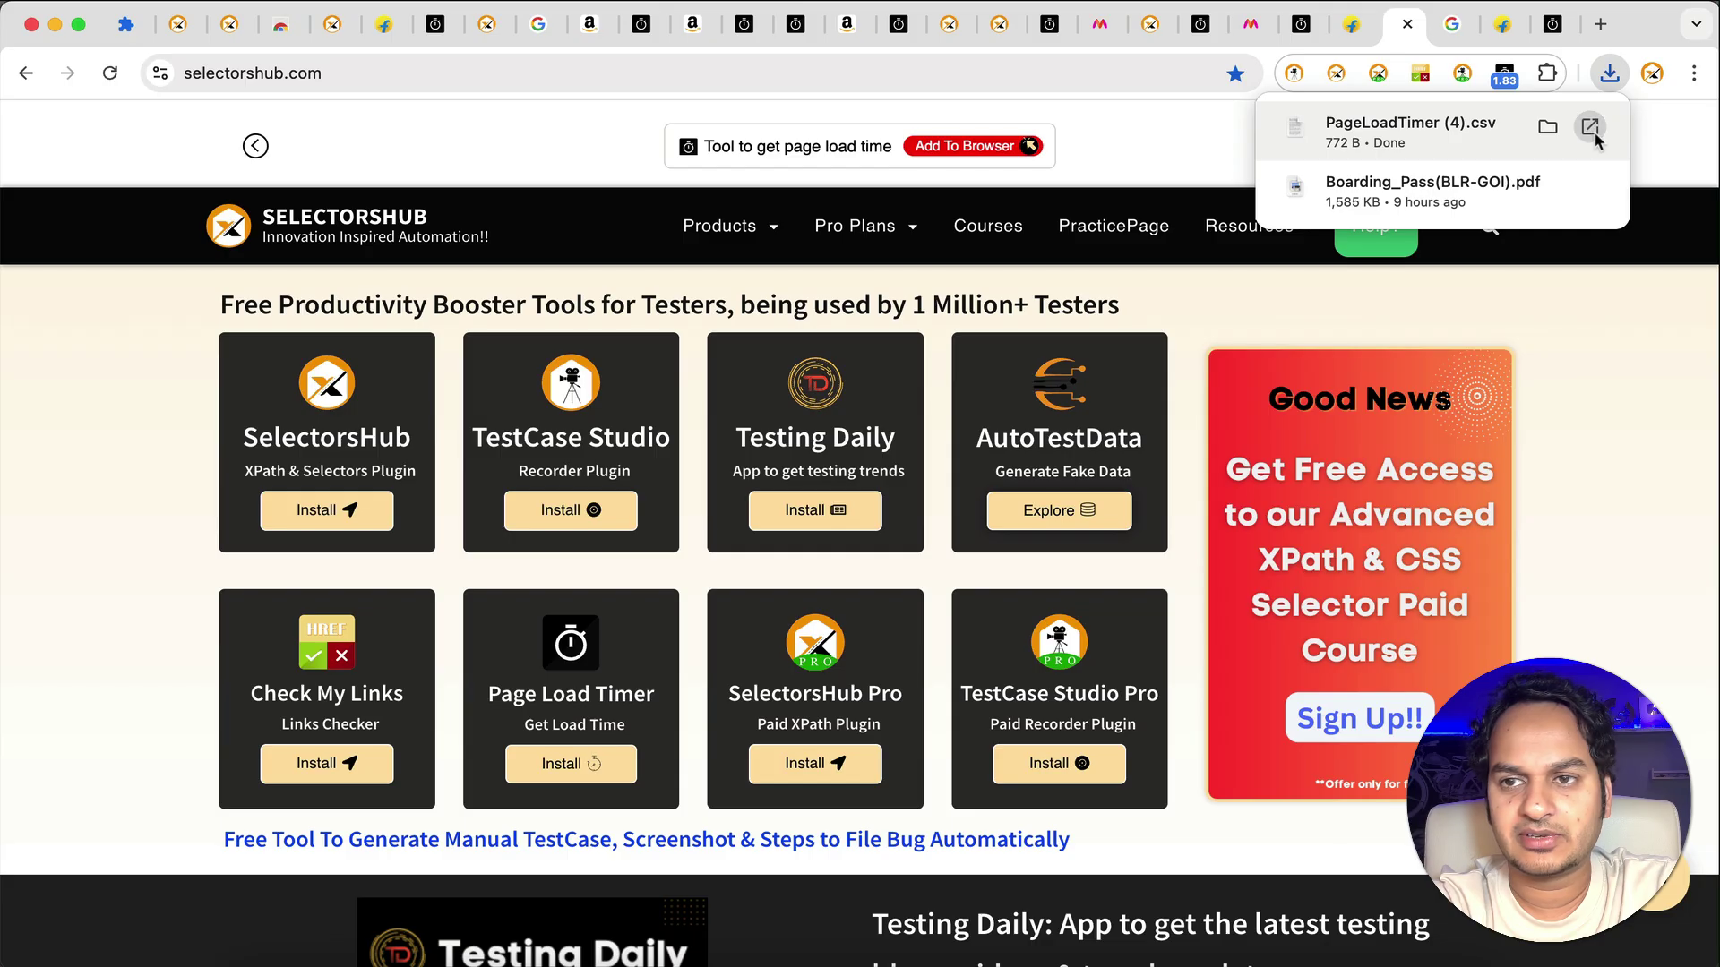
left_click(1591, 128)
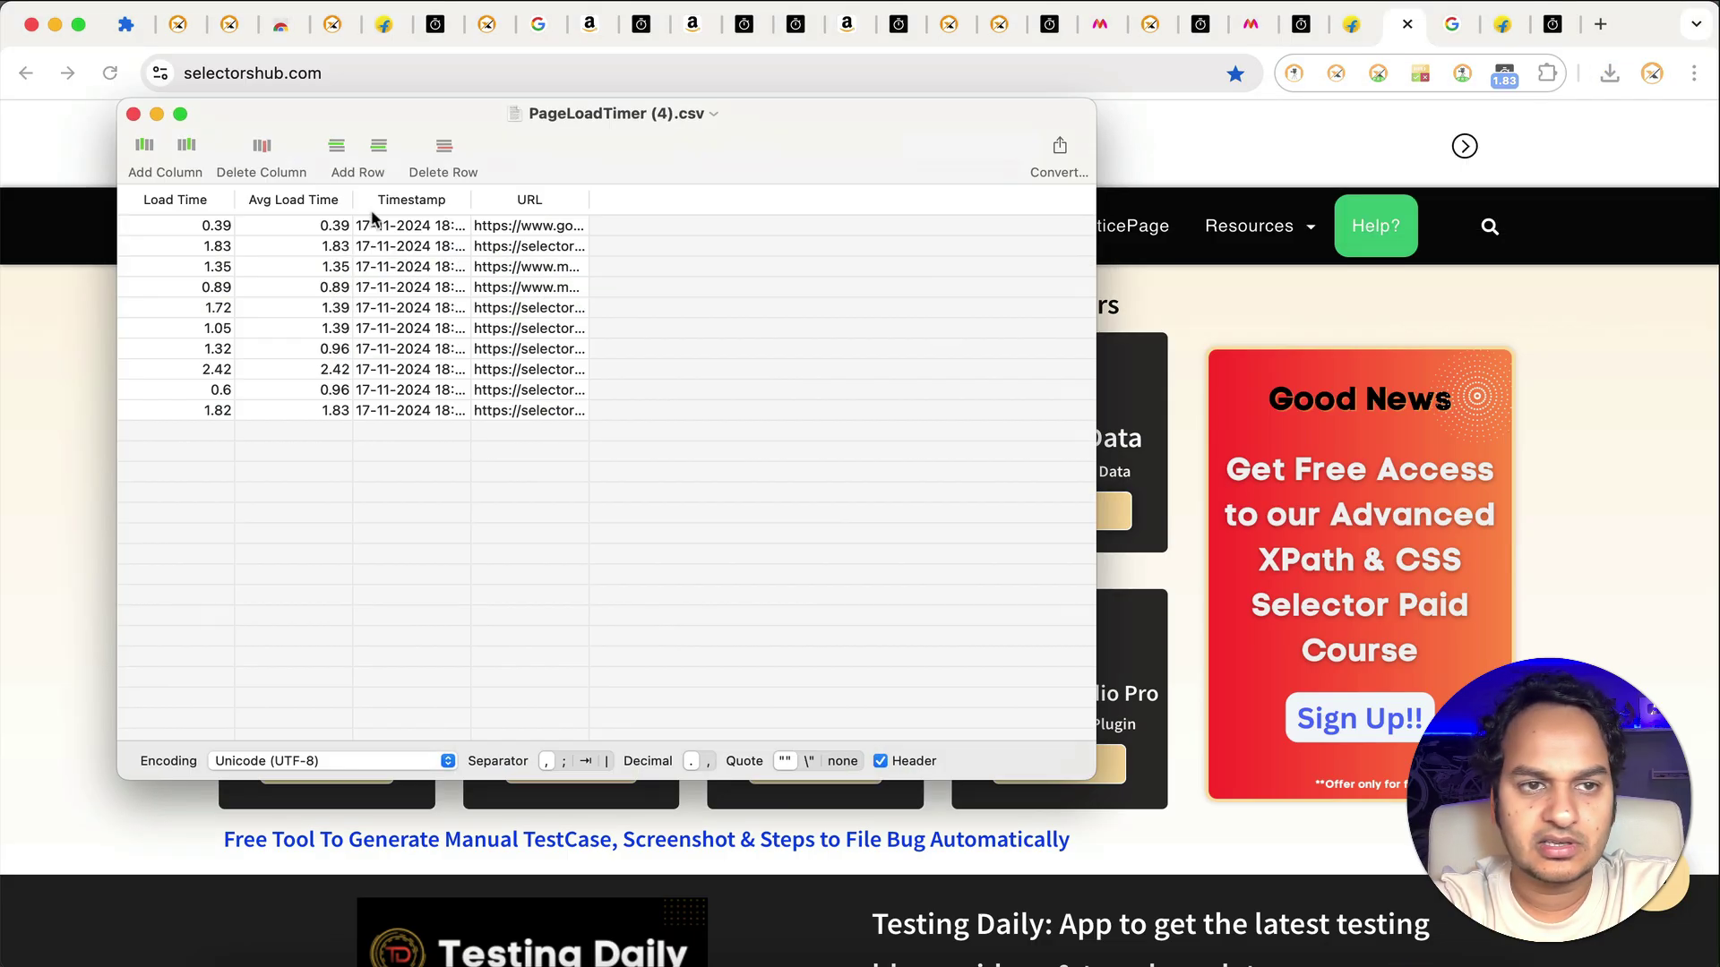
left_click(134, 114)
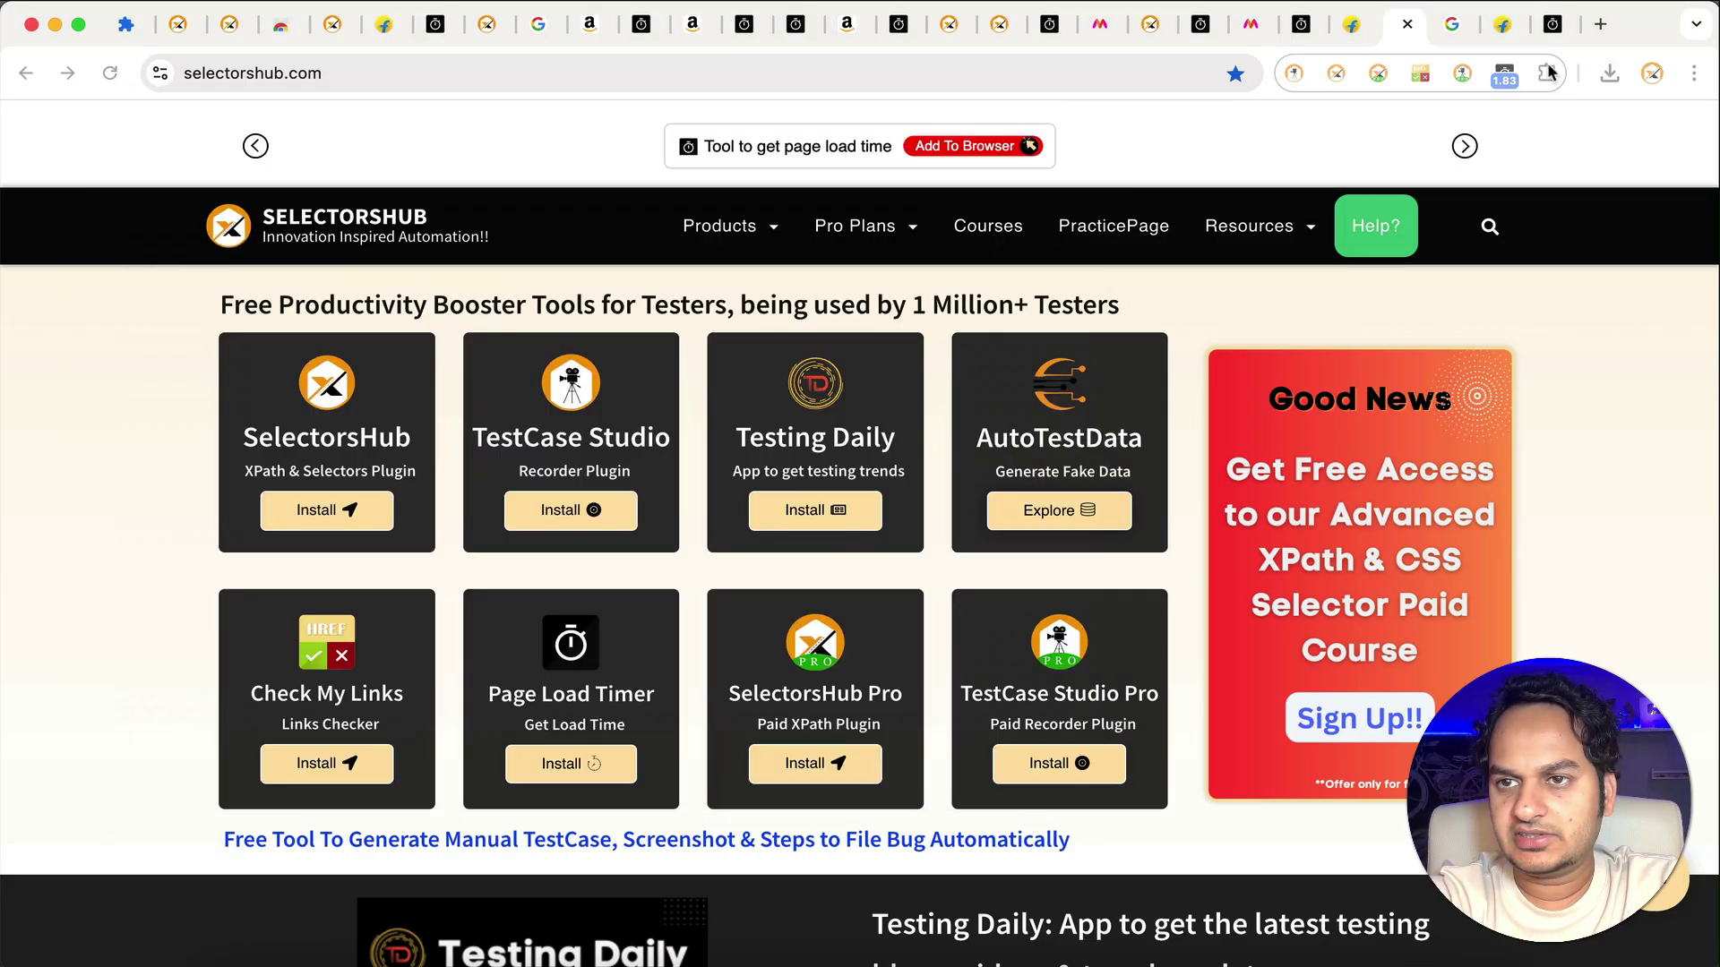
Return to the latest flipkart.com tab and remove all entries from the blacklisted websites in the Page Load Timer settings.
left_click(1557, 27)
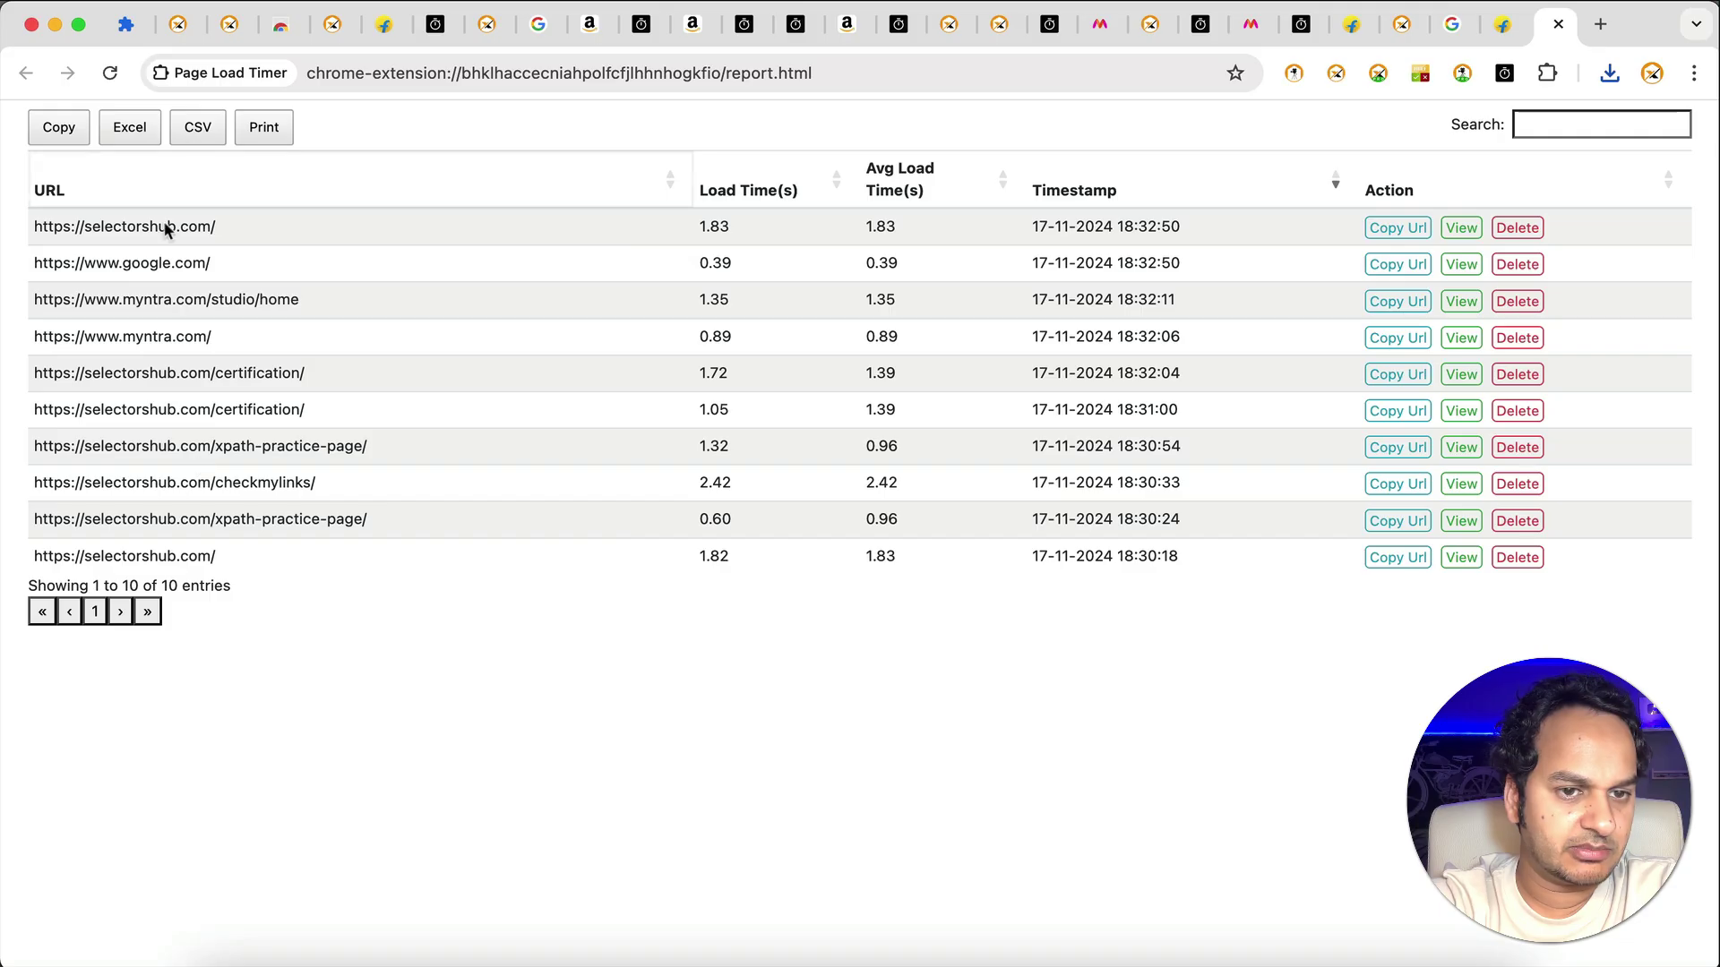
left_click(1601, 25)
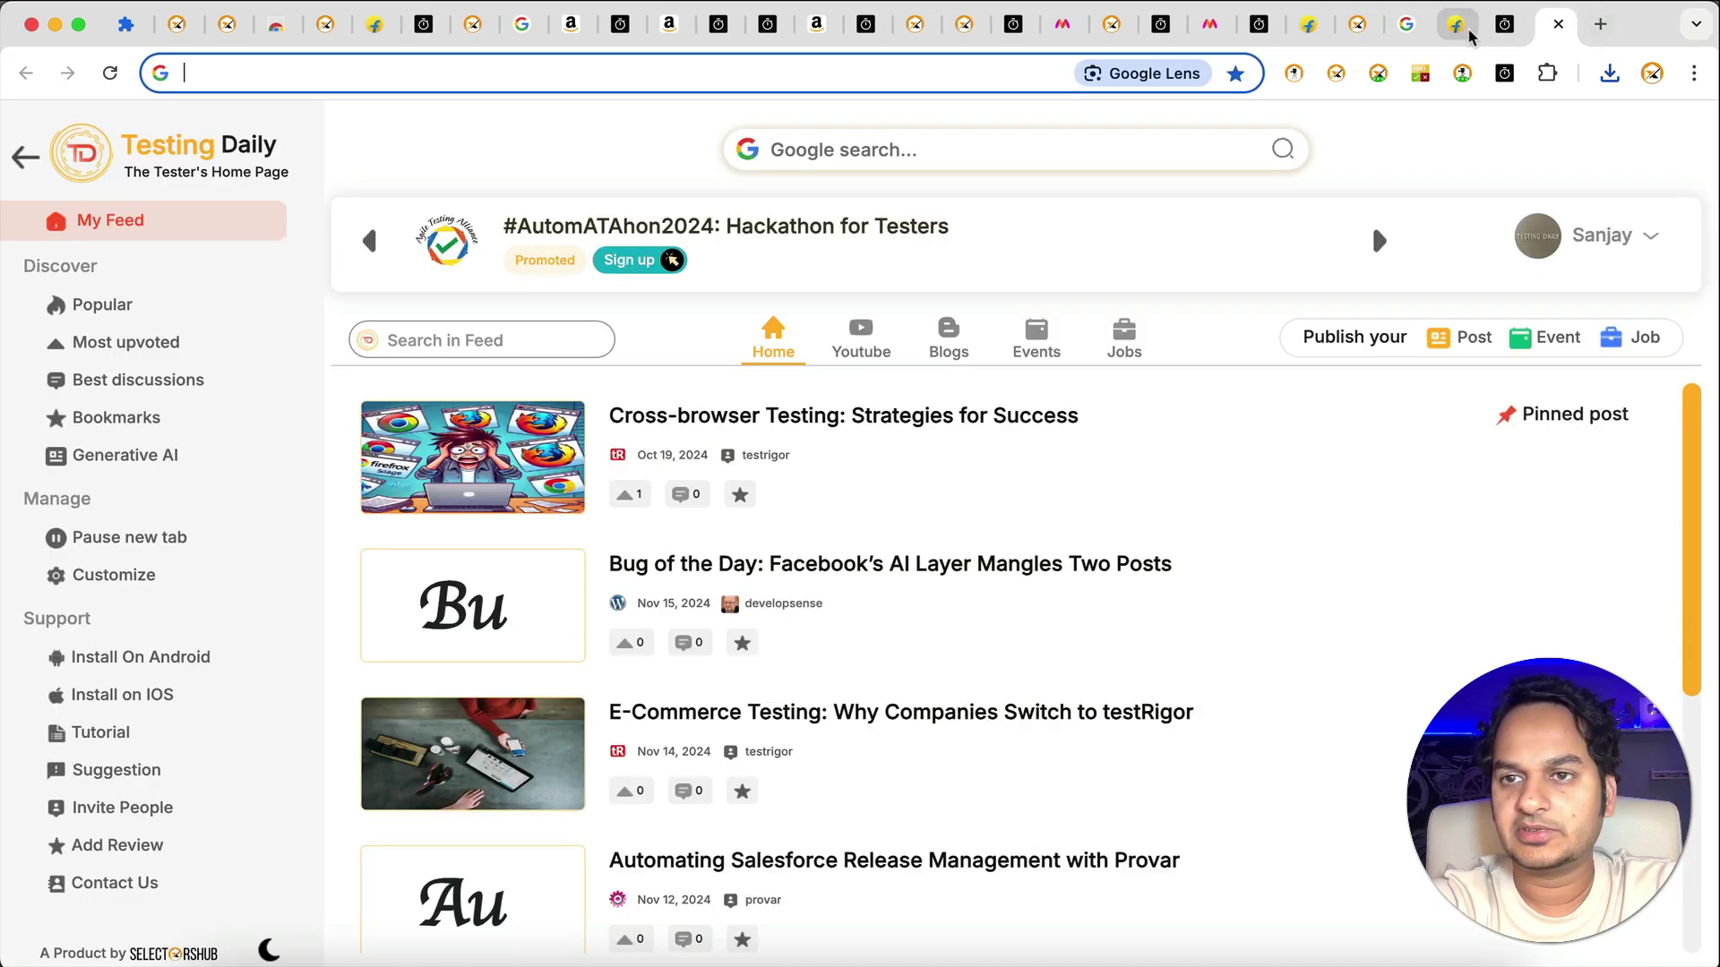
left_click(1456, 25)
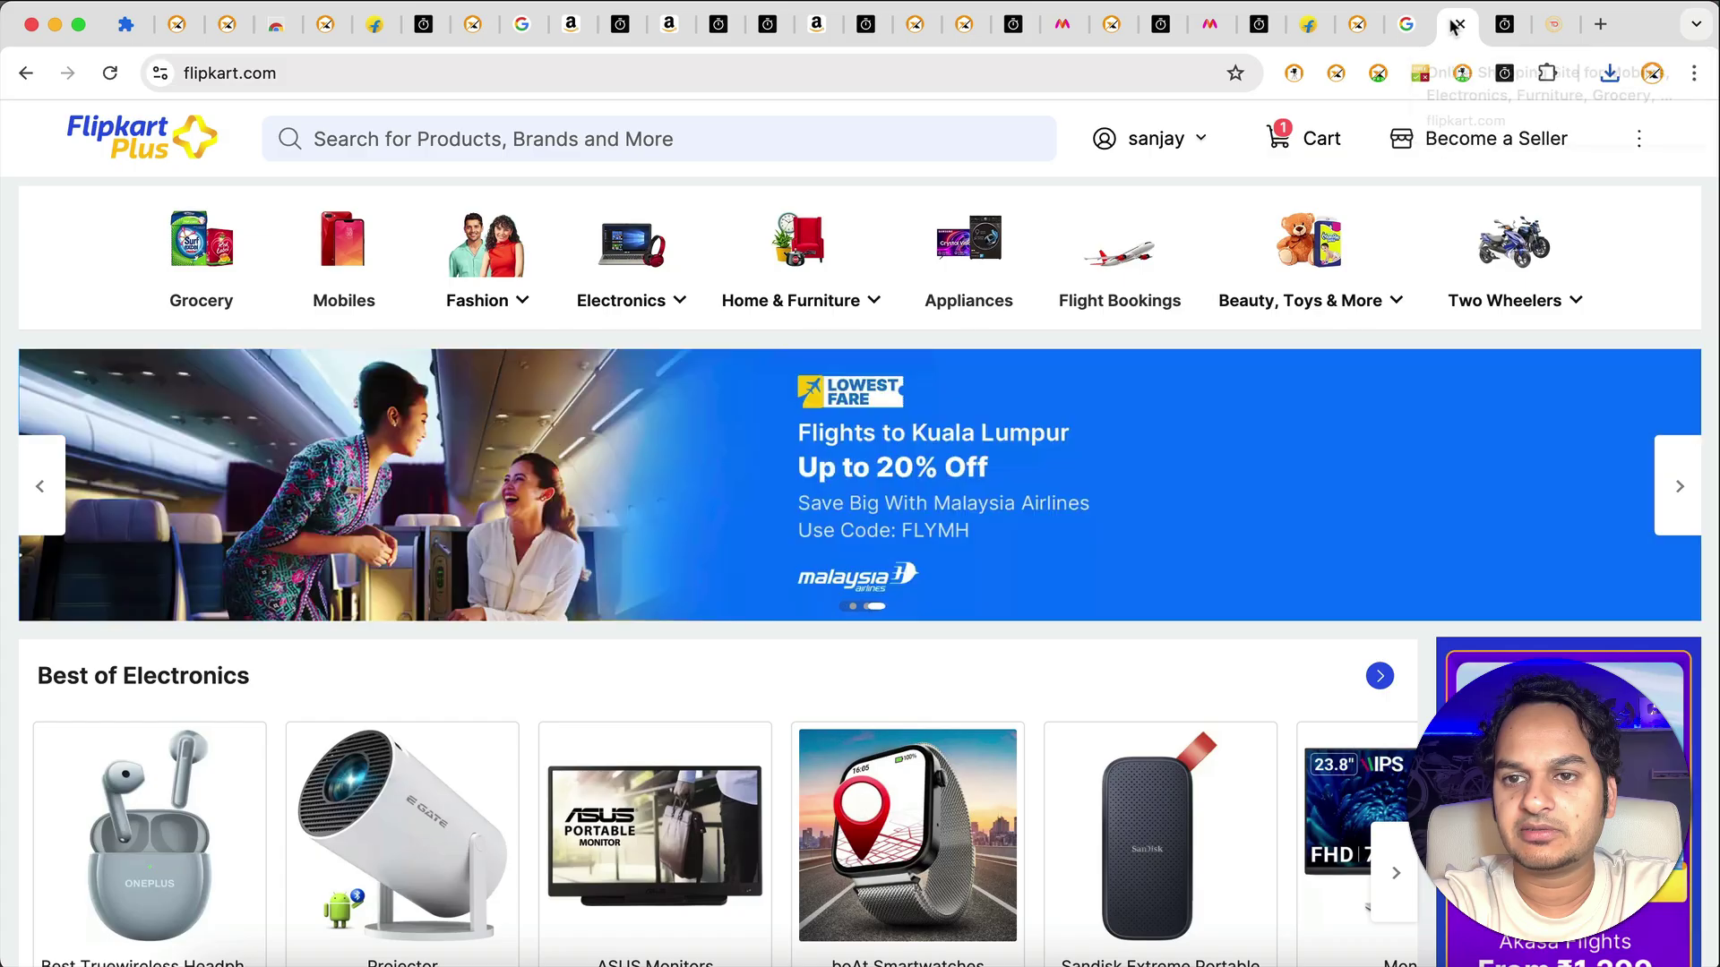
left_click(1508, 73)
left_click(1317, 415)
key("super+a")
key("BackSpace")
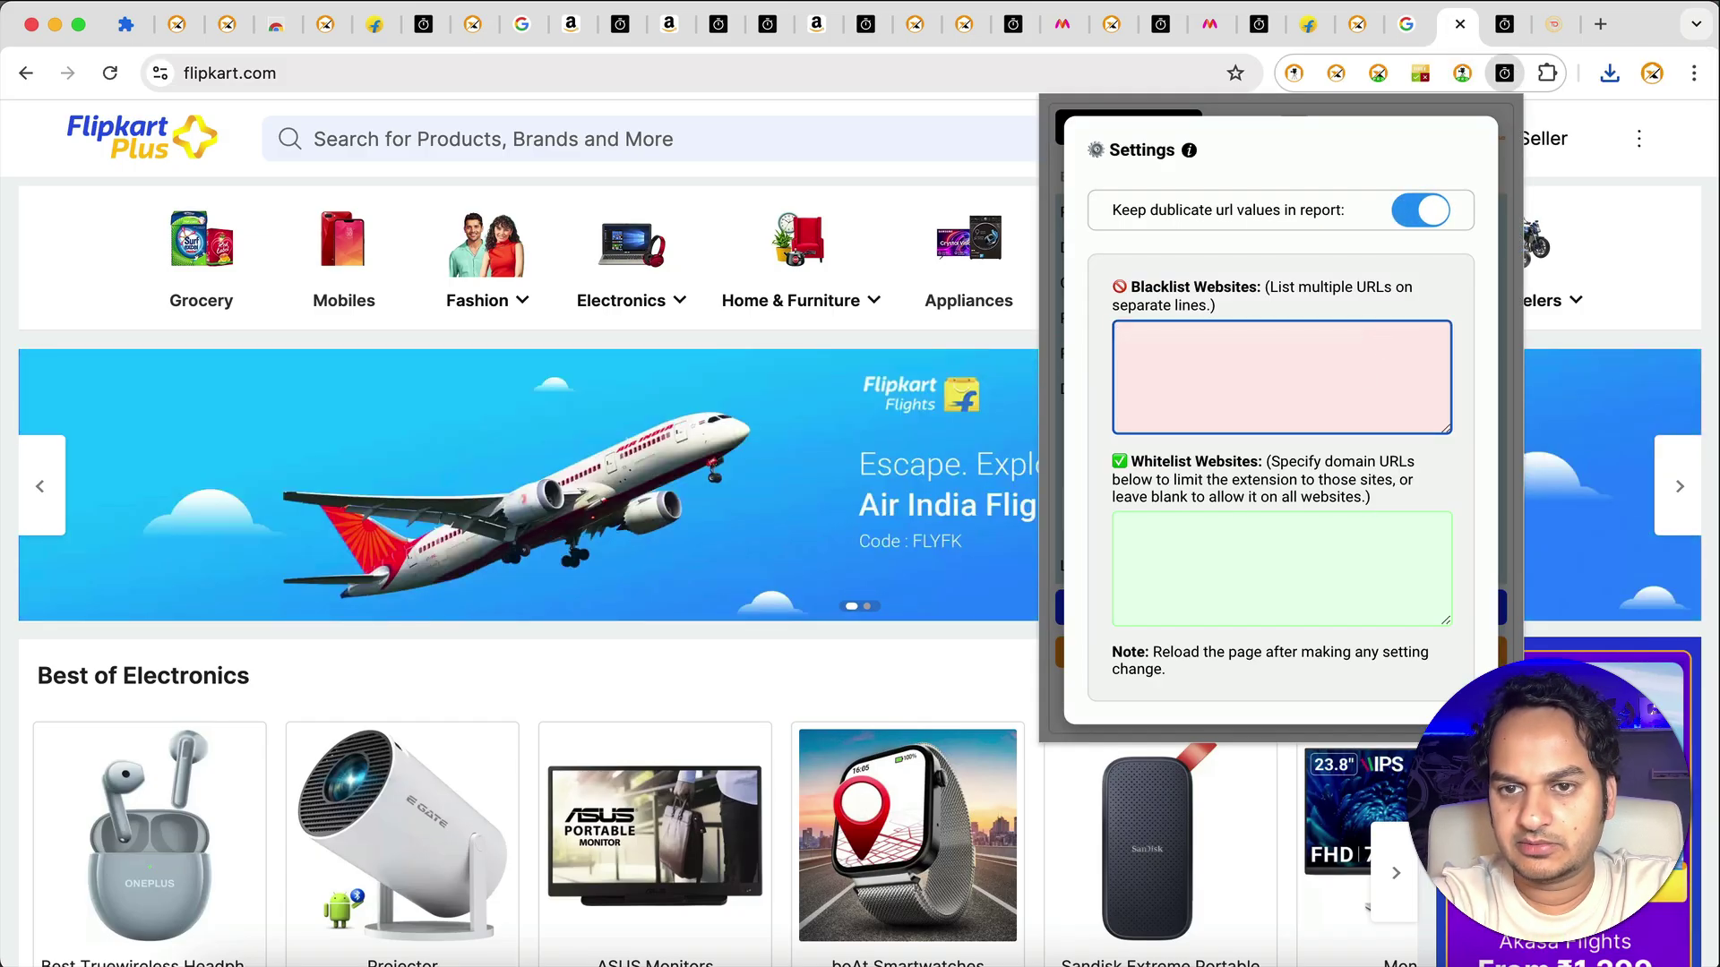
left_click(1644, 234)
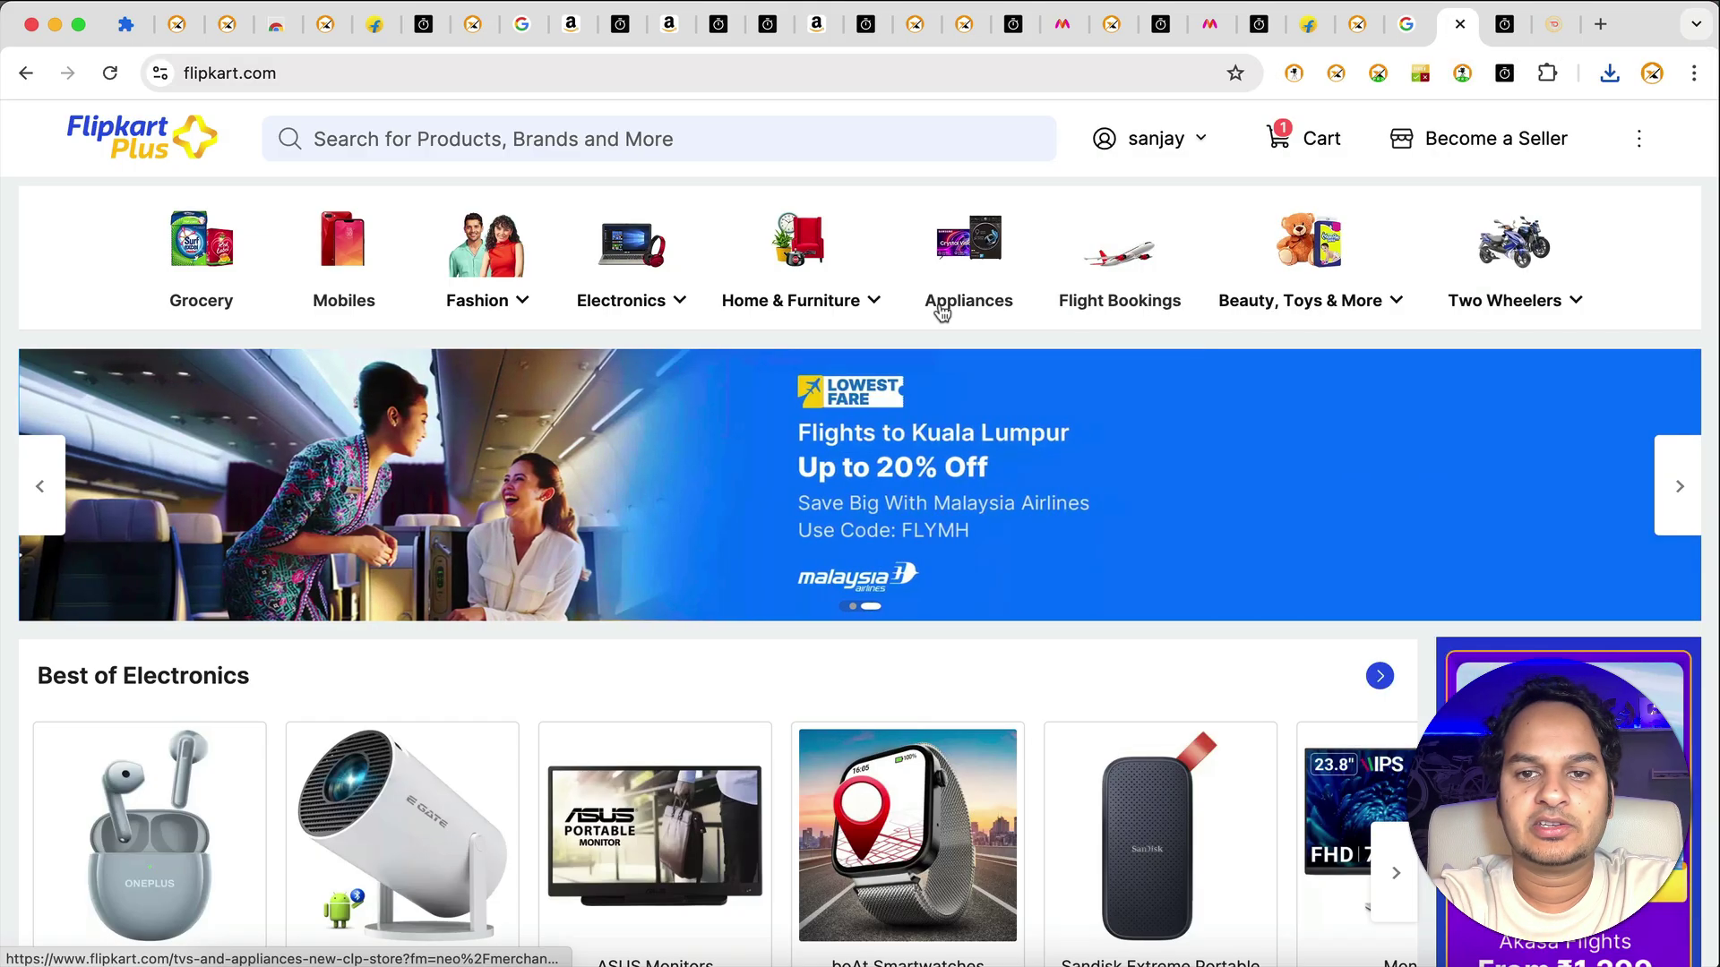
Visit Flipkart's Appliances, Cars & Die-cast Vehicles and men's Casual Shirts pages, and check the load timings and full report.
left_click(945, 308)
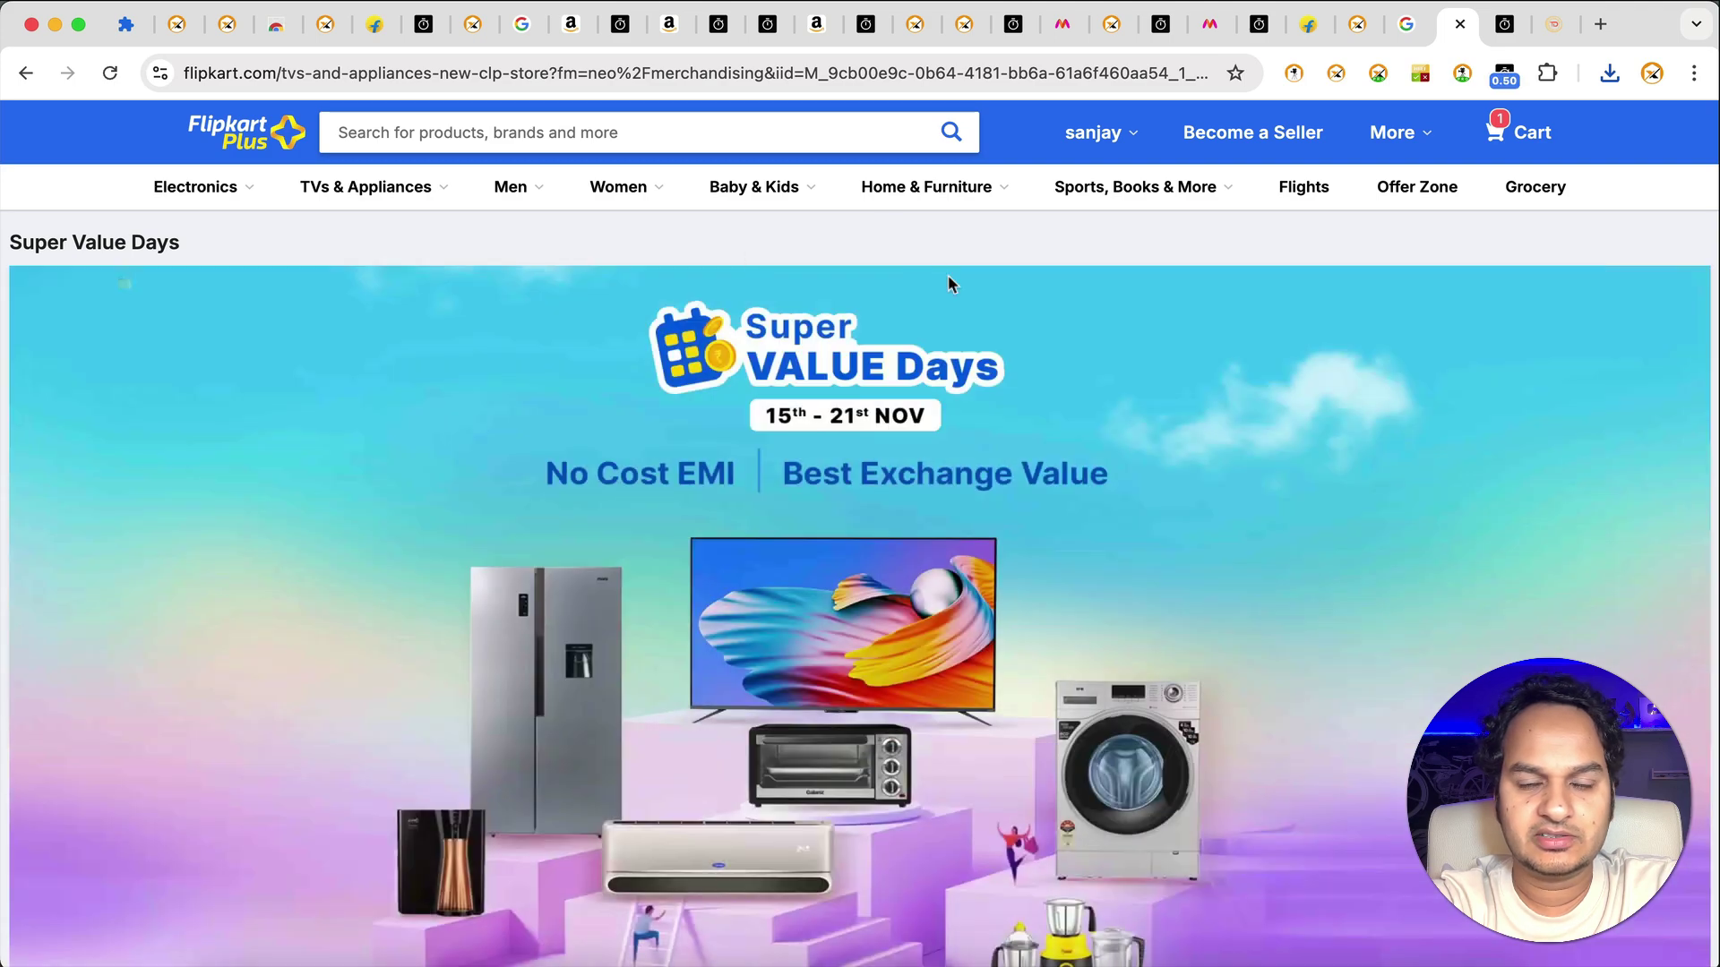
mouse_move(754, 186)
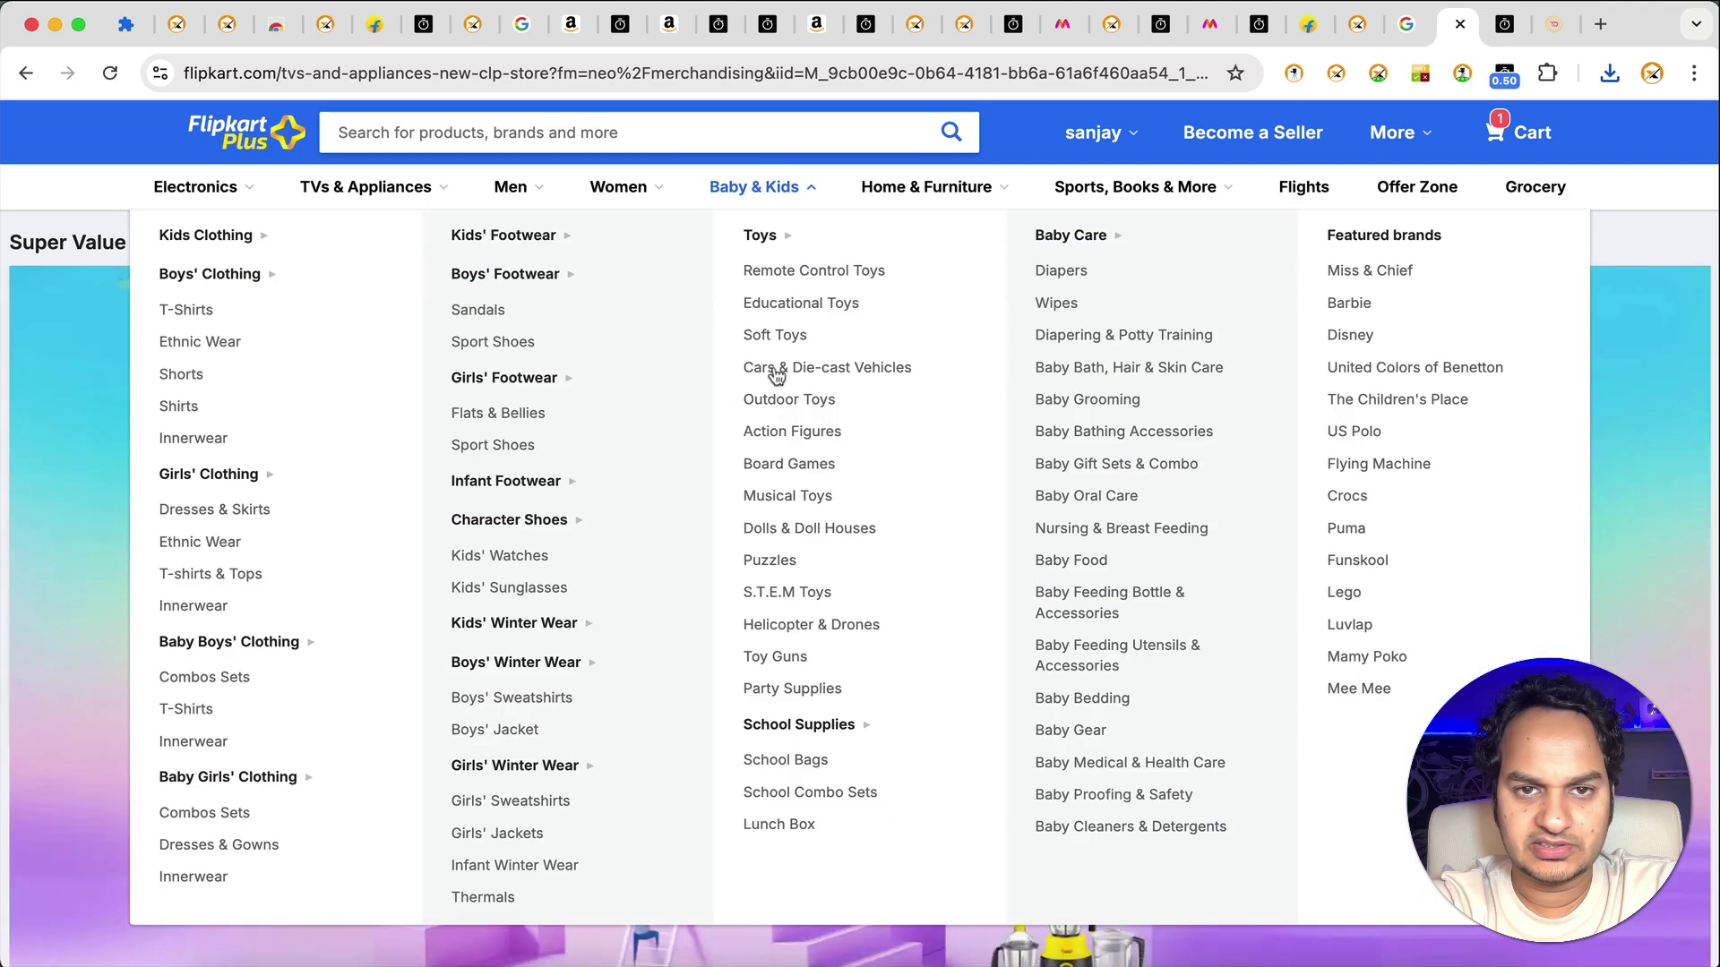
left_click(763, 366)
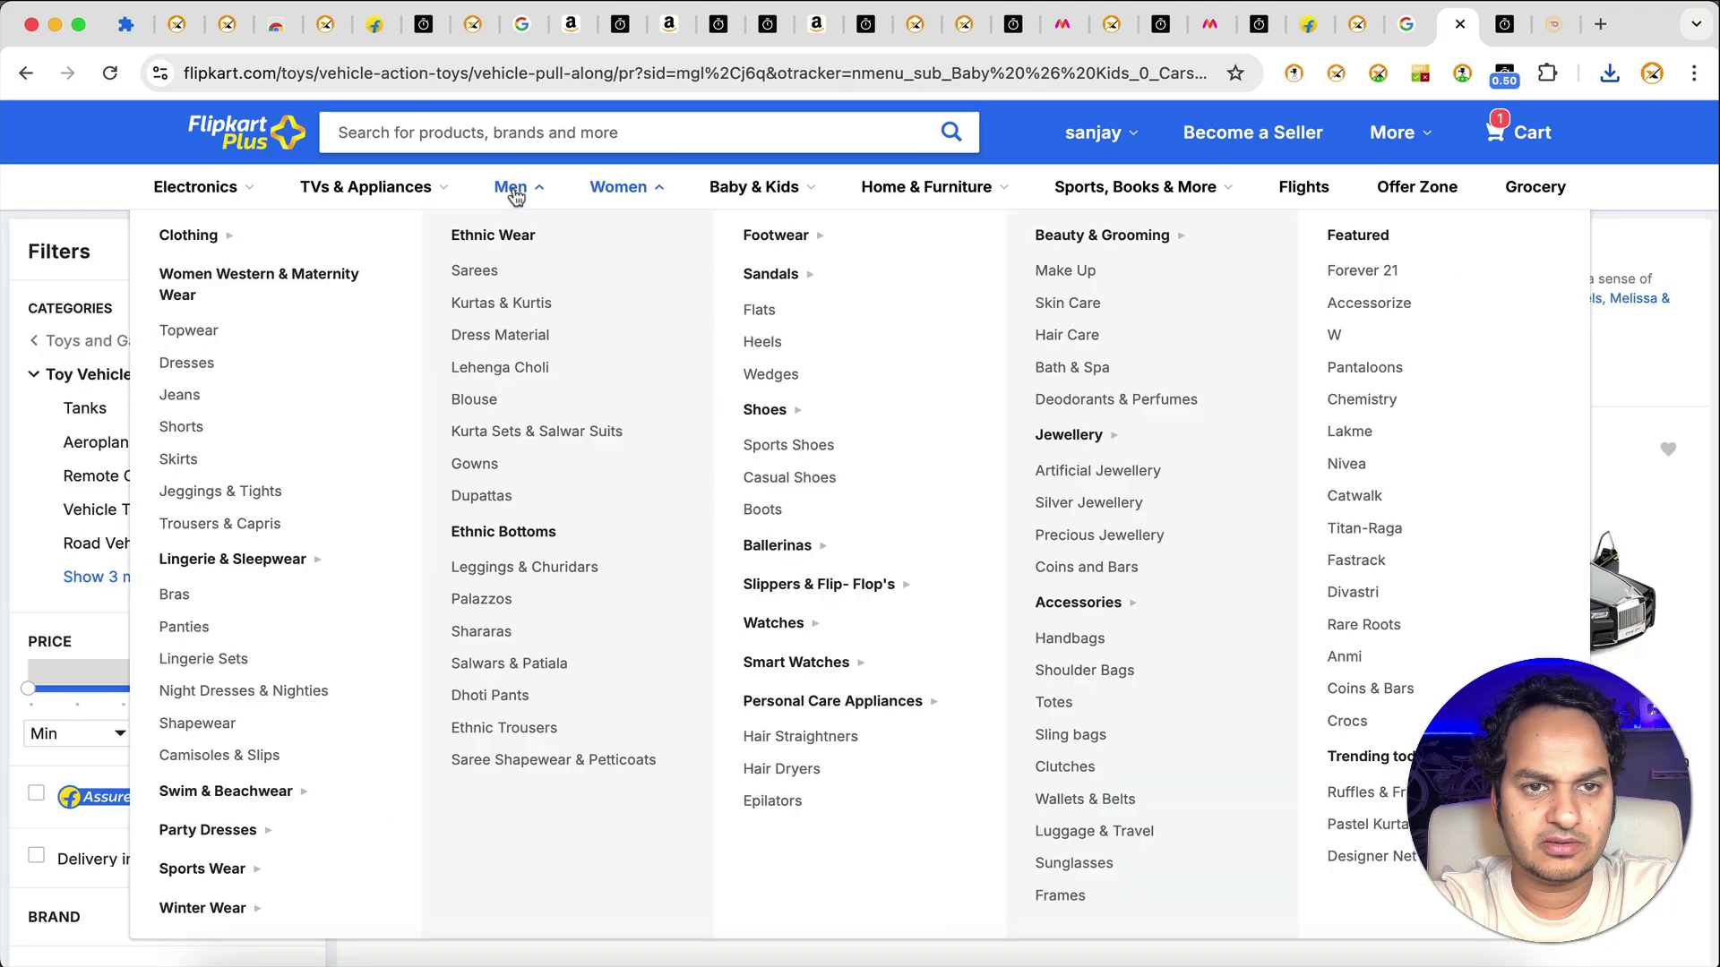
left_click(525, 367)
left_click(1505, 73)
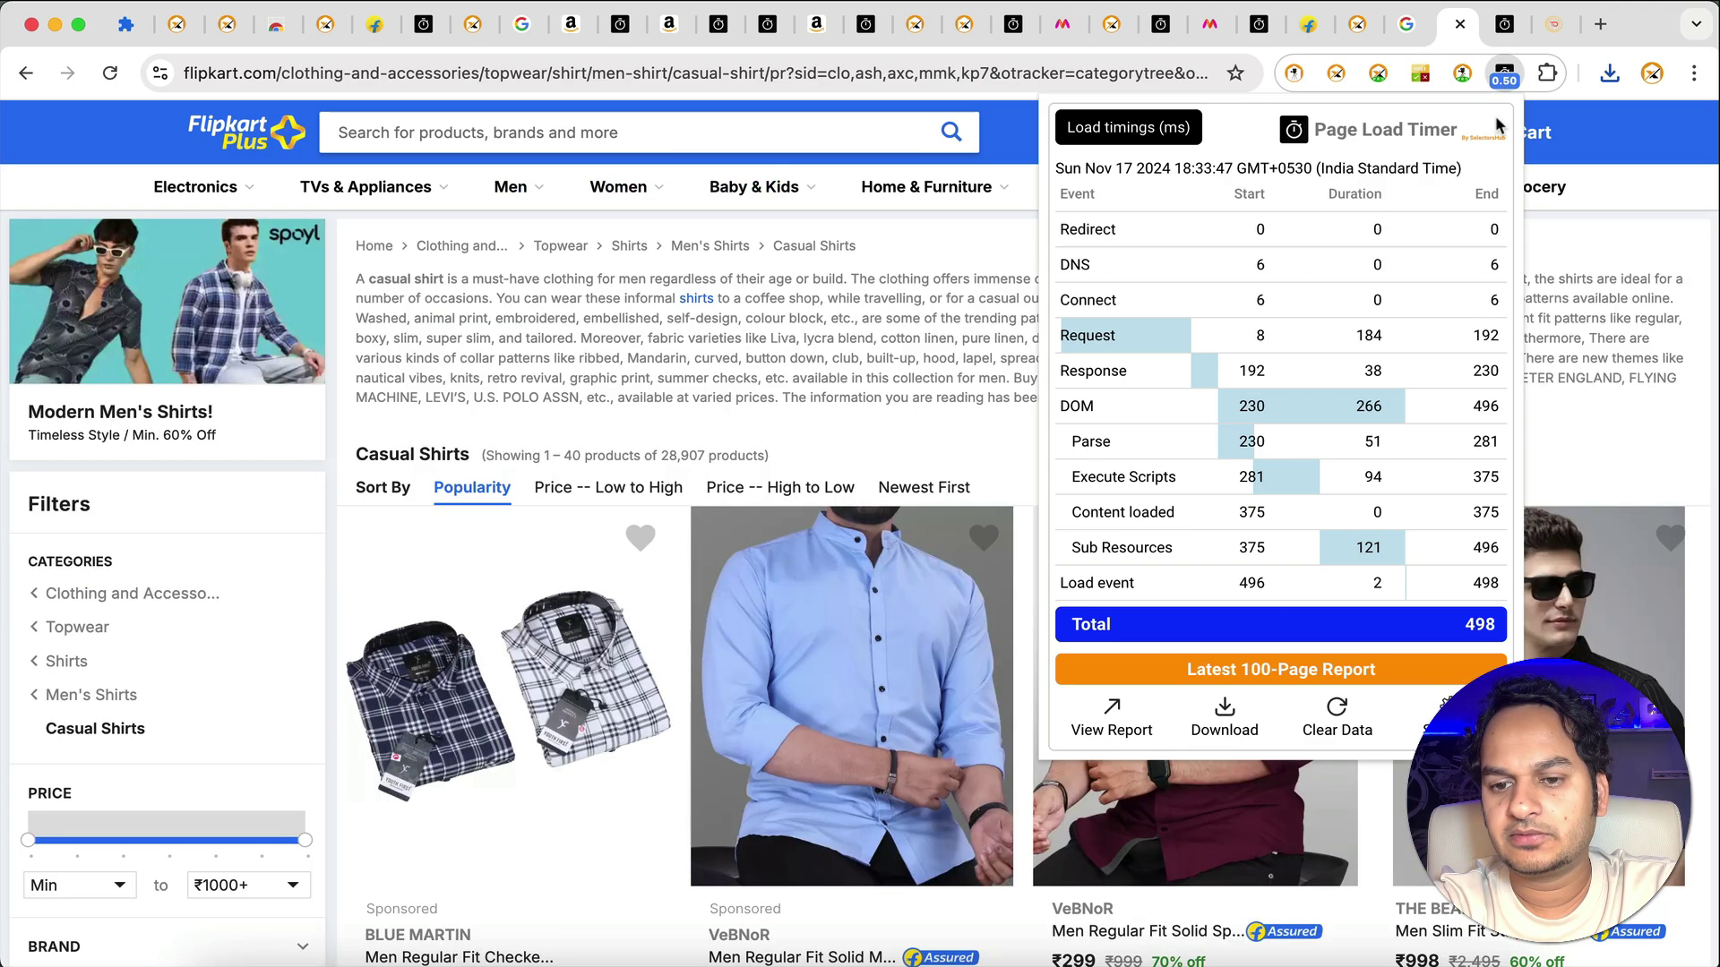
left_click(1111, 712)
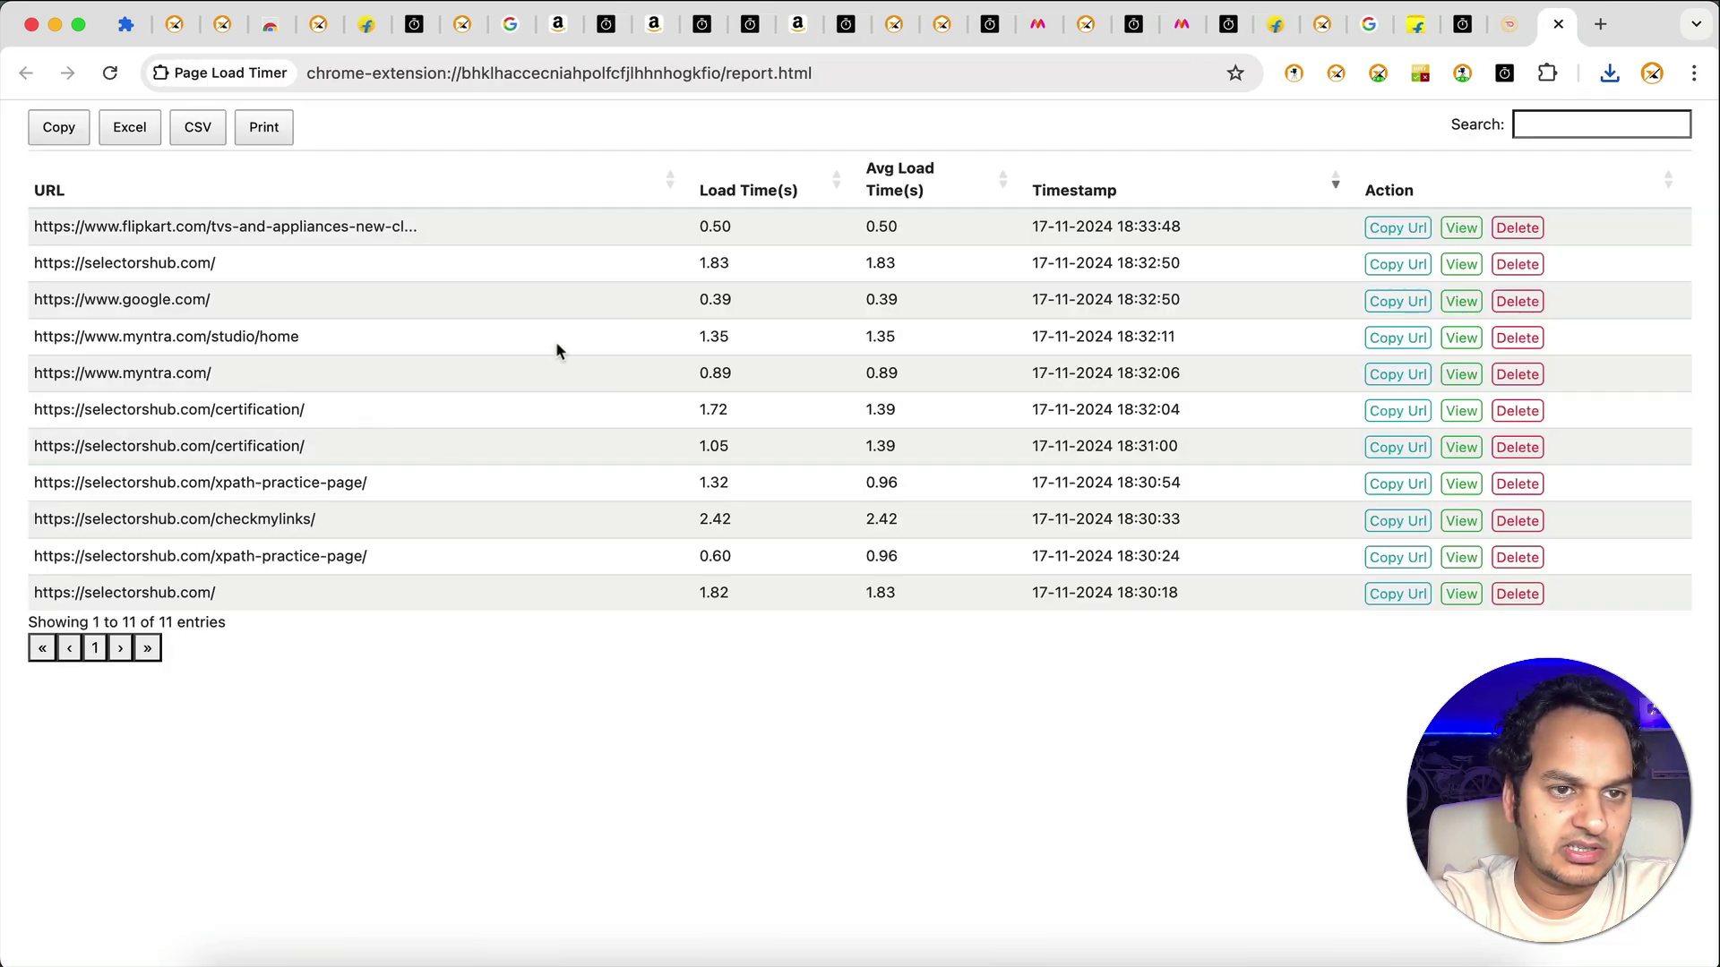
Return to the Flipkart tab and visit the women's Leggings & Churidars page and the Televisions store.
left_click(1429, 24)
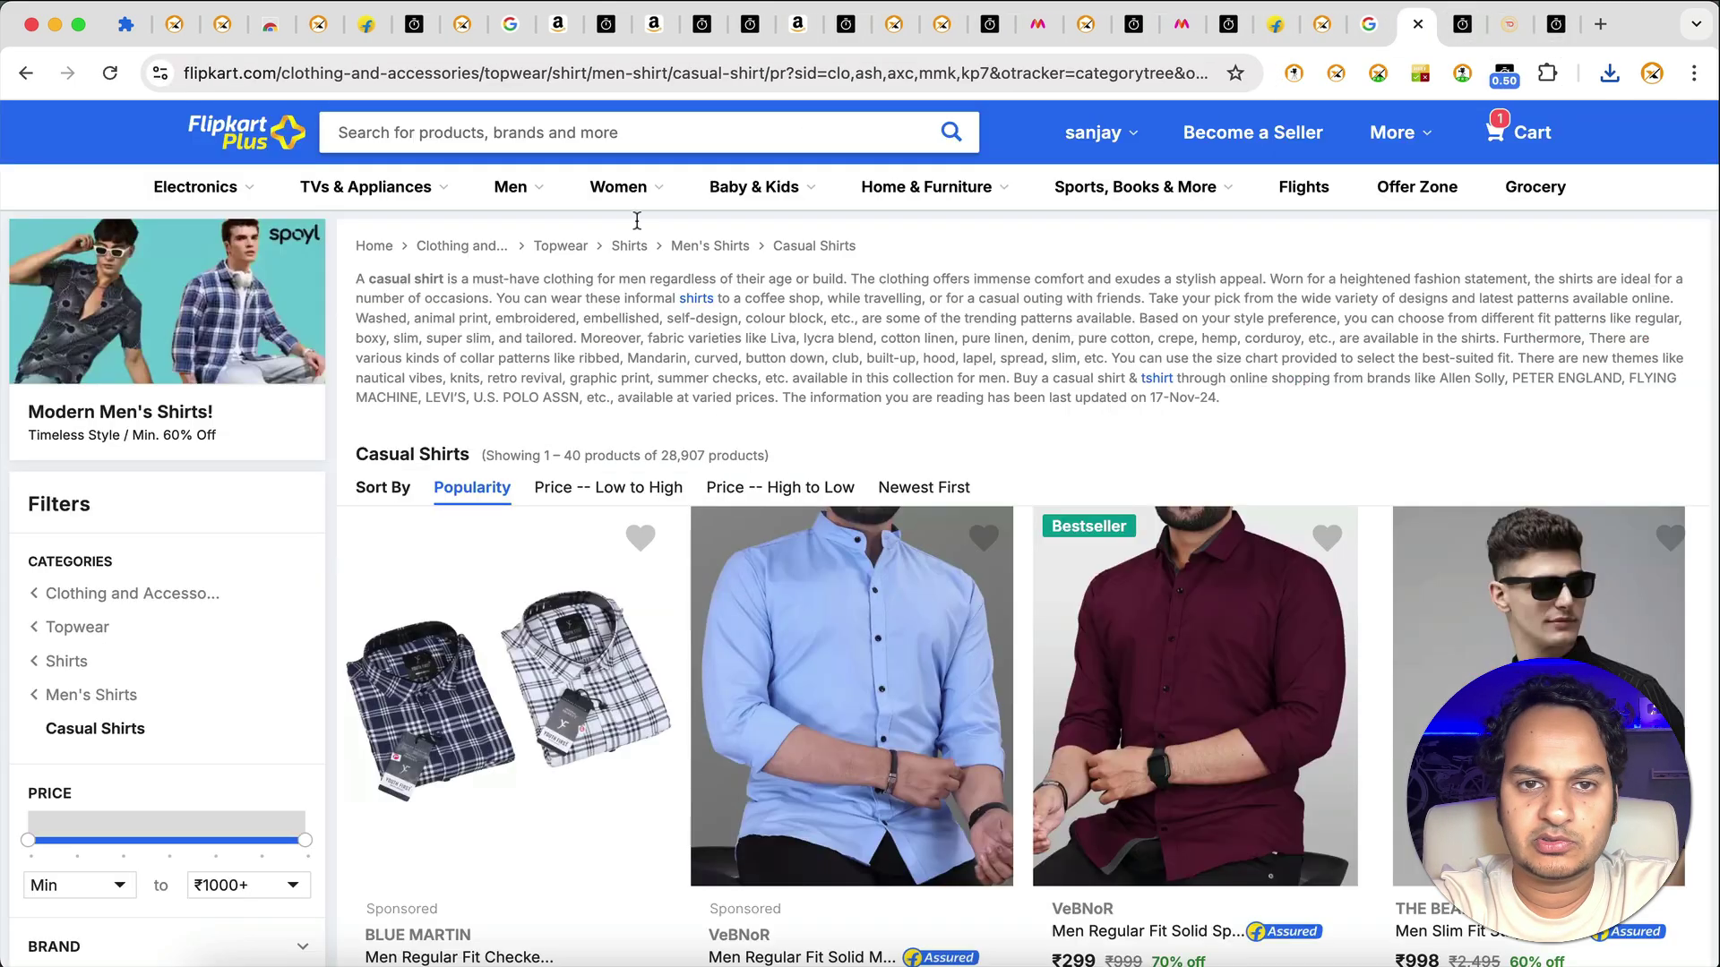
mouse_move(633, 187)
left_click(511, 569)
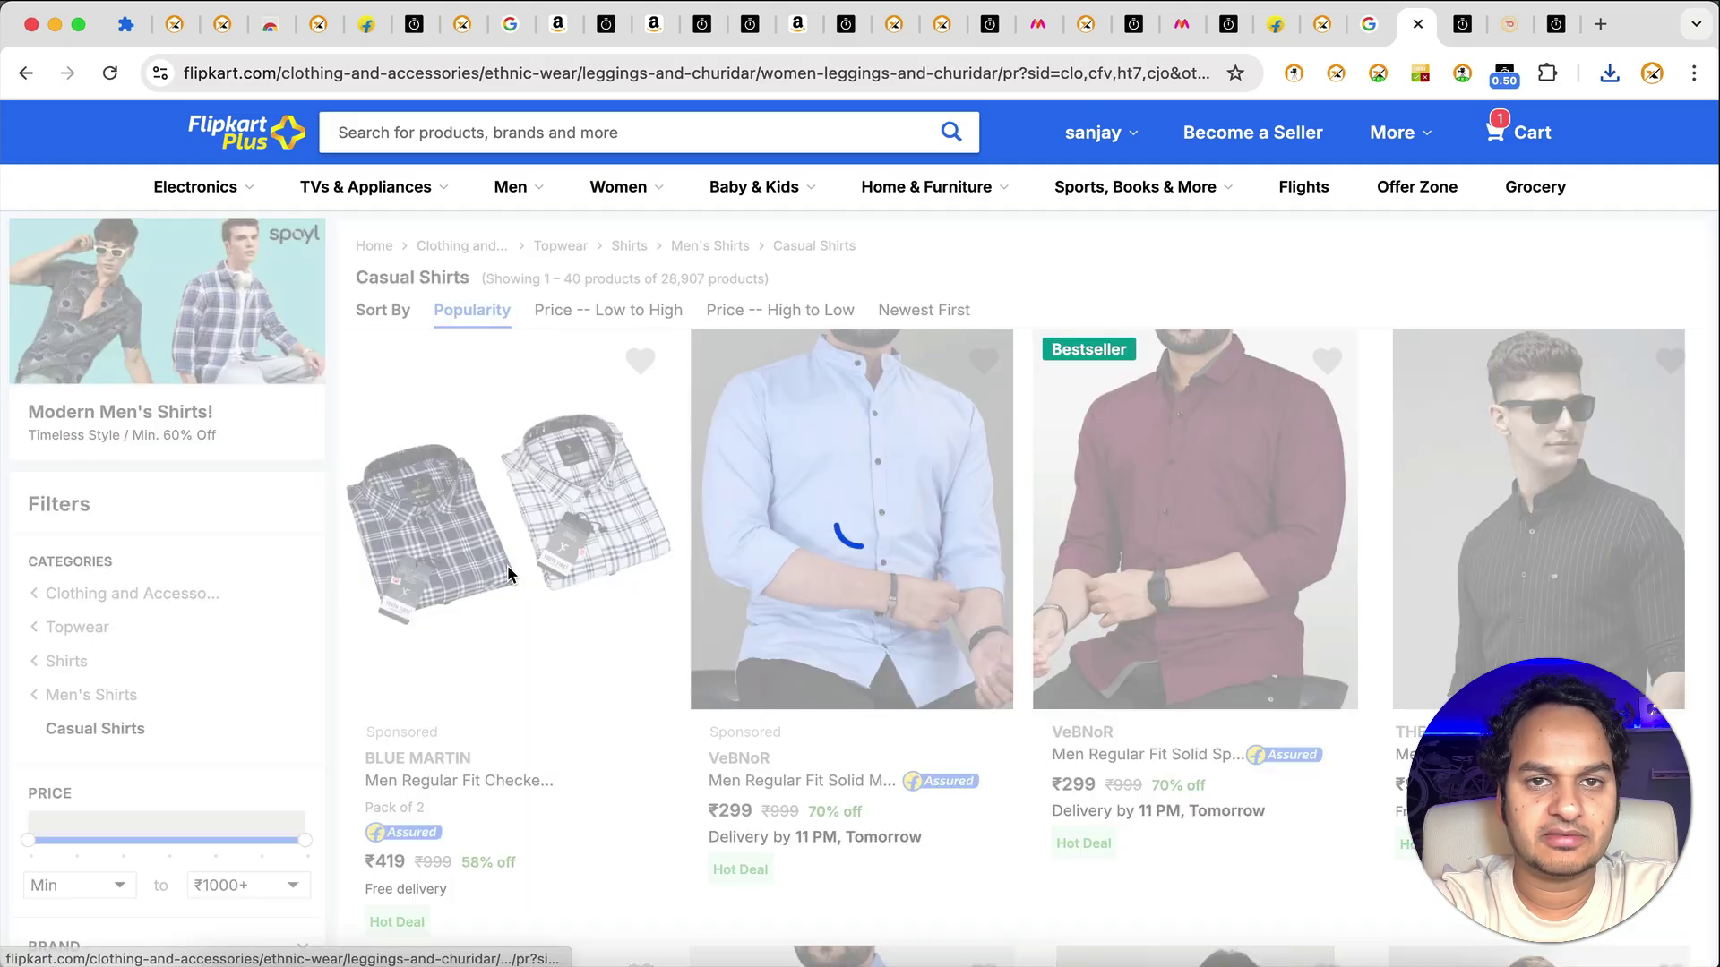
mouse_move(1086, 186)
mouse_move(986, 191)
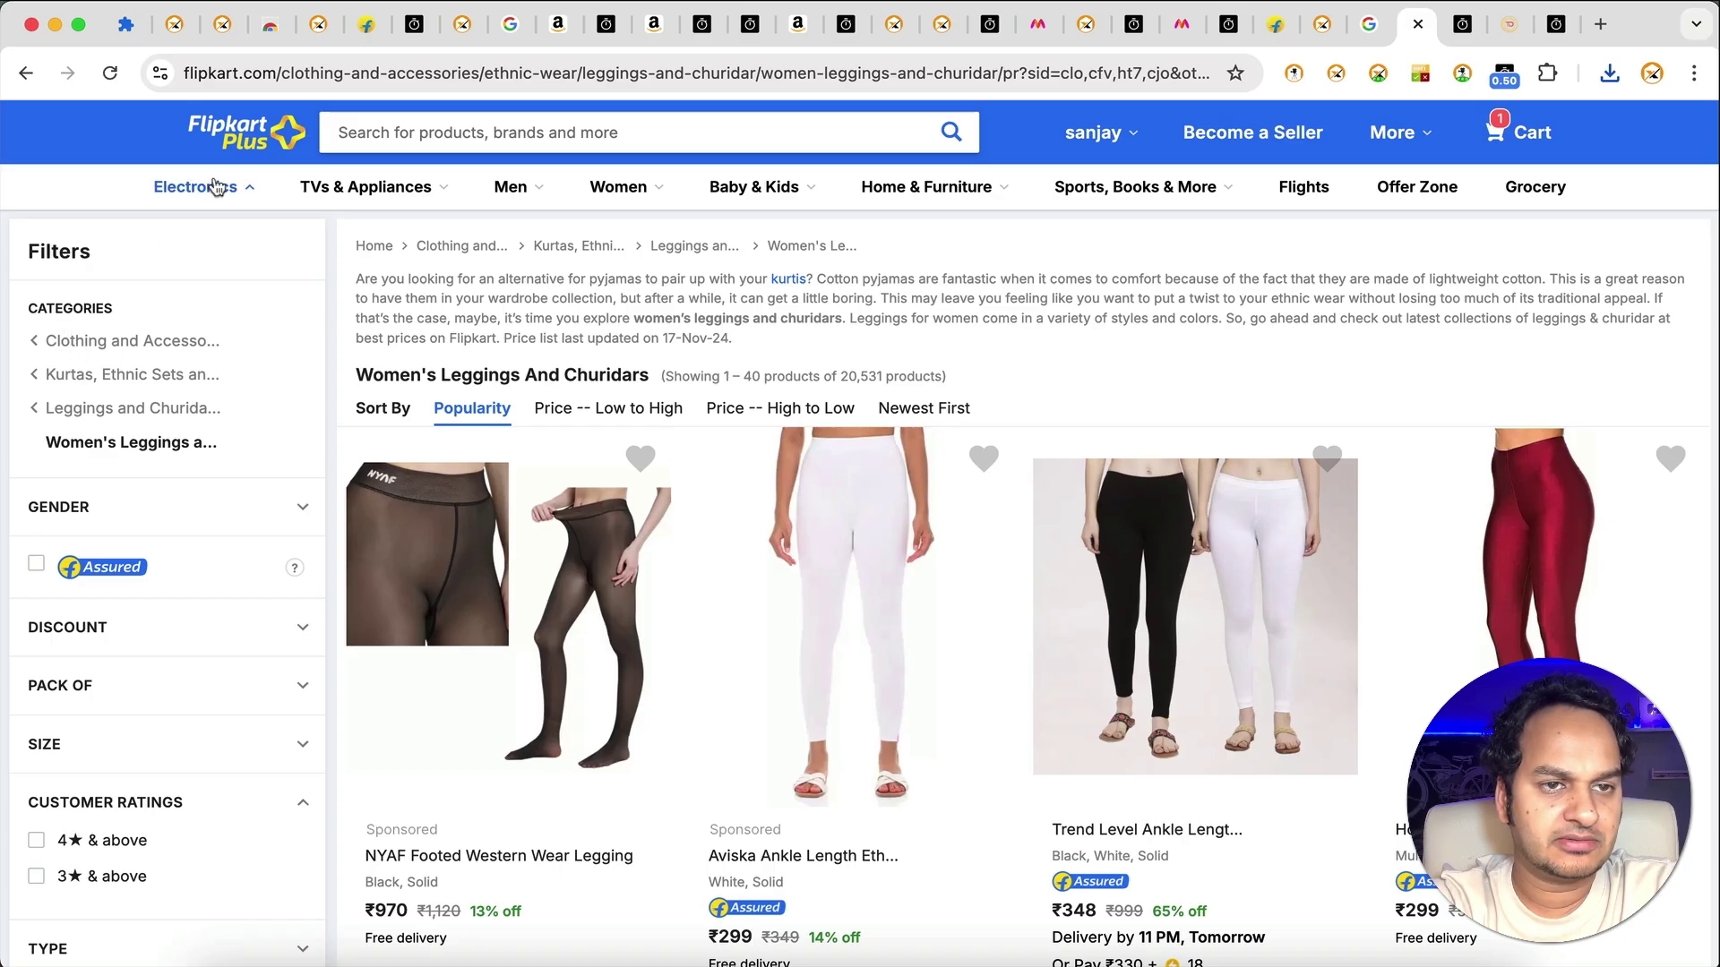
mouse_move(383, 193)
left_click(193, 238)
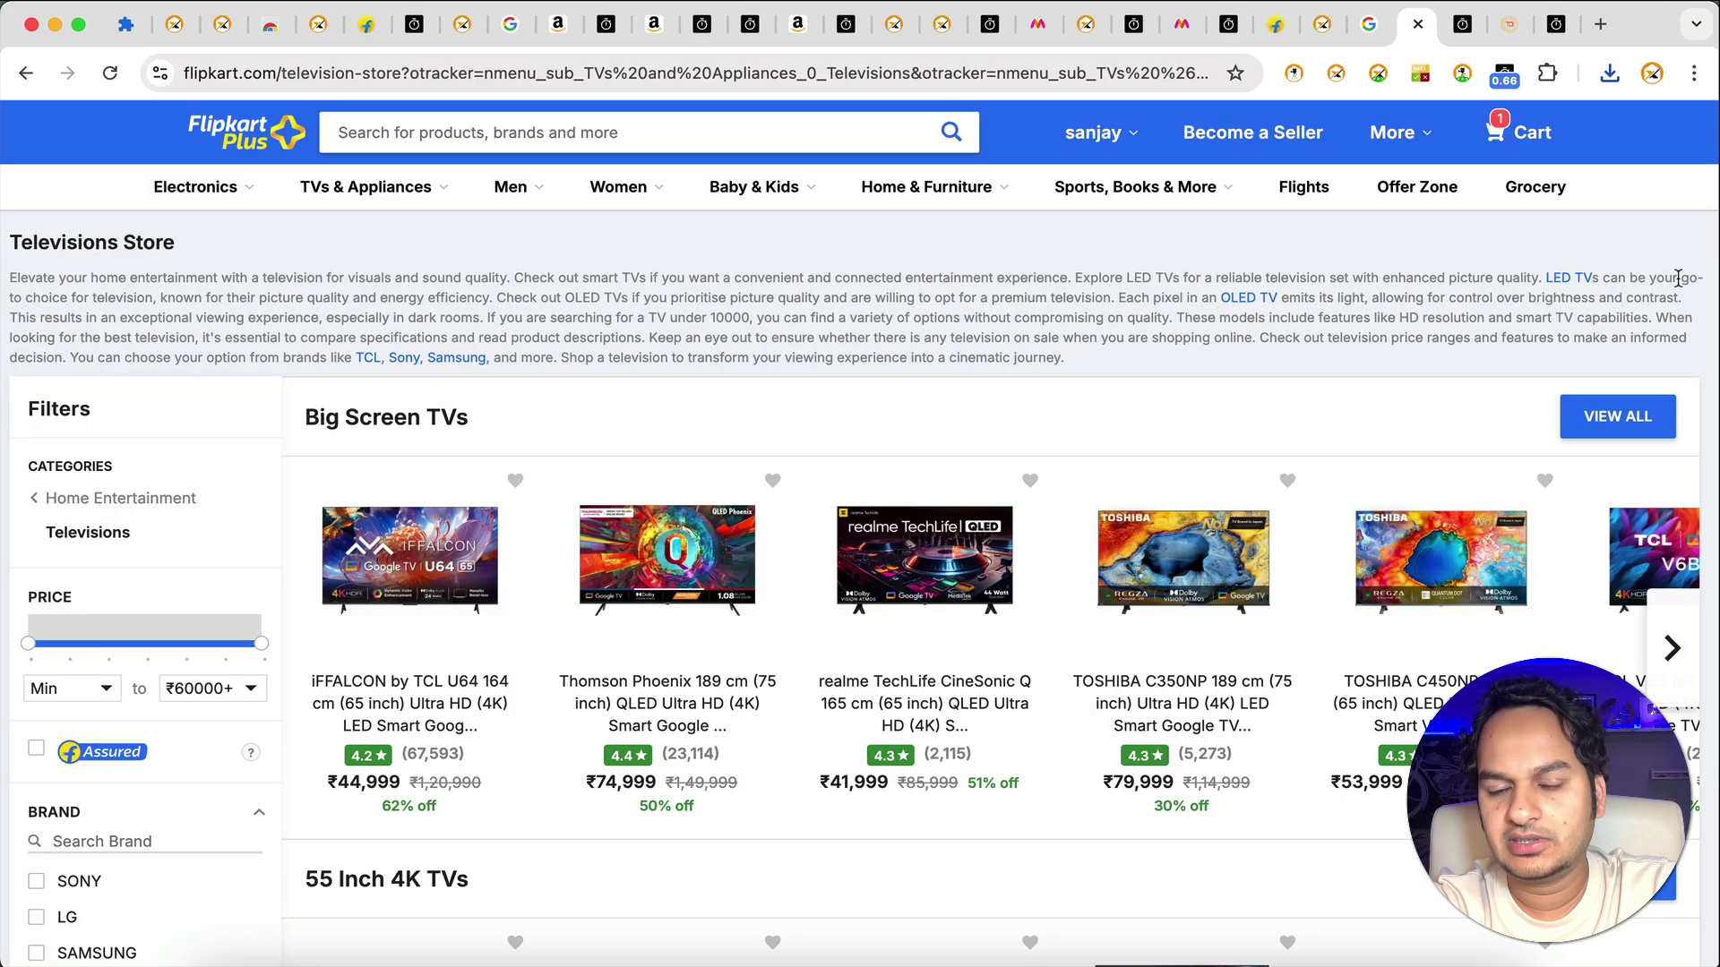
Export the page load report as CSV and show the downloaded file in its folder.
left_click(1462, 24)
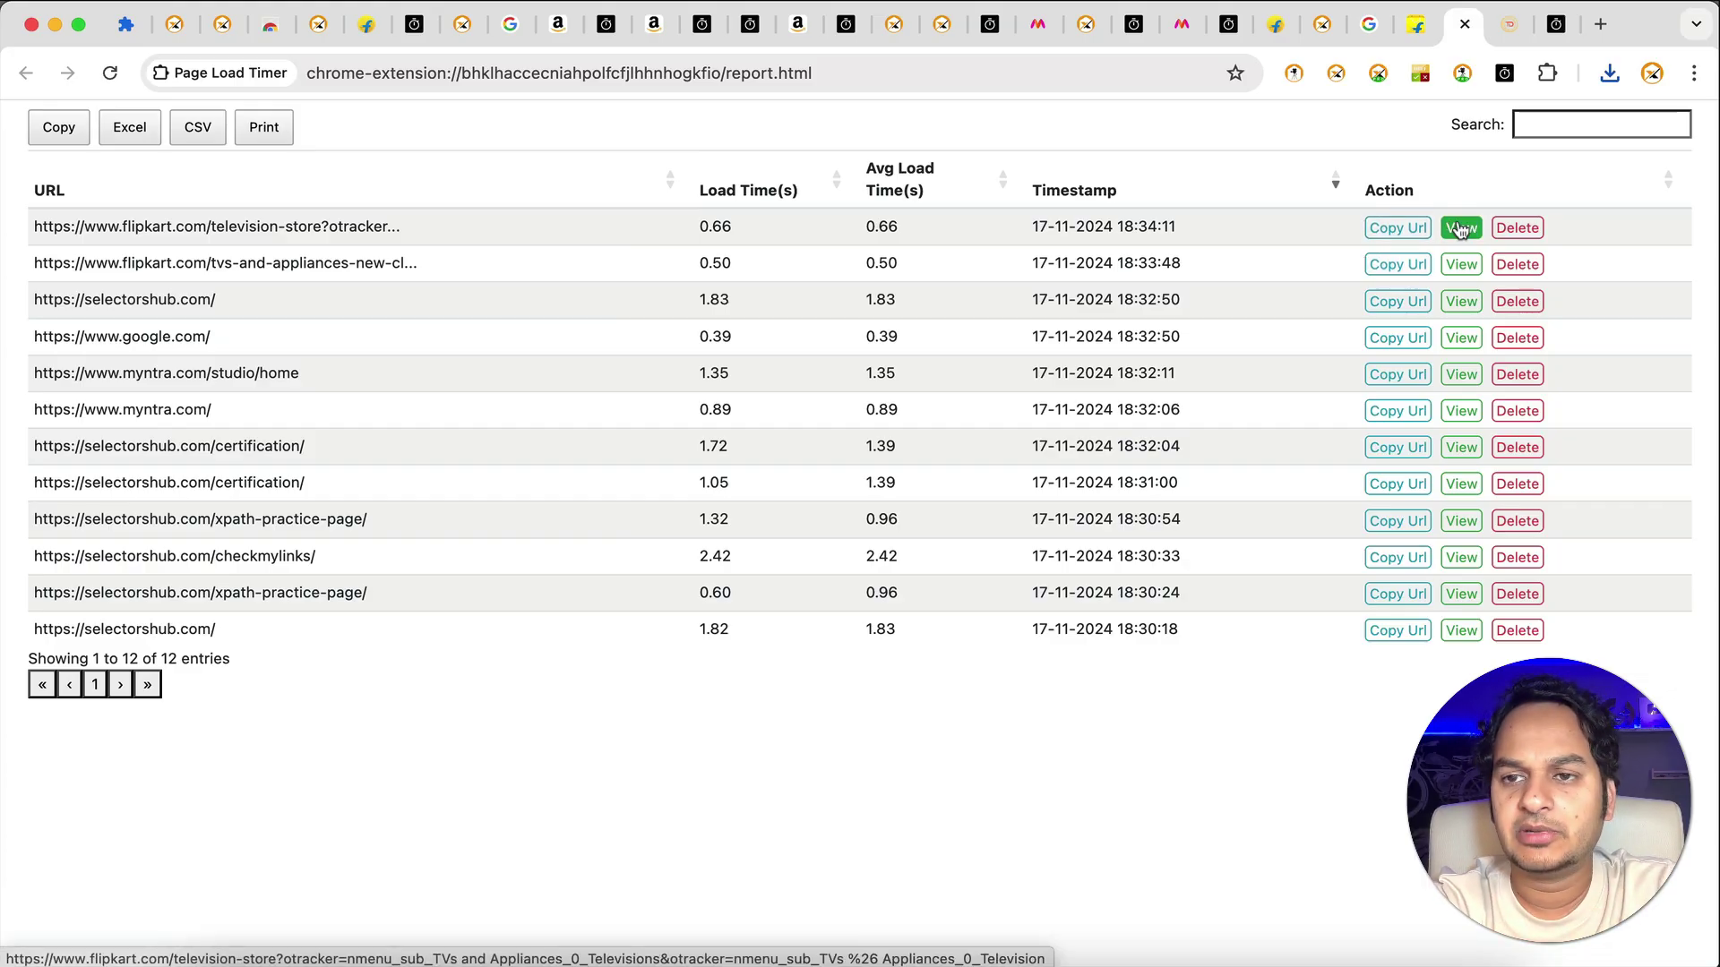
left_click(193, 136)
left_click(1542, 127)
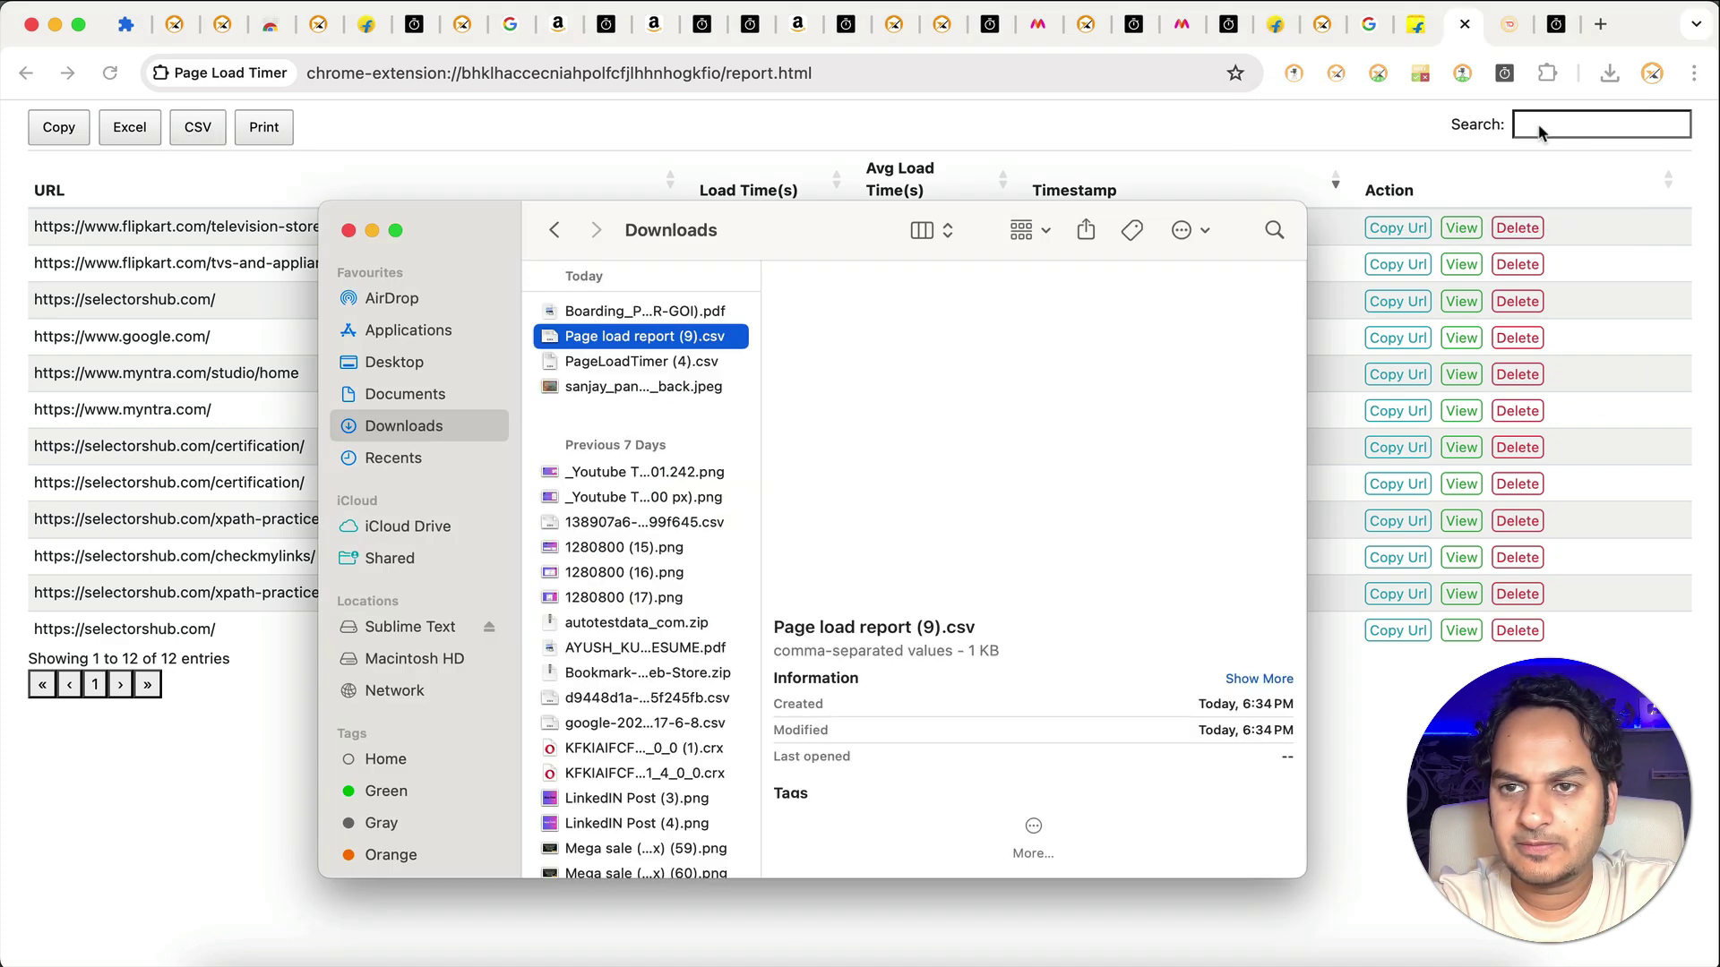
Open Page load report (9).csv in LibreOffice Calc with the default import options and examine the two Flipkart URLs in rows 2 and 3.
right_click(618, 343)
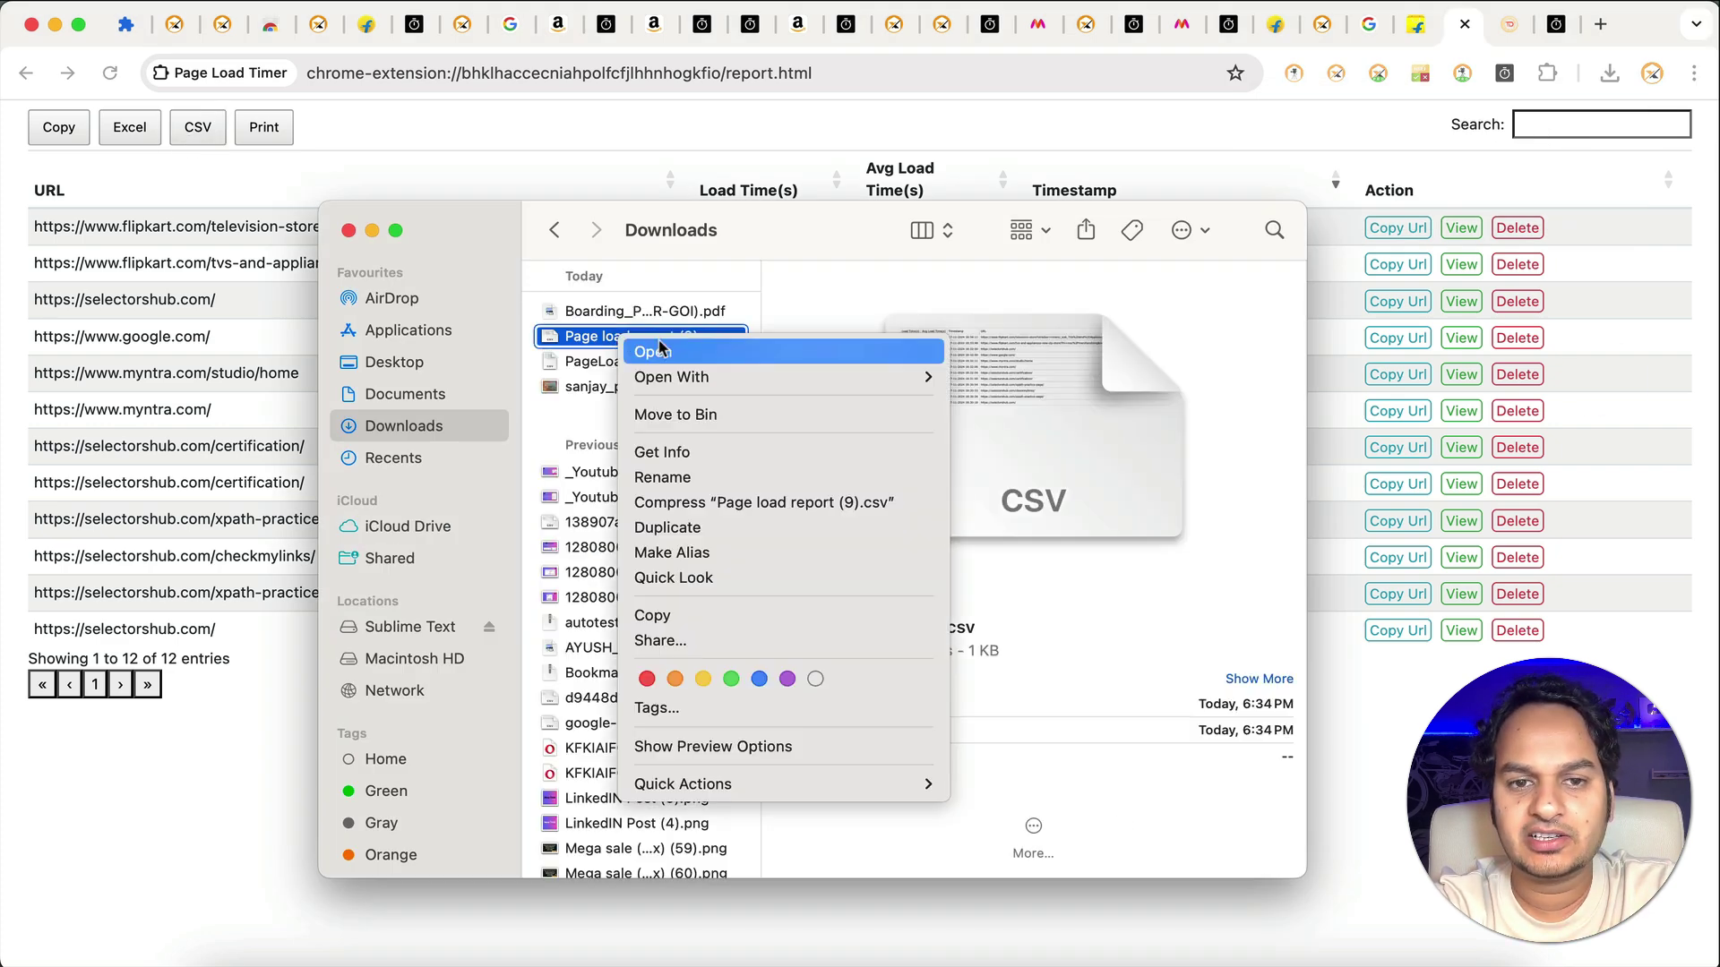
mouse_move(798, 380)
left_click(1026, 309)
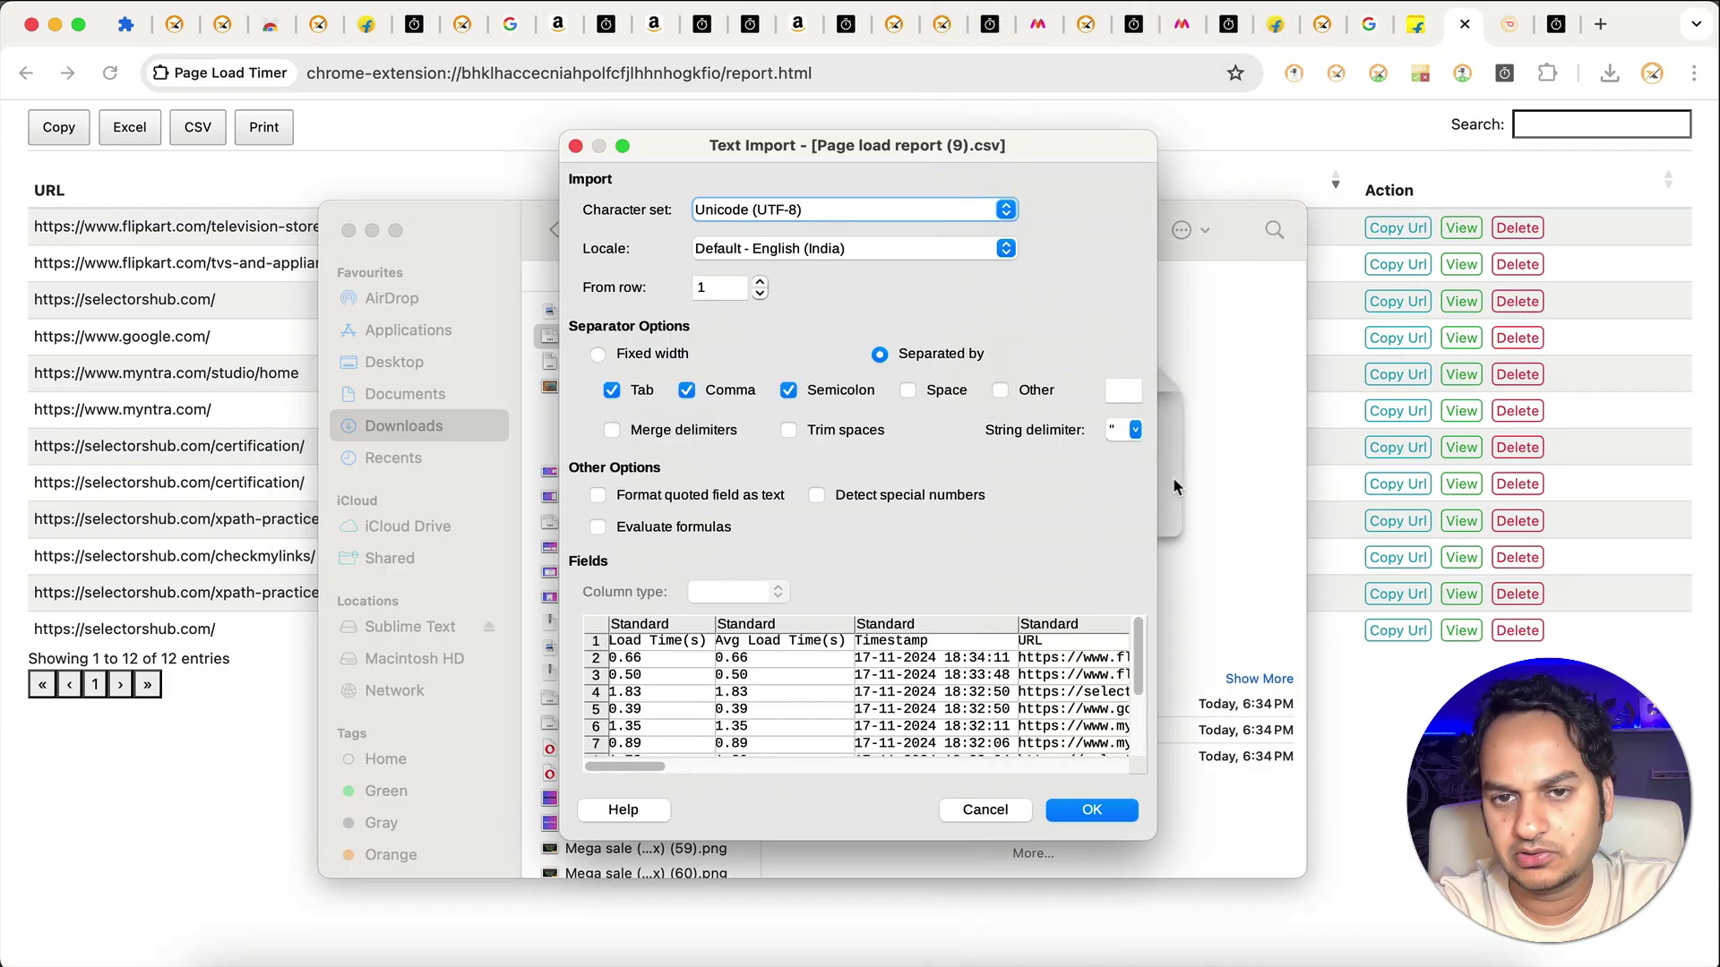
left_click(1086, 811)
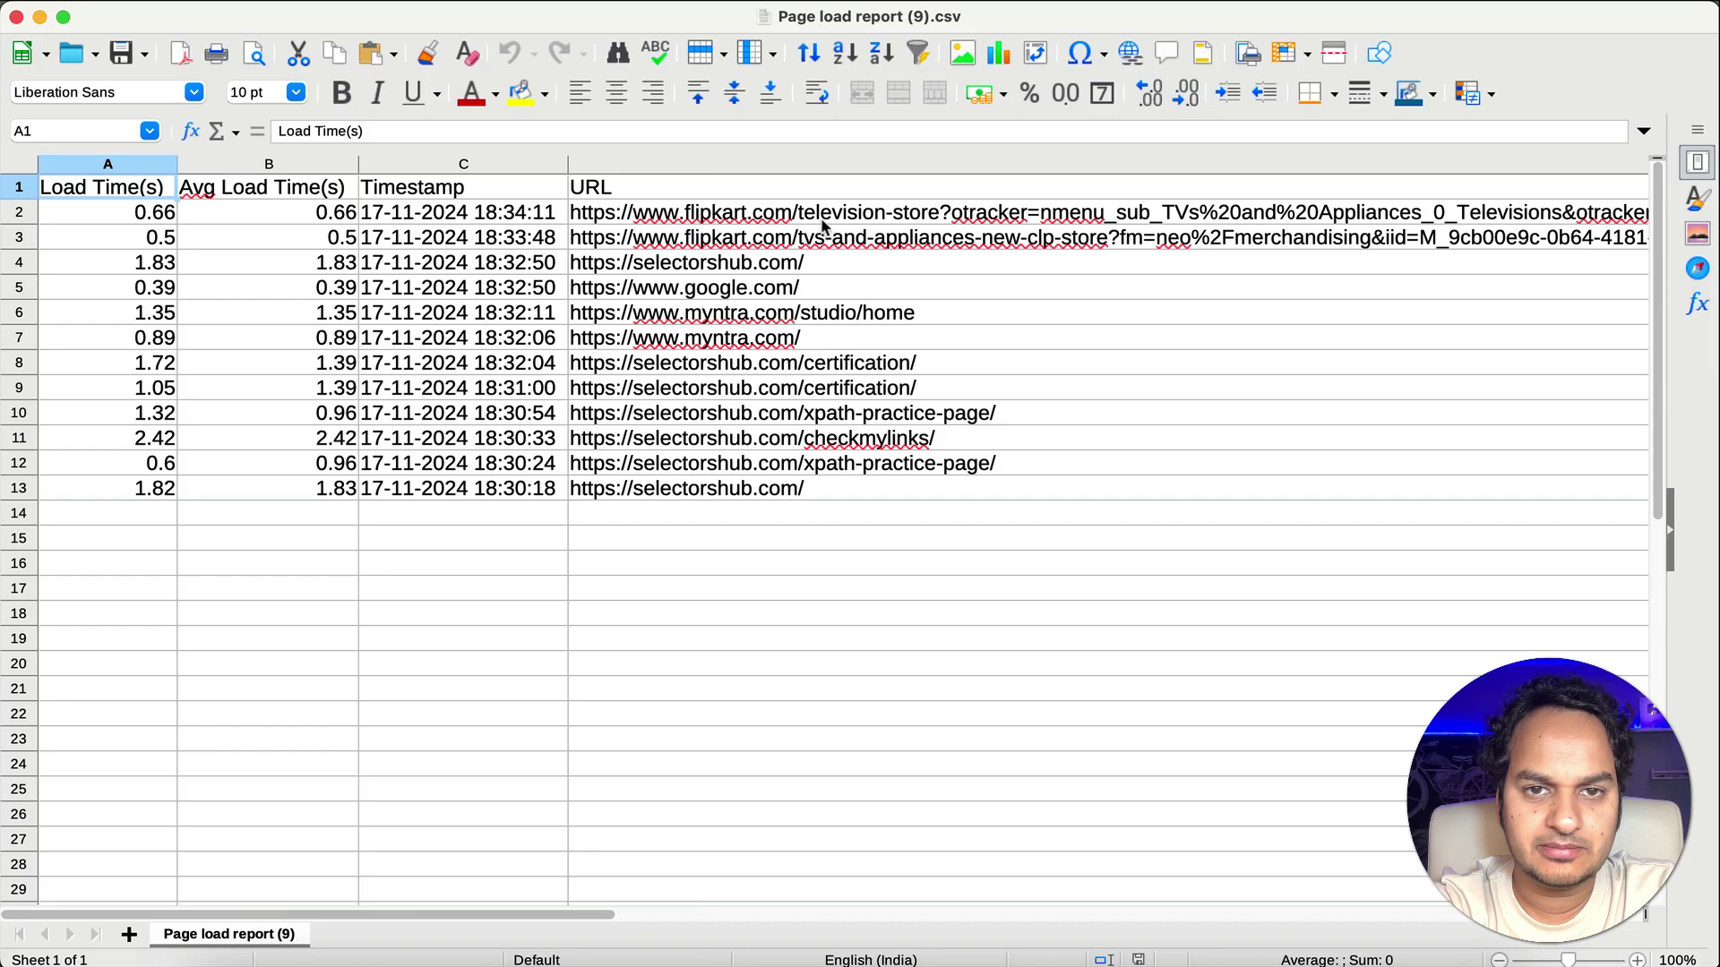
left_click(821, 221)
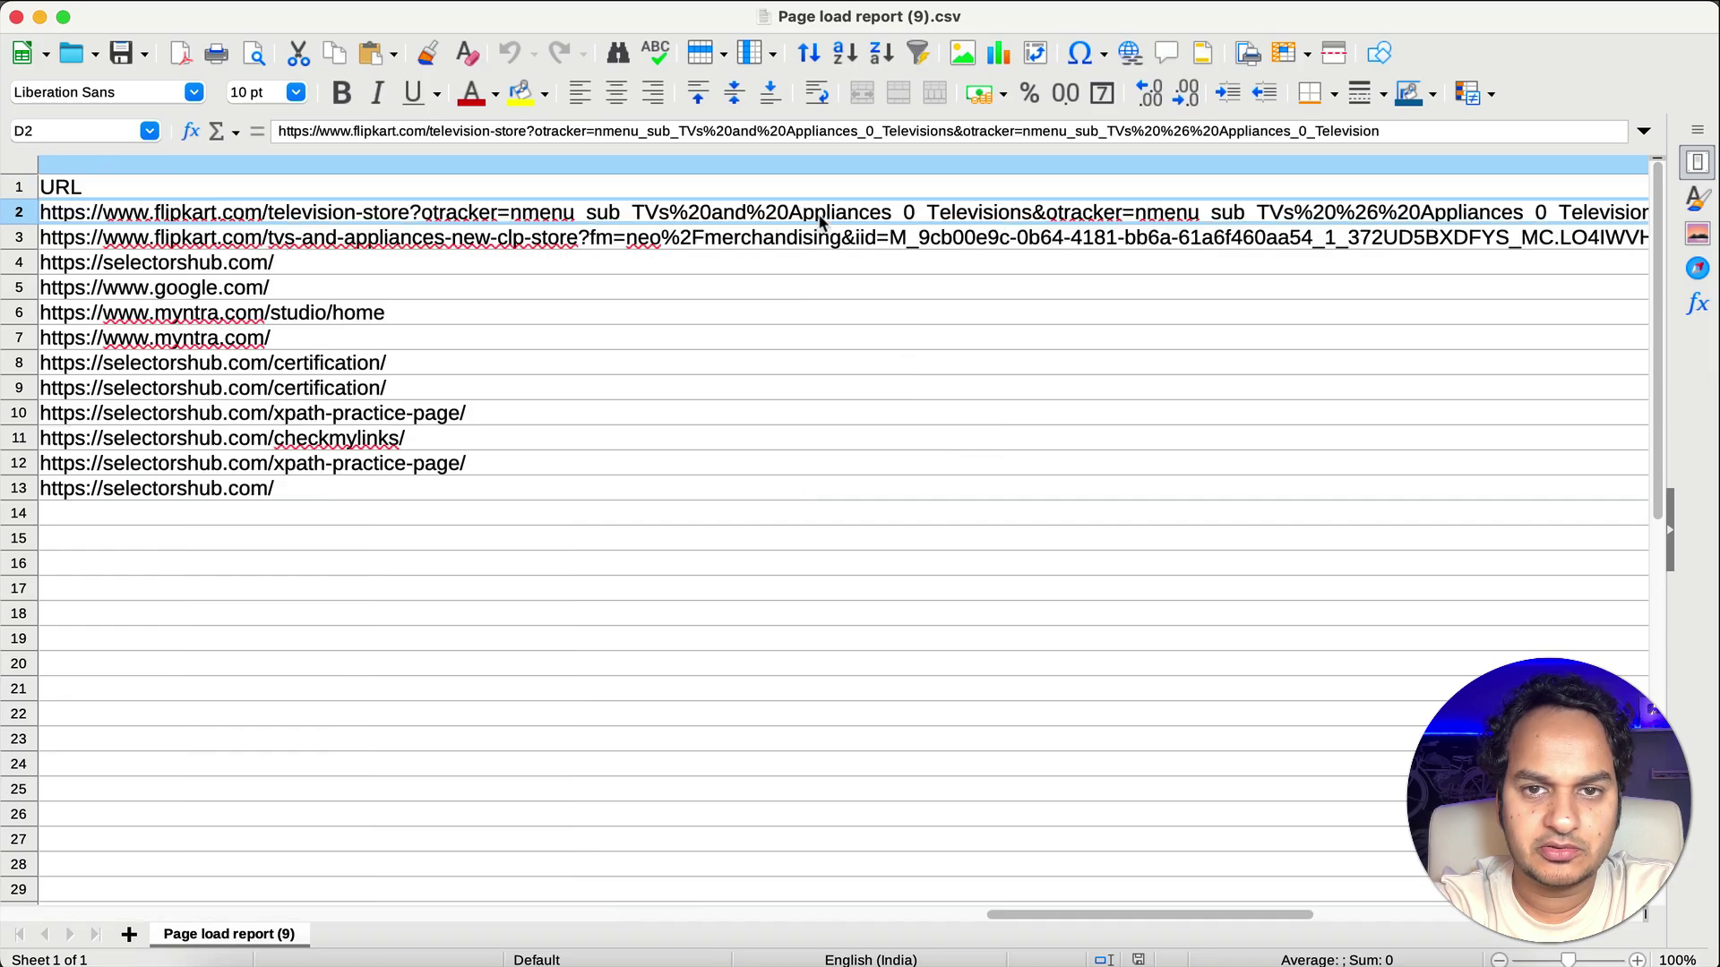
left_click(530, 244)
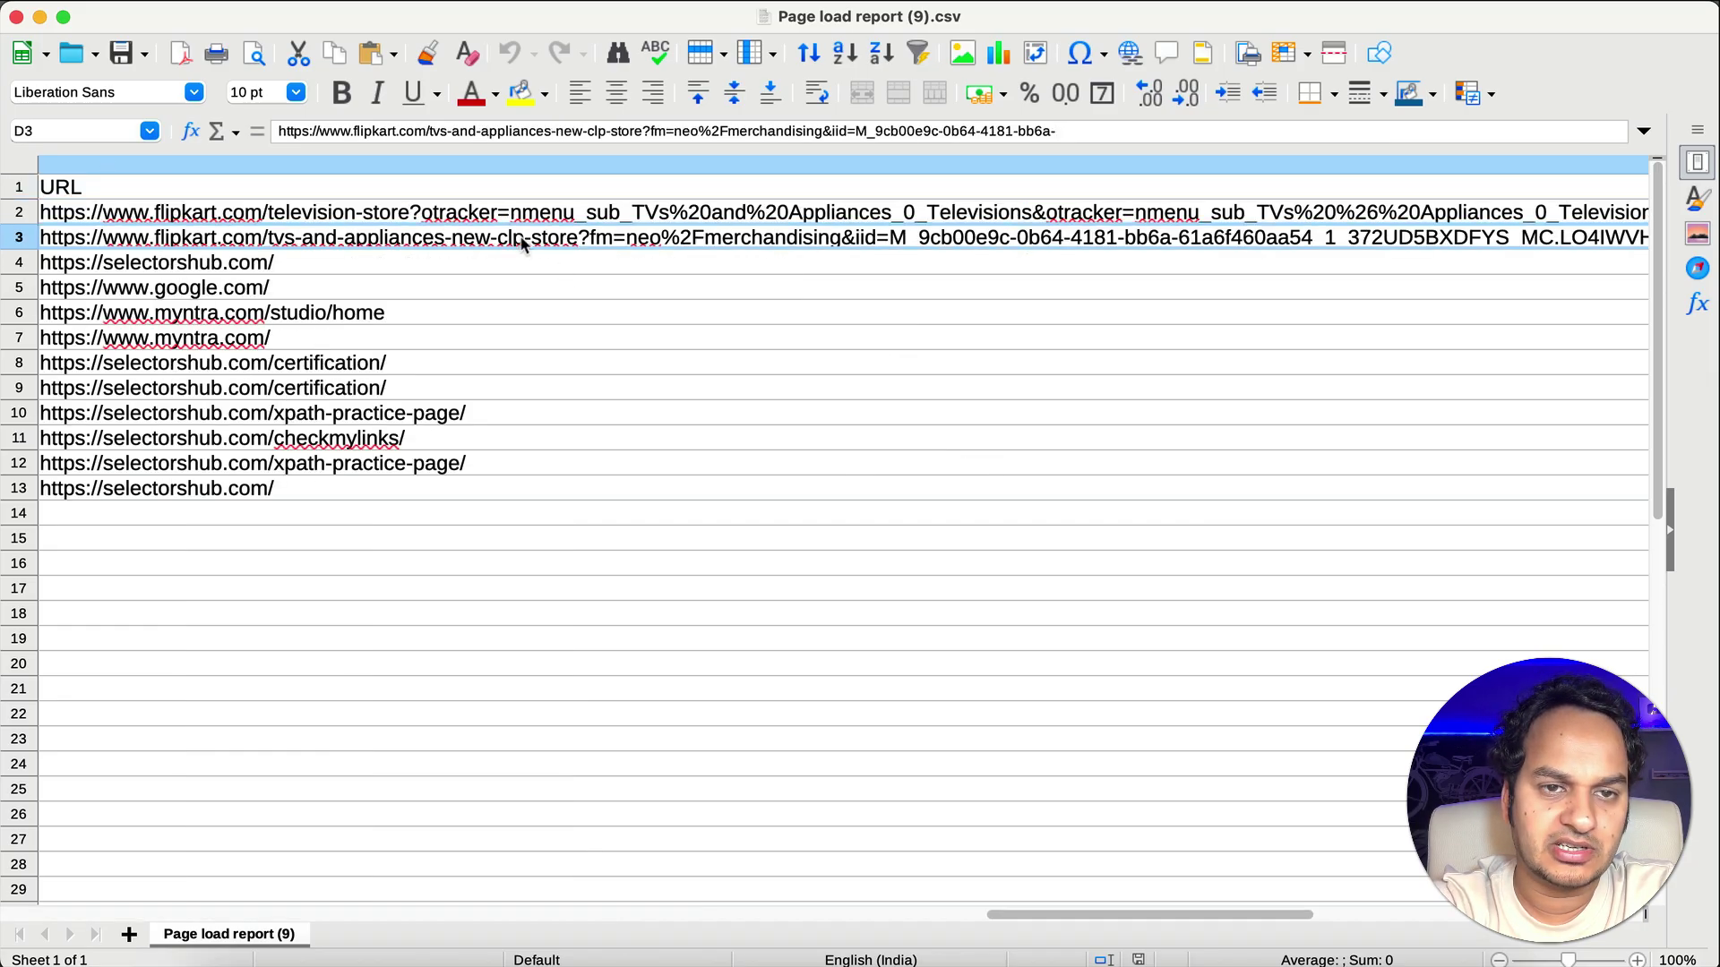
Switch back to Chrome and view the SelectorsHub home page and the introduction of its Page Load Timer page.
scroll(524, 243, "left", 5)
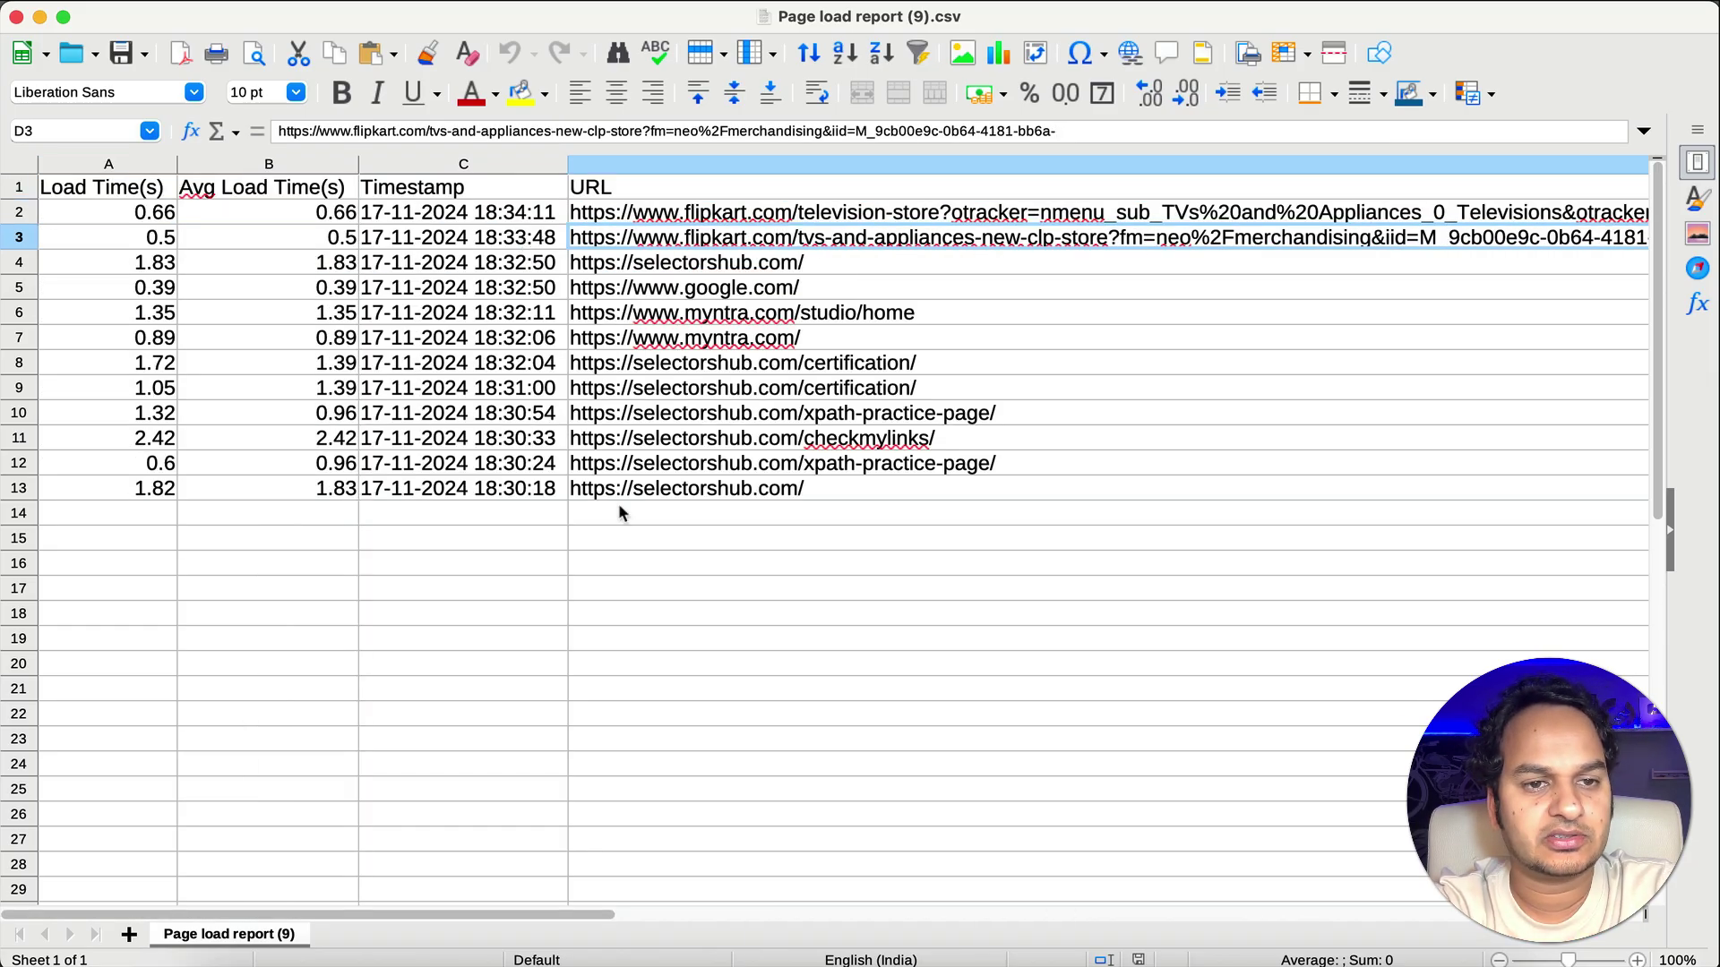
key("super+Tab")
key("super+Tab")
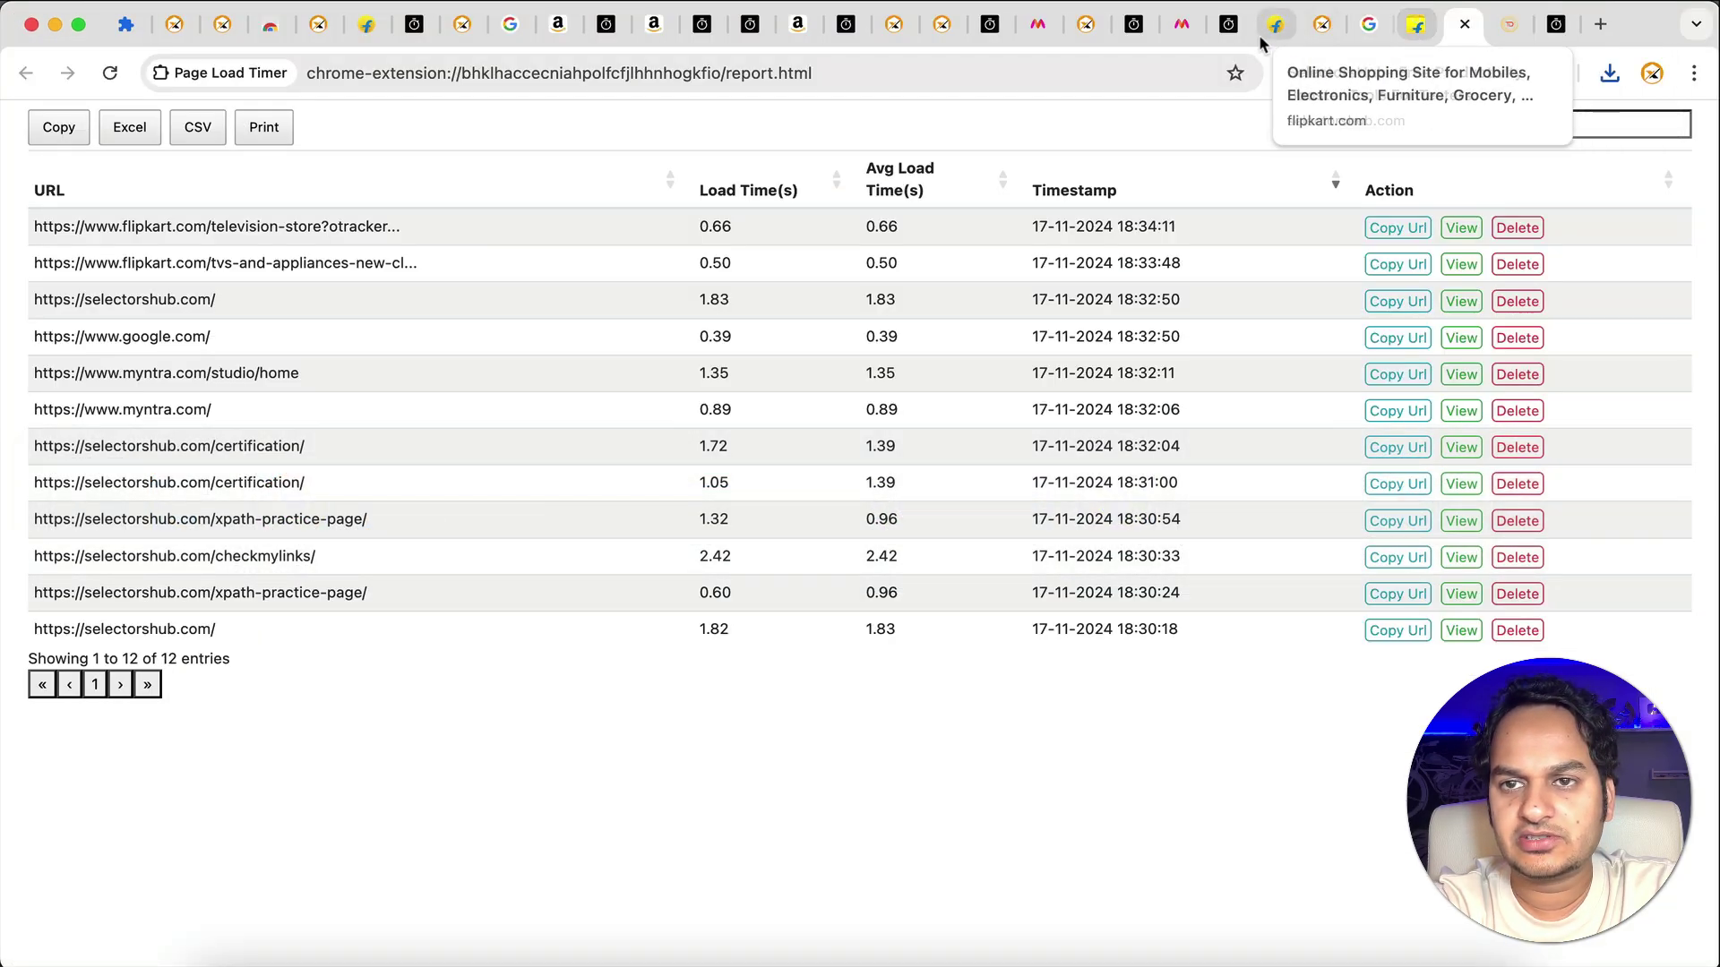
left_click(1325, 27)
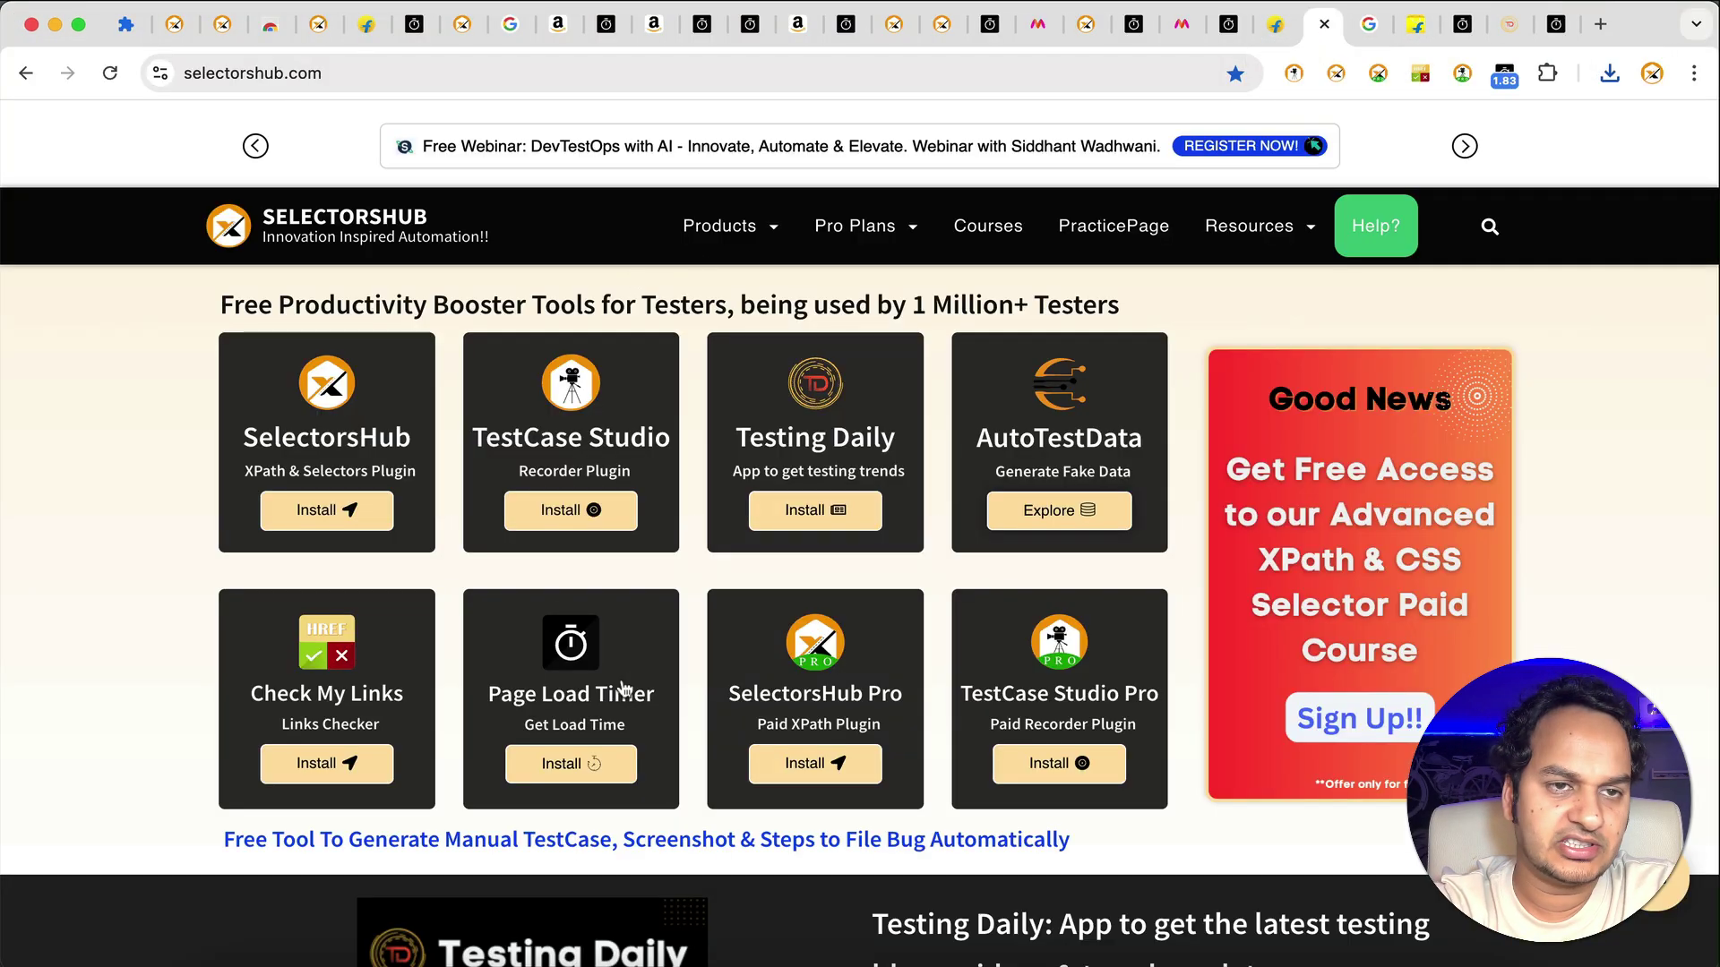
left_click(220, 28)
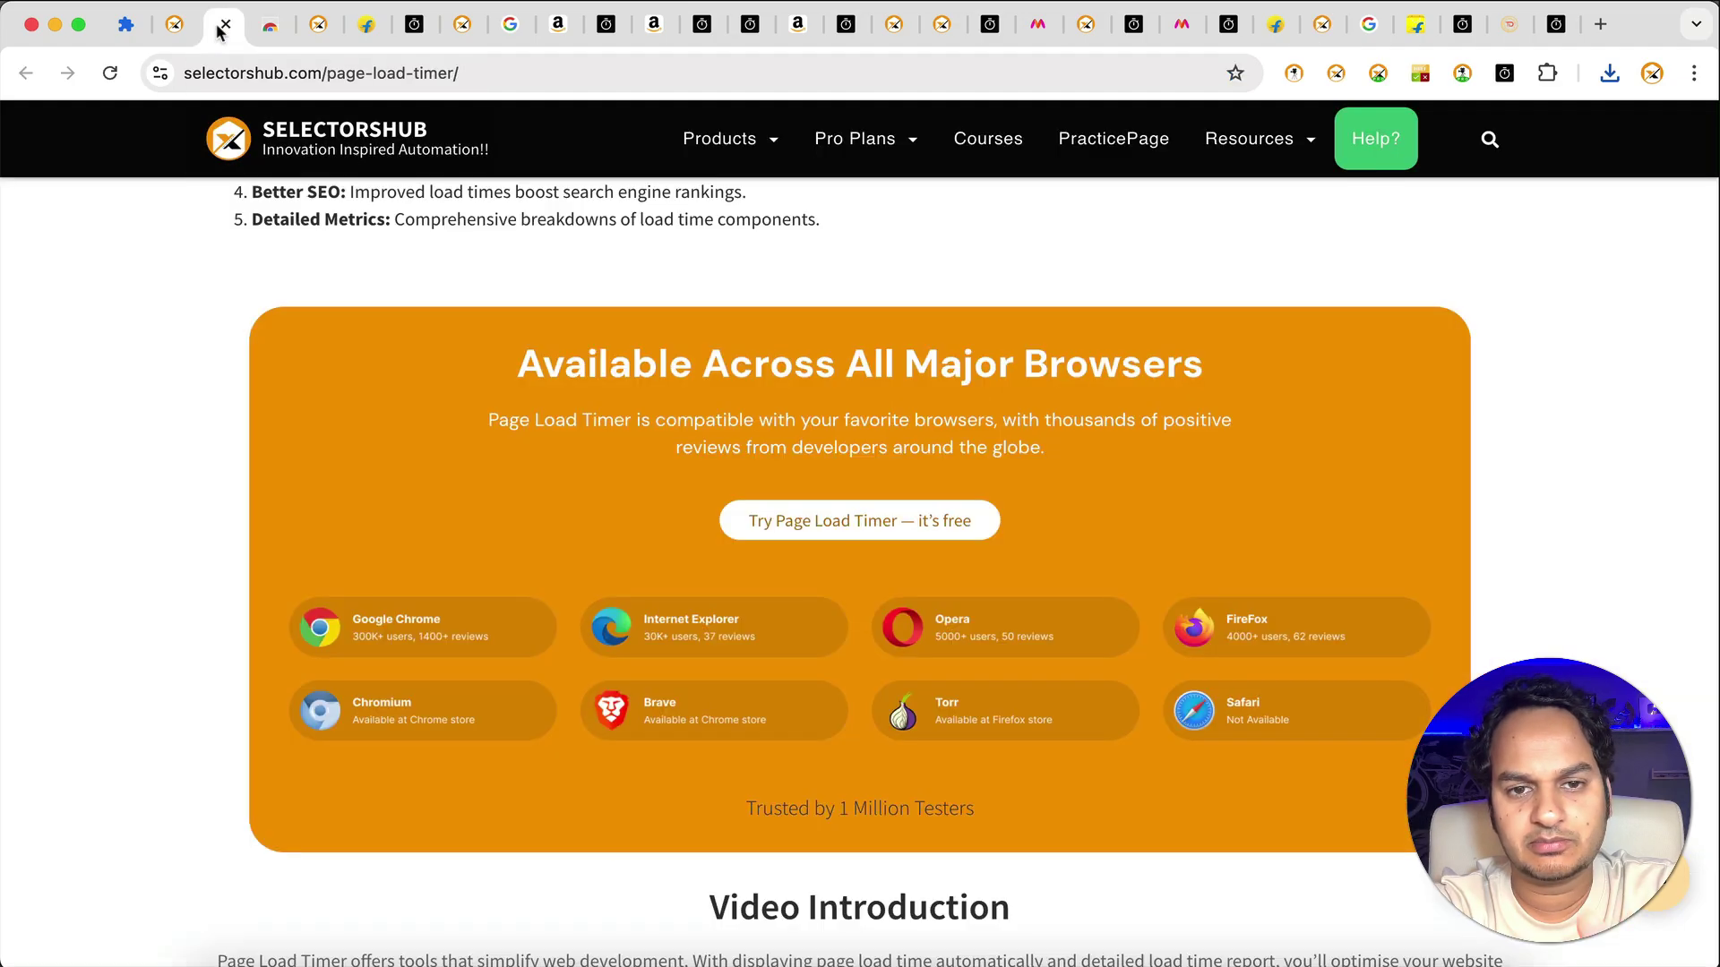
scroll(438, 369, "up", 15)
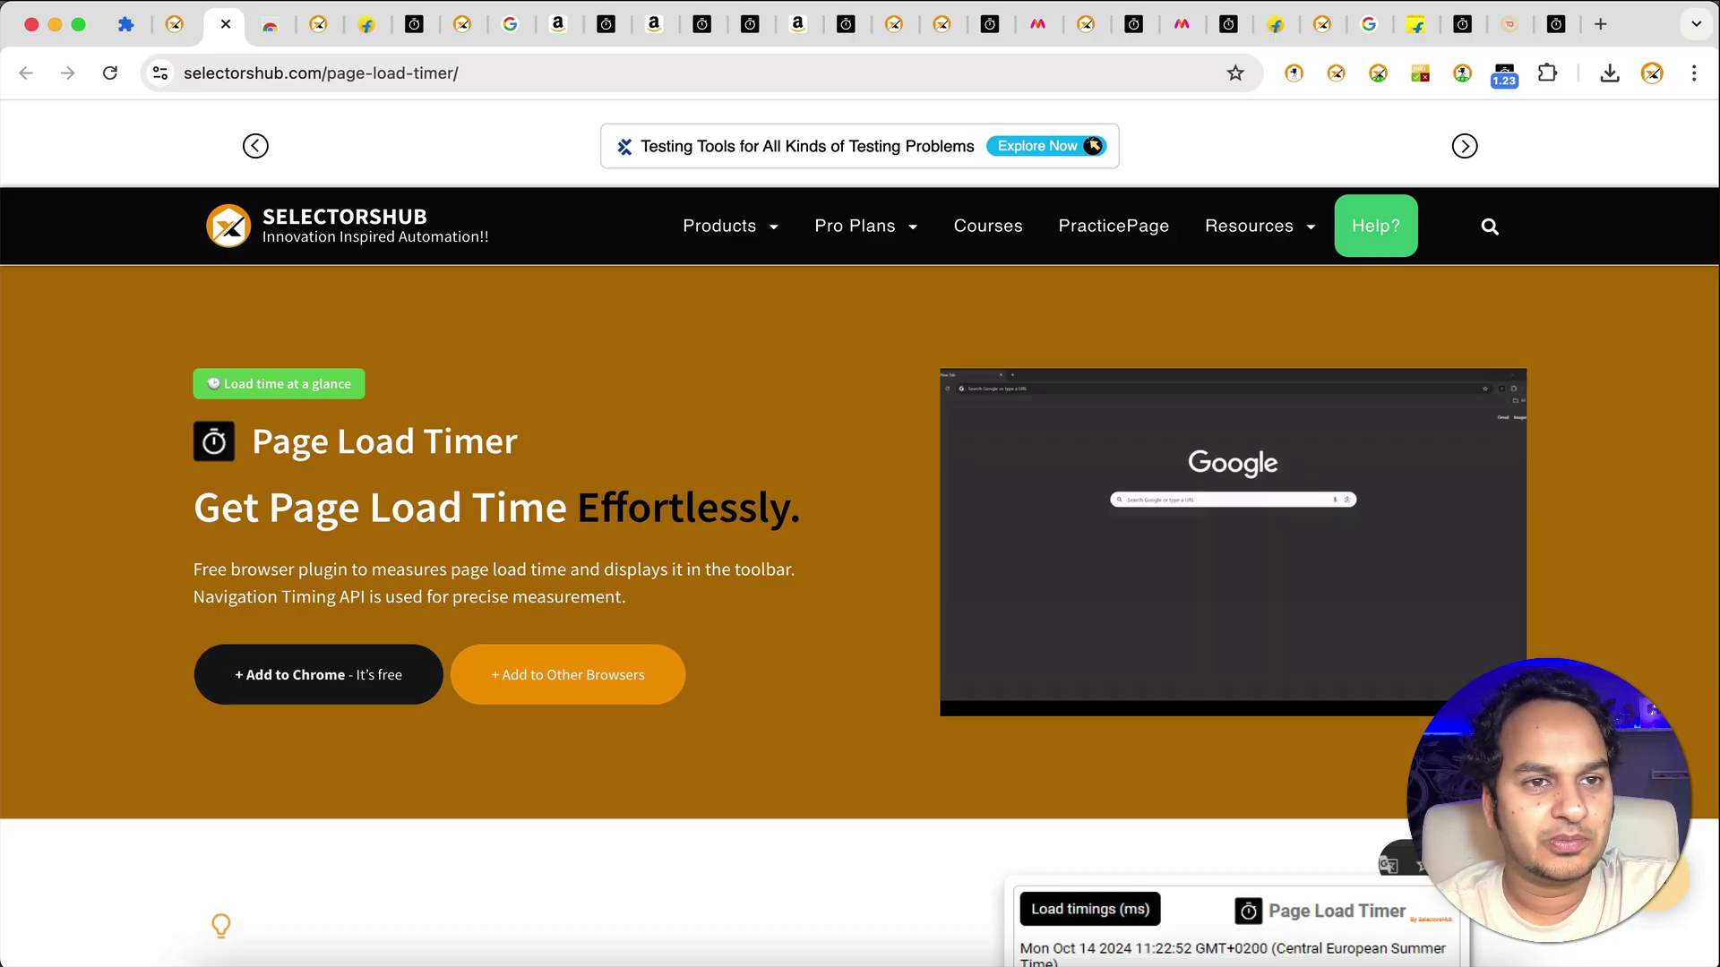
Examine the overview, ratings, details and privacy sections of the Page Load Timer listing in the Chrome Web Store.
left_click(271, 27)
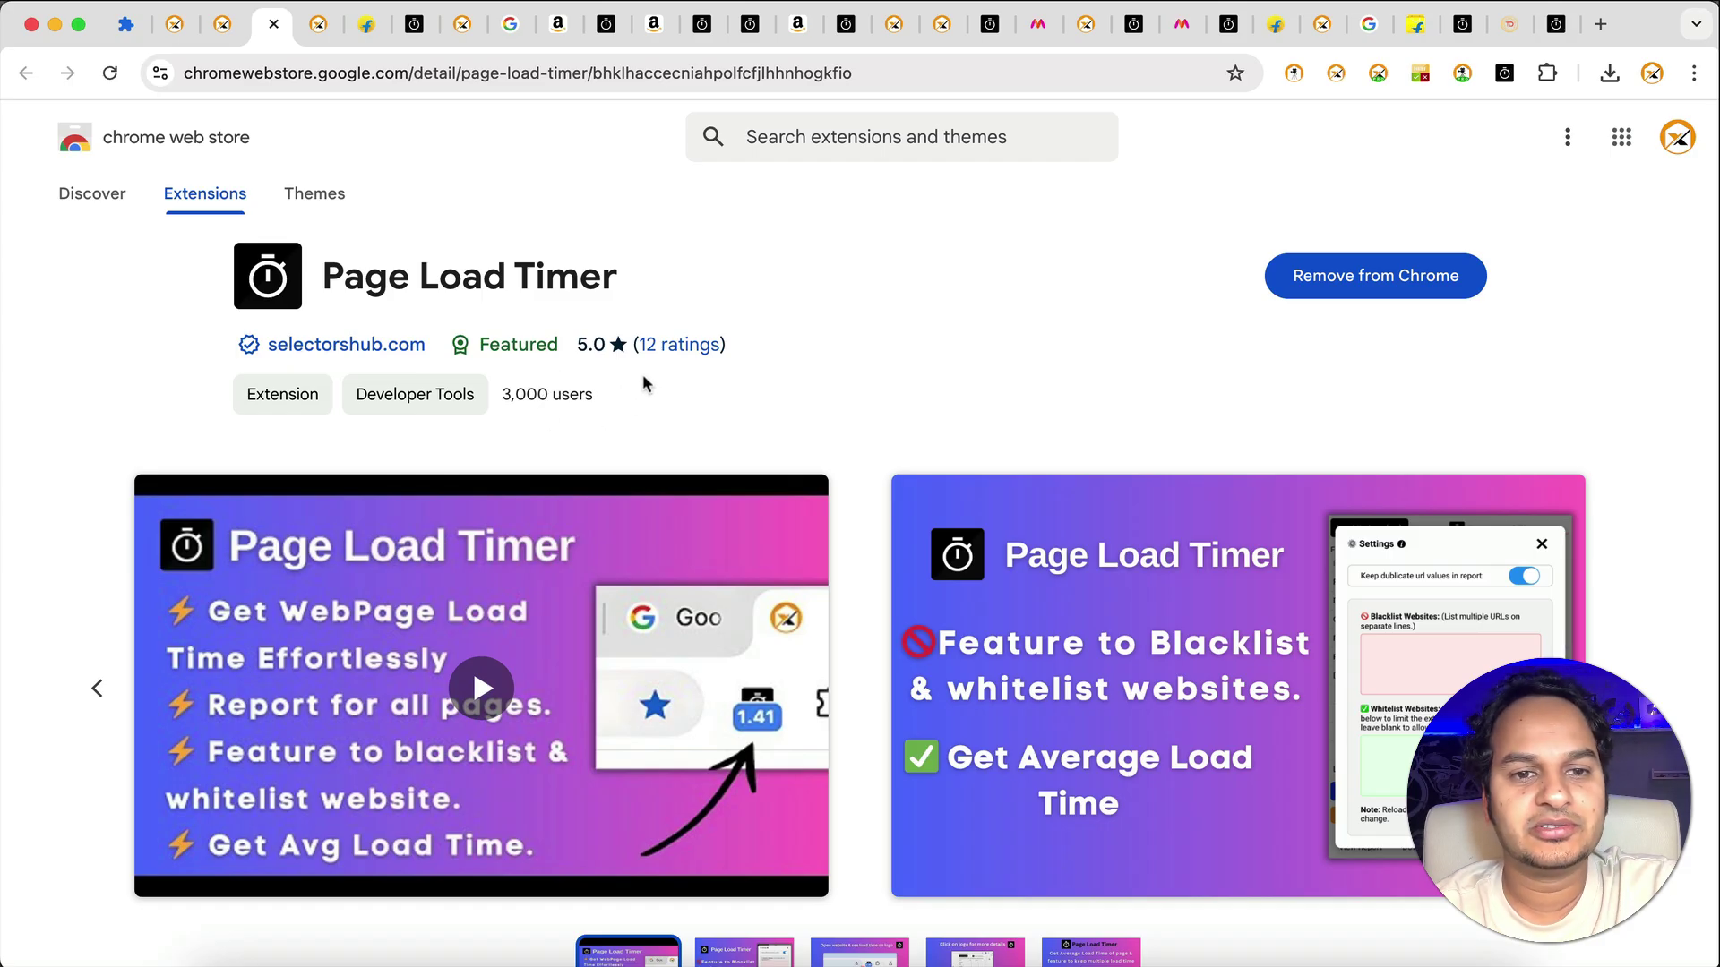
scroll(728, 373, "down", 15)
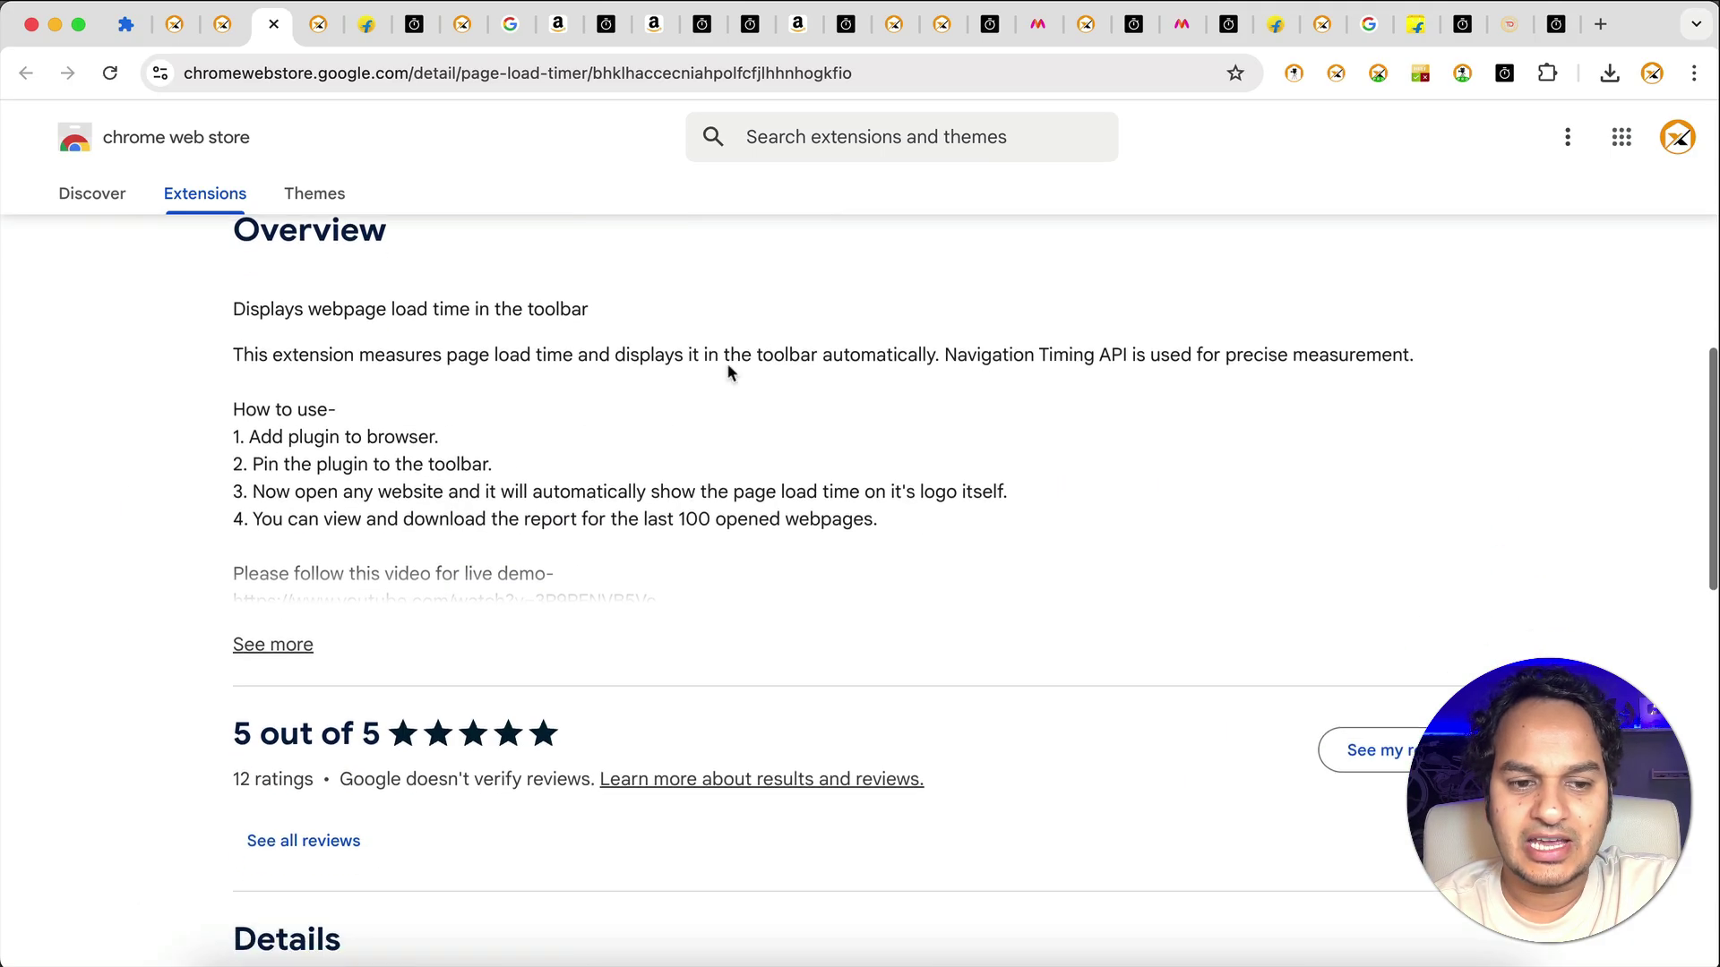
scroll(727, 373, "down", 3)
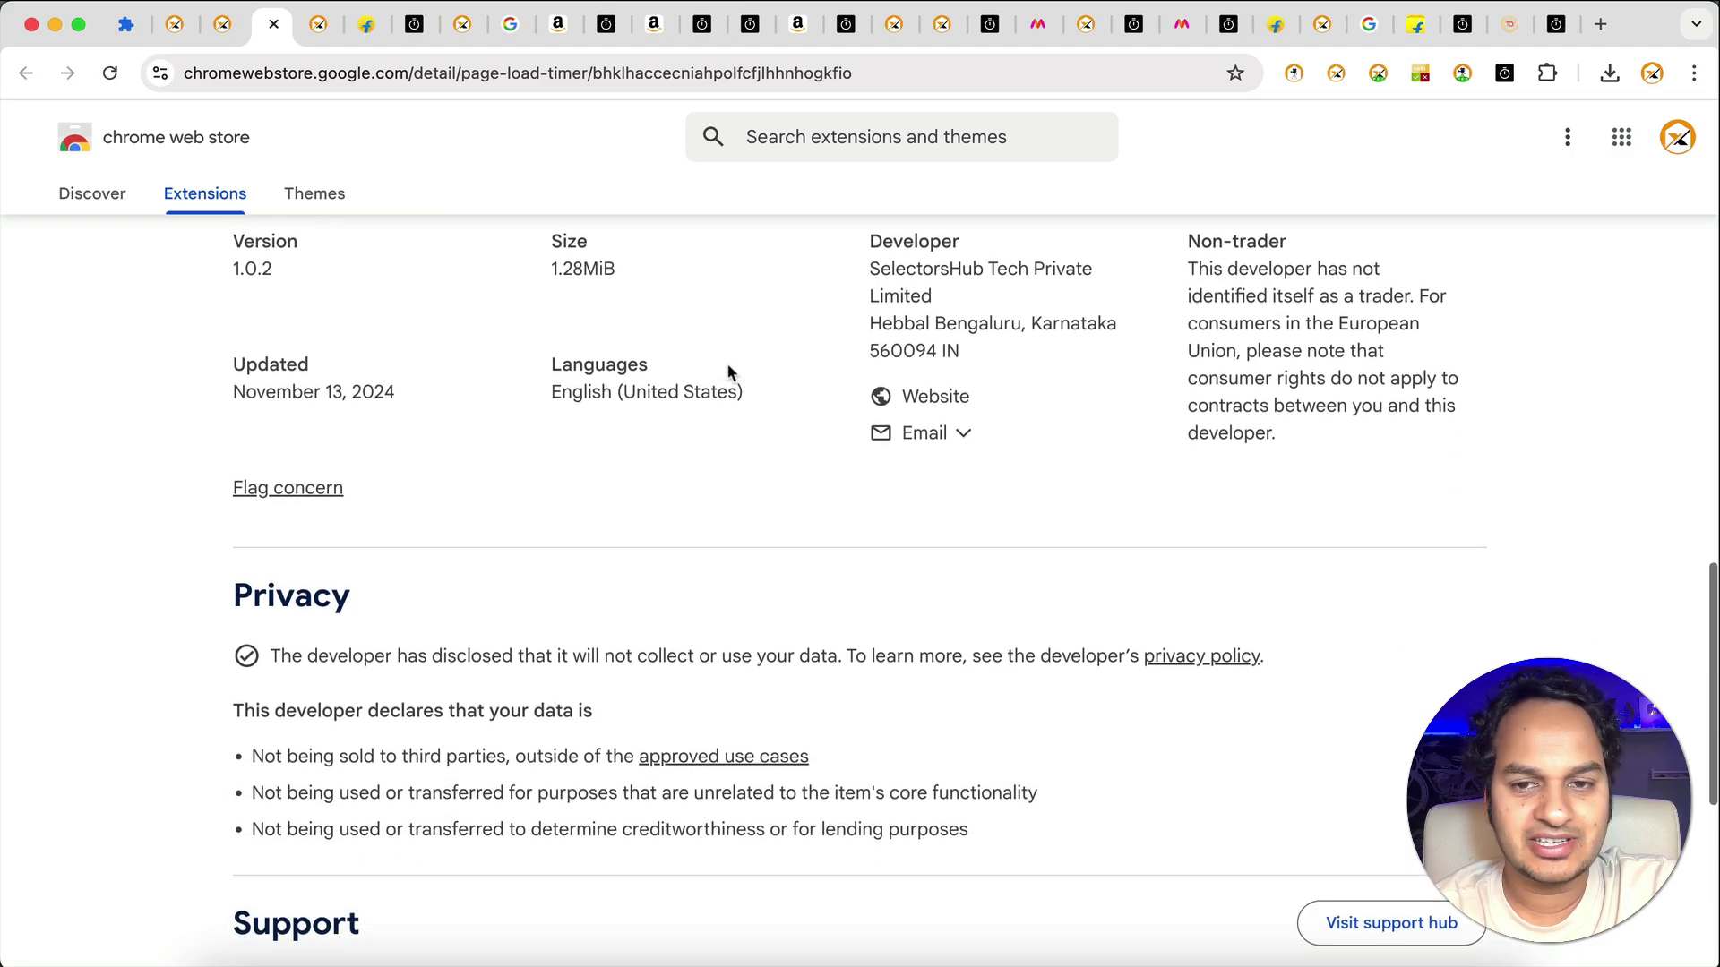
scroll(727, 373, "up", 1)
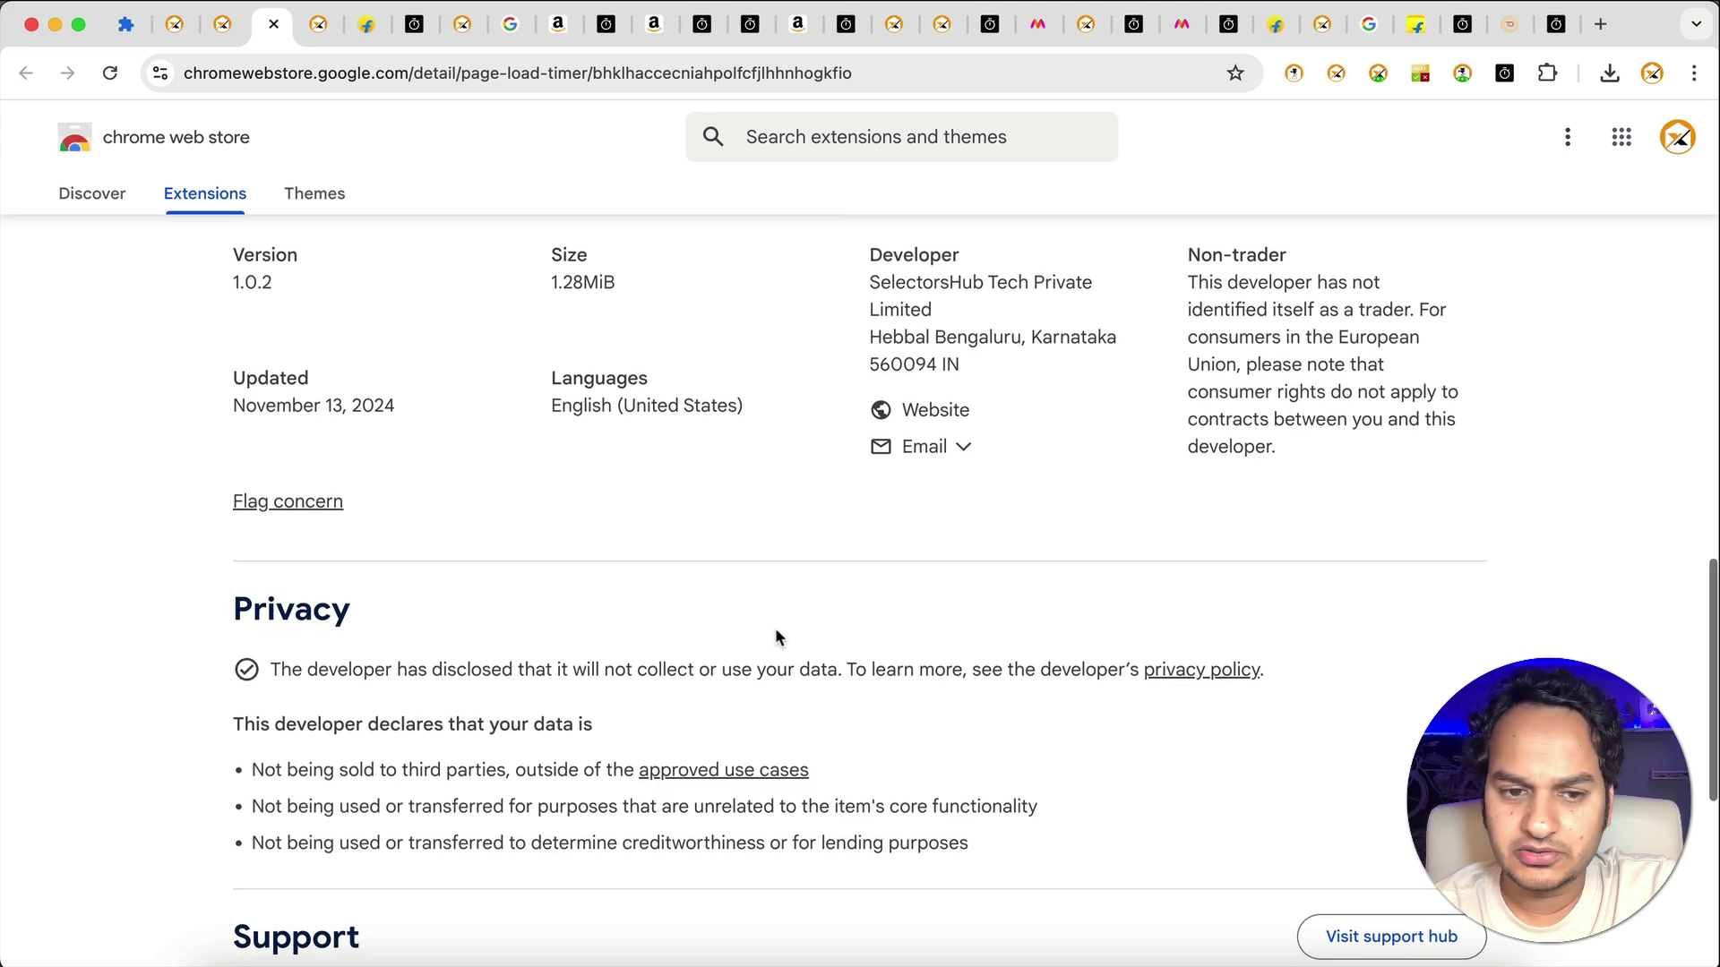
scroll(777, 636, "down", 5)
scroll(777, 636, "up", 4)
scroll(776, 636, "up", 15)
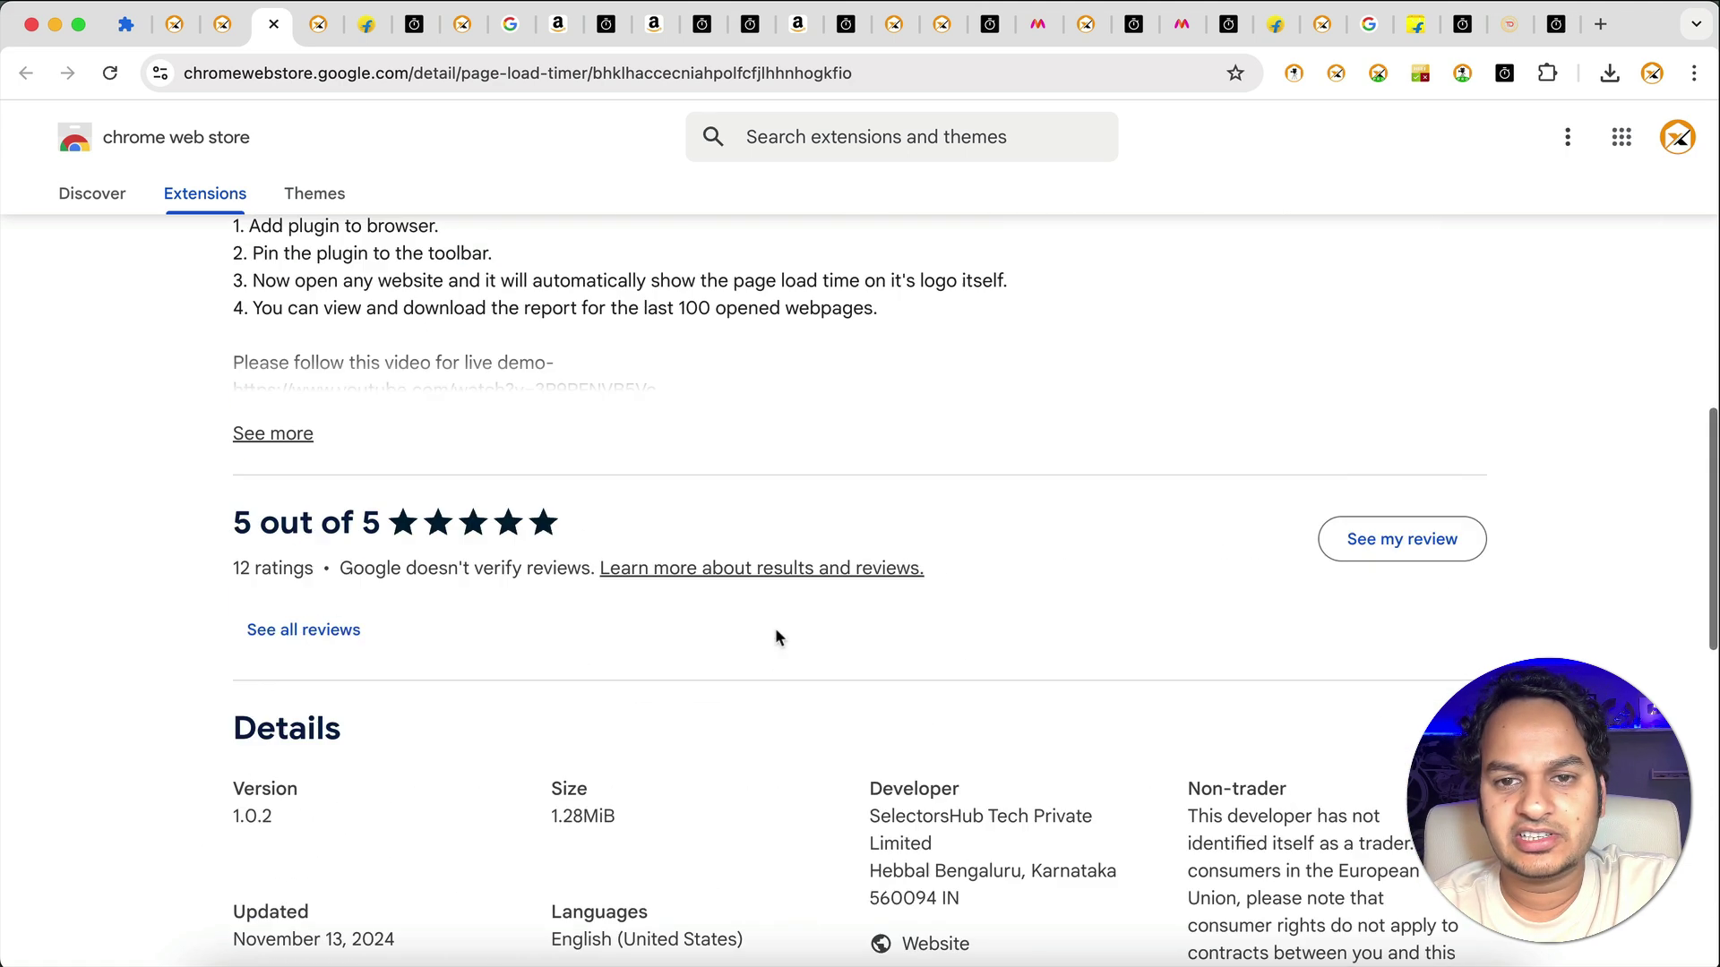
scroll(779, 638, "down", 1)
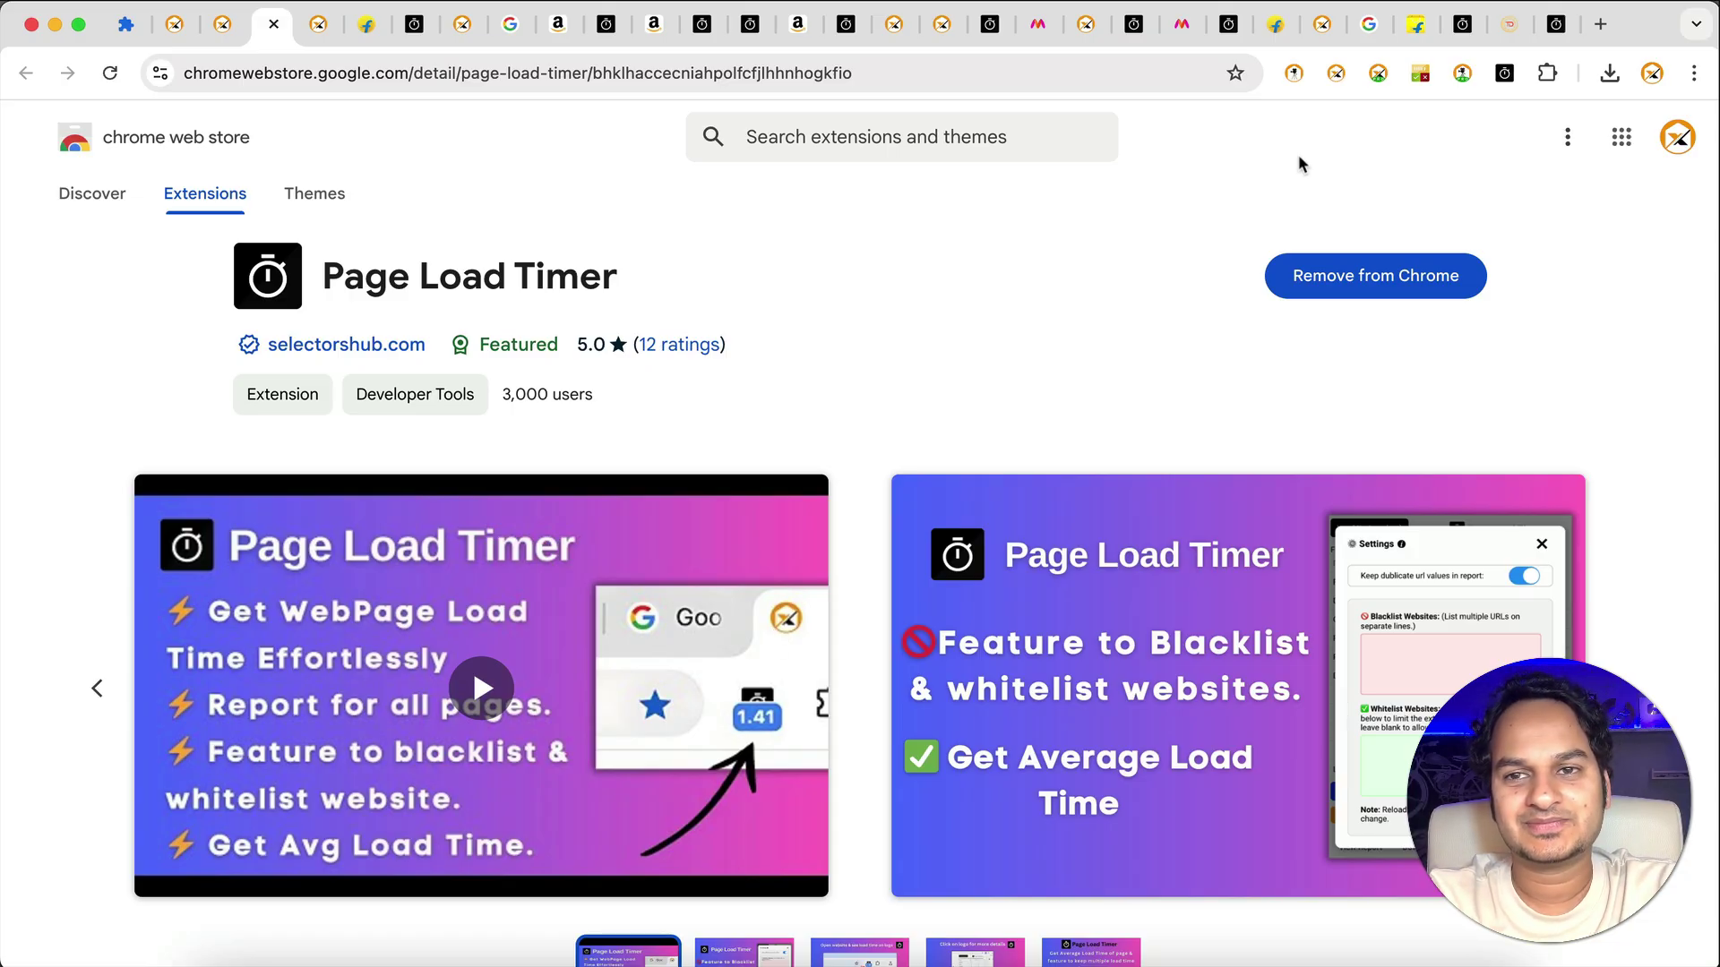
left_click(1117, 7)
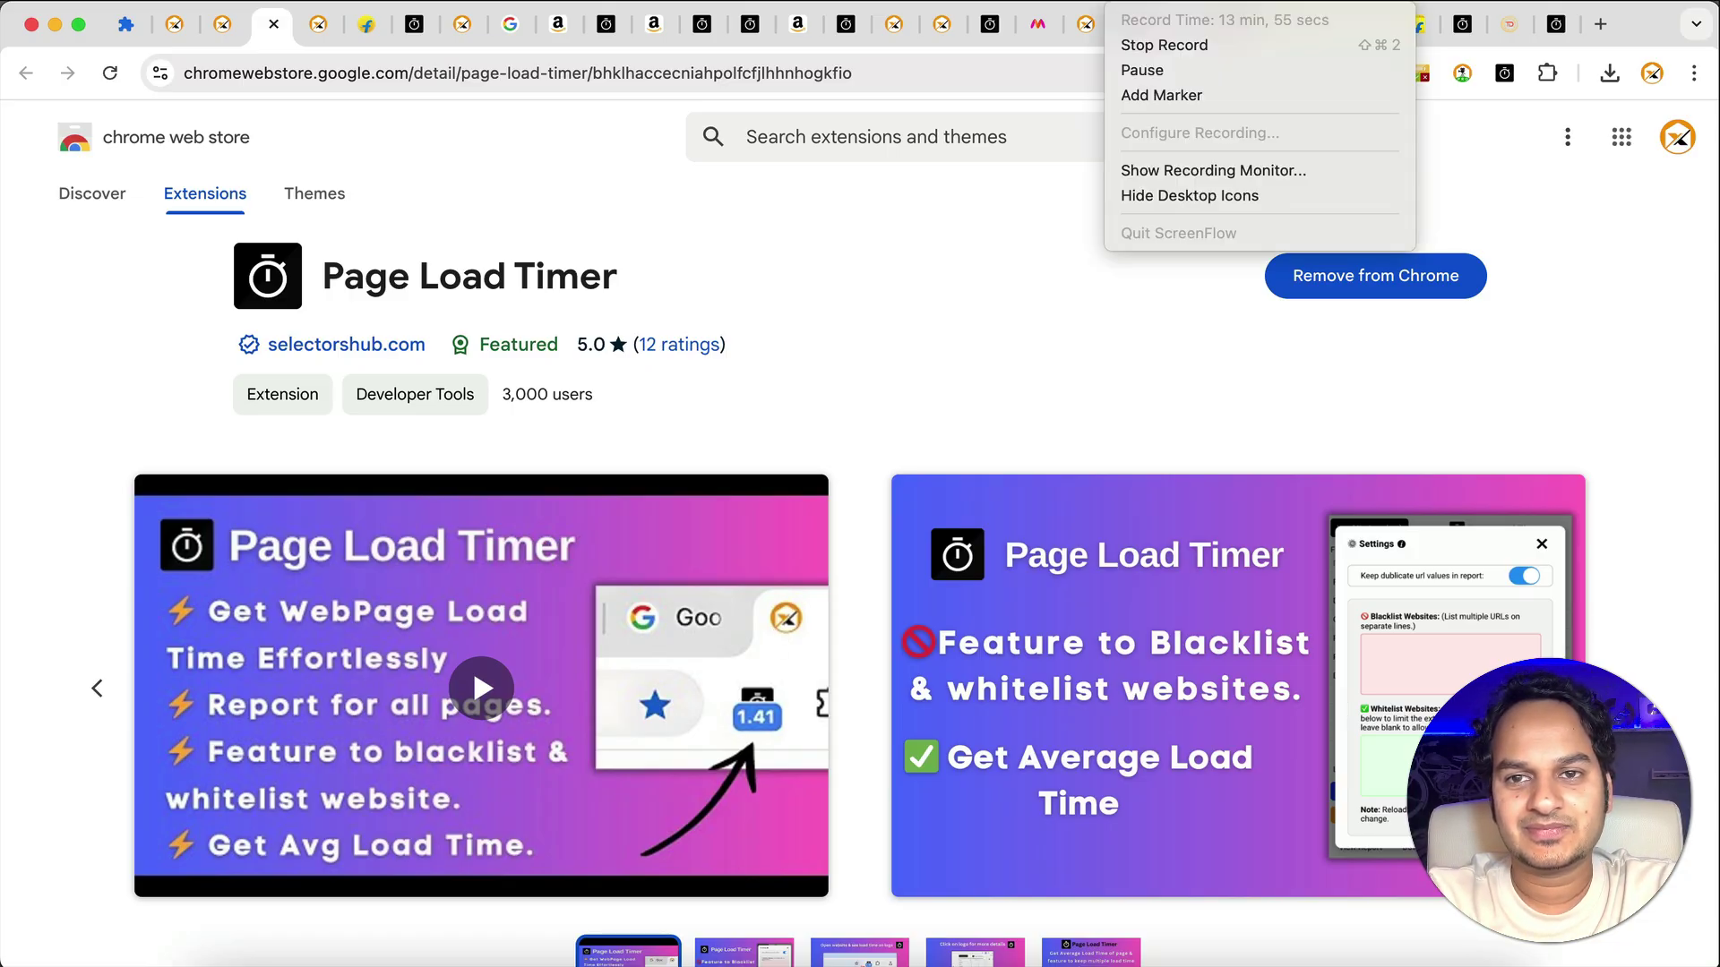
left_click(1147, 44)
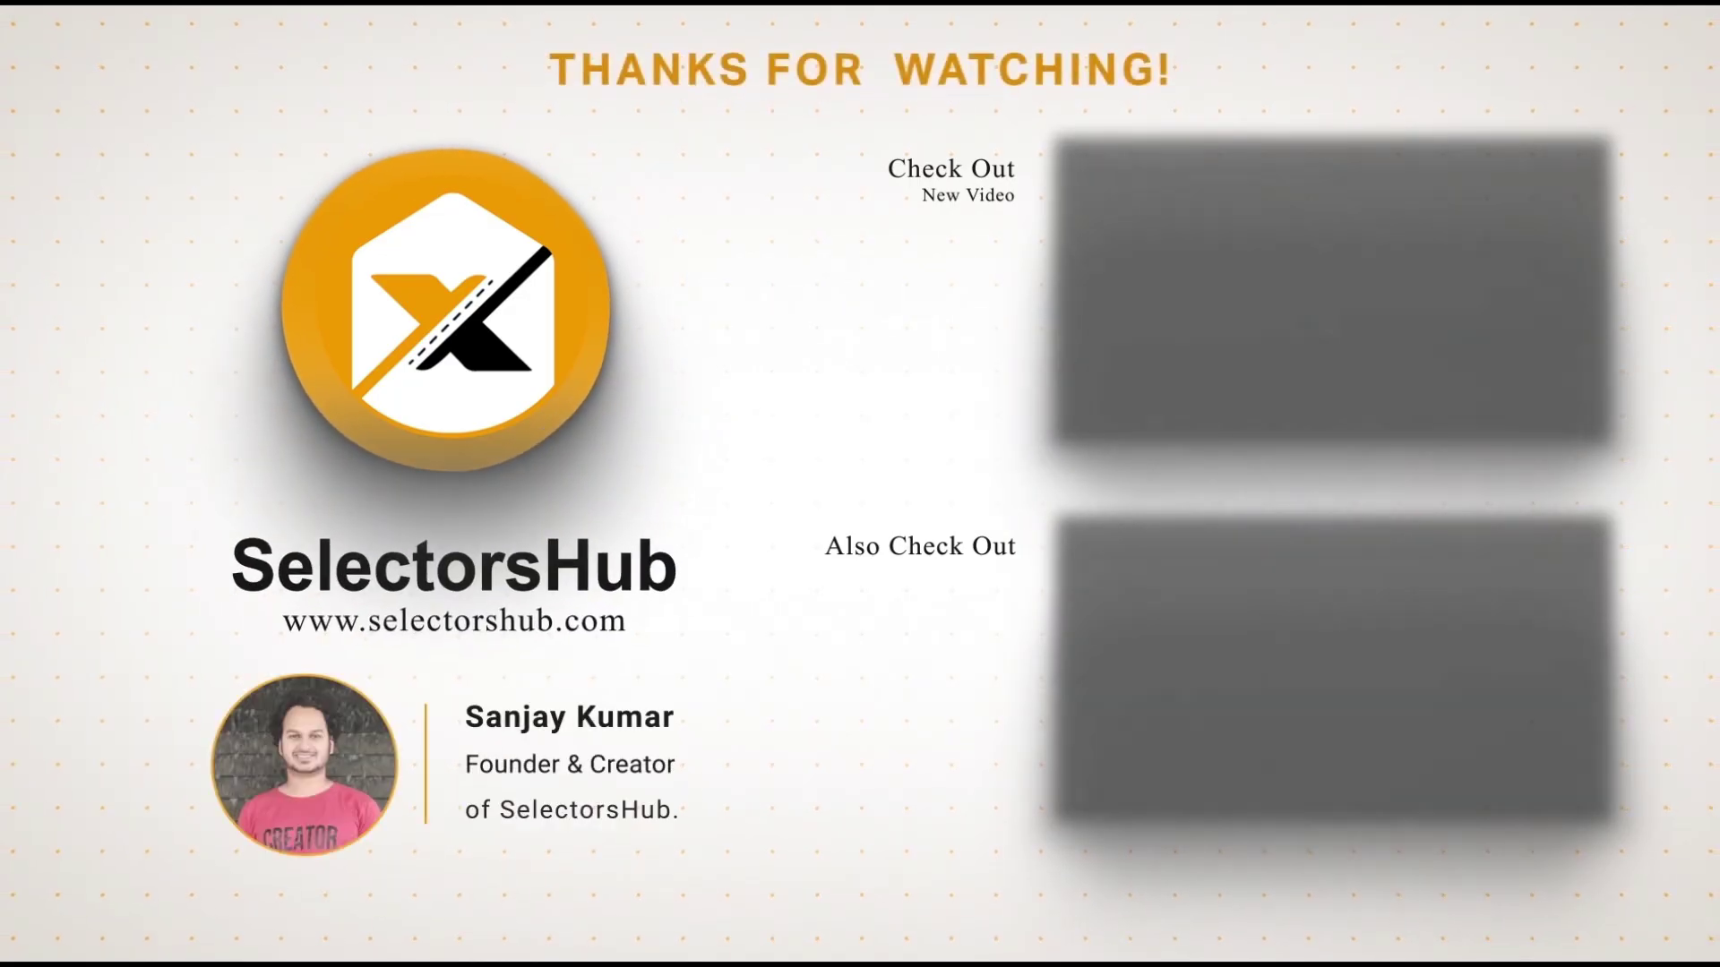